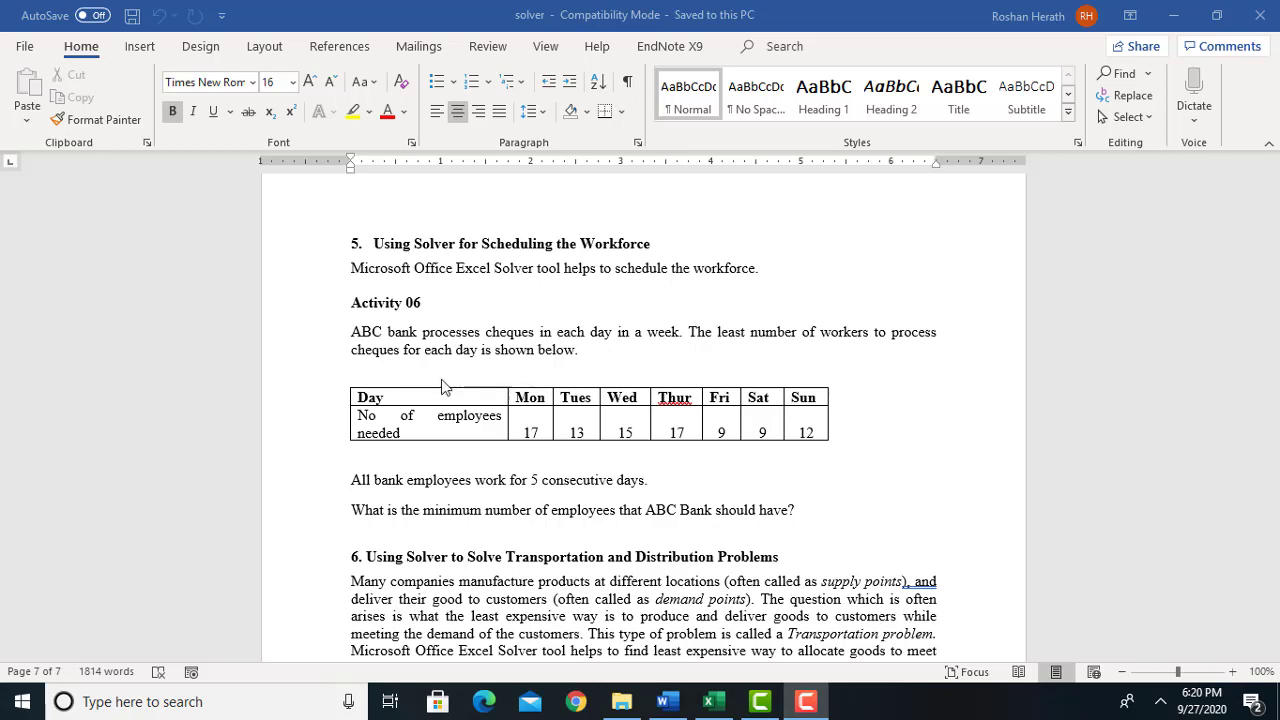
Copy the Activity 06 problem text with its staffing table, switch to Excel and paste it at O3 of Sheet1 in the destination formatting
left_click(356, 338)
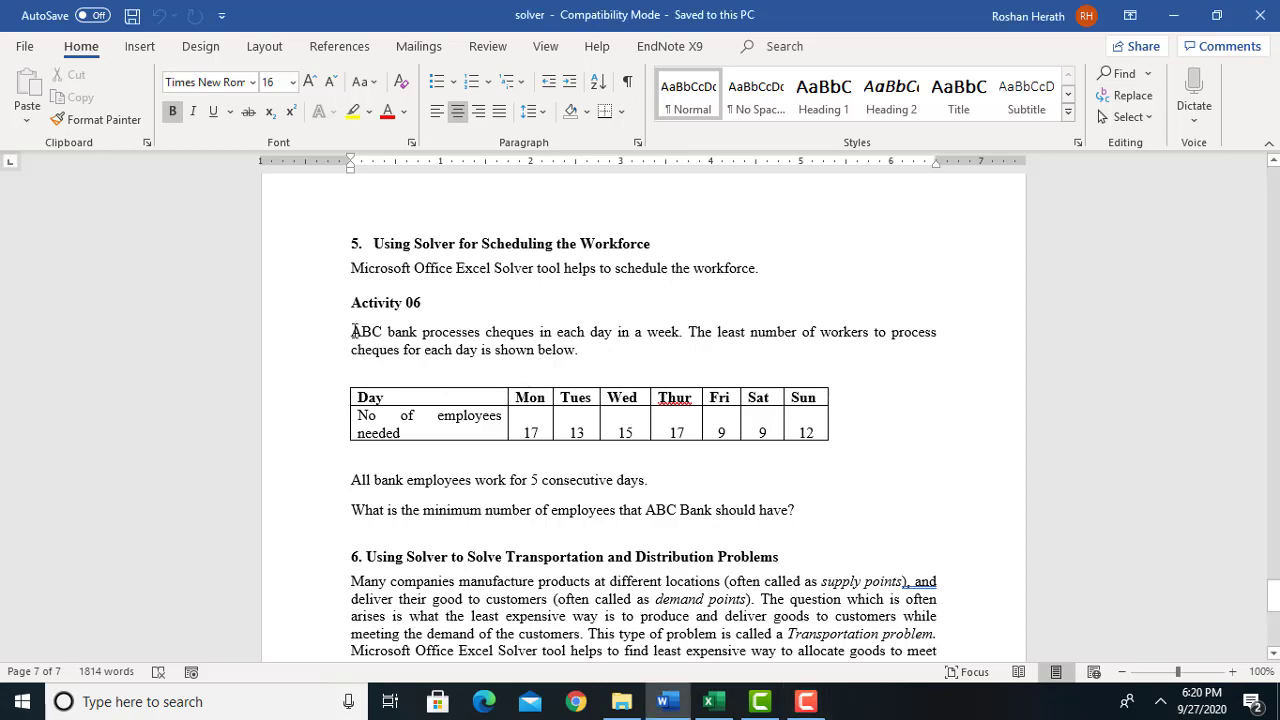
left_click_drag(355, 331, 821, 518)
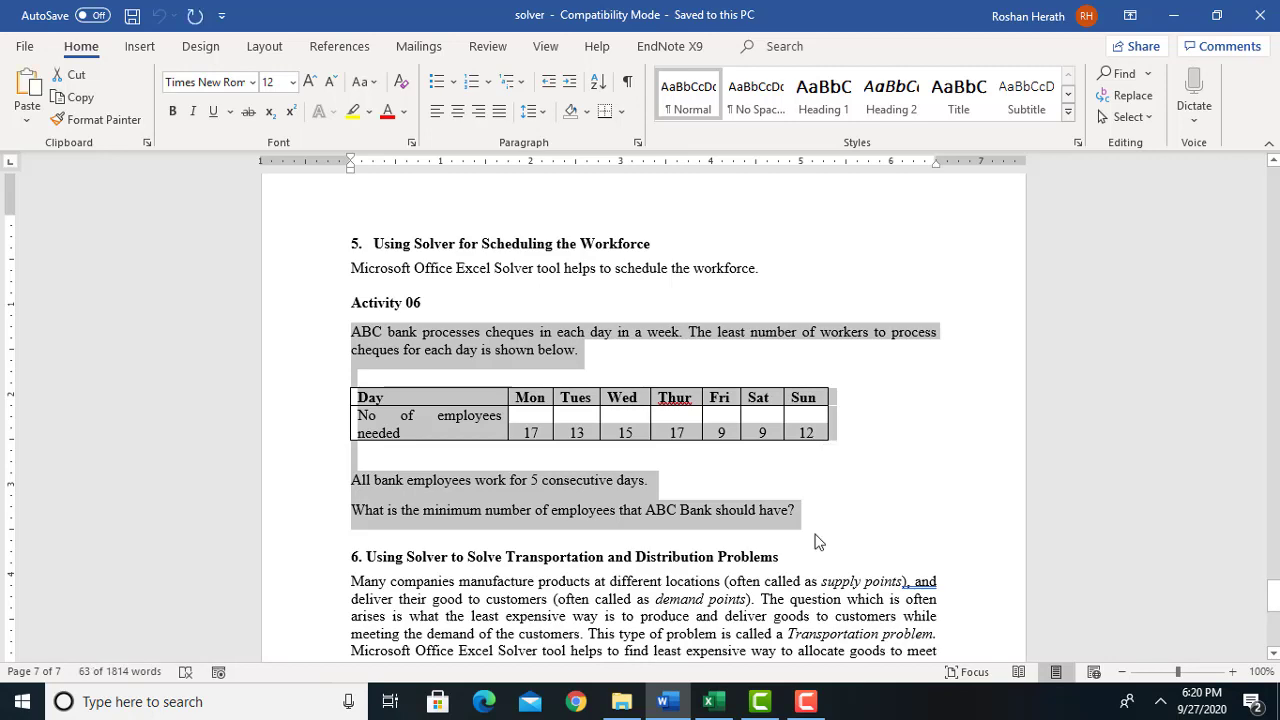
left_click(719, 703)
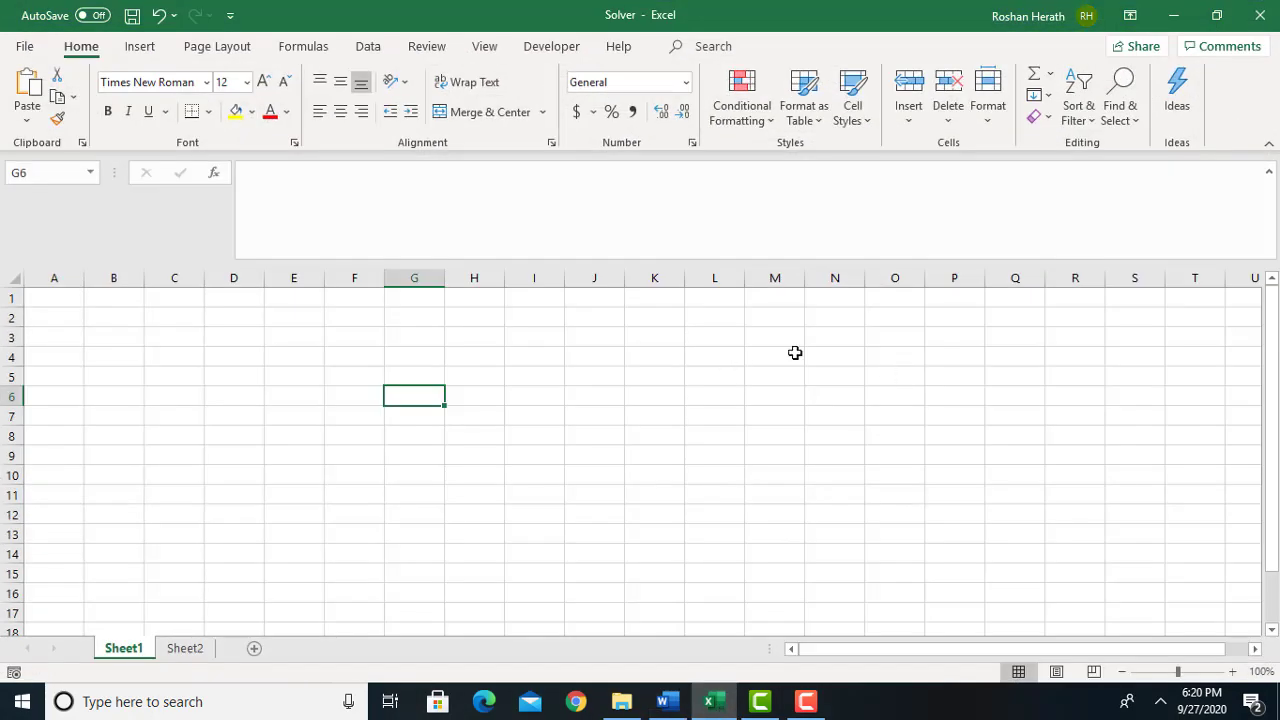
left_click(877, 339)
right_click(877, 339)
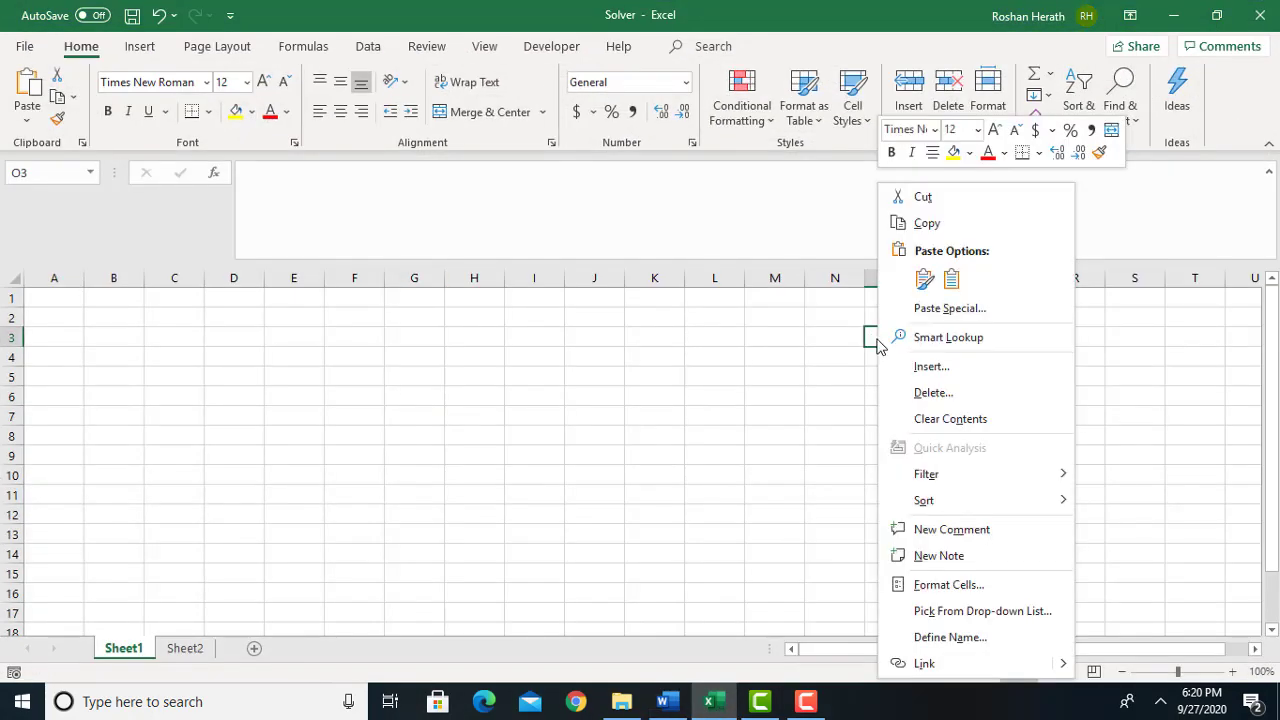
left_click(952, 281)
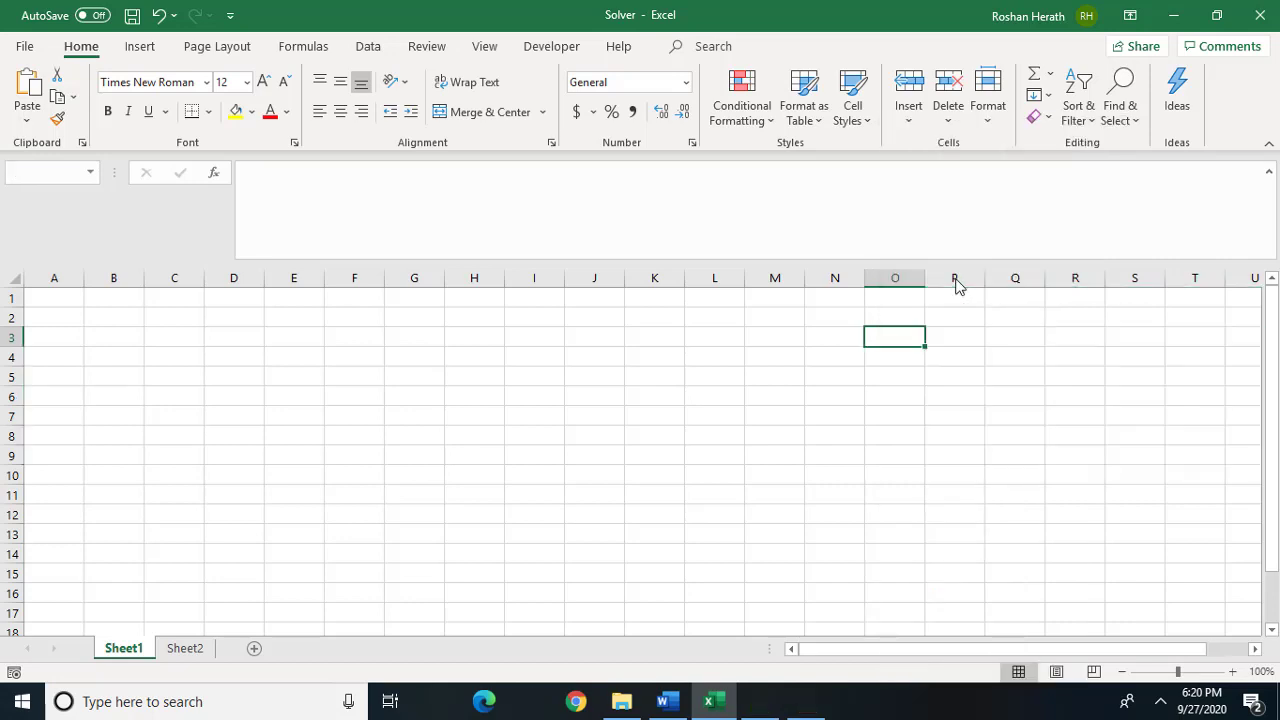
left_click(617, 432)
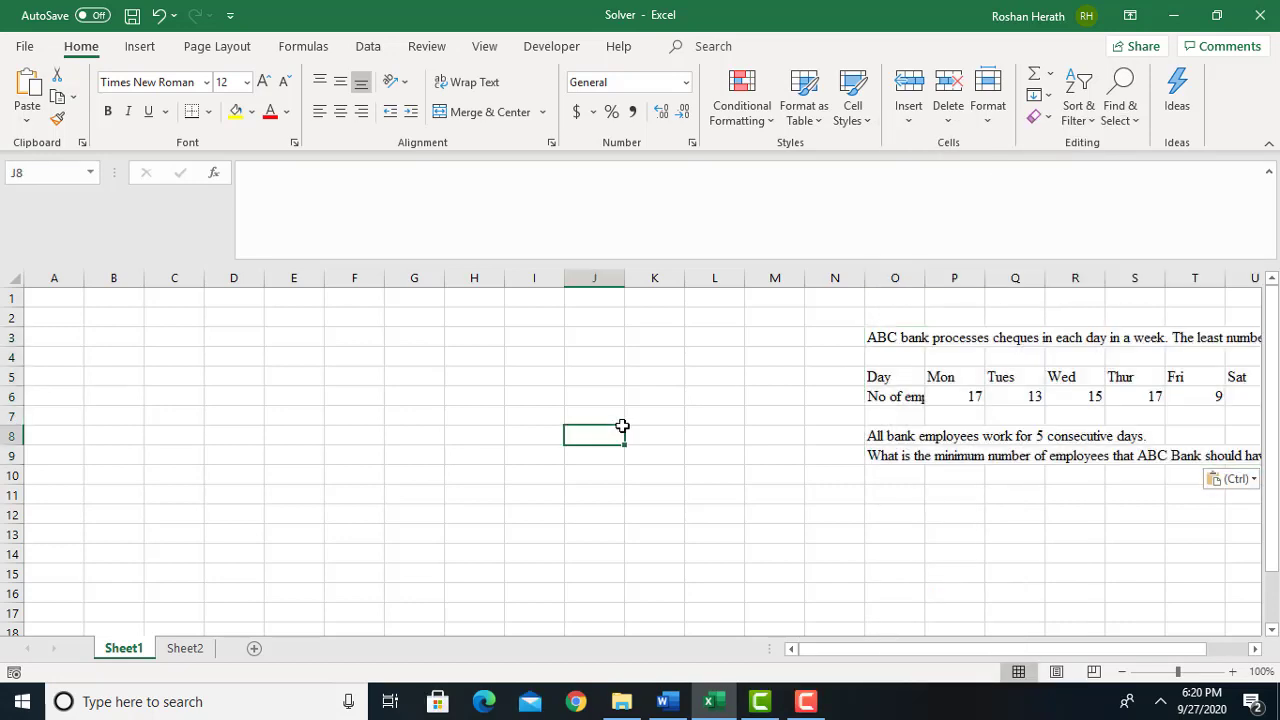
Copy the weekday headings Mon to Sun from P5:V5 into the row starting at C4
left_click(56, 331)
left_click(60, 319)
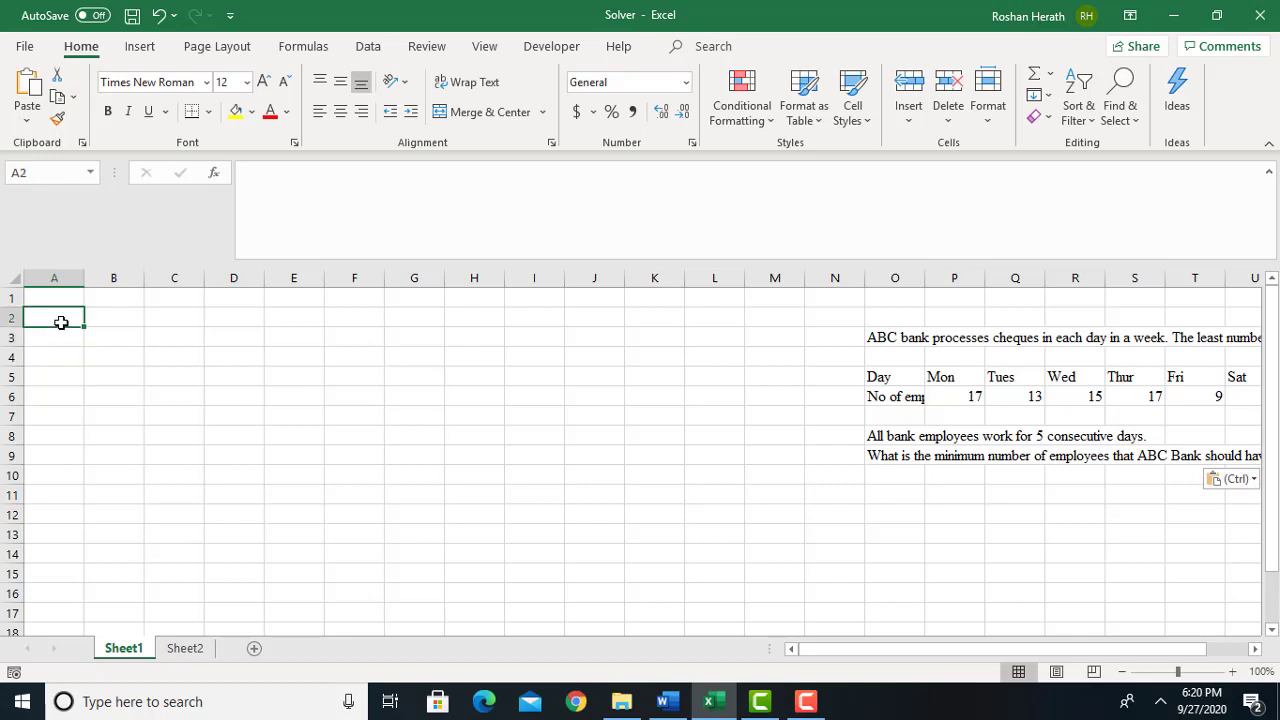
left_click(160, 361)
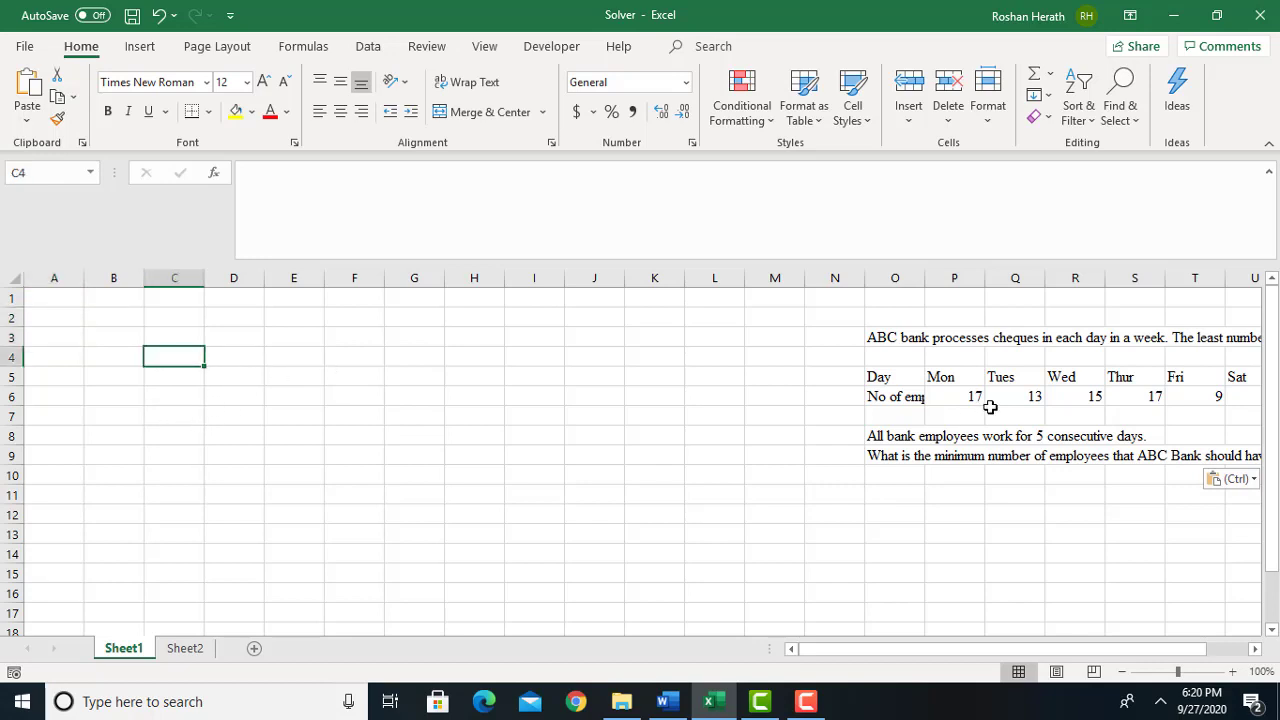
left_click_drag(958, 376, 1118, 378)
key("ctrl+c")
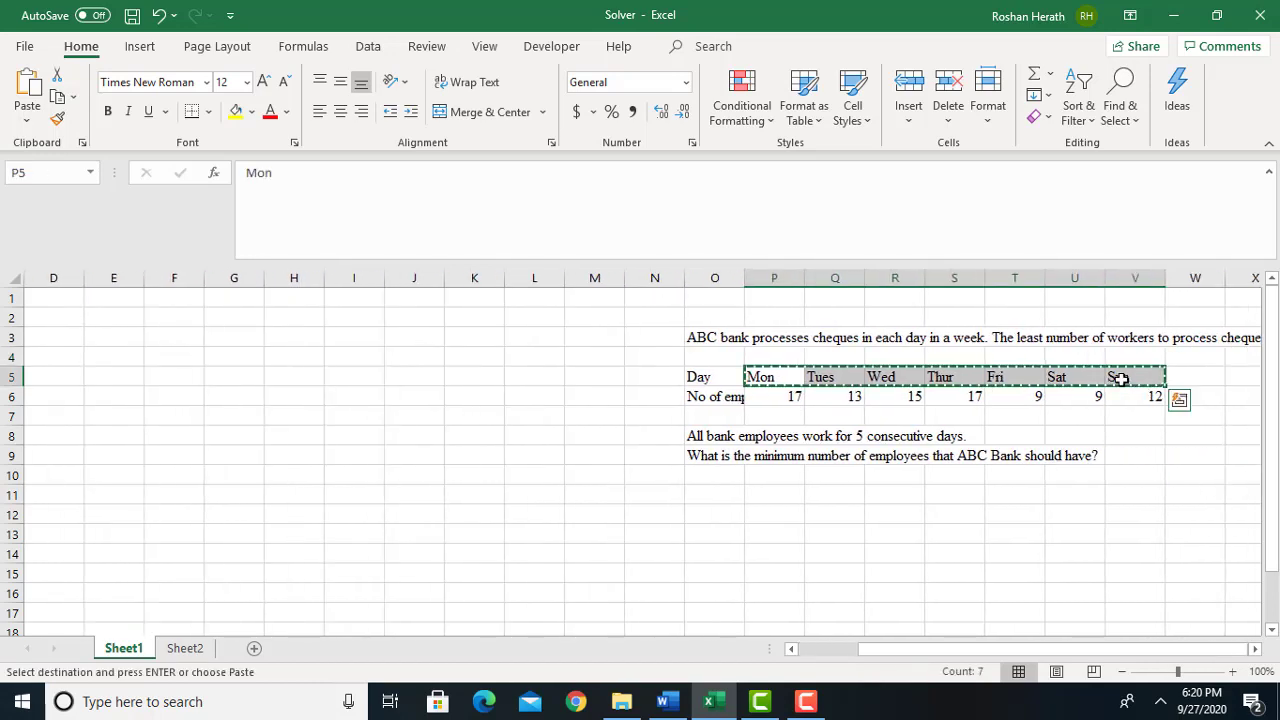
left_click(816, 652)
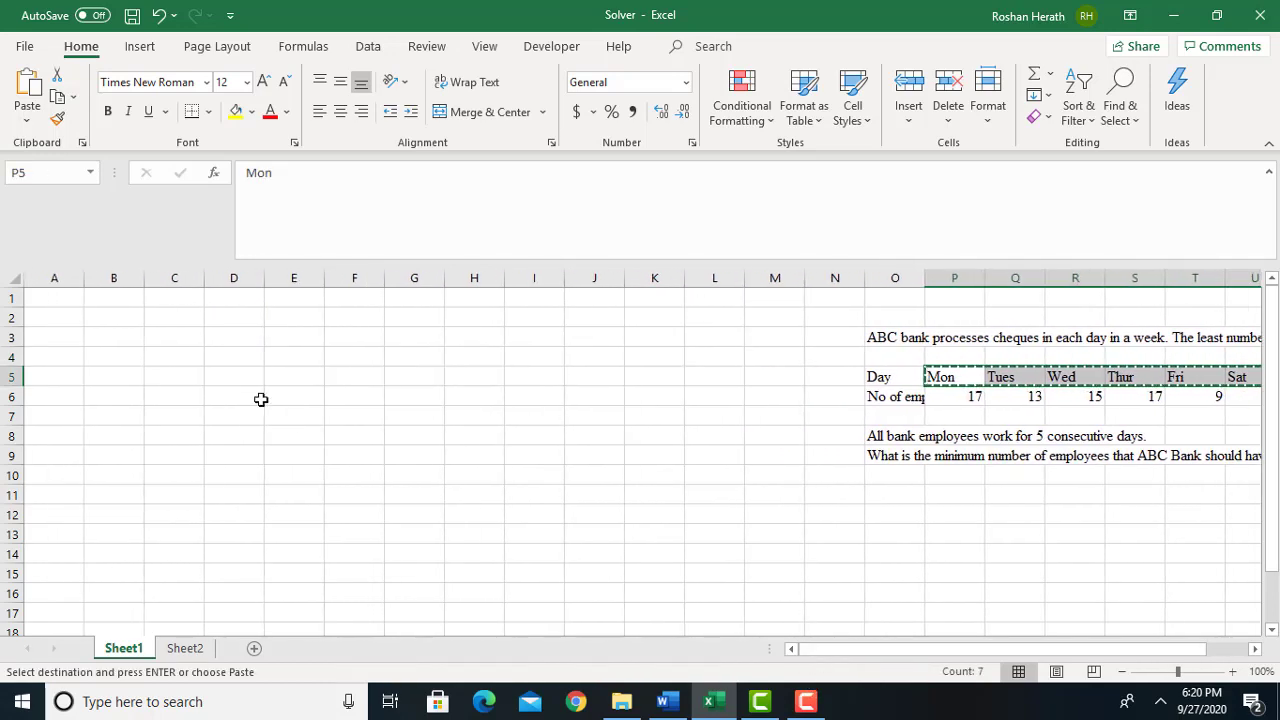
left_click(164, 355)
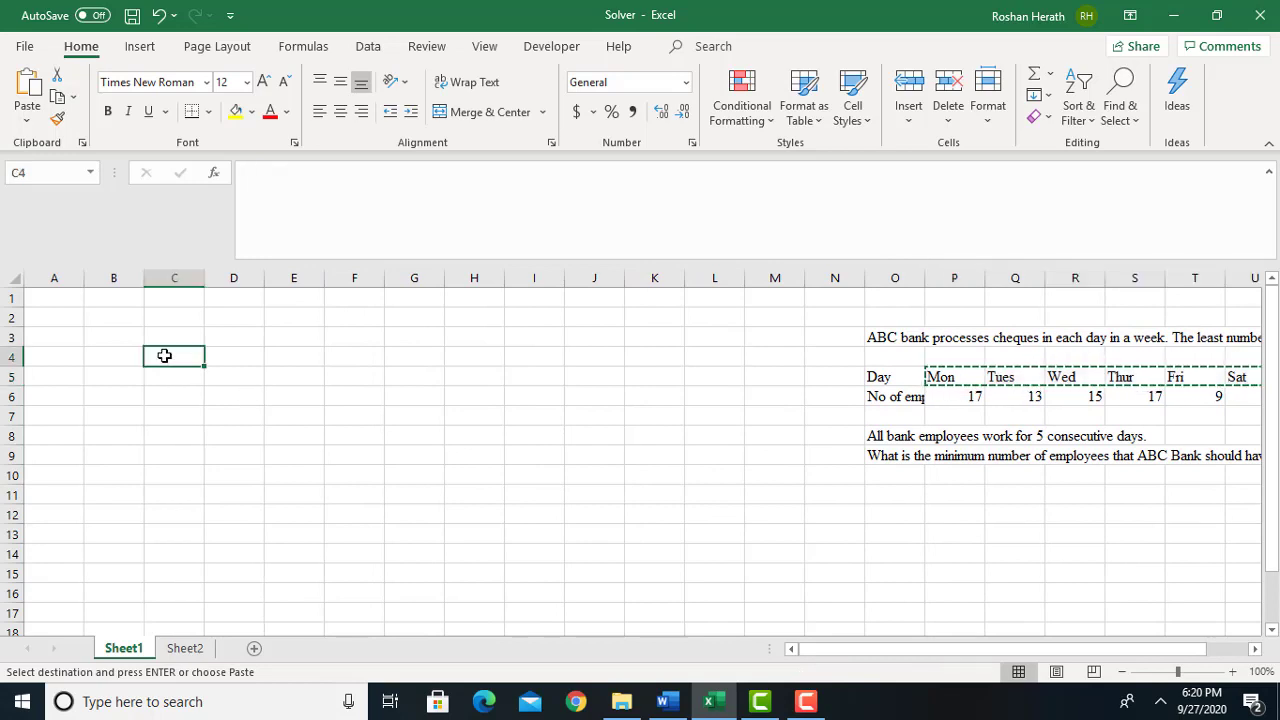
key("ctrl+v")
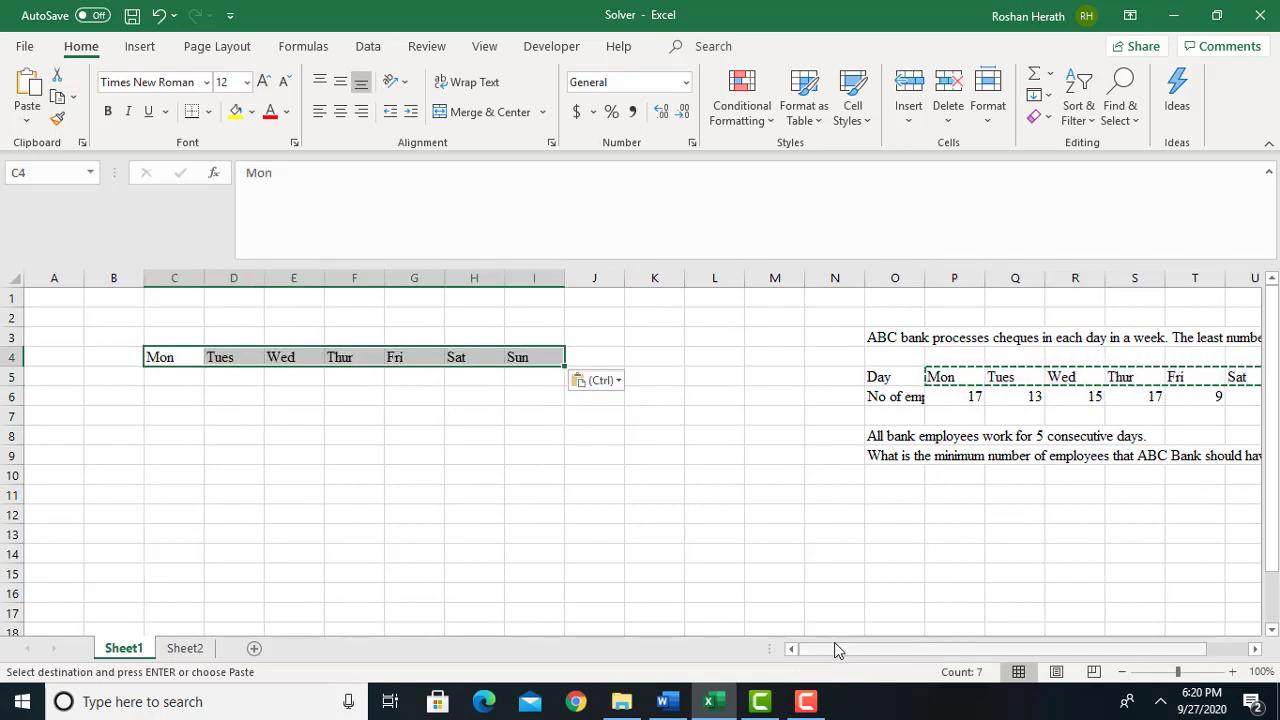
left_click(1123, 675)
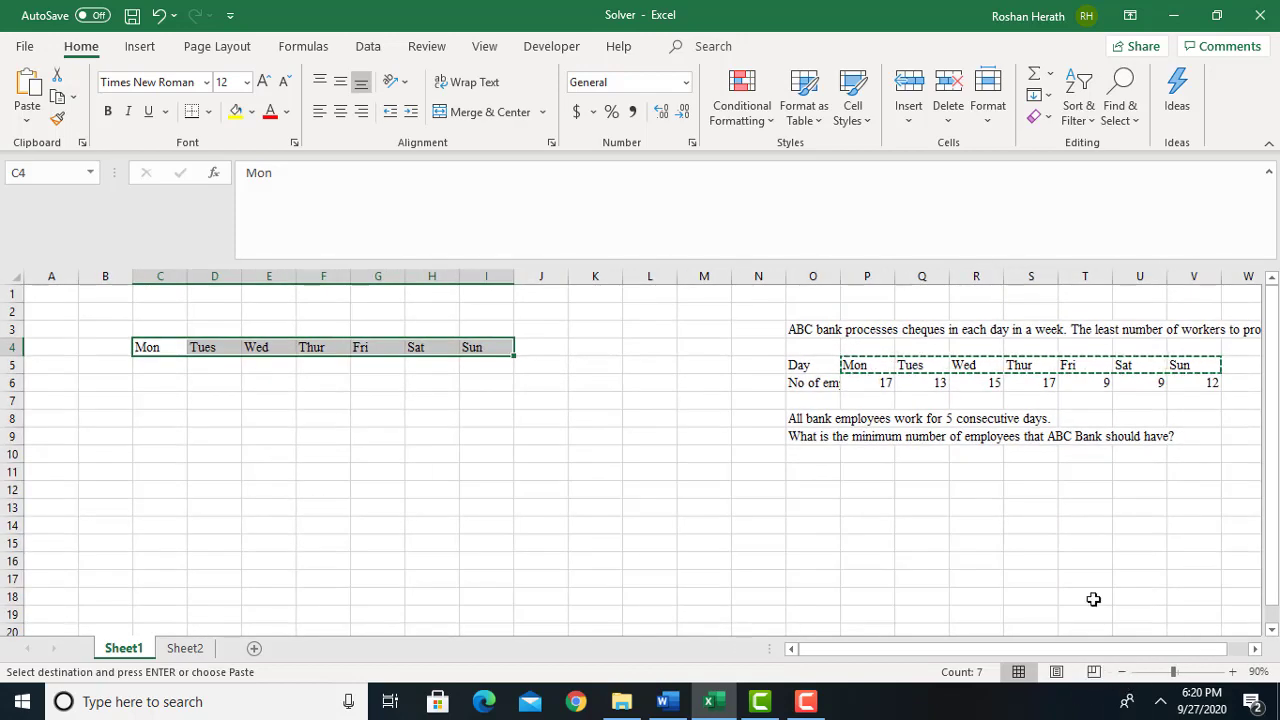
left_click(1232, 678)
left_click(1232, 678)
left_click(195, 455)
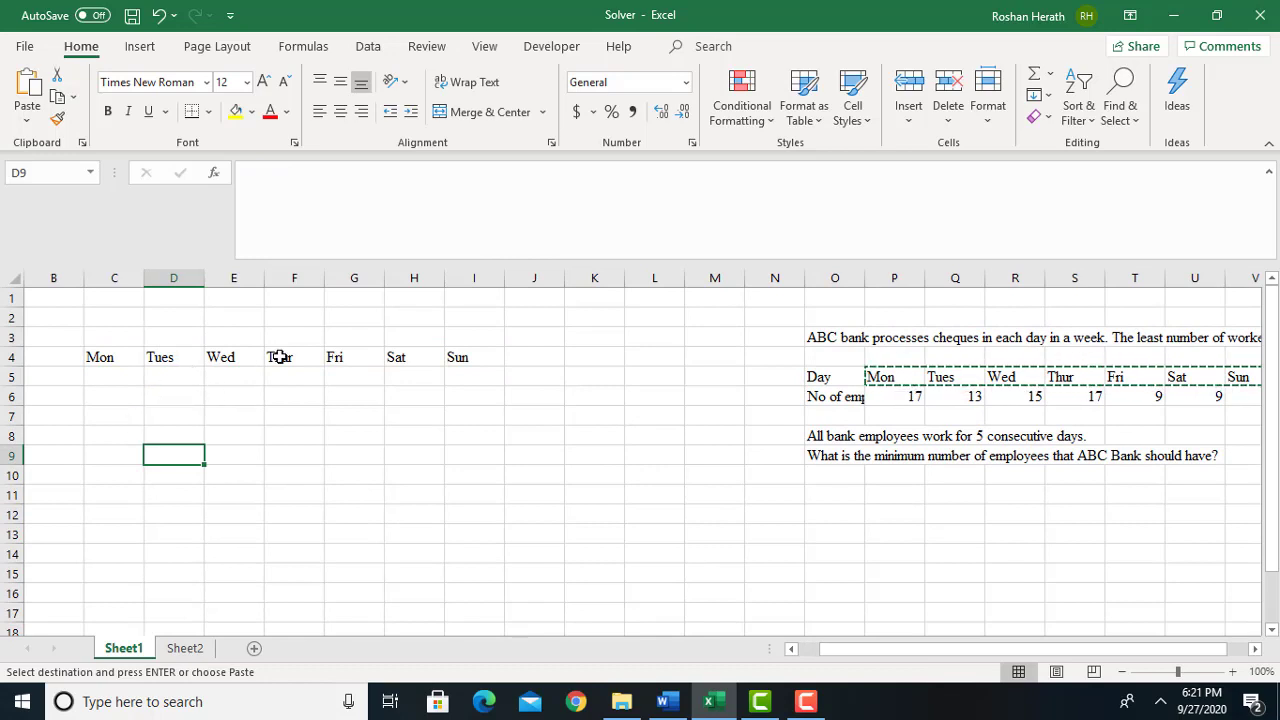
Fill the Monday-start shift in row 5 with 1 for Mon to Fri and 0 for Sat and Sun
left_click(103, 374)
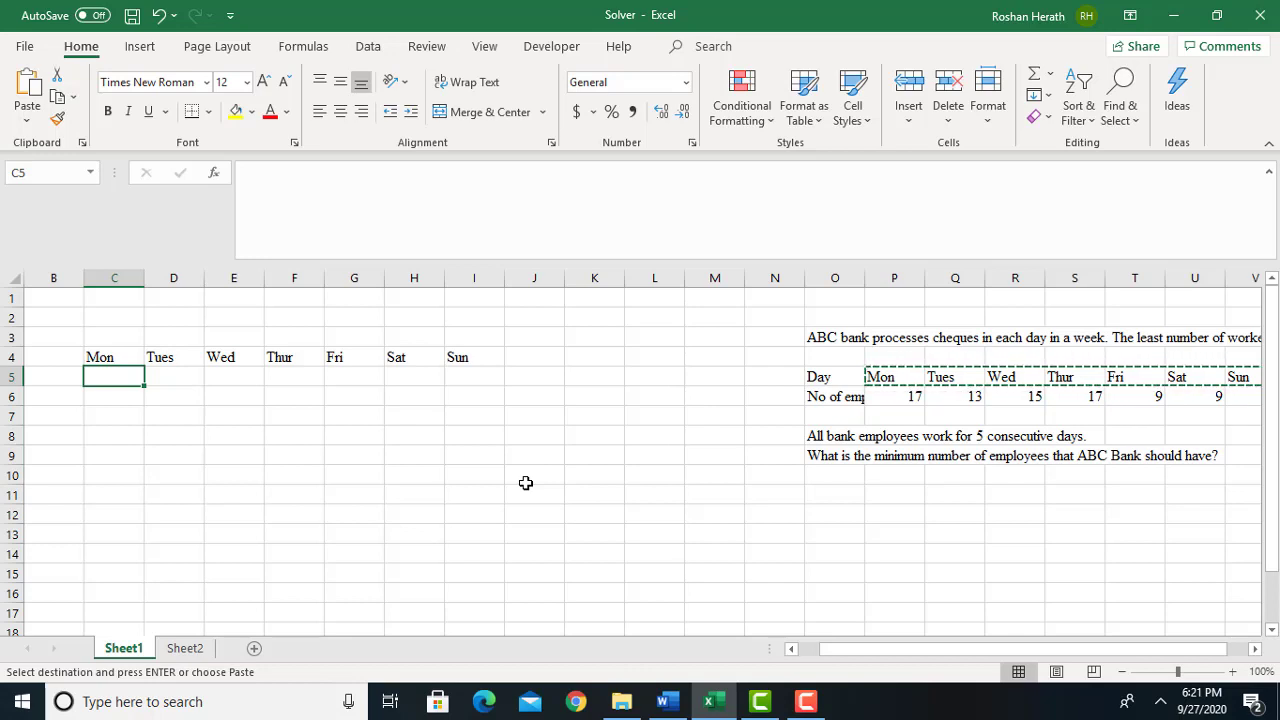
type("1")
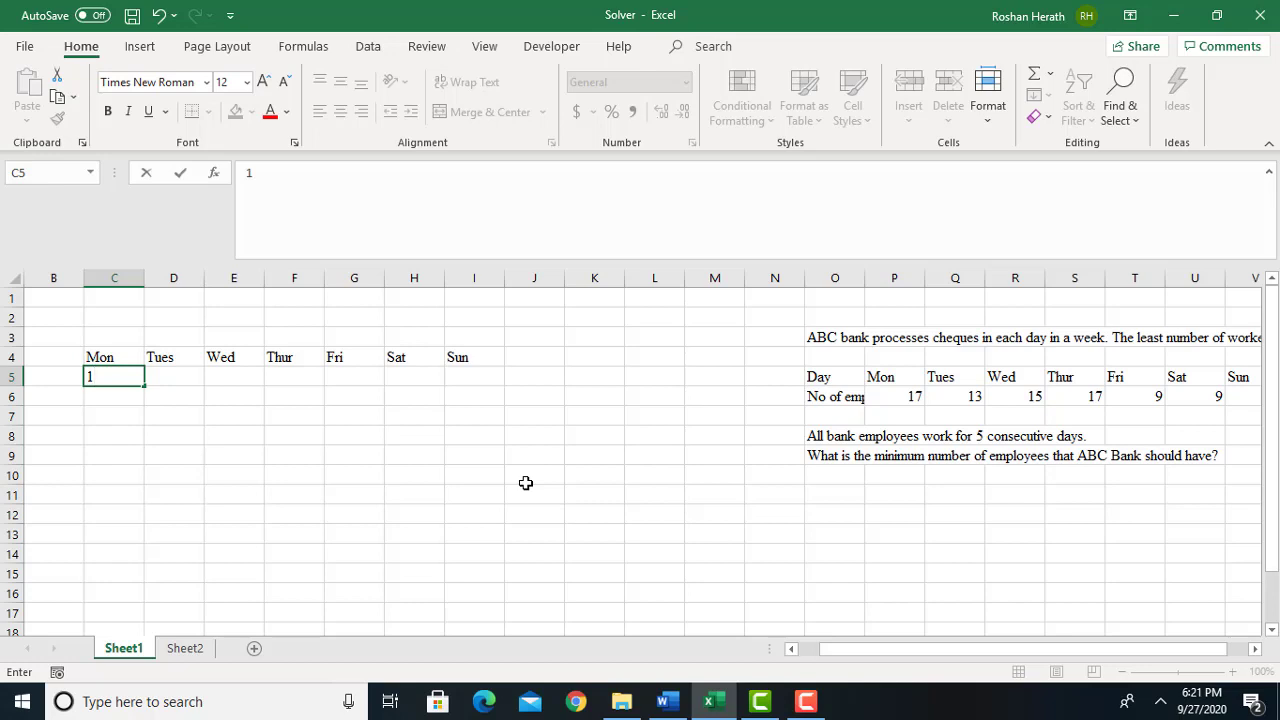
key("Tab")
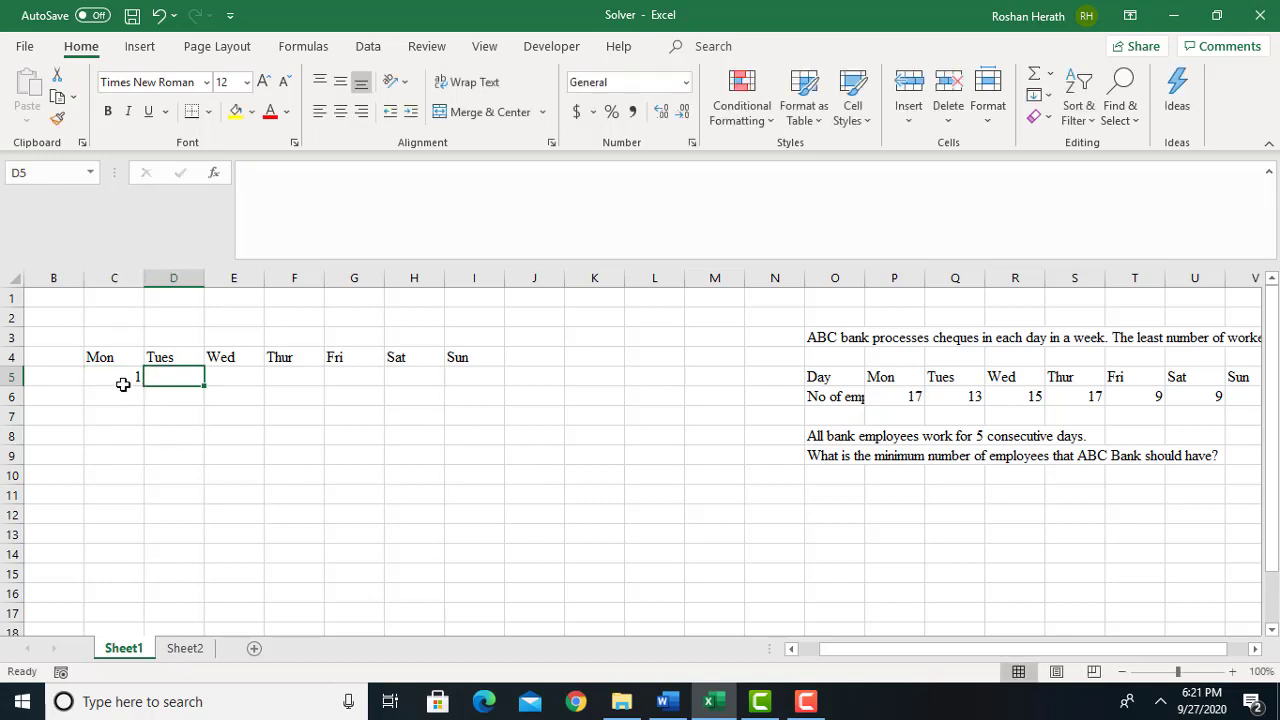
left_click(791, 649)
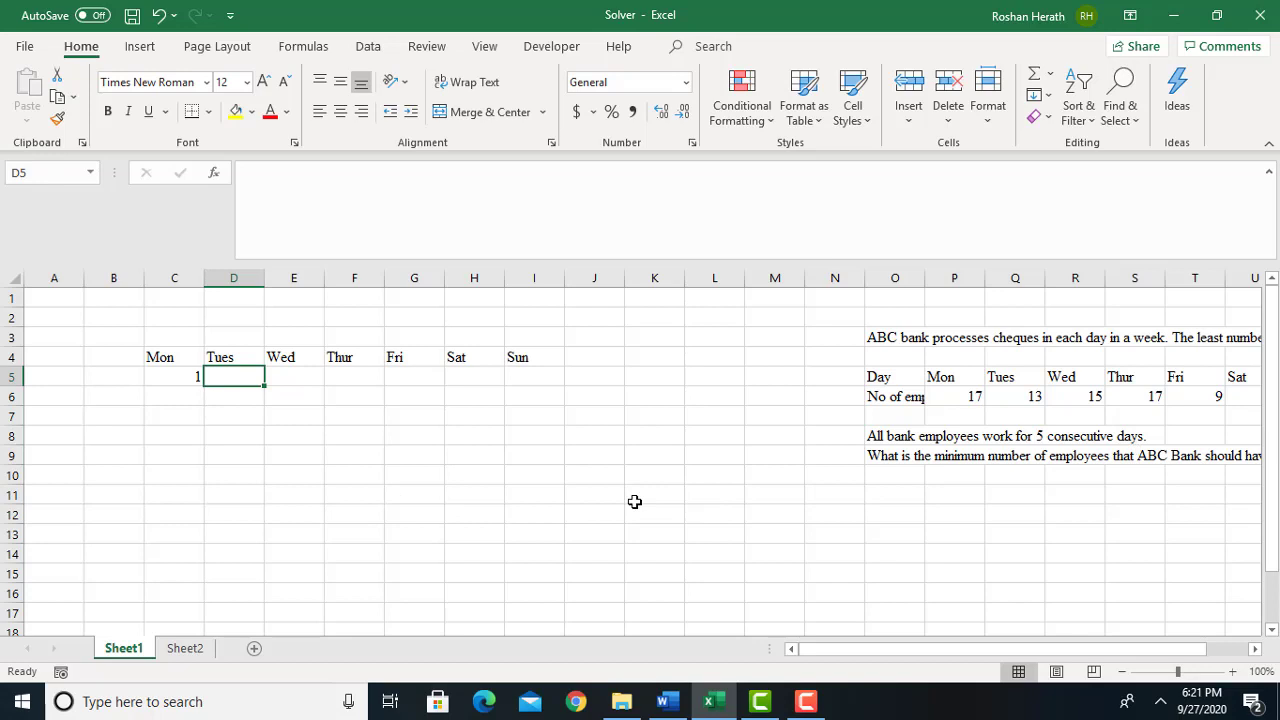
type("1")
key("Tab")
type("1")
key("Tab")
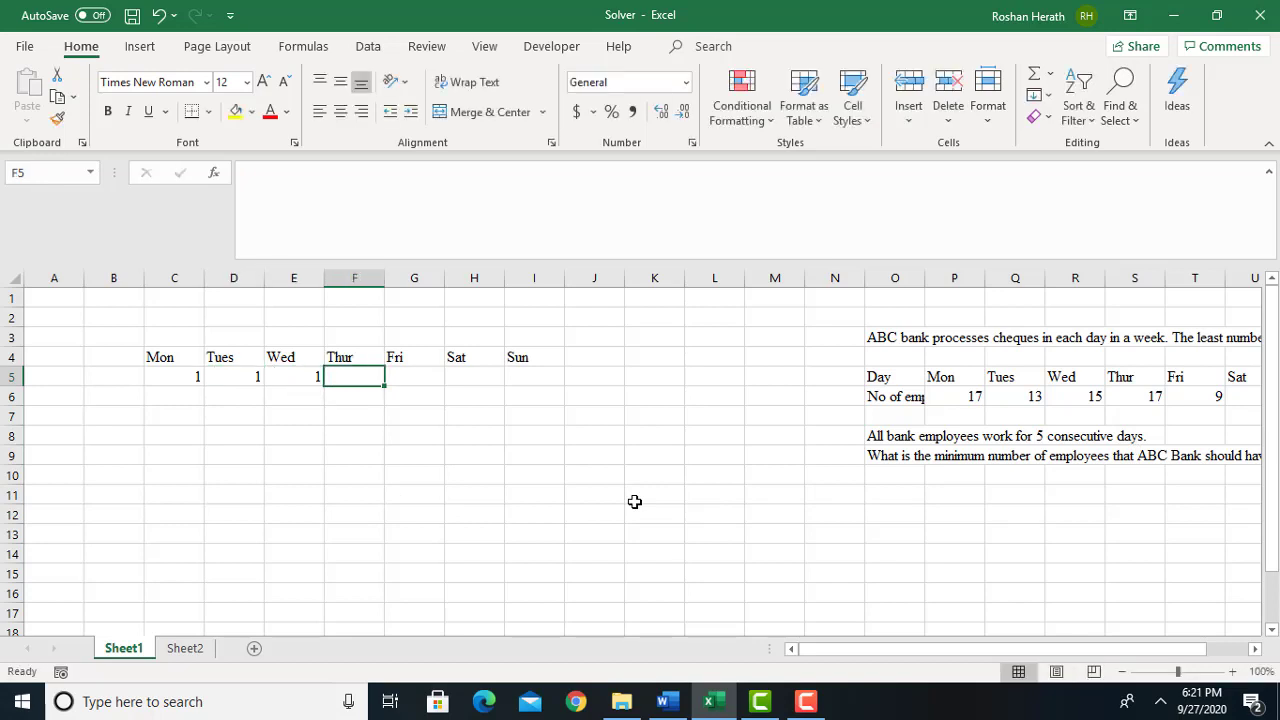
type("1")
key("Tab")
type("1")
key("Tab")
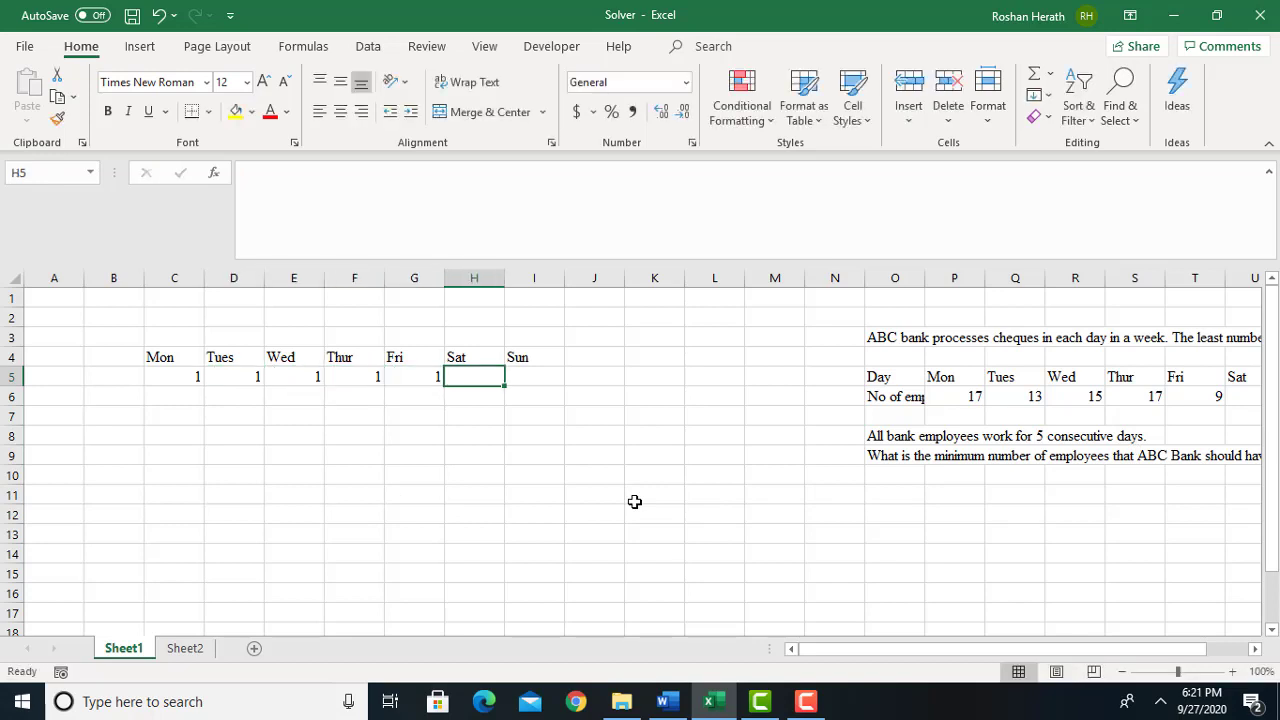
type("0")
key("Tab")
type("0")
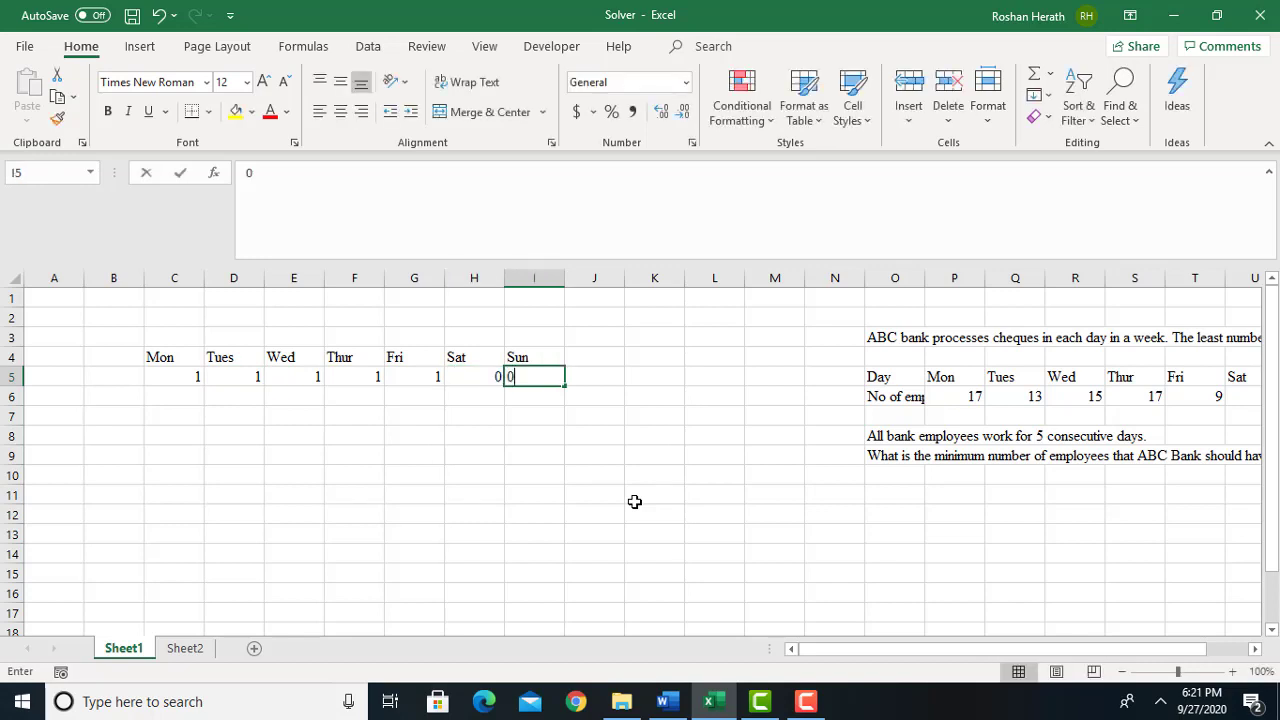
left_click(302, 456)
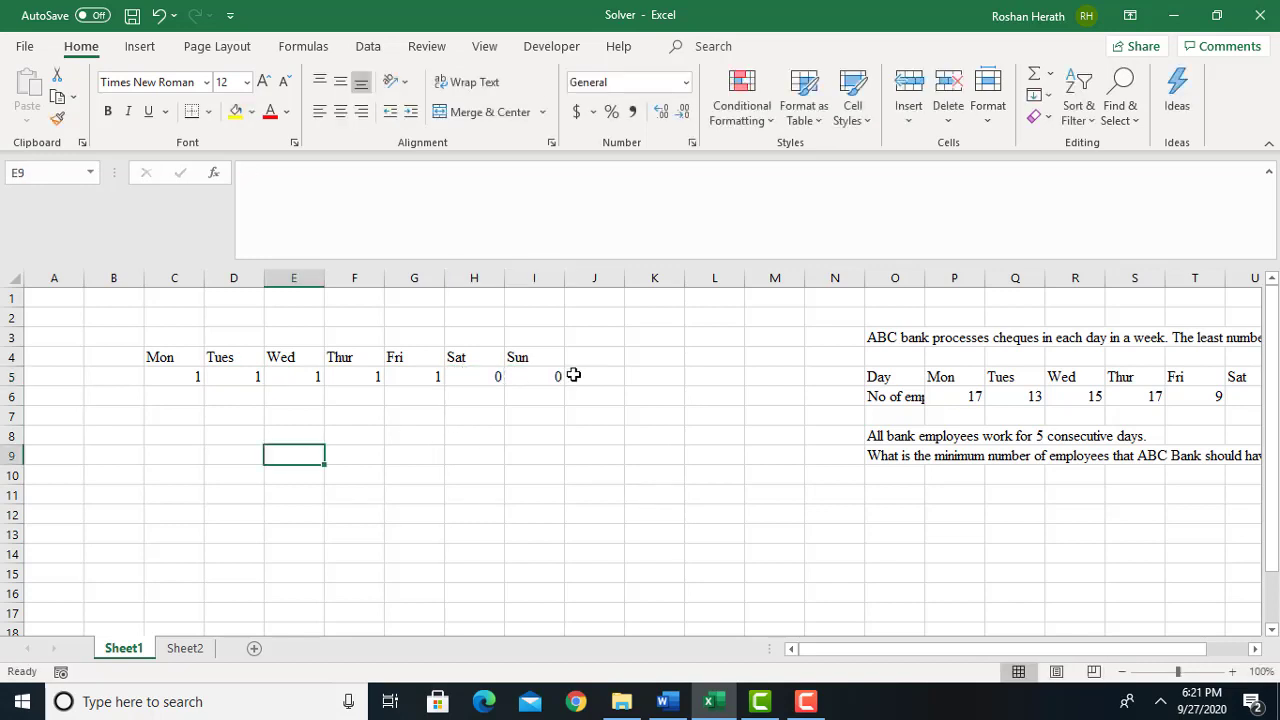
Fill the Tuesday-start shift in row 6 with 1 for Tues to Sat and 0 for Sun and Mon
left_click(241, 397)
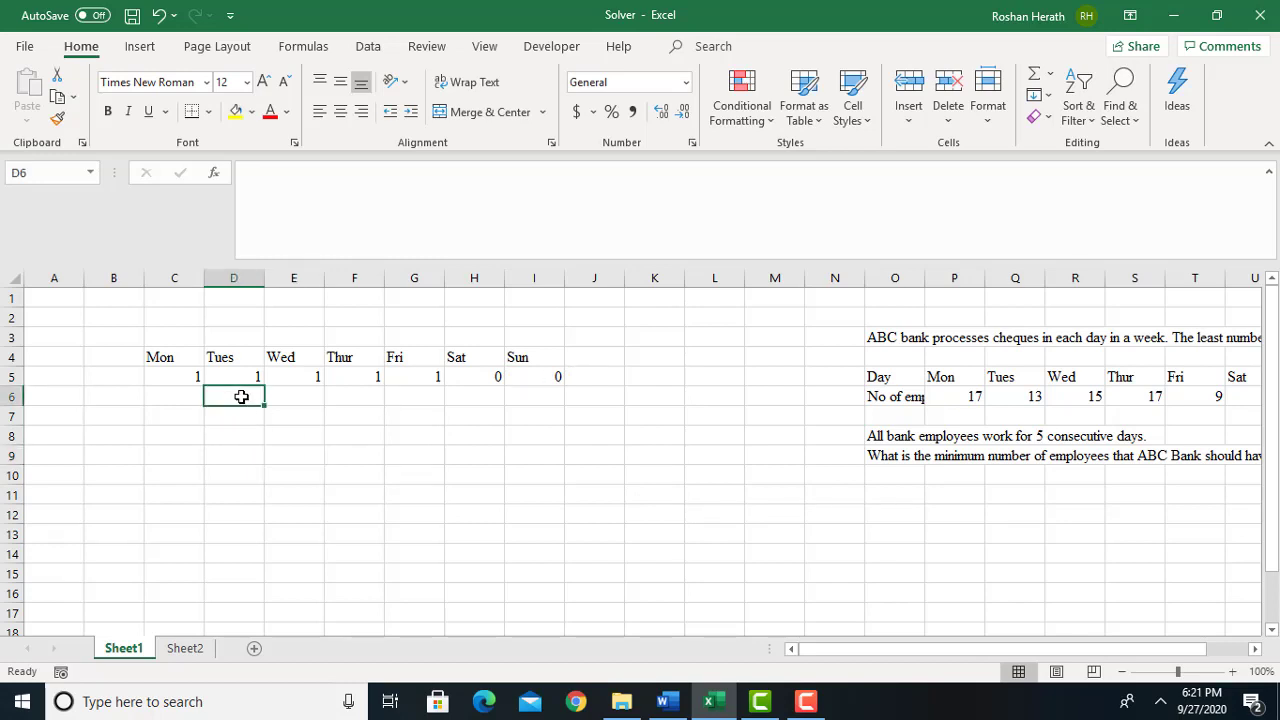
type("1")
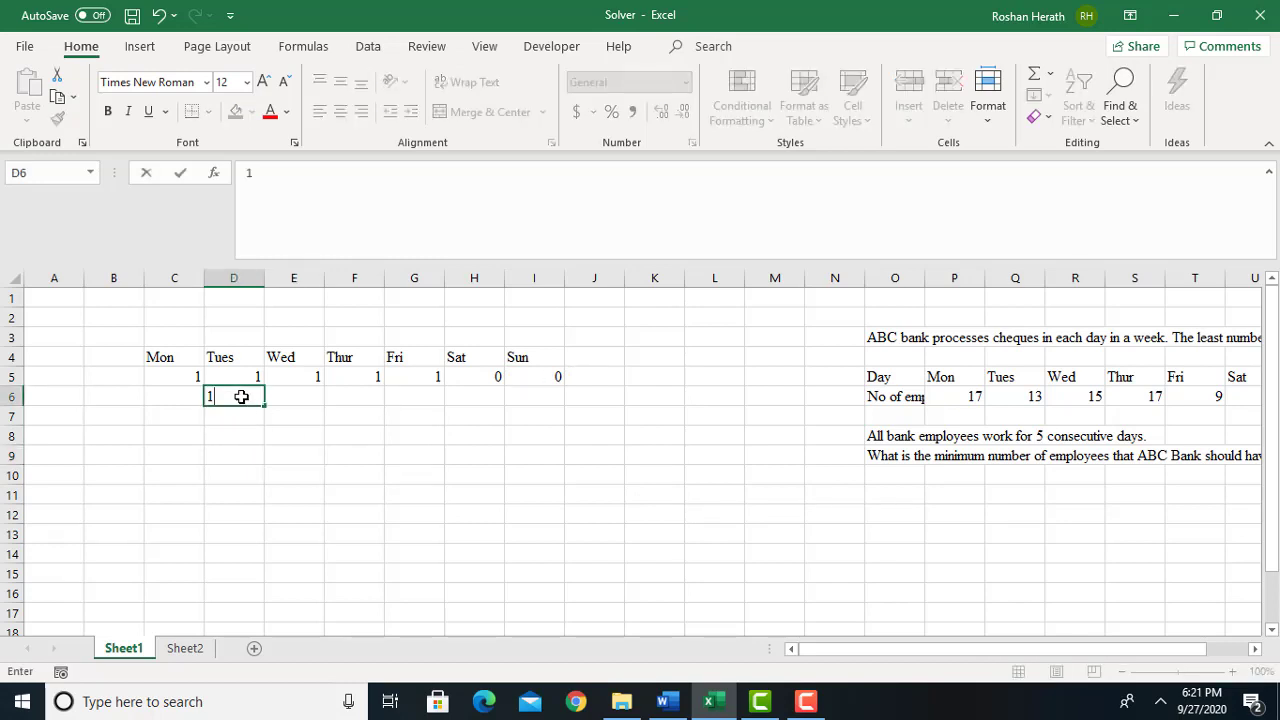
key("Tab")
type("1")
key("Tab")
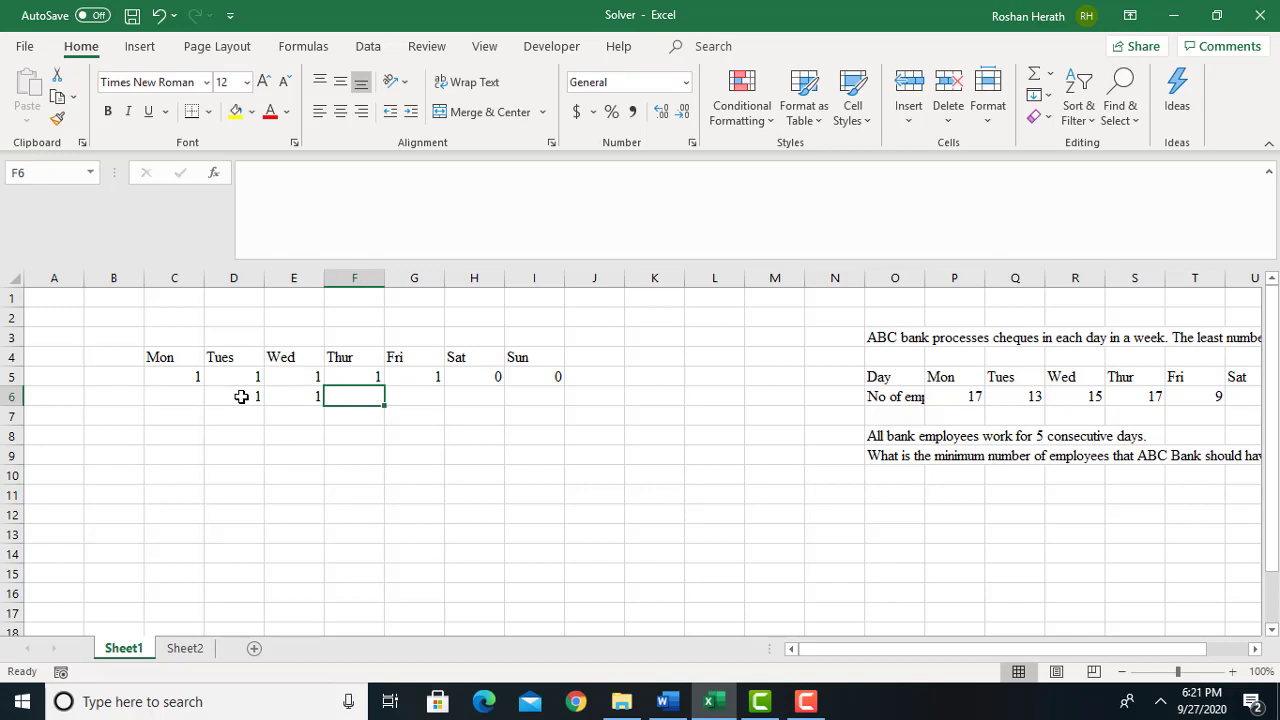
type("1")
key("Tab")
type("1")
key("Tab")
type("1")
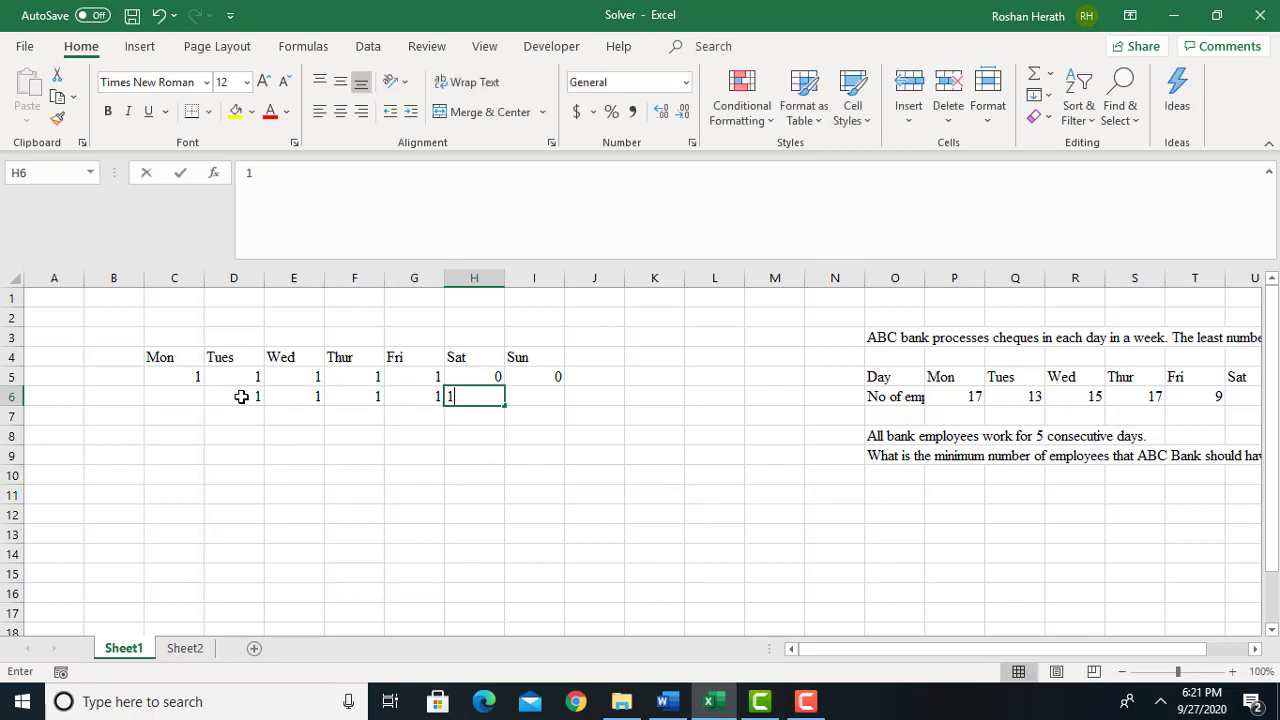
key("Tab")
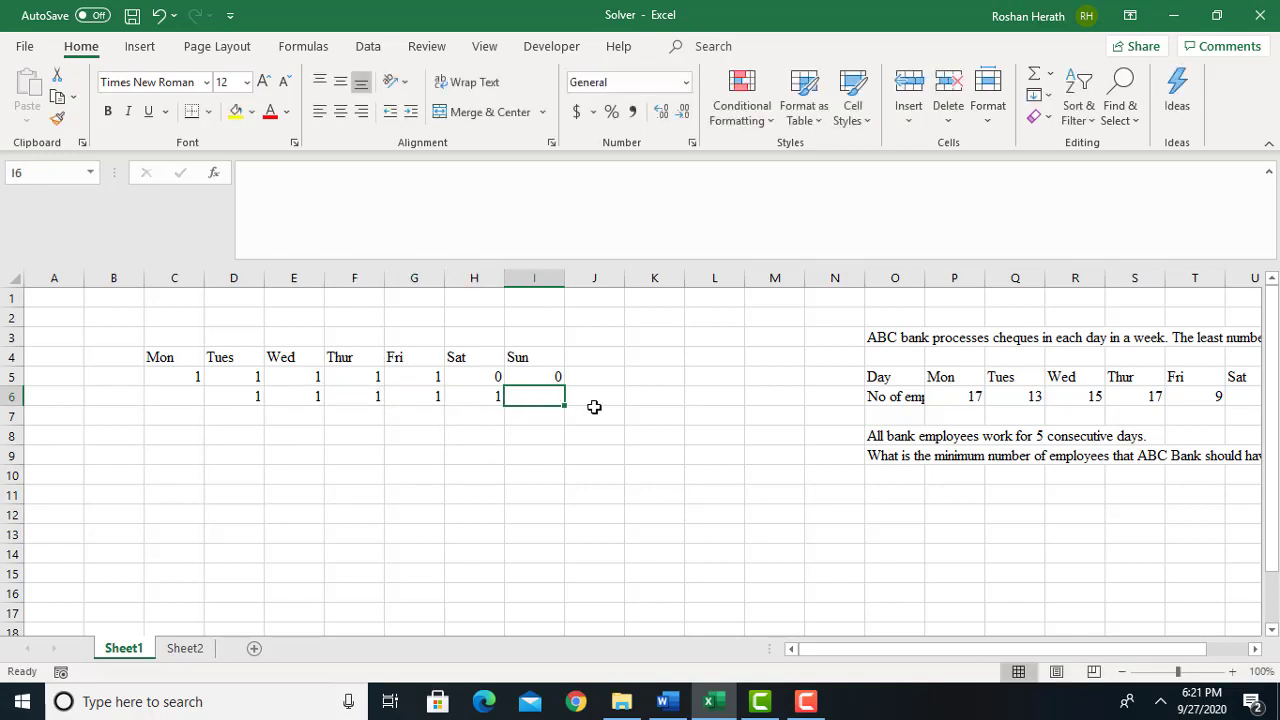
type("0")
key("Tab")
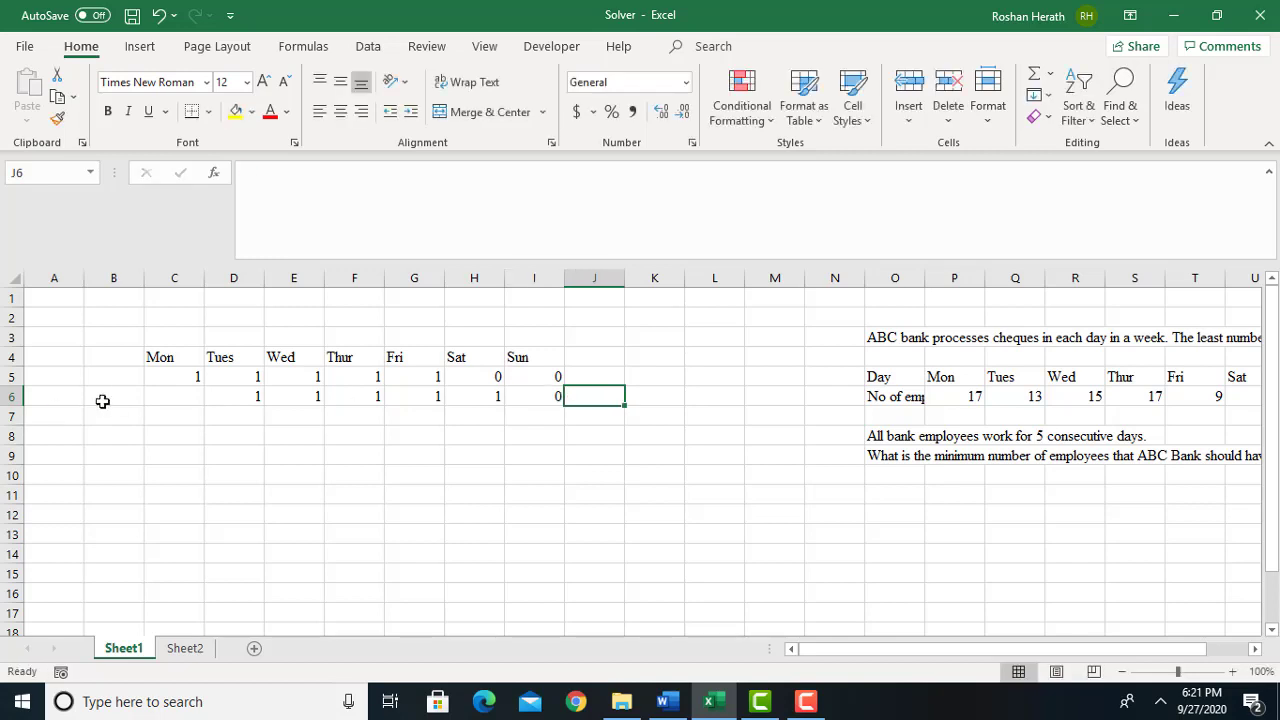
left_click(176, 393)
type("0")
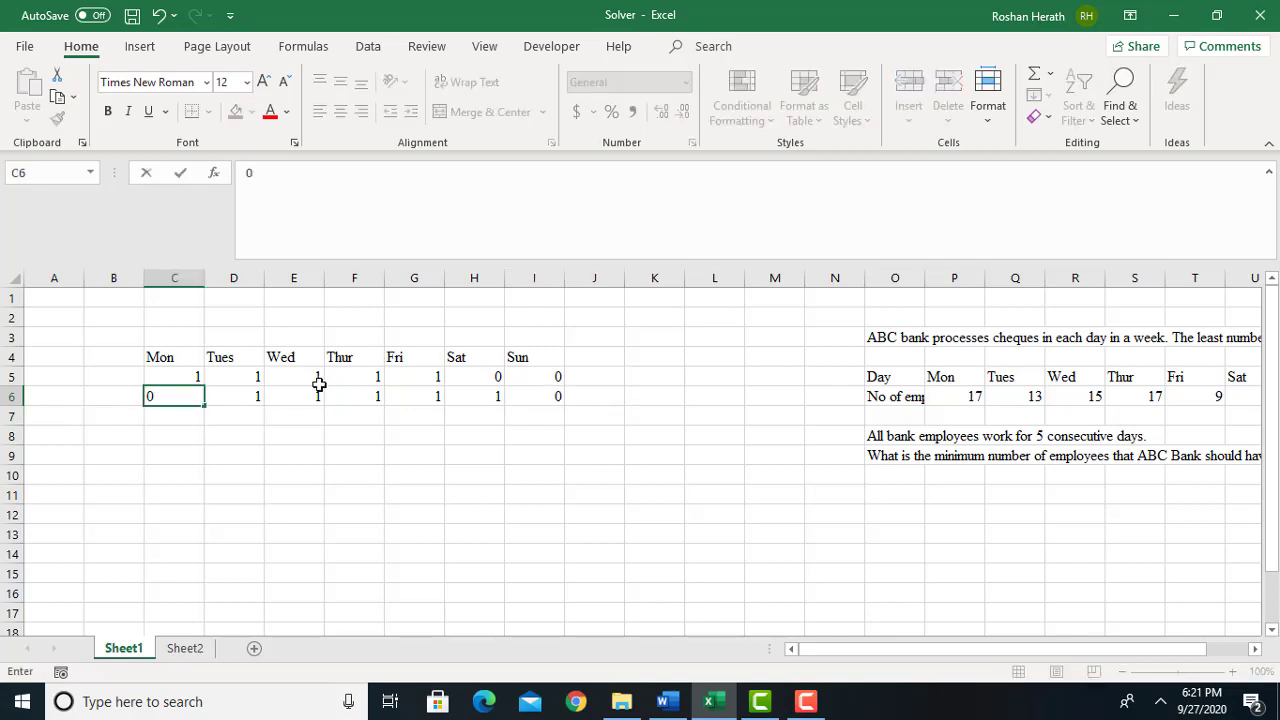
Fill the Wednesday-start shift in row 7 with 1 for Wed to Sun and 0 for Mon and Tues
left_click(286, 417)
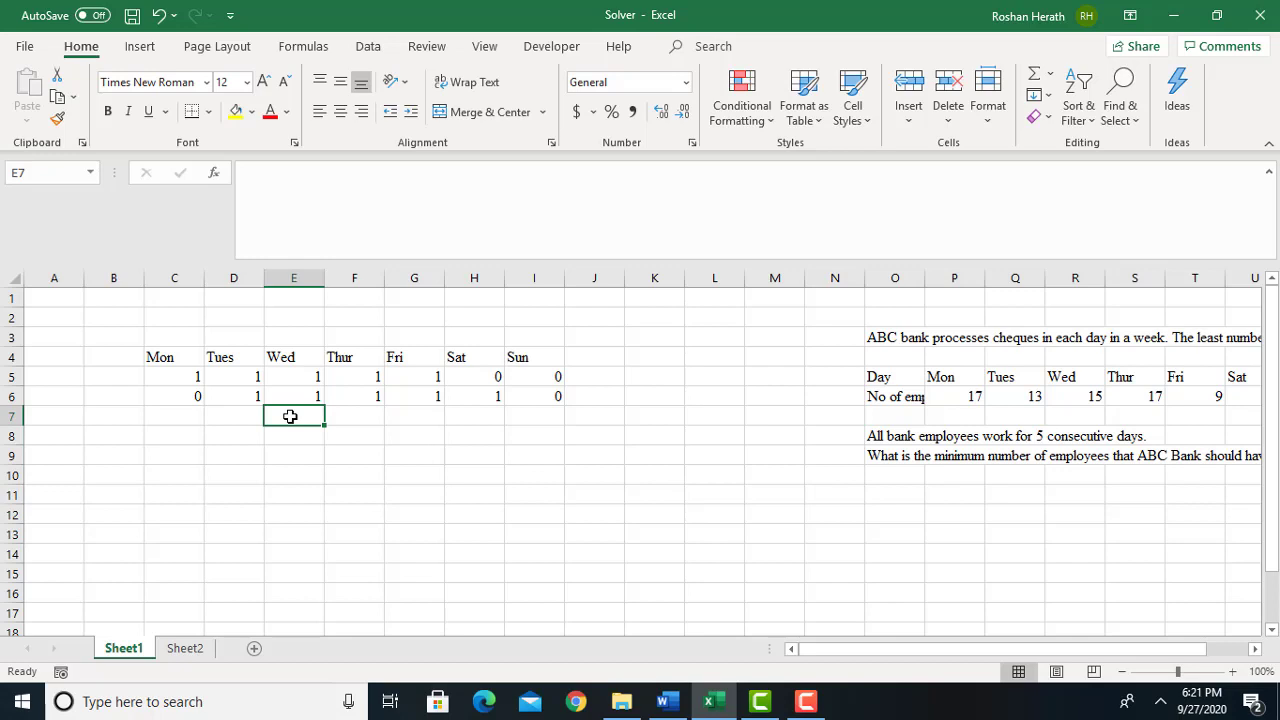
type("1")
key("Tab")
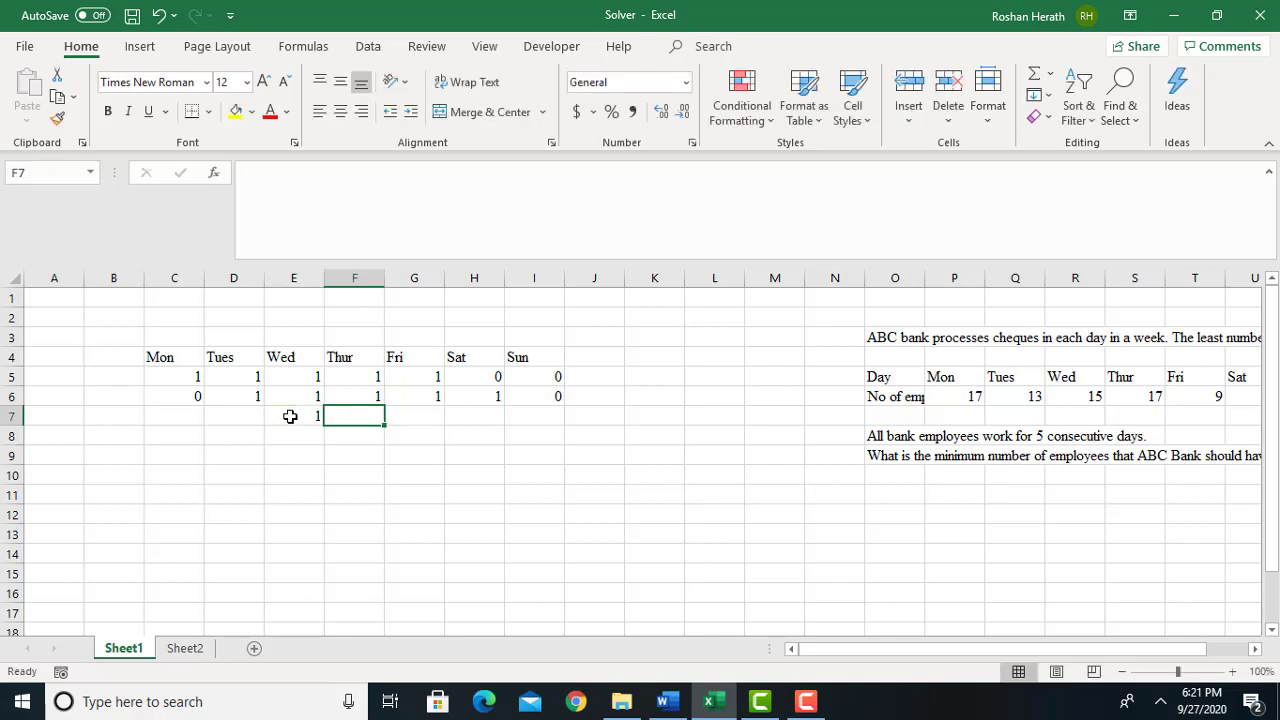
type("1")
key("Tab")
type("1")
key("Tab")
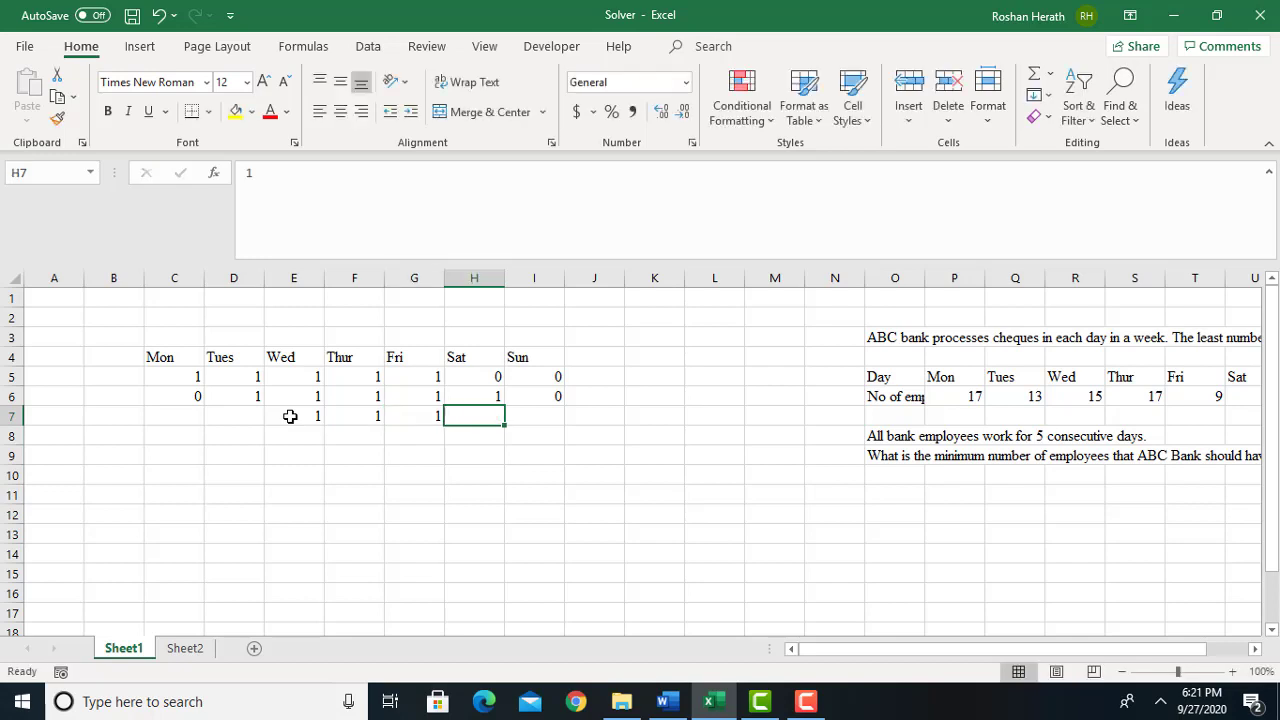
type("1")
key("Tab")
type("1")
key("Tab")
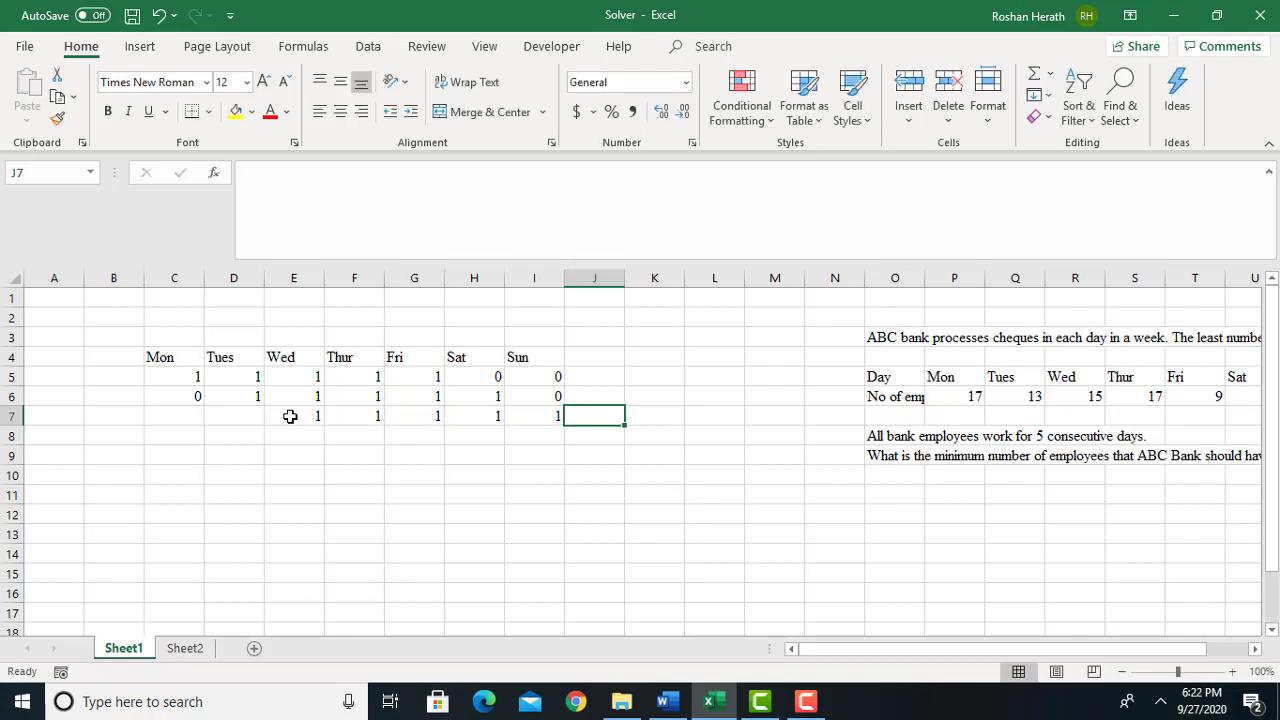
left_click(155, 417)
type("0")
key("Tab")
type("0")
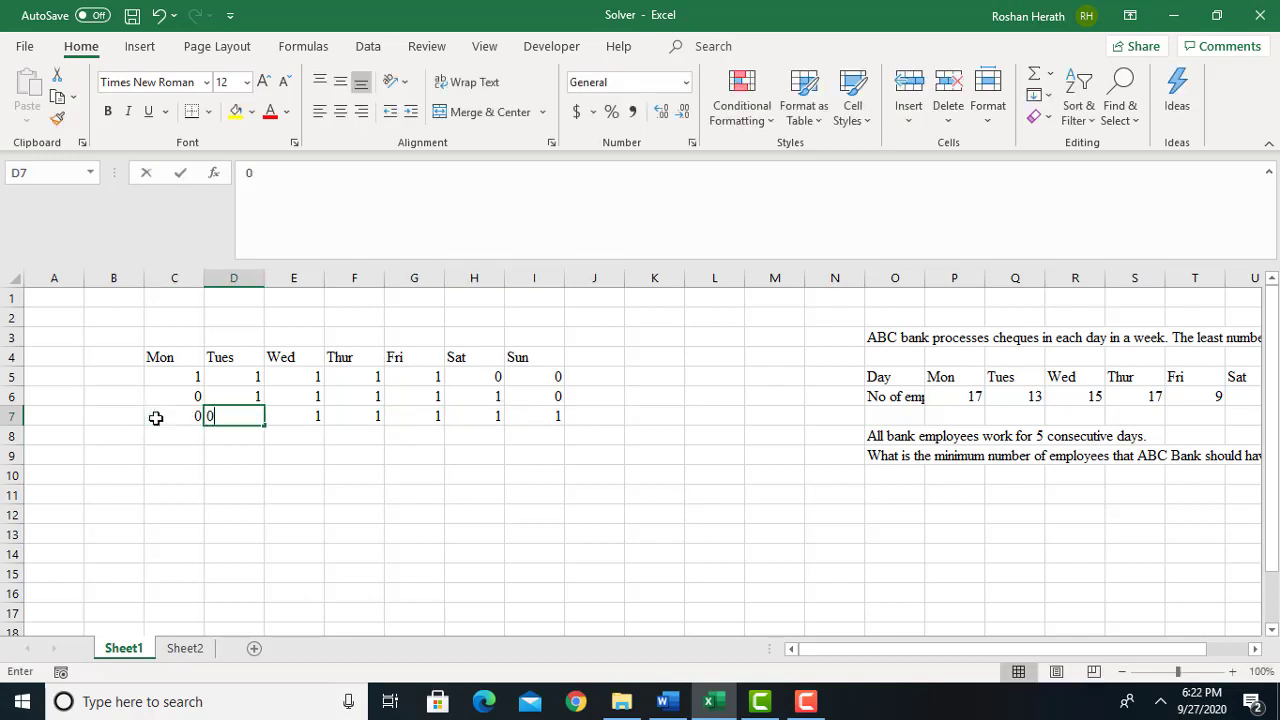
key("Tab")
left_click(561, 488)
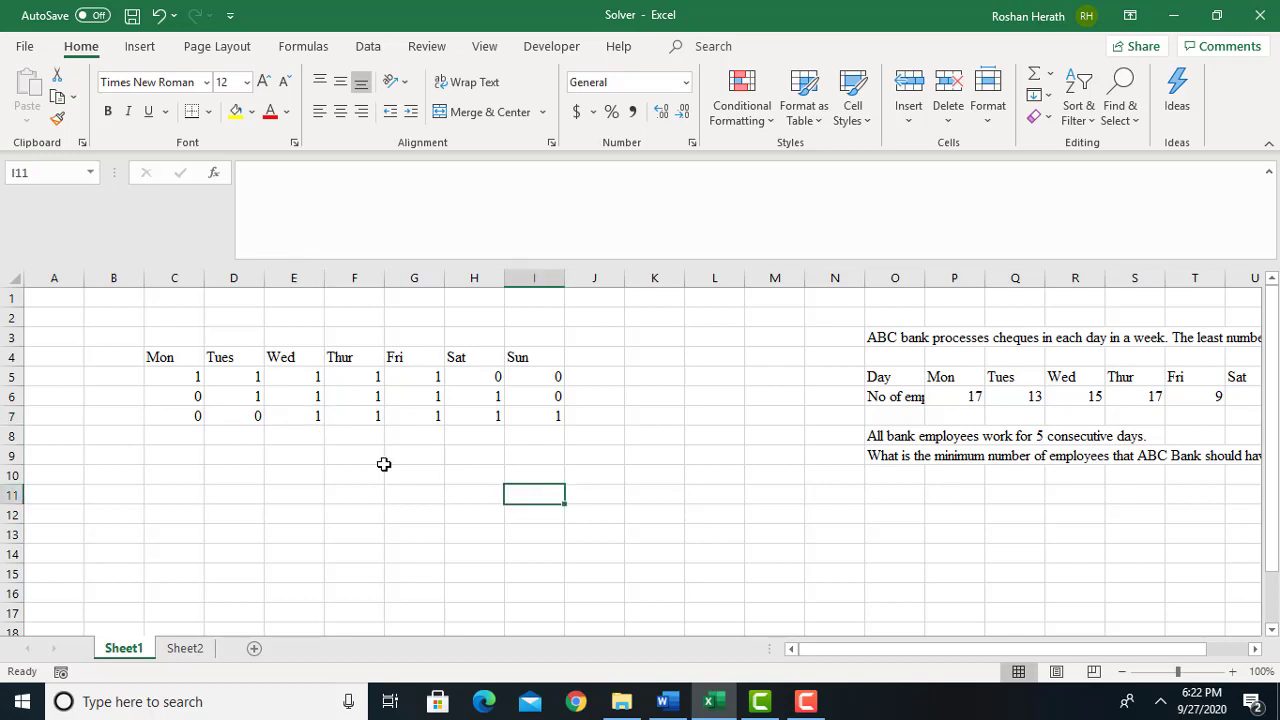
Fill the Thursday-start shift in row 8 with 1 for Thur to Sun and Mon, and 0 for Tues and Wed
left_click(341, 430)
type("1")
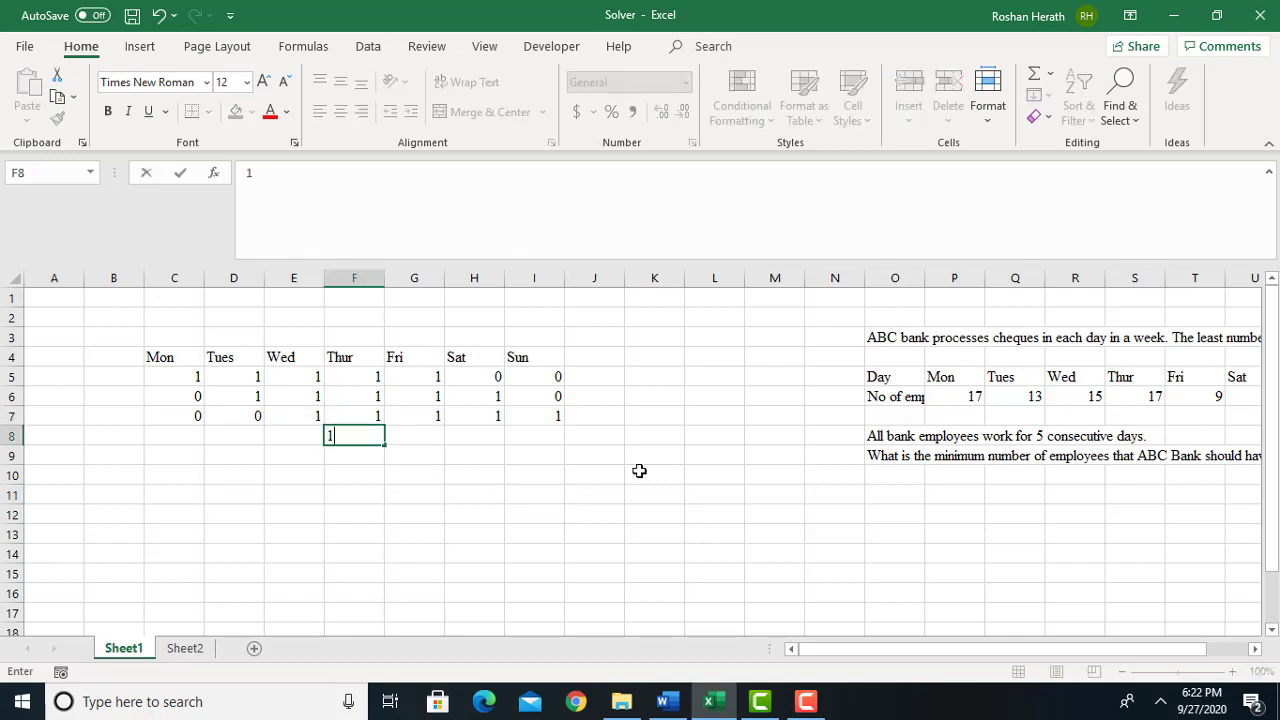
key("Tab")
type("1")
key("Tab")
type("1")
key("Tab")
type("1")
key("Tab")
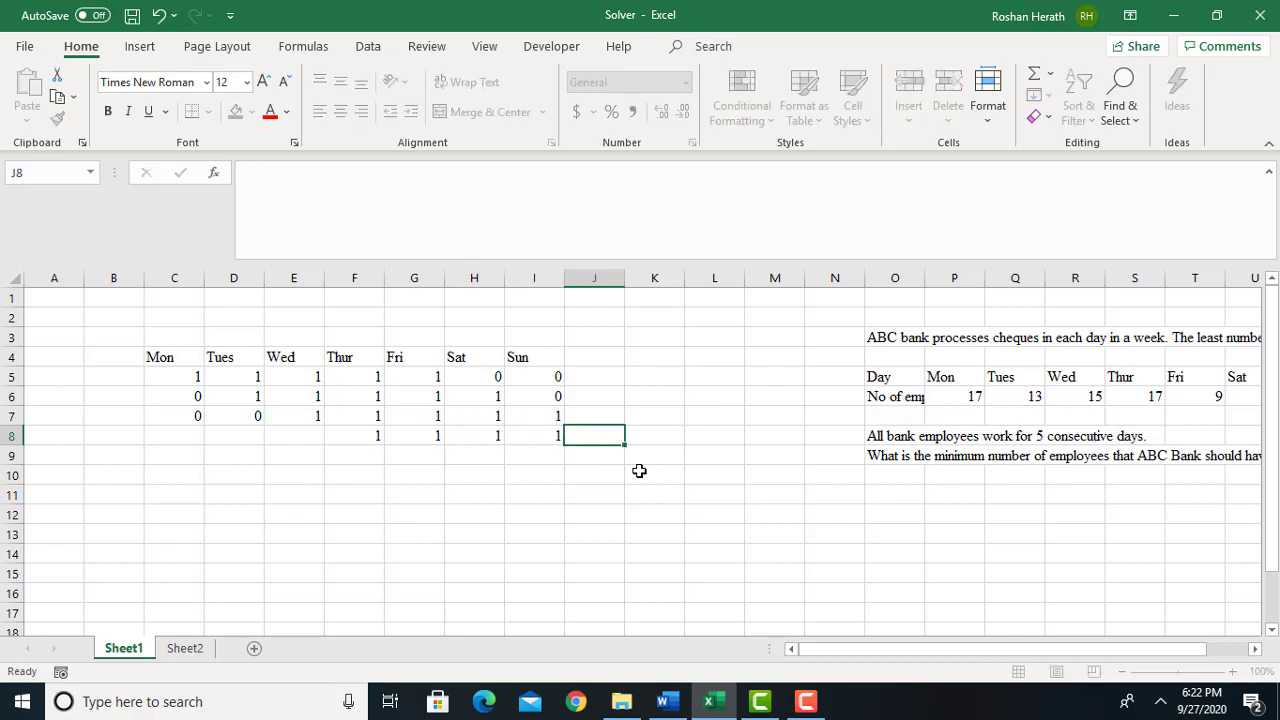
left_click(160, 437)
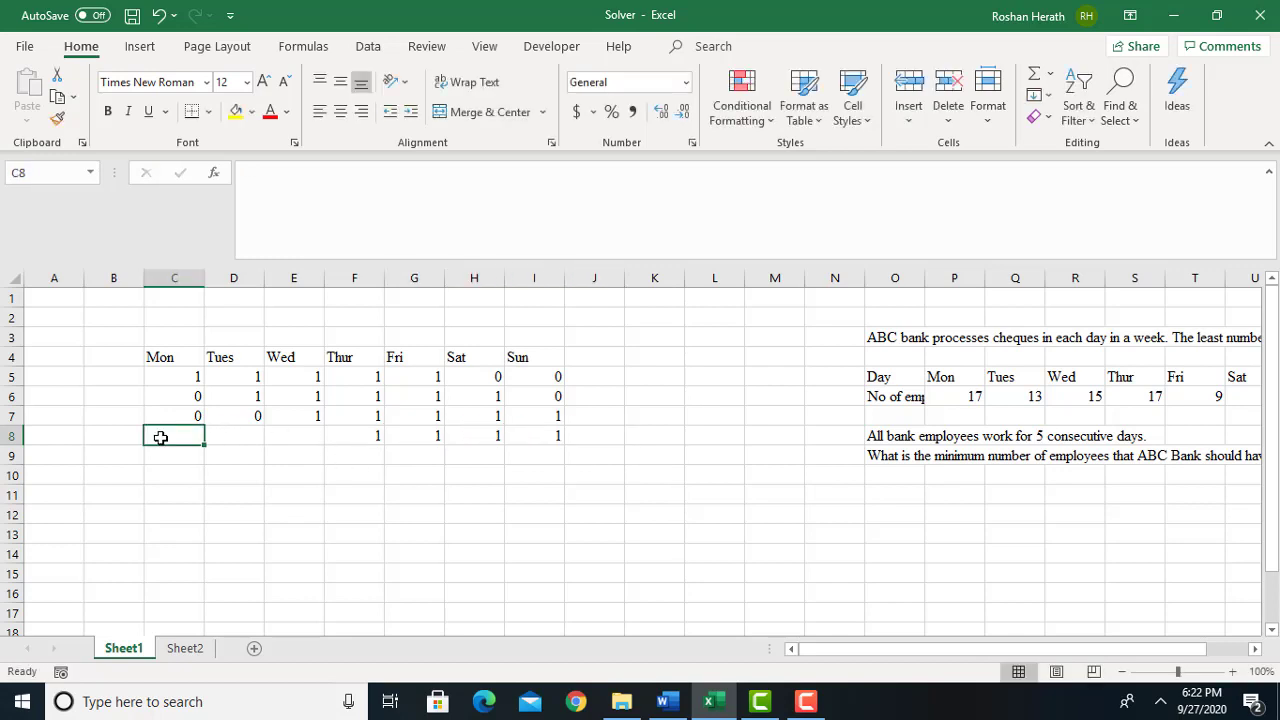
type("1")
key("Tab")
type("0")
key("Tab")
type("0")
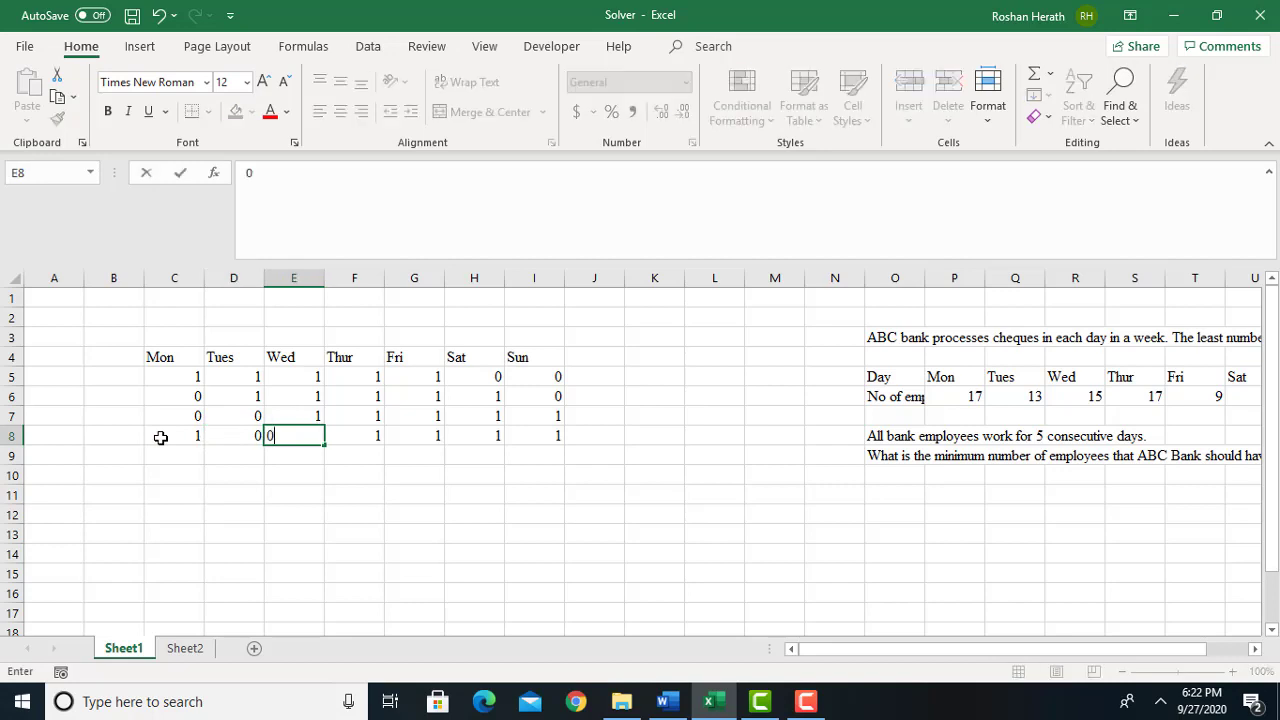
left_click(408, 466)
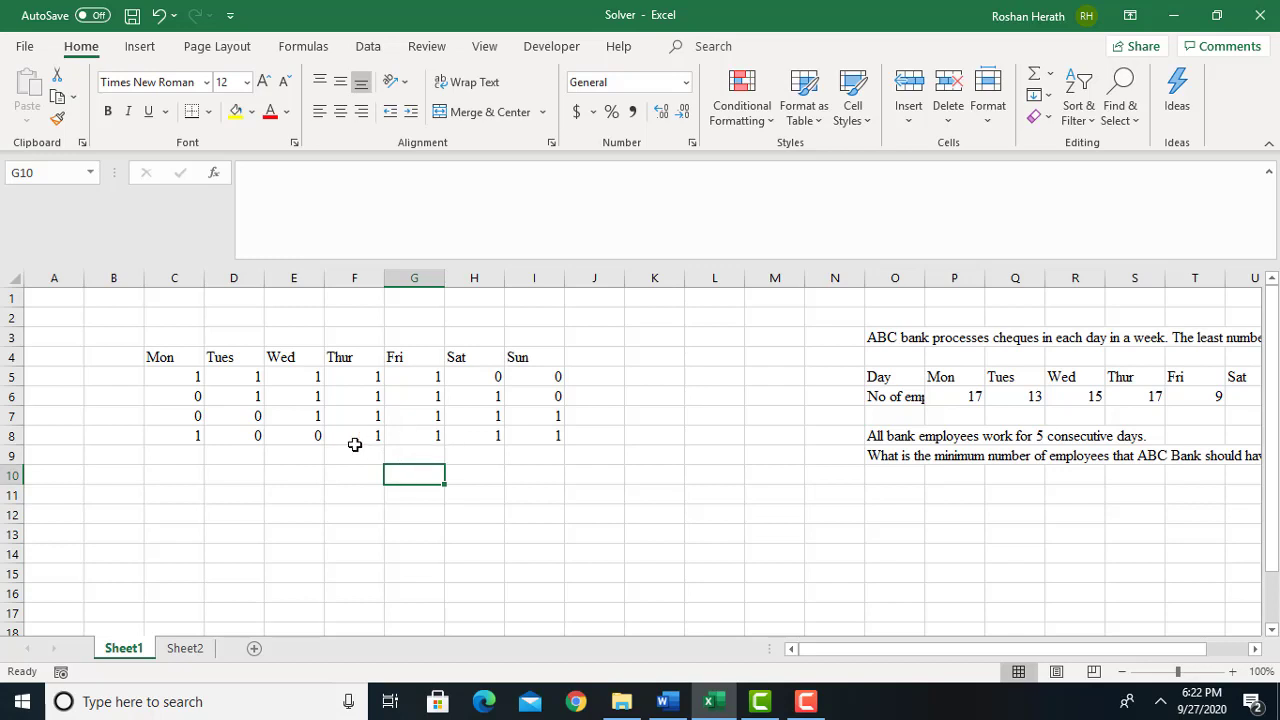
Fill the Friday-start shift in row 9 with 1 for Fri to Sun, Mon and Tues, and 0 for Wed and Thur
left_click(422, 452)
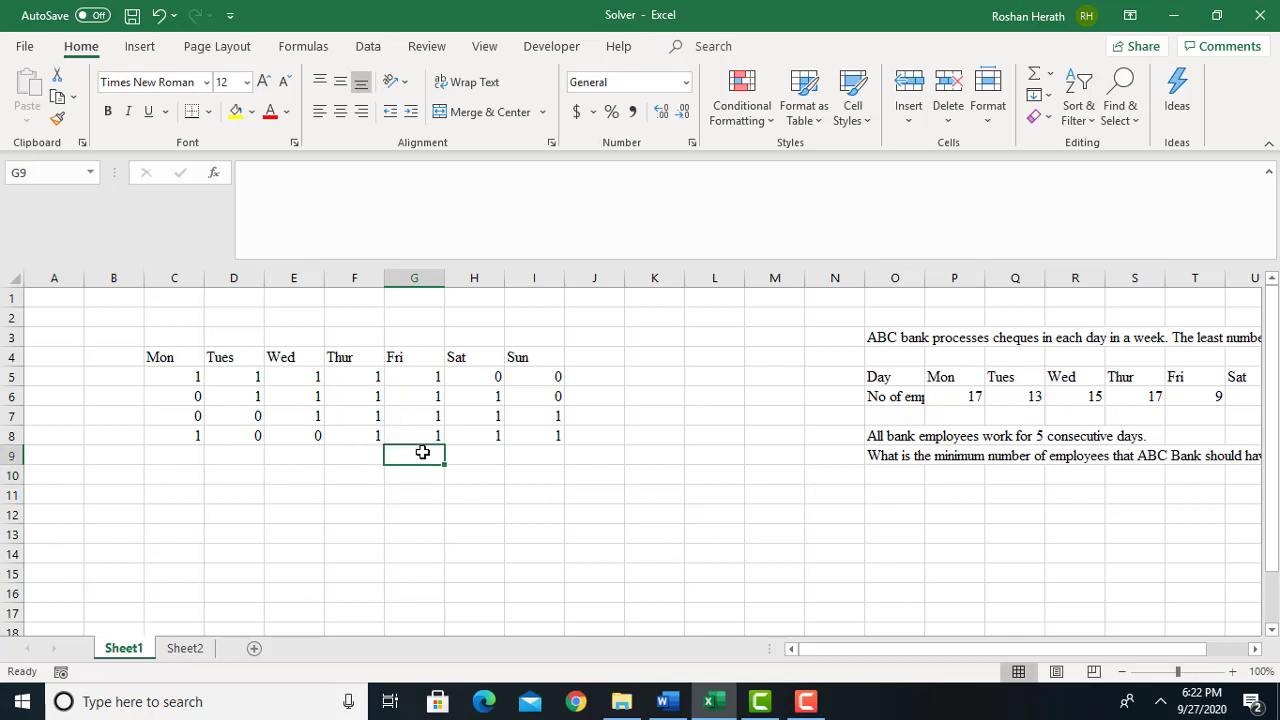
type("1")
key("Tab")
type("1")
key("Tab")
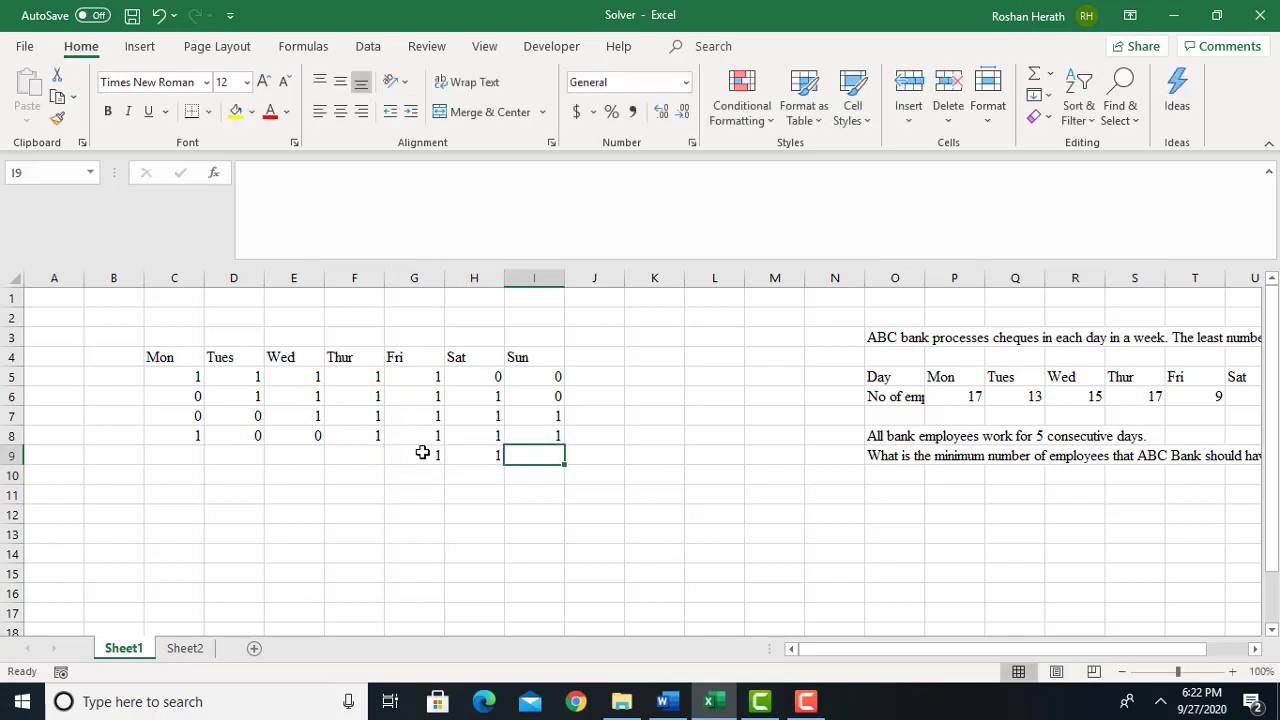
type("1")
key("Tab")
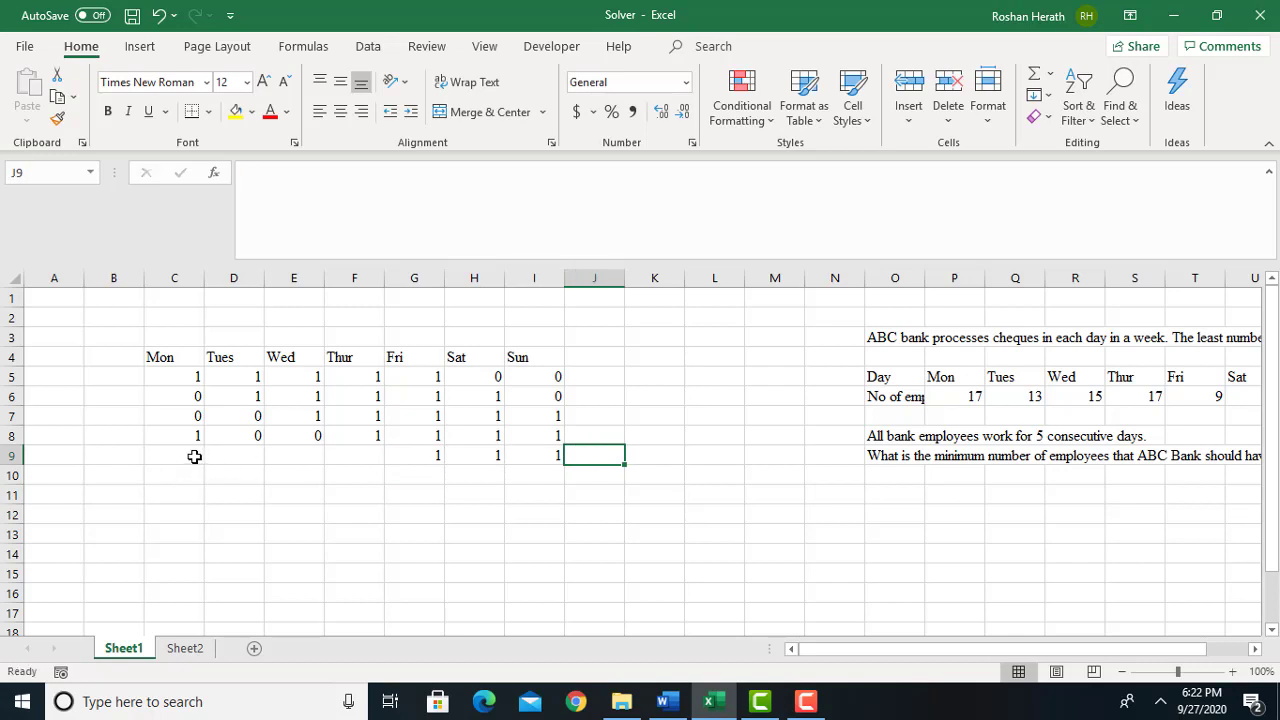
left_click(193, 455)
type("1")
key("Tab")
type("1")
key("Tab")
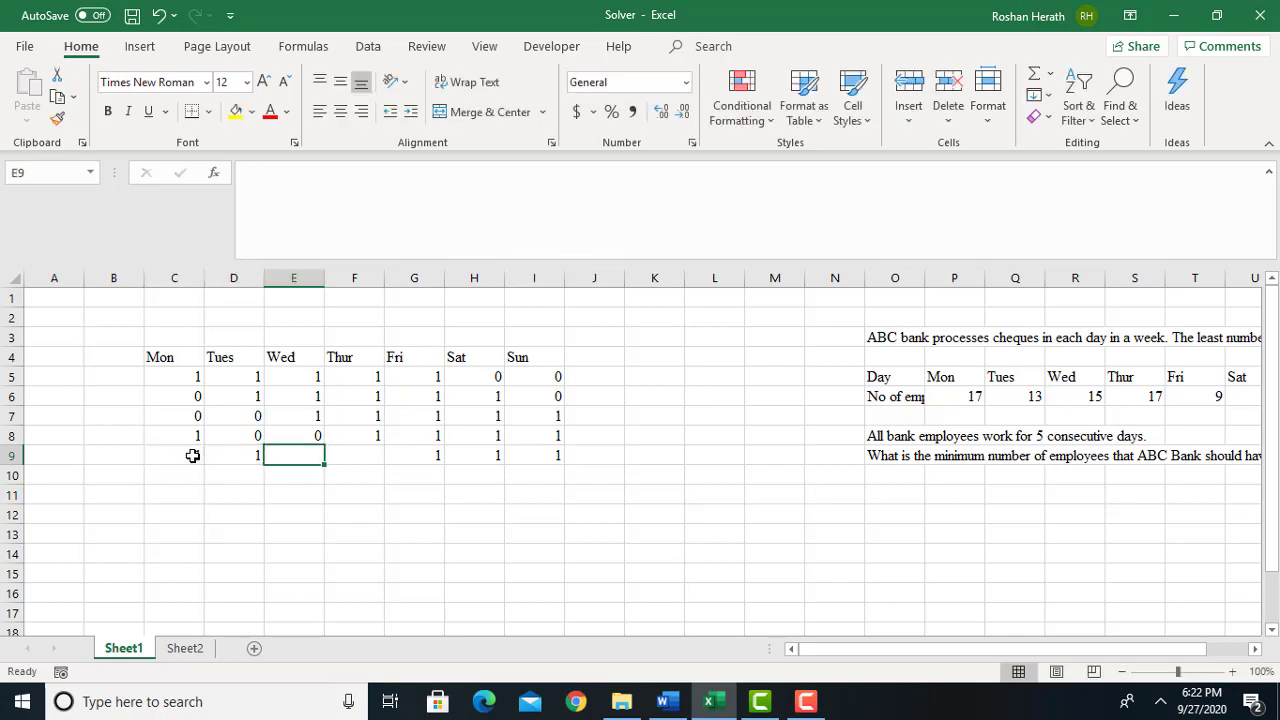
type("0")
key("Tab")
type("0")
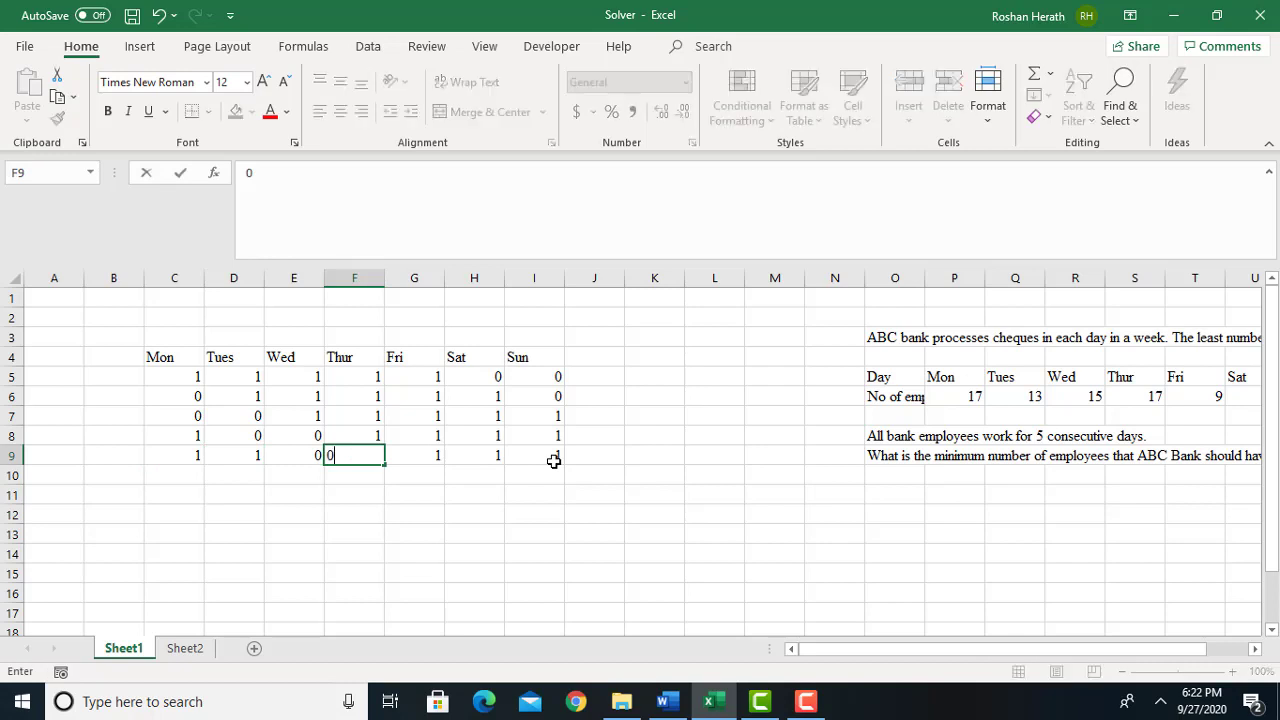
Fill the Saturday-start shift in row 10 with 1 for Sat, Sun and Mon to Wed, and 0 for Thur and Fri
left_click(447, 481)
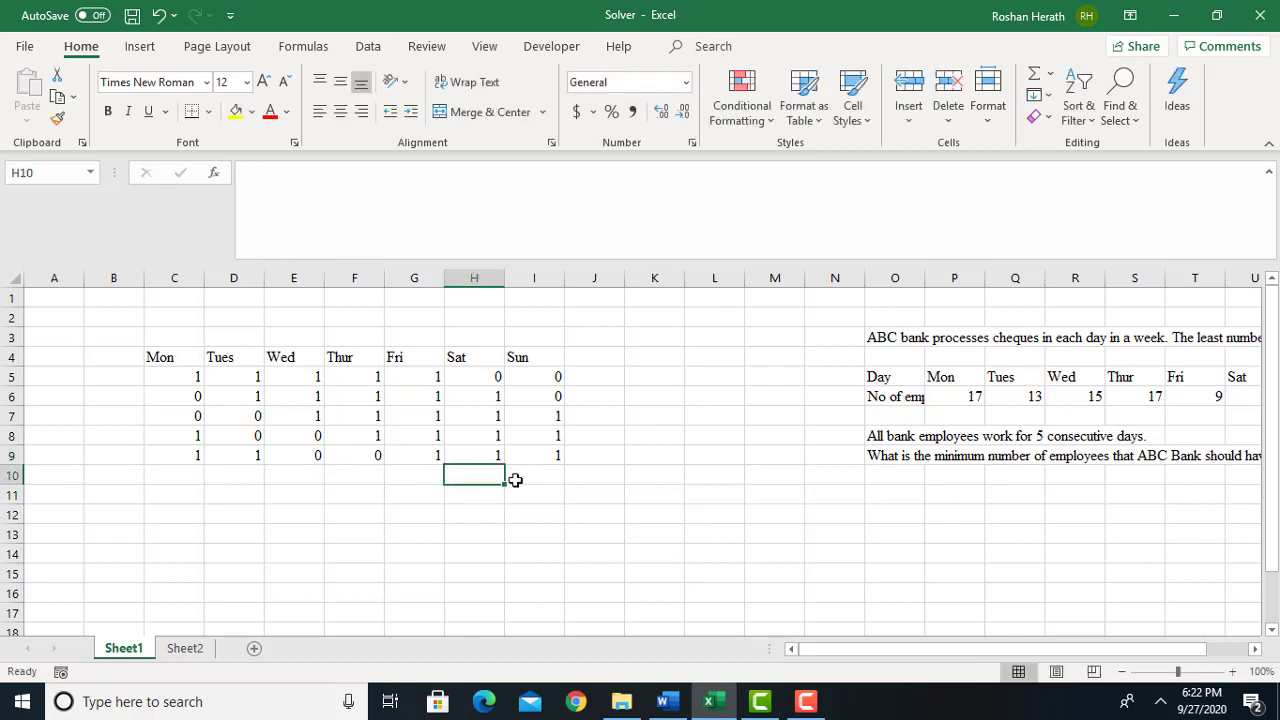
type("1")
key("Tab")
type("1")
key("Tab")
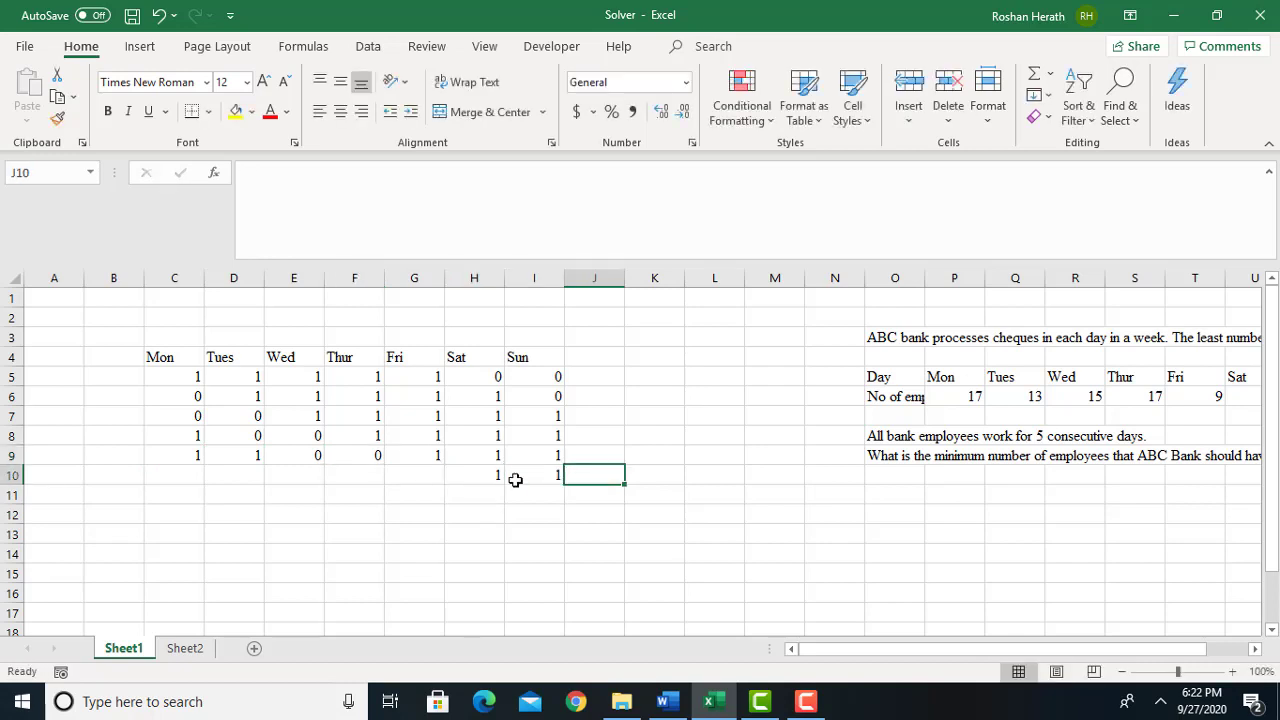
left_click(169, 479)
type("1")
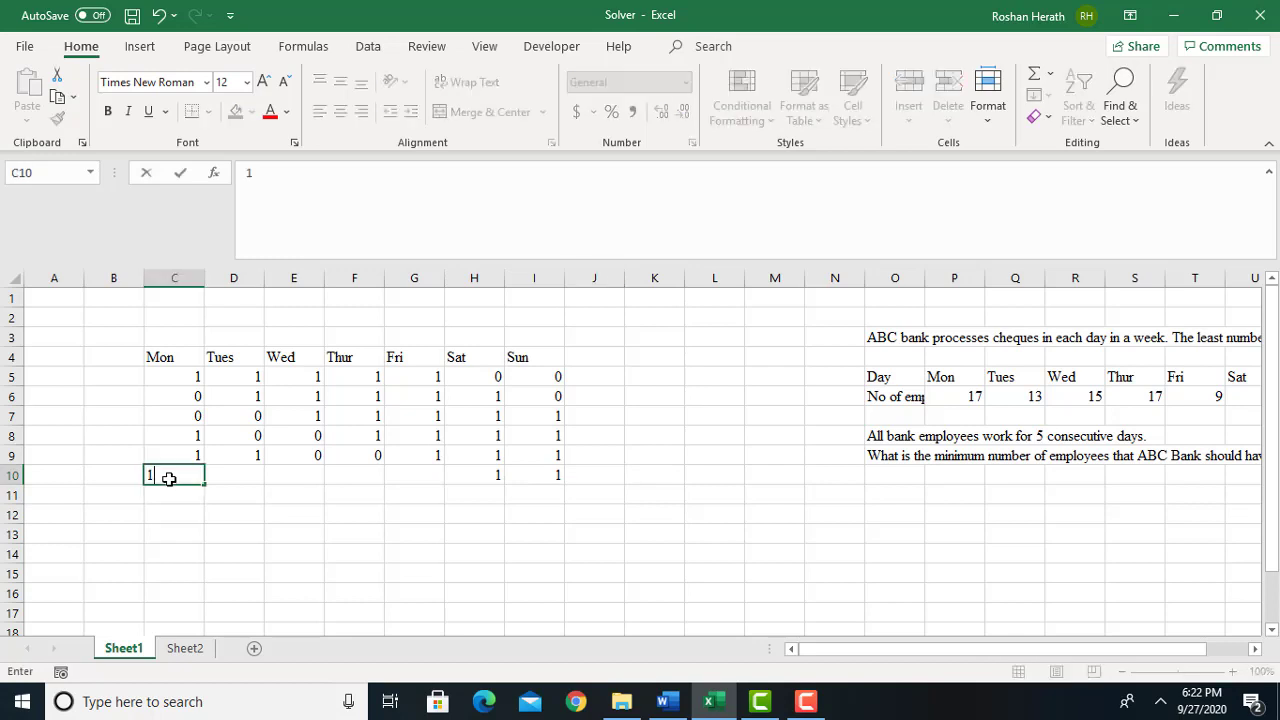
key("Tab")
type("1")
key("Tab")
type("1")
key("Tab")
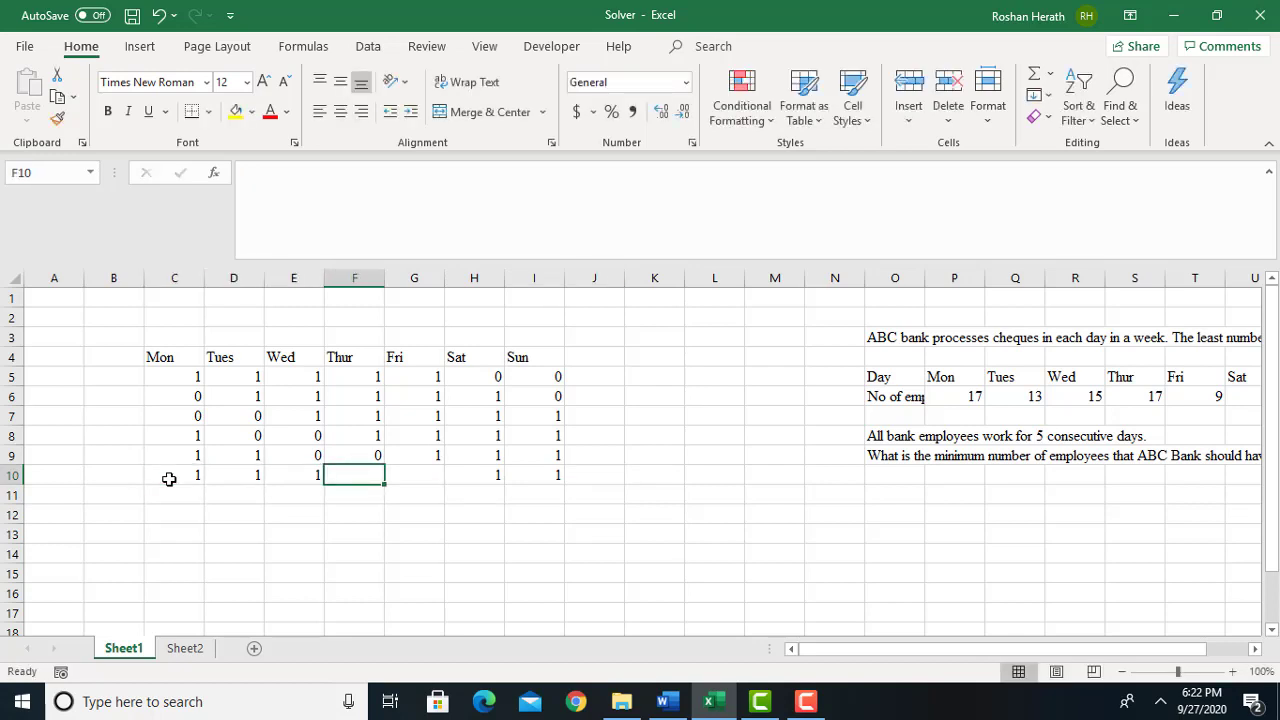
type("0")
key("Tab")
type("0")
left_click(470, 506)
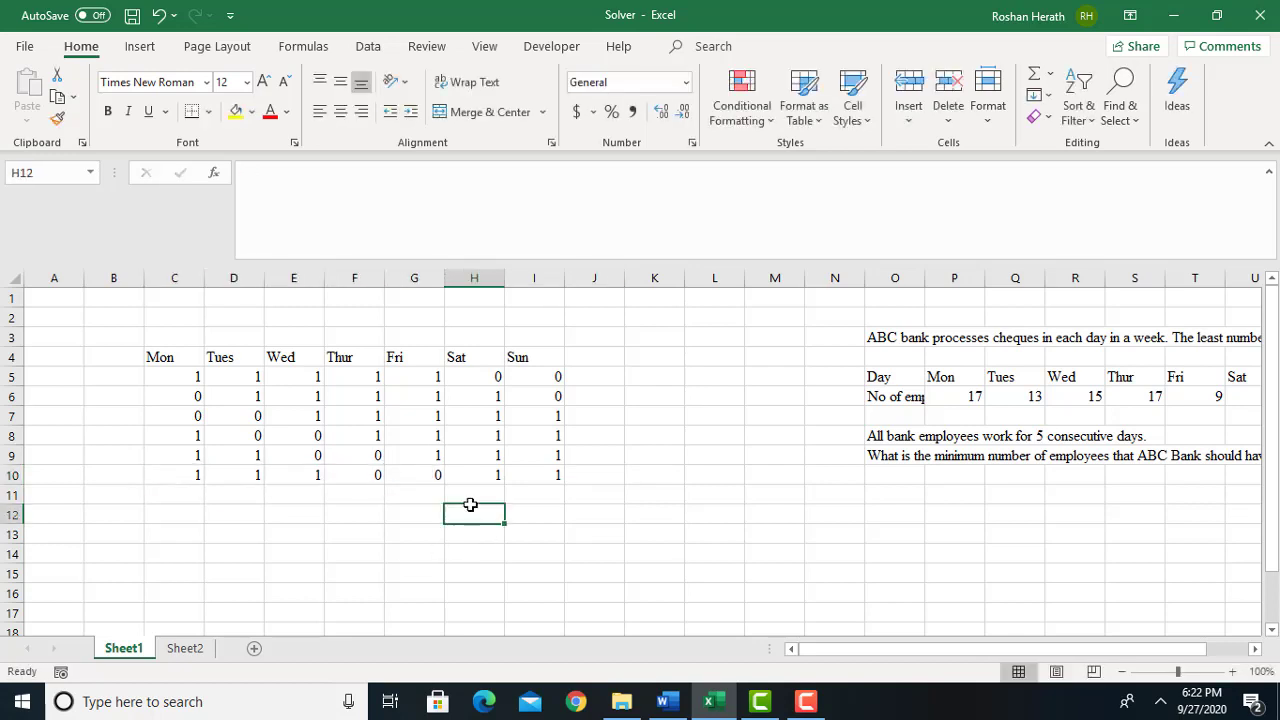
Fill the Sunday-start shift in row 11 with 1 for Sun and Mon to Thur, and 0 for Fri and Sat
left_click(548, 493)
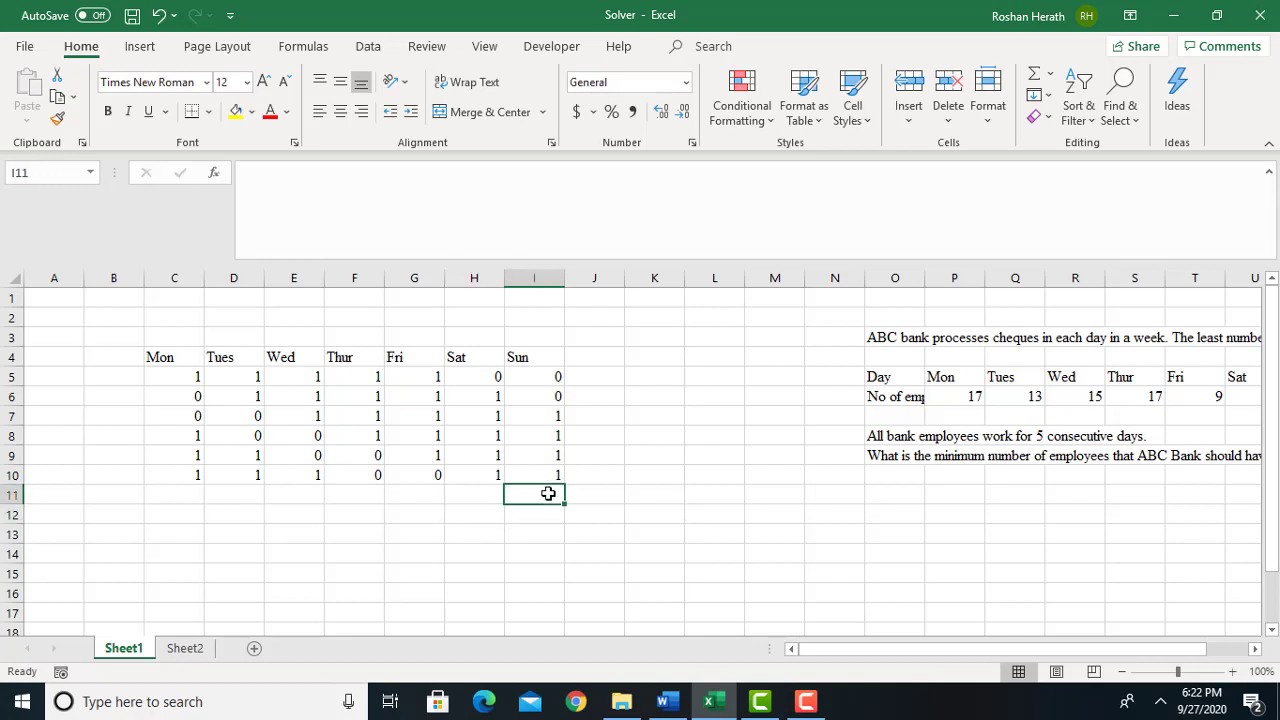
type("1")
key("Tab")
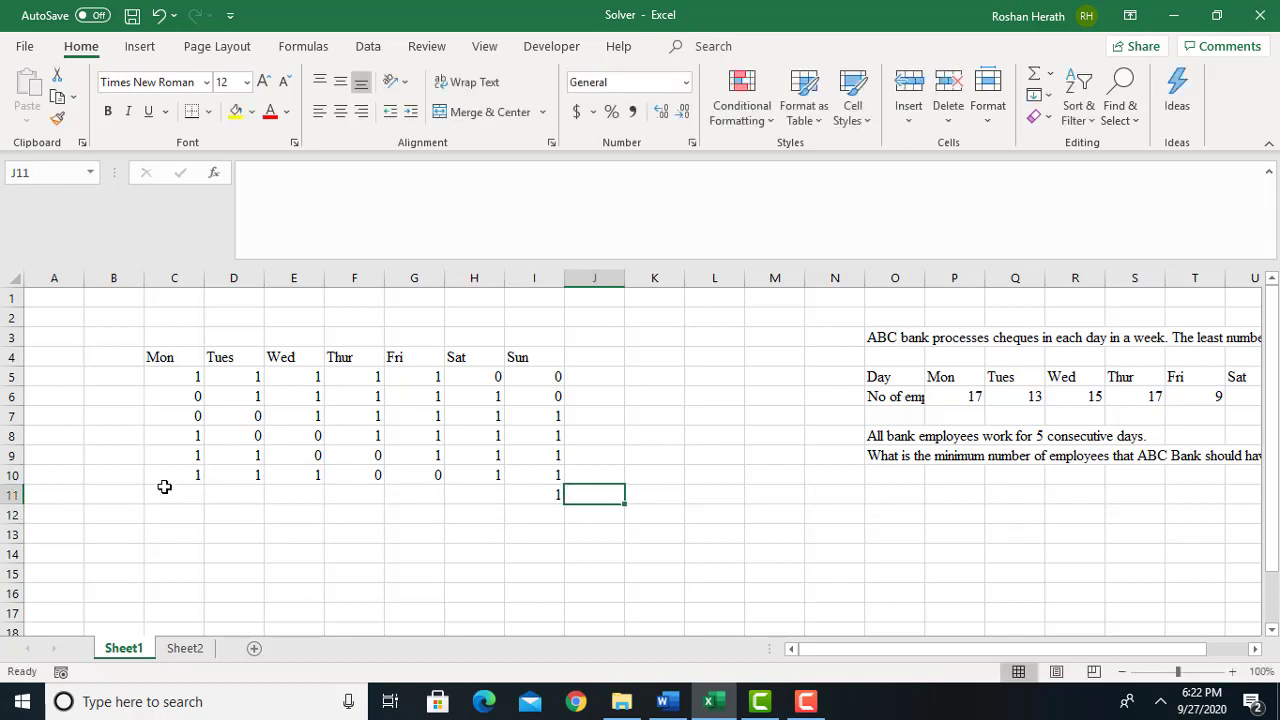
left_click(164, 487)
type("1")
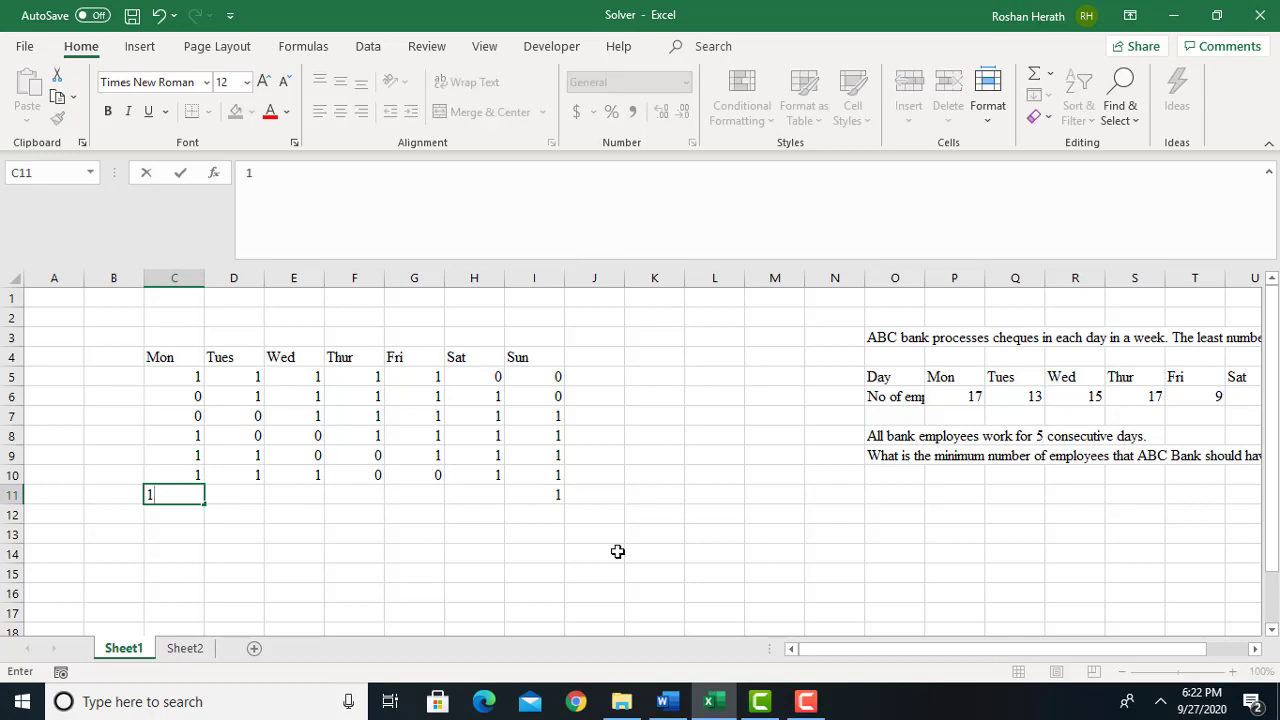
key("Tab")
type("1")
key("Tab")
type("1")
key("Tab")
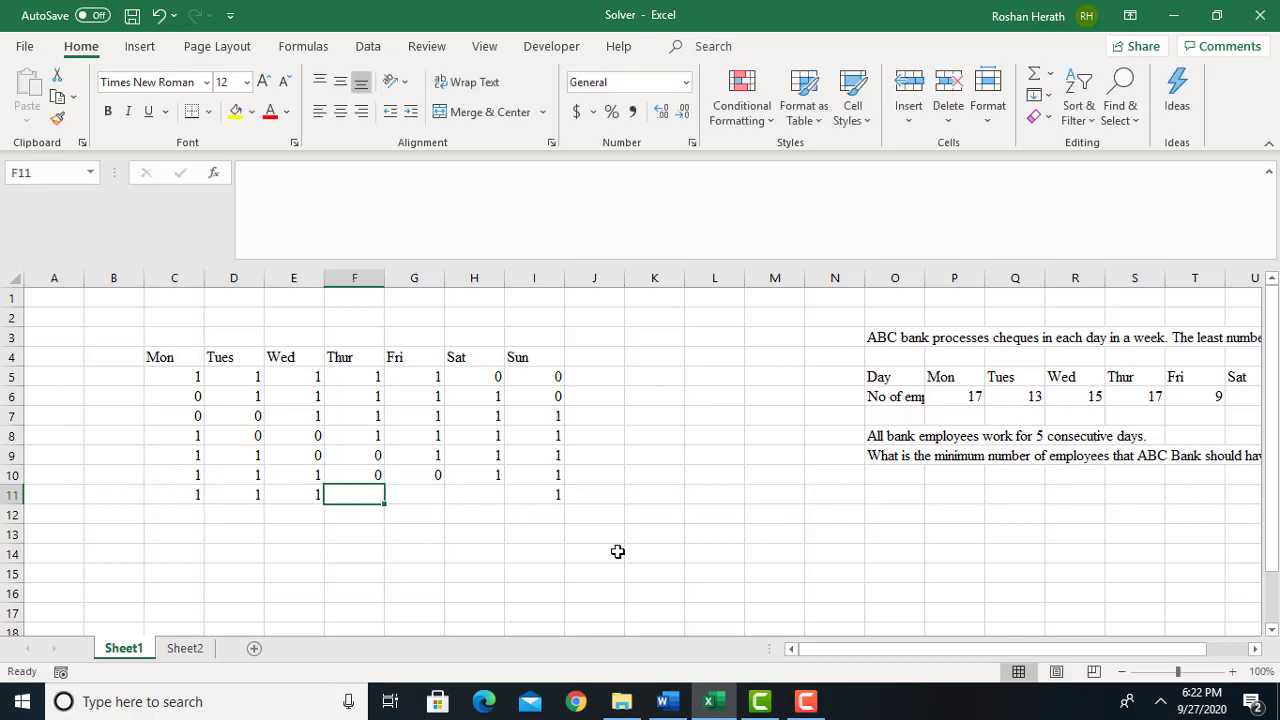
type("1")
left_click(428, 494)
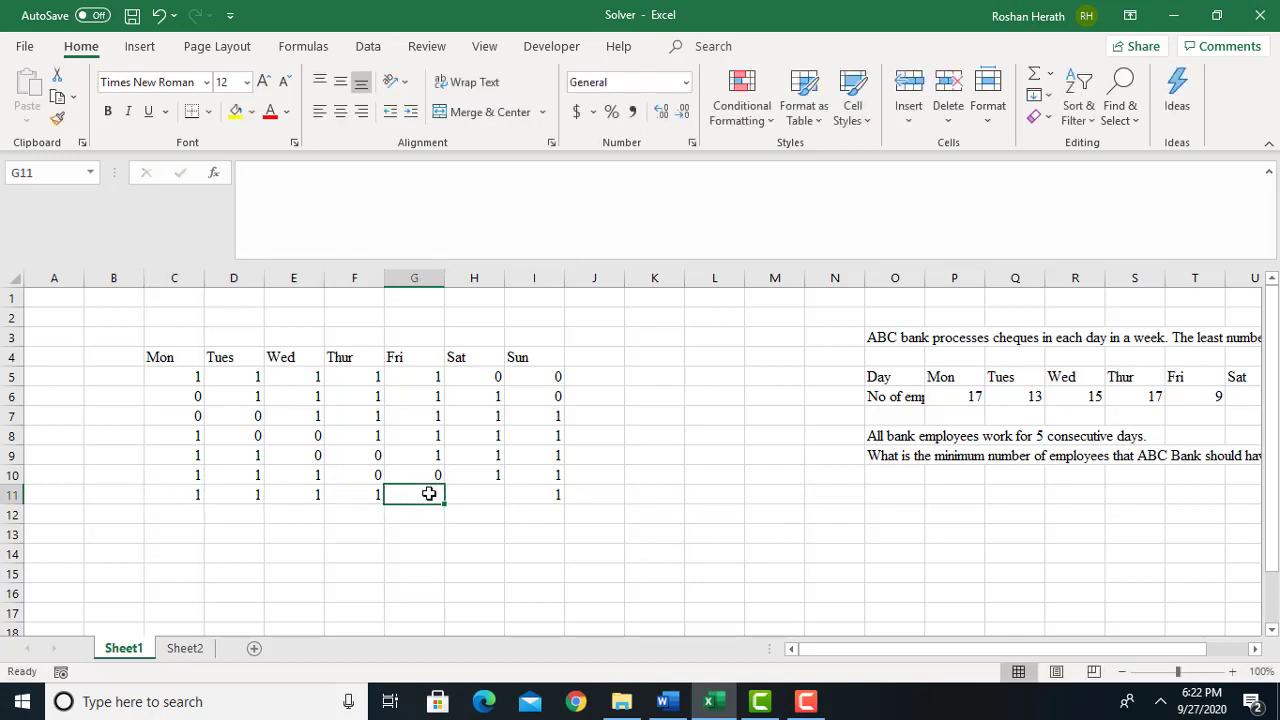
type("0")
key("Tab")
type("0")
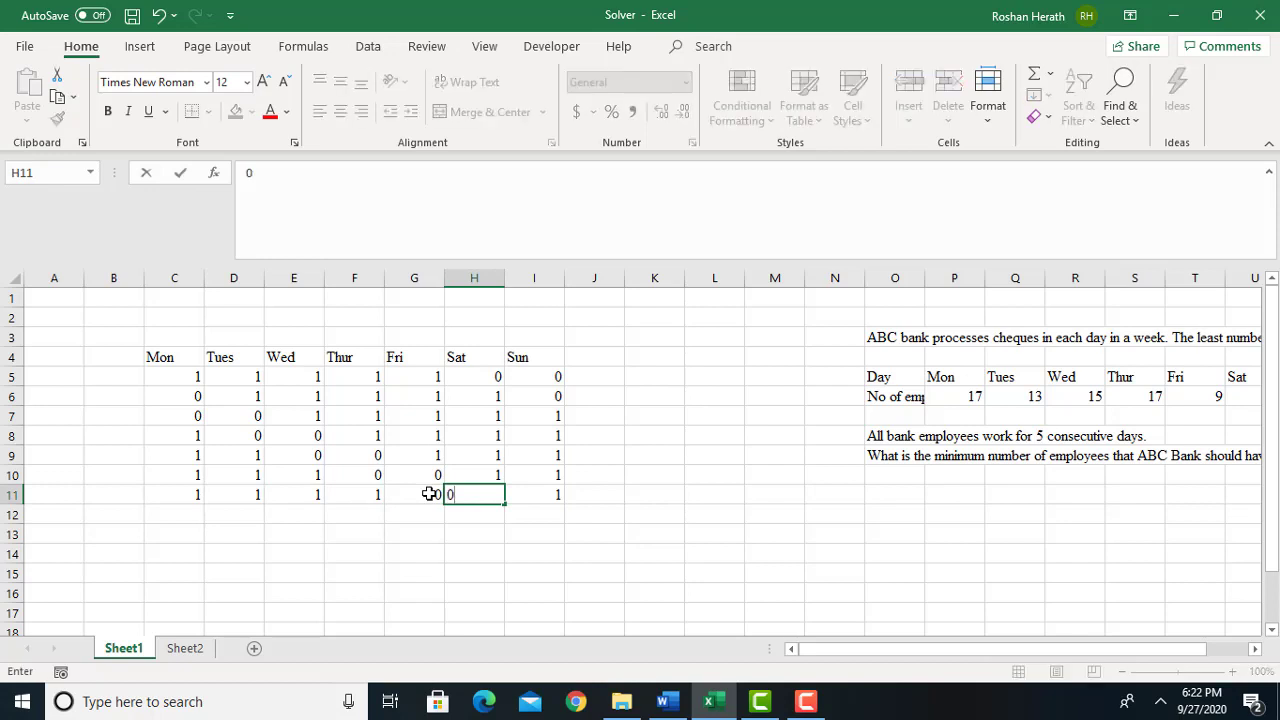
left_click(675, 557)
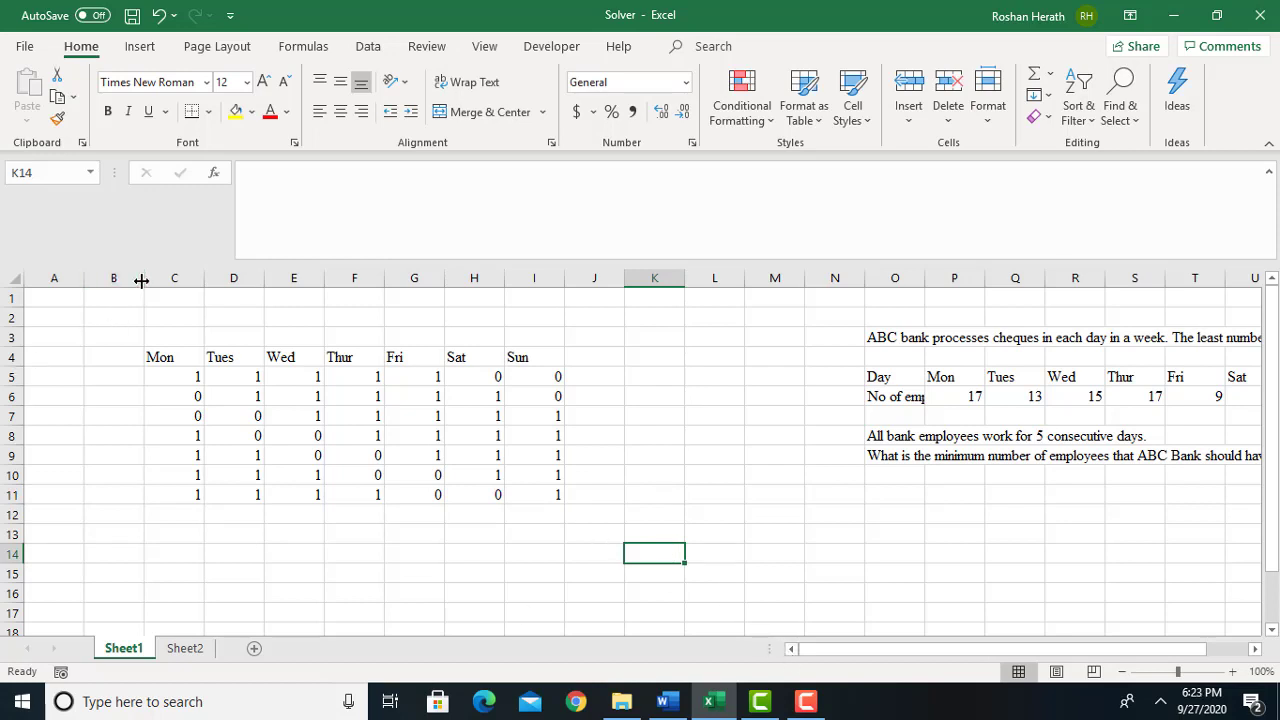
Widen column B slightly, and merge and center cells A4:B4 beside the weekday headings
left_click_drag(142, 281, 166, 281)
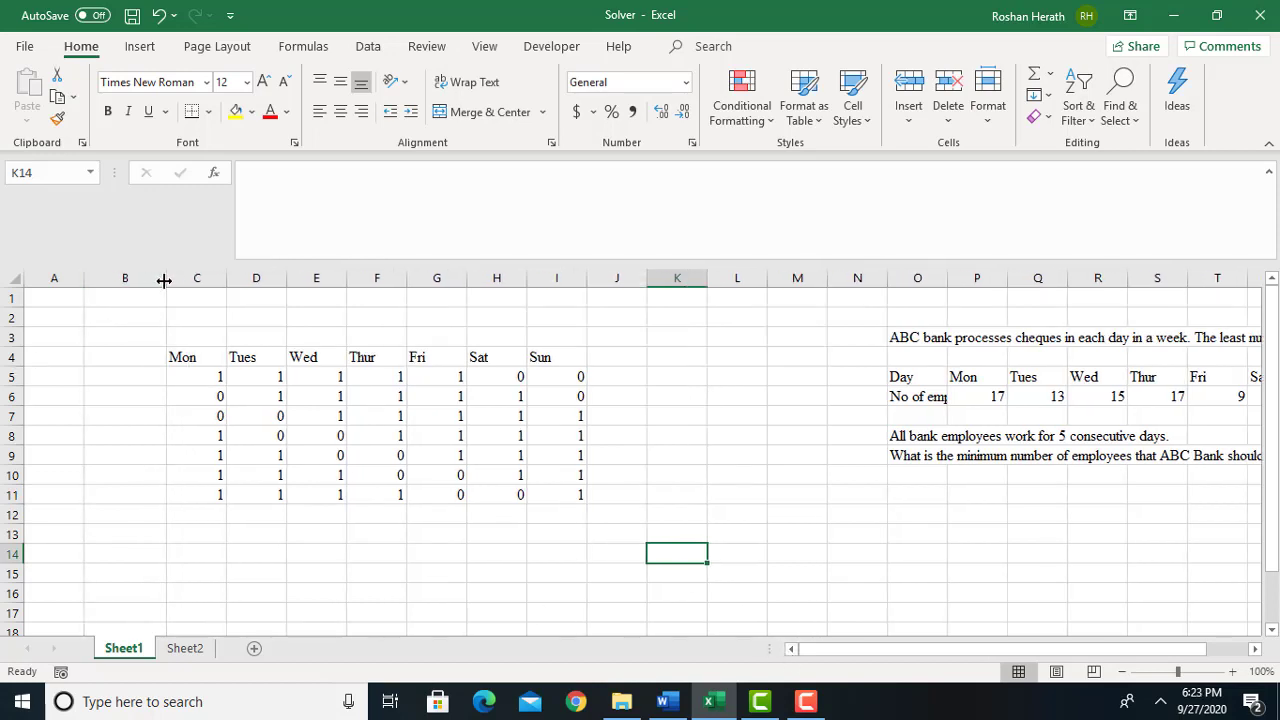
left_click(108, 378)
left_click(55, 375)
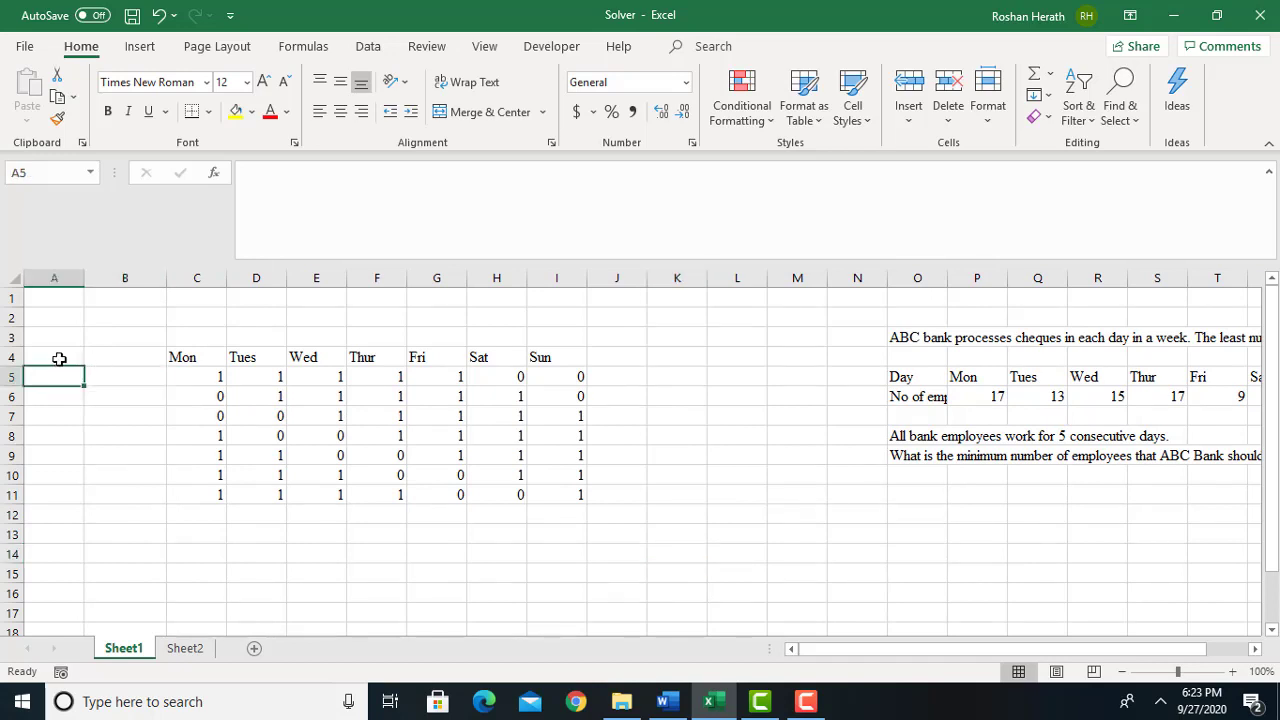
left_click_drag(59, 358, 106, 357)
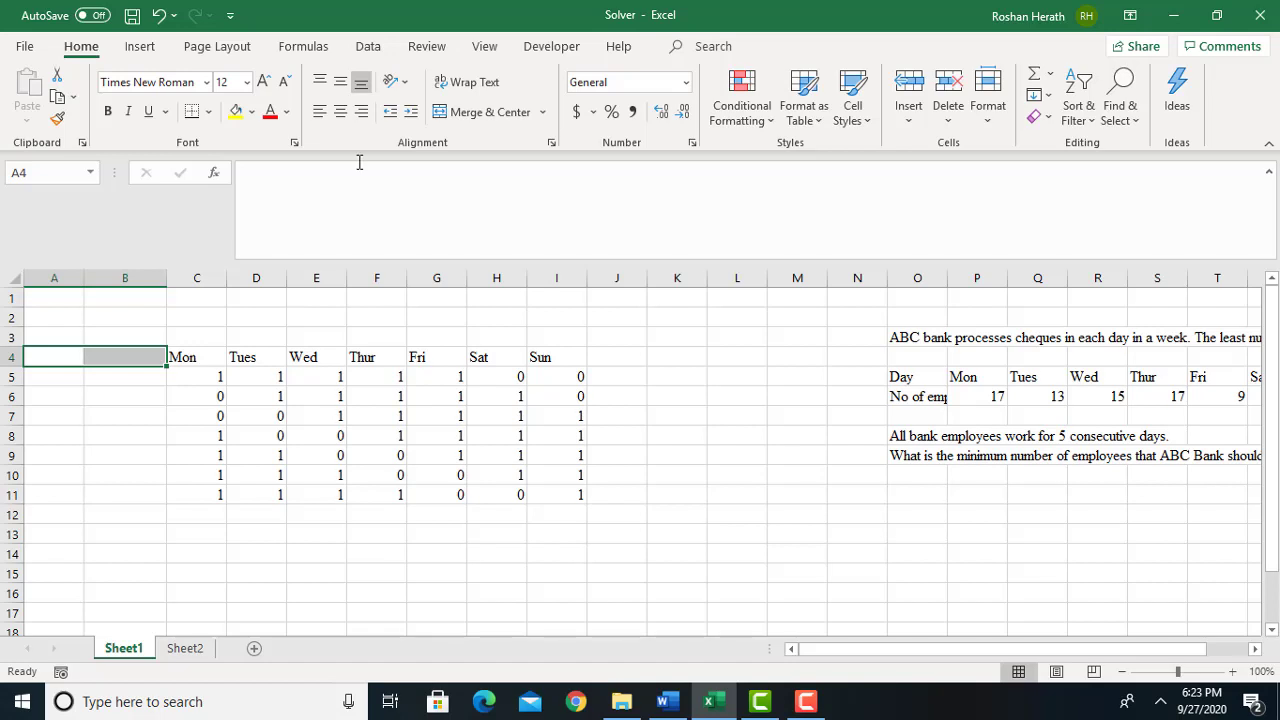
left_click(448, 118)
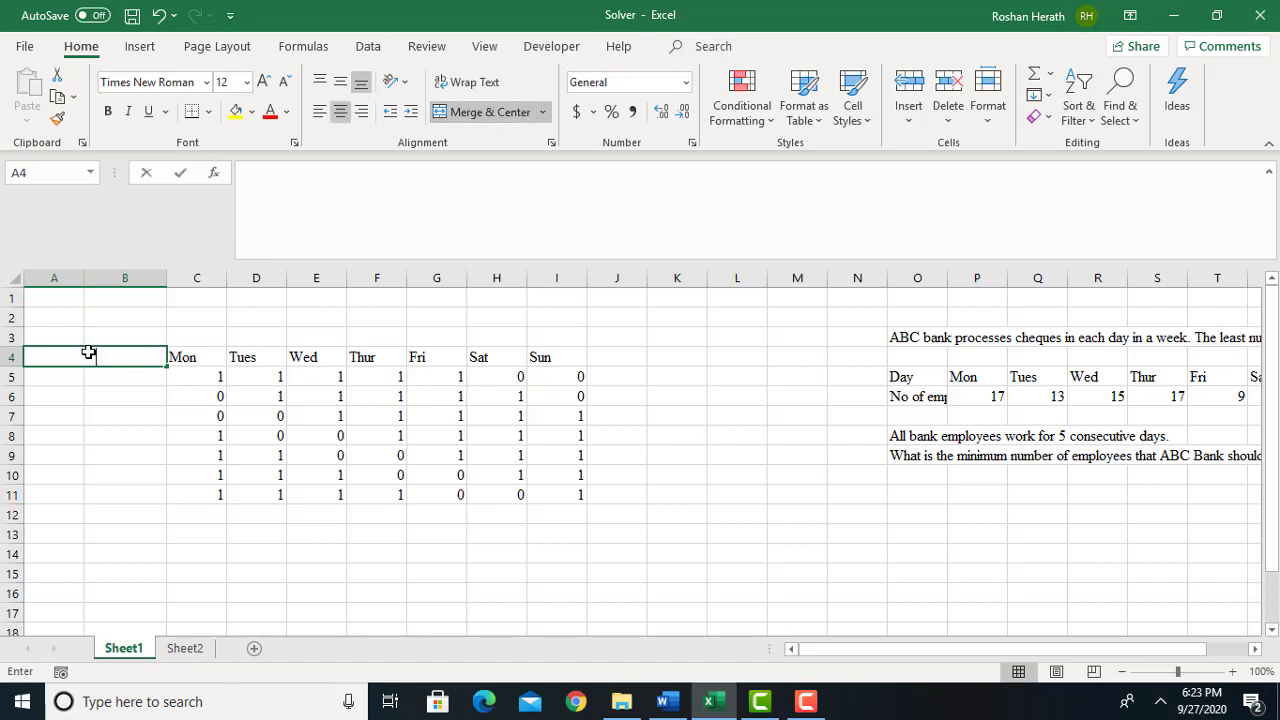
Enter the heading "How many employees starts work" in the merged cell A4 and widen column A
type("Ho")
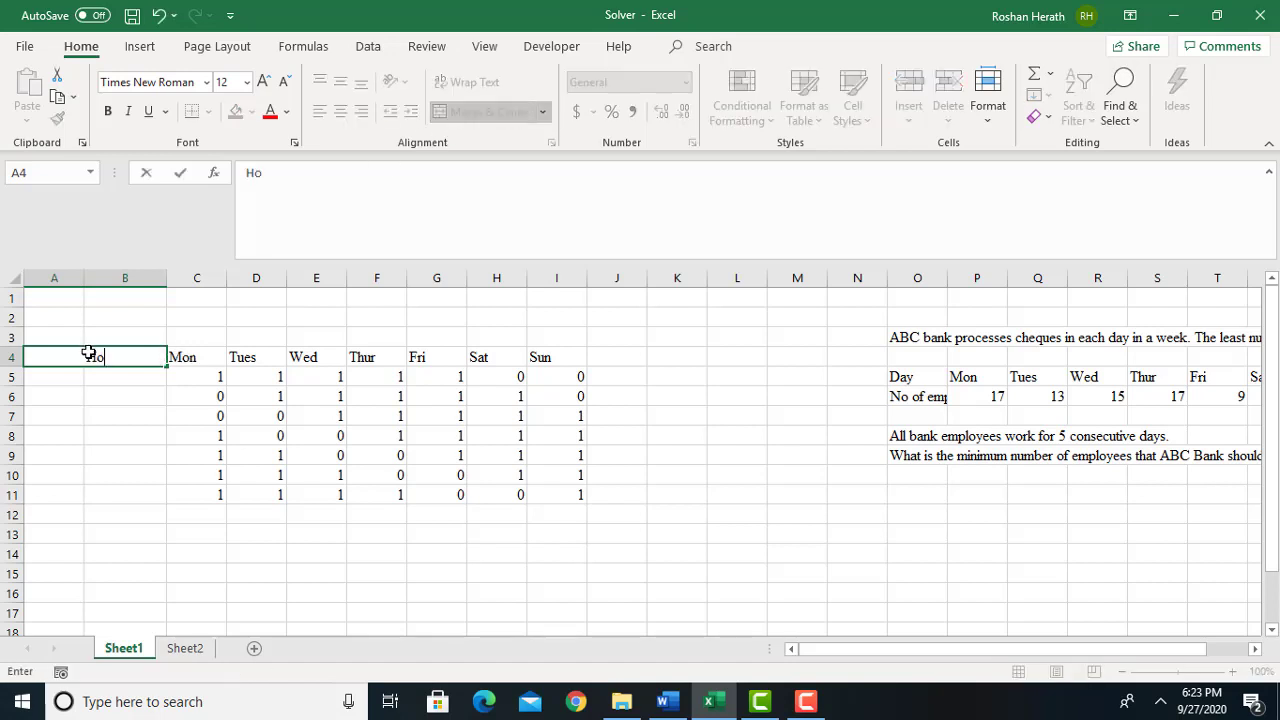
type("w many ")
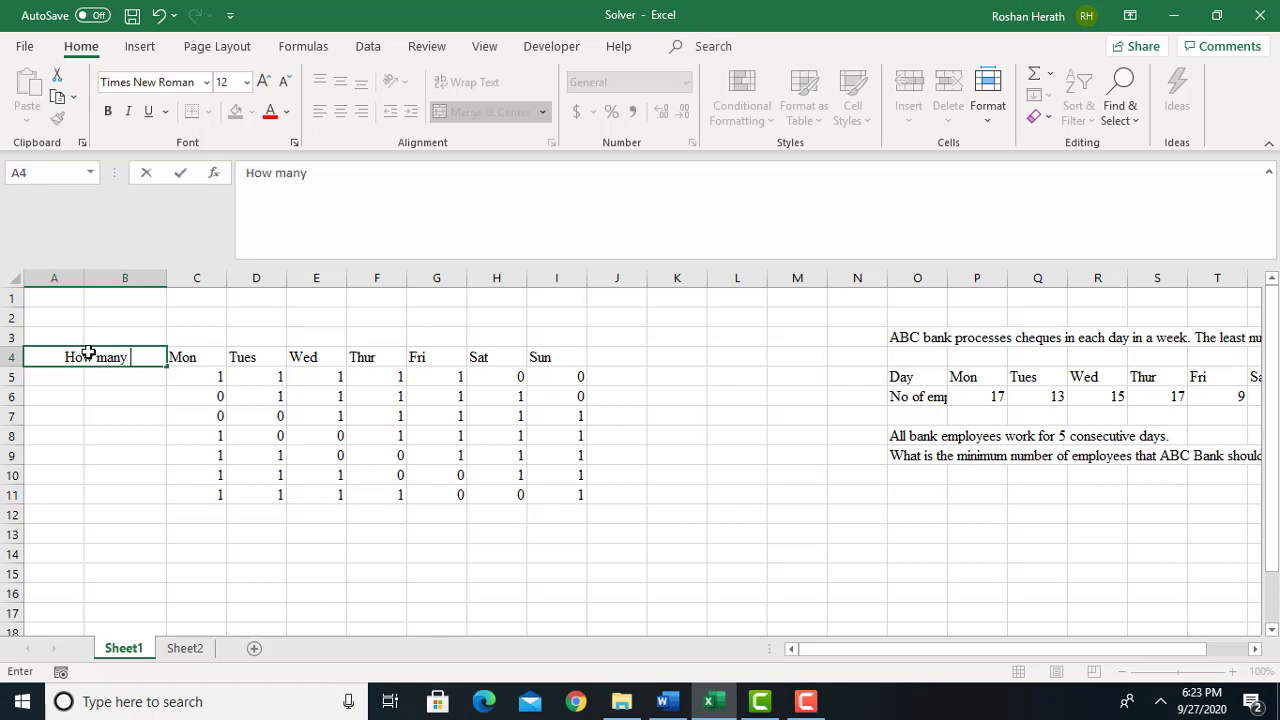
type("emplo")
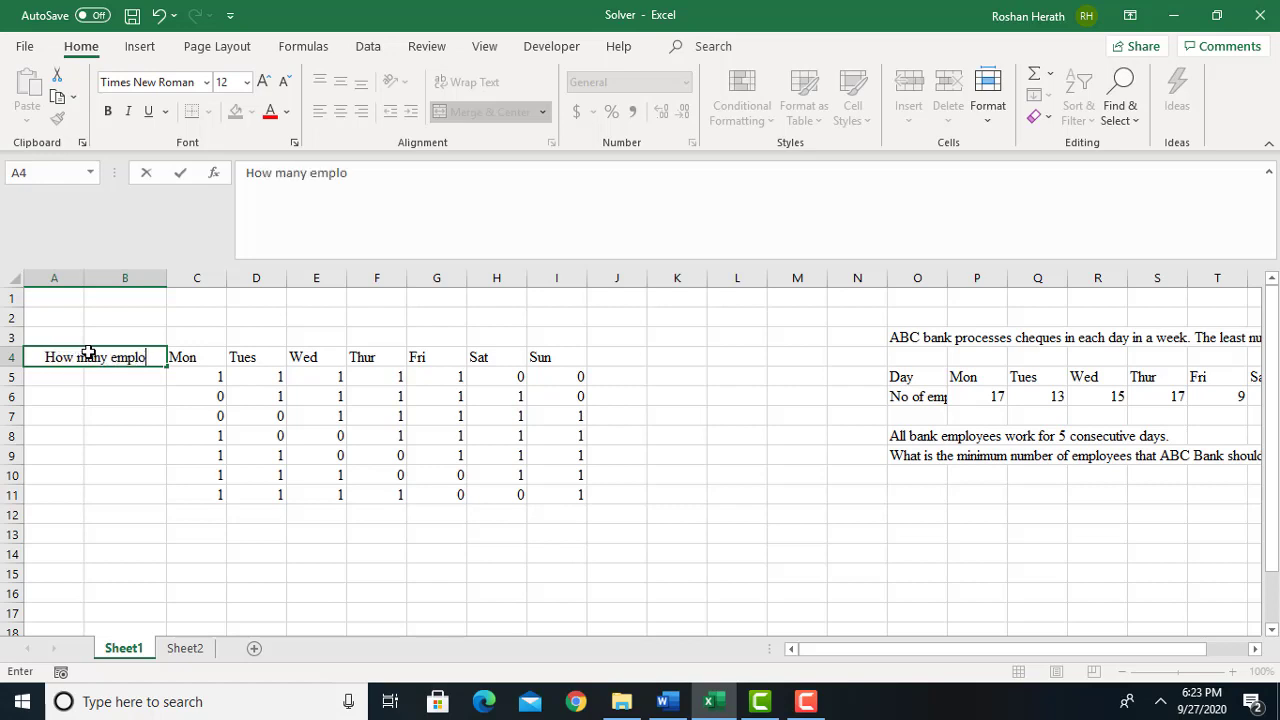
type("yees")
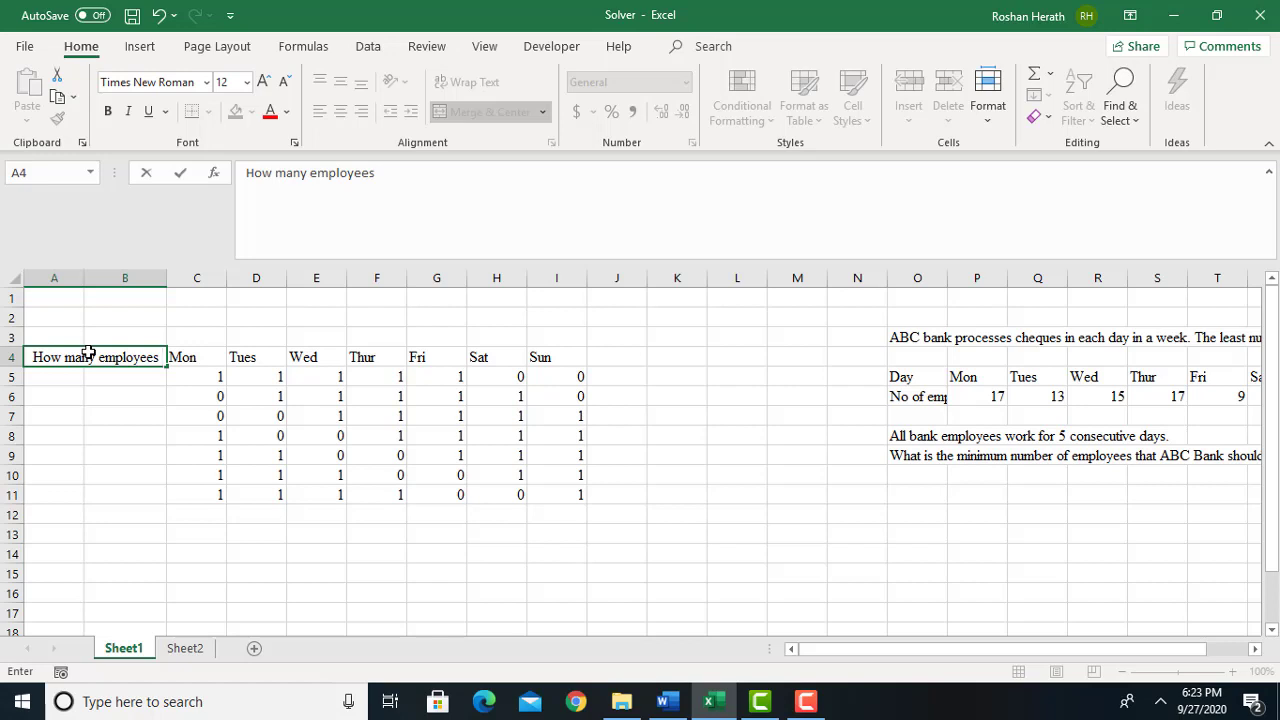
type(" starts")
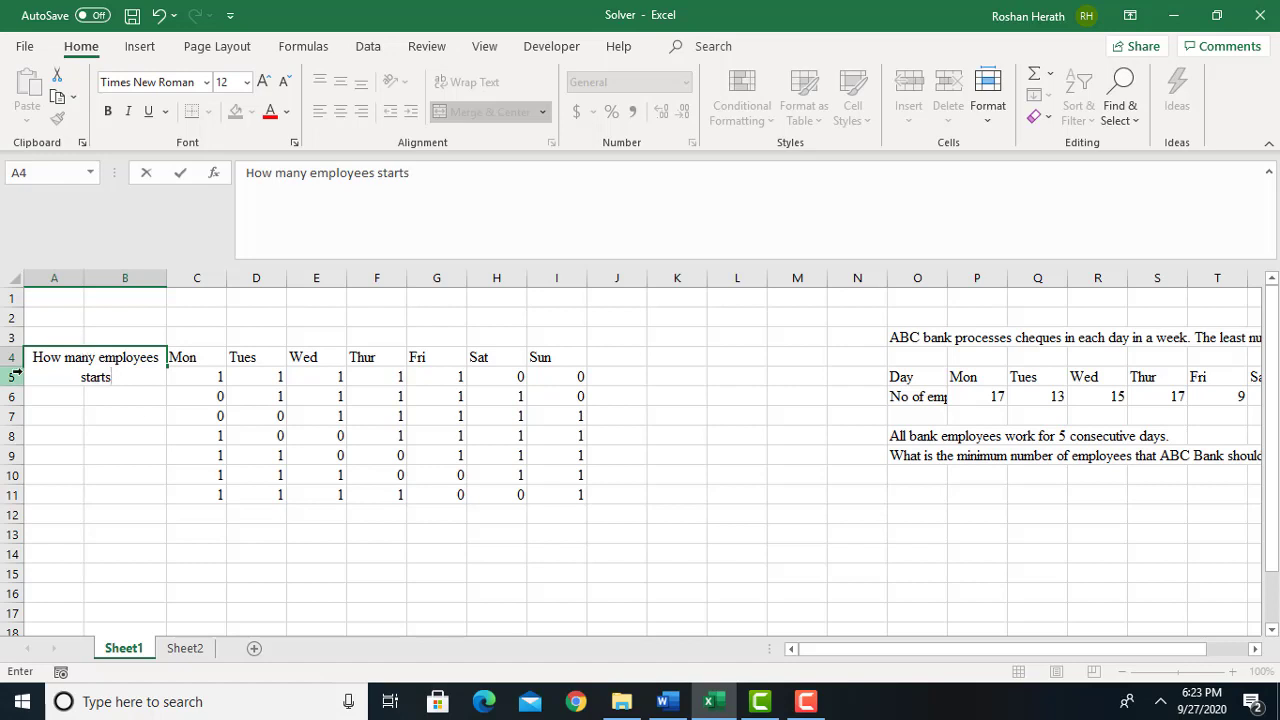
type(" a")
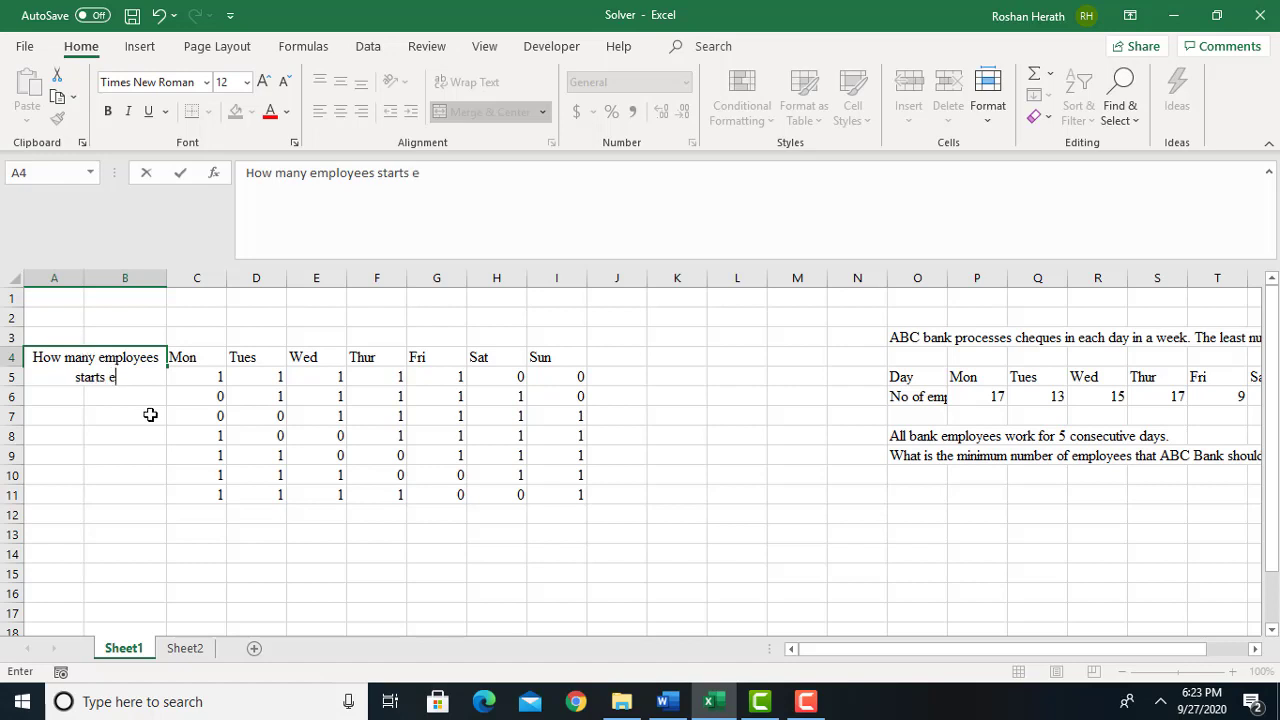
key("BackSpace")
type("work")
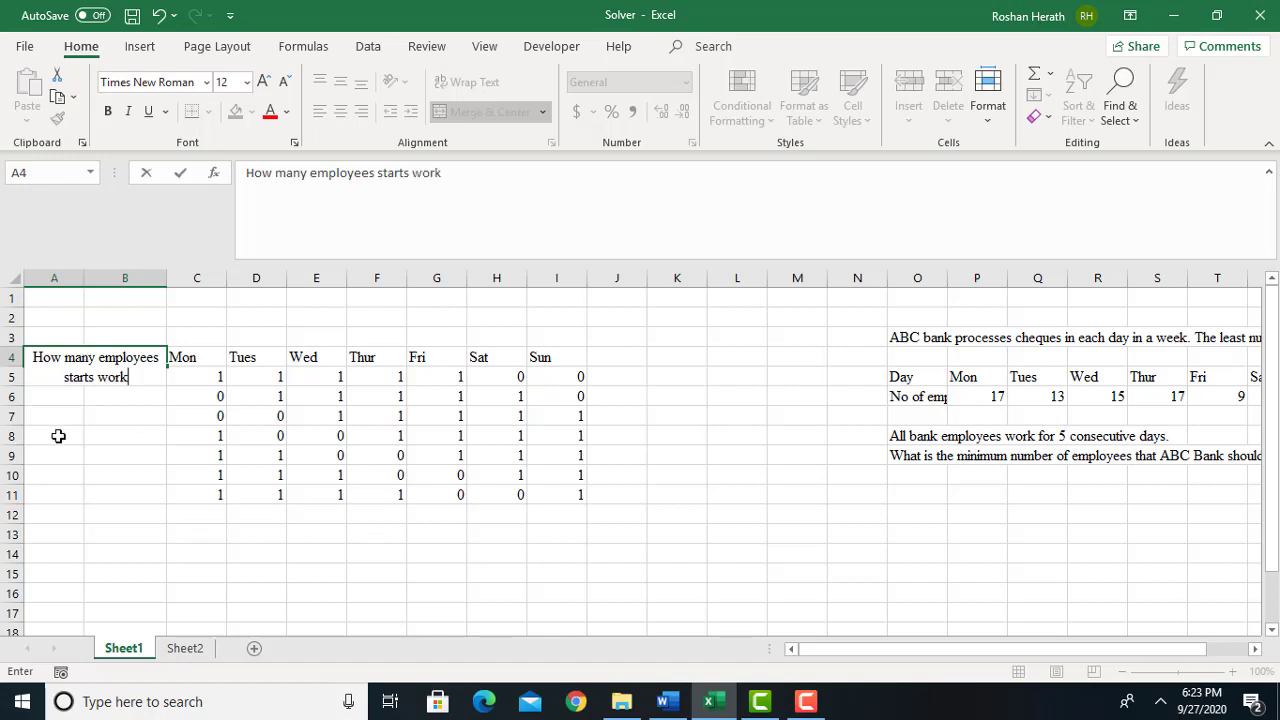
left_click(118, 457)
left_click(62, 377)
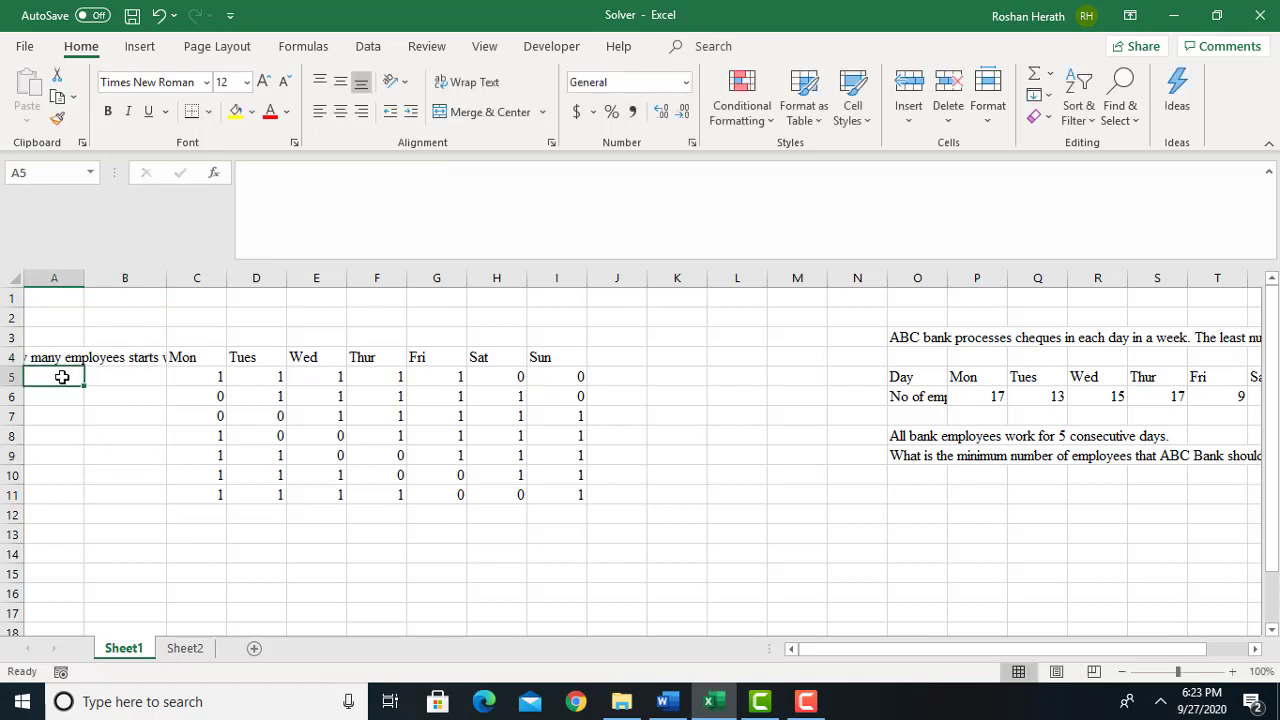
left_click_drag(85, 274, 114, 274)
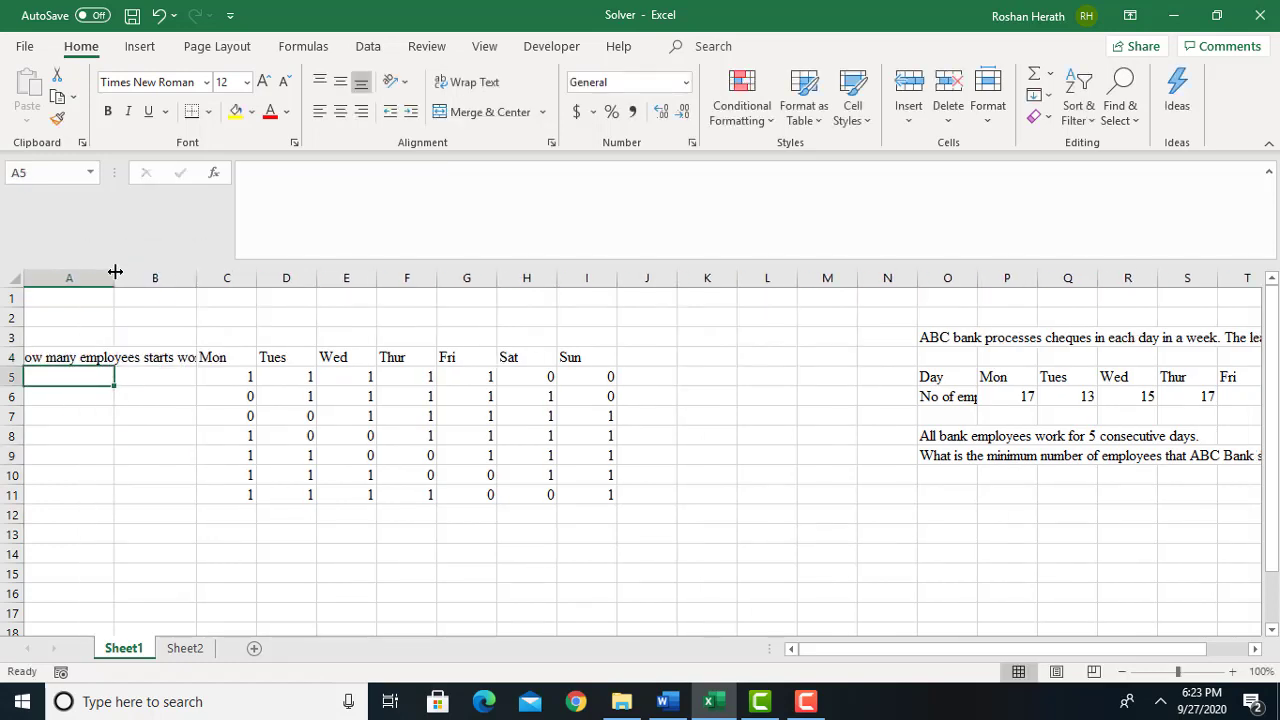
Break the heading in A4 onto two lines before "starts work" and increase row 4's height to fit both lines
left_click(94, 356)
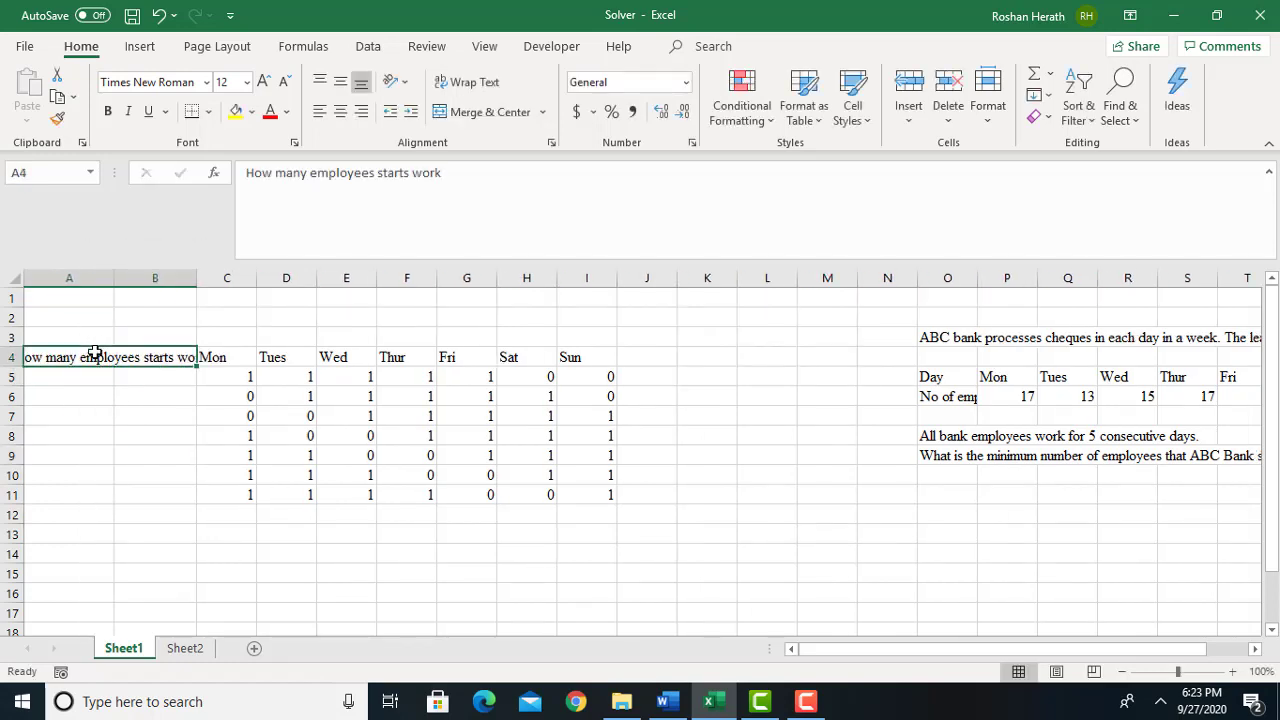
left_click(378, 173)
key("alt")
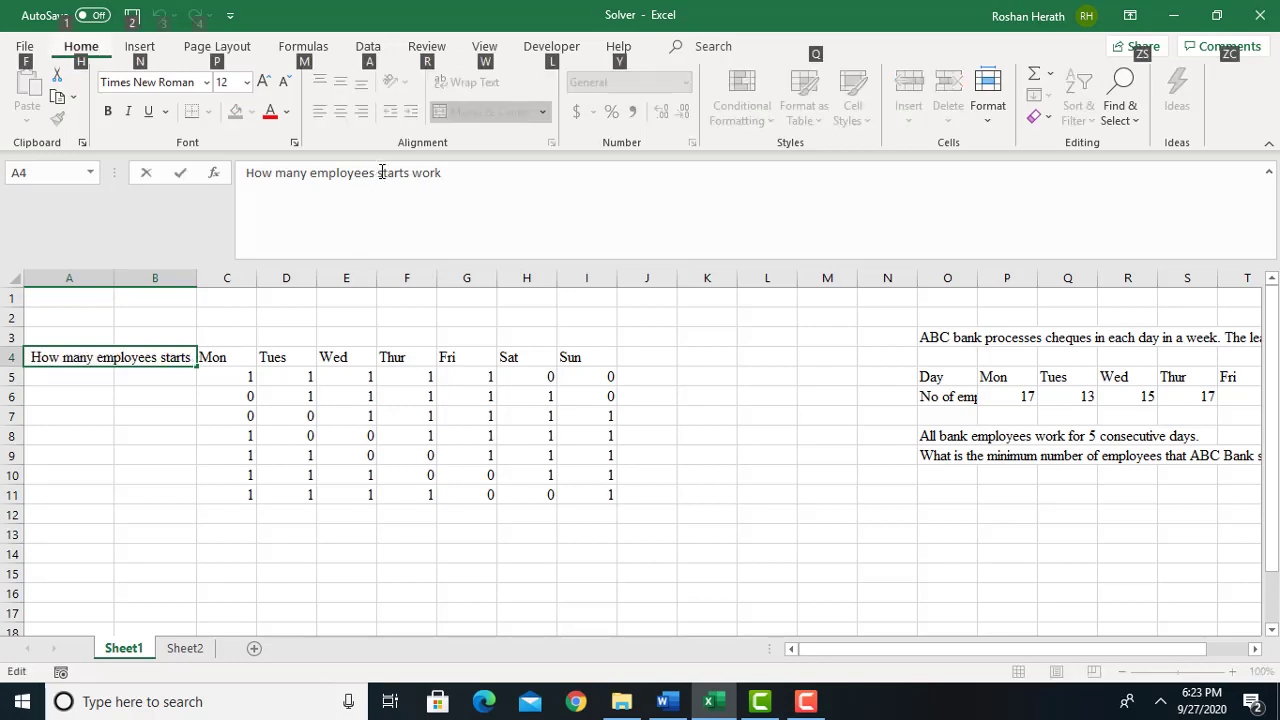
key("Escape")
key("alt+Return")
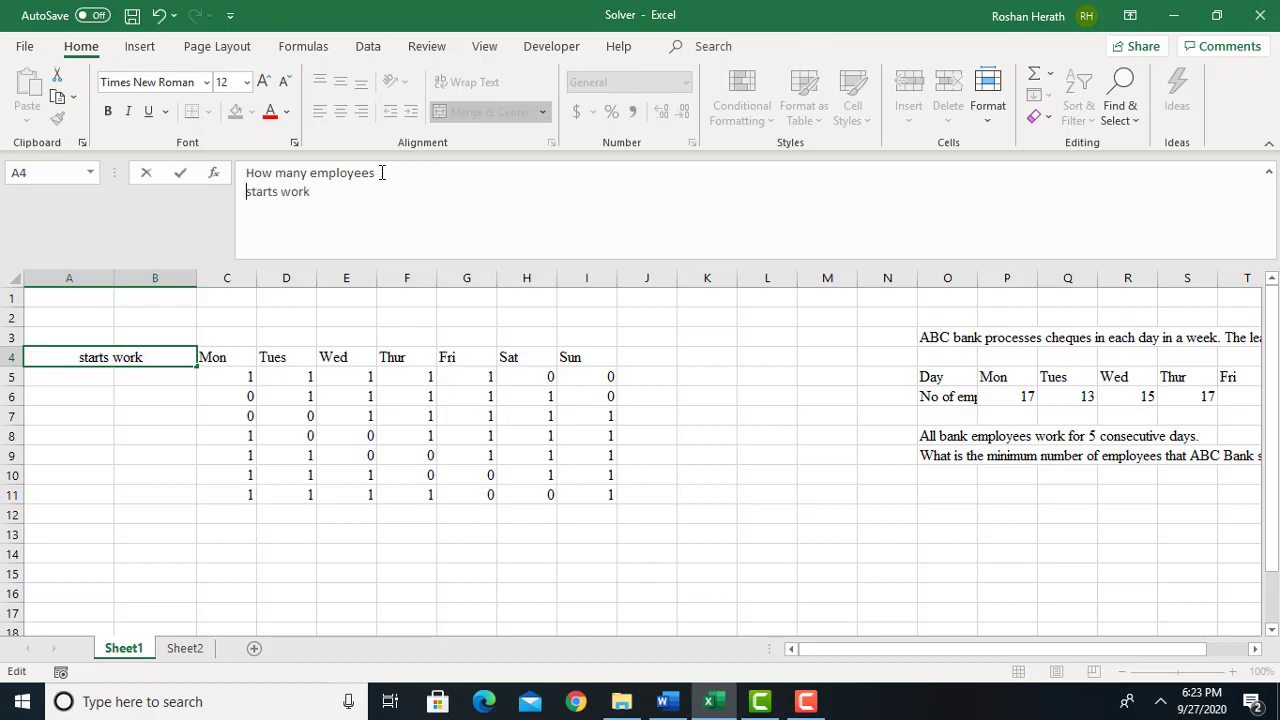
left_click(720, 474)
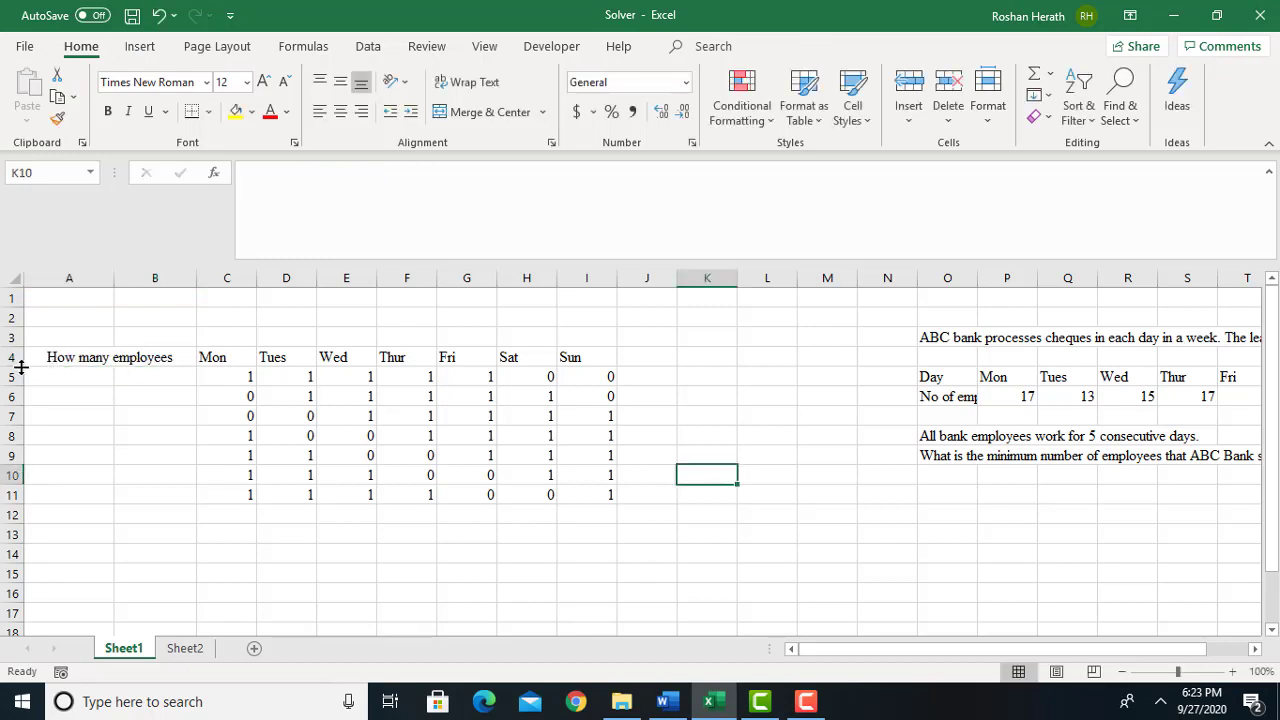
left_click_drag(19, 367, 19, 388)
Enter the label Mon in cell A5 for the Monday-start shift
left_click(99, 403)
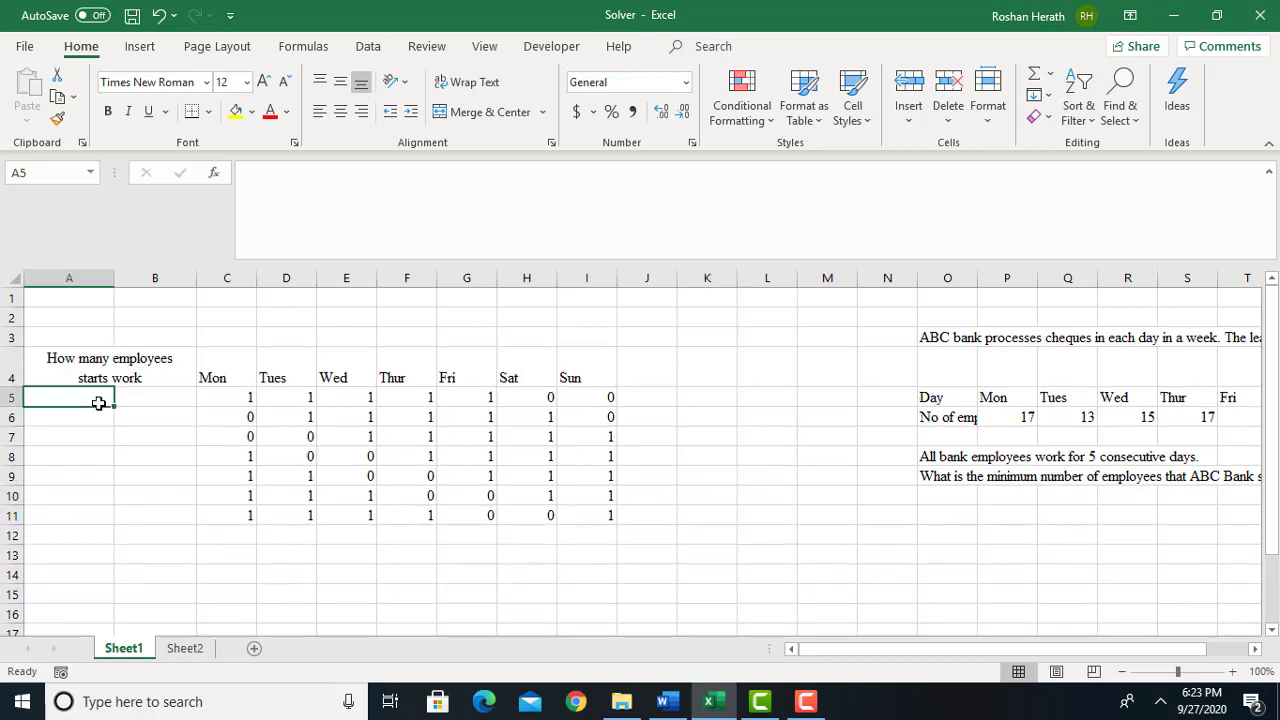
type("M")
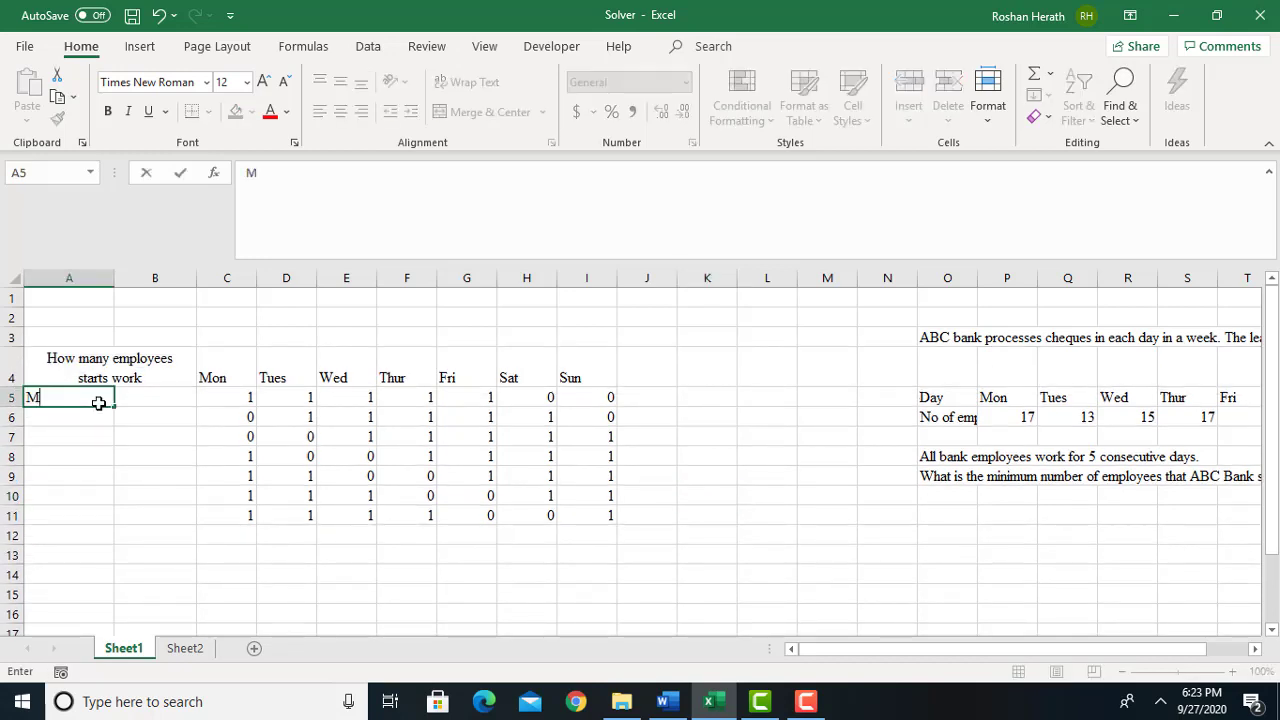
type("on")
key("Return")
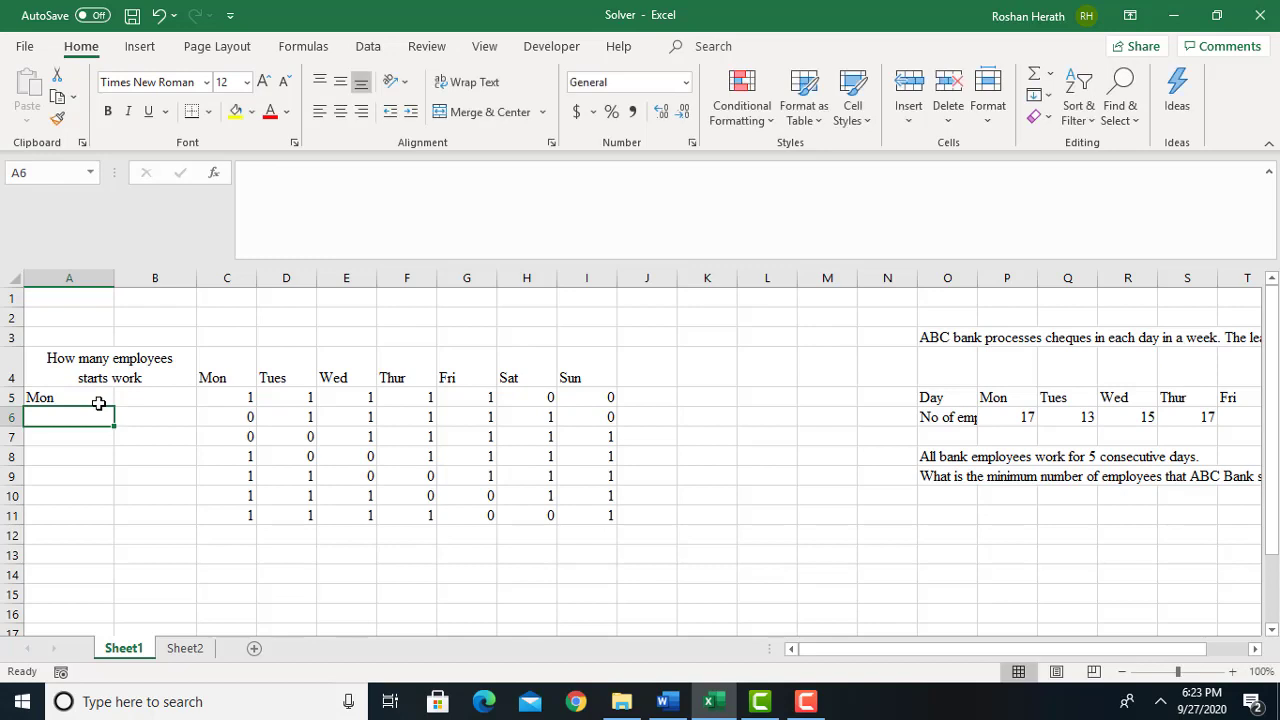
Enter trial starting-employee counts of 5, 3 and 4 in cells B5 to B7
left_click(172, 396)
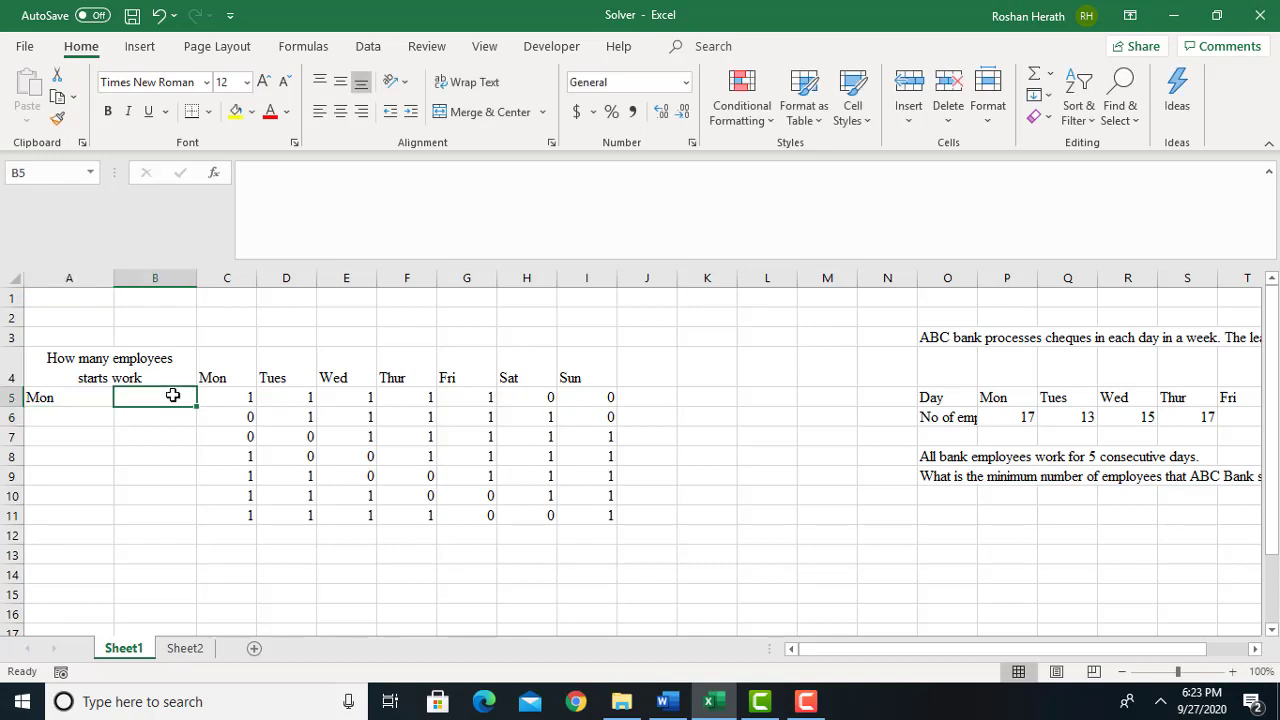
type("5")
key("Return")
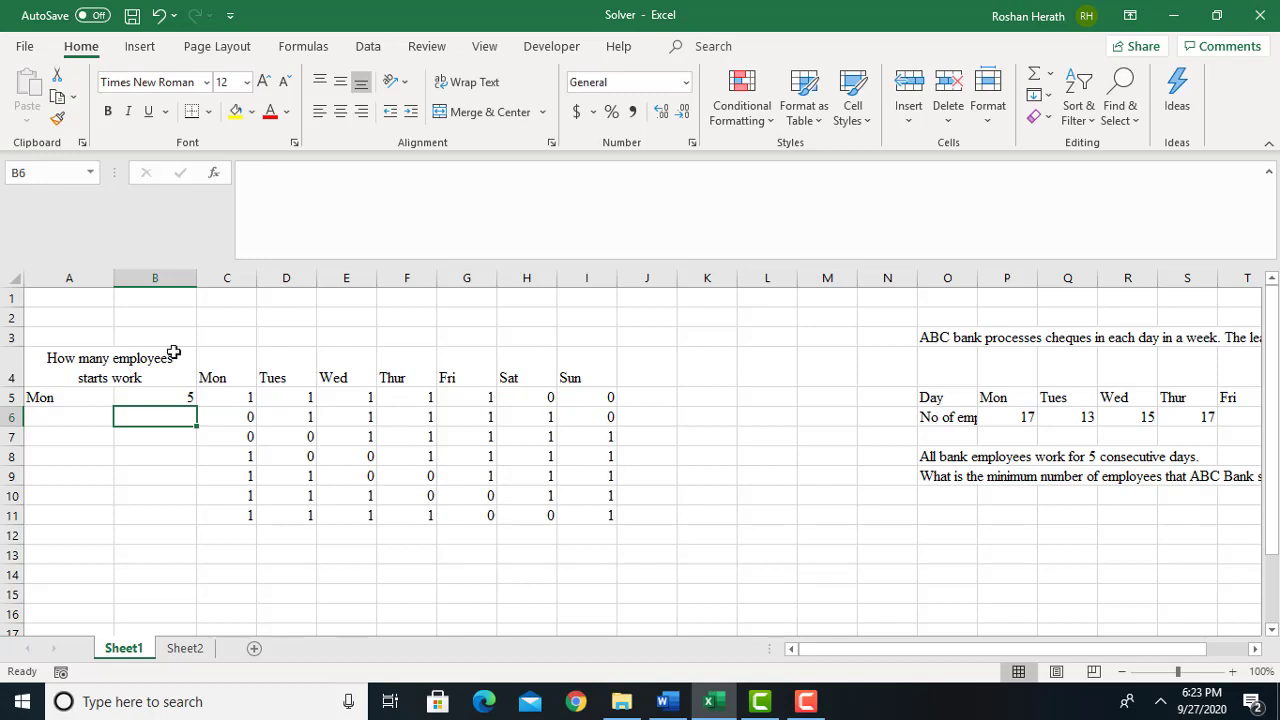
left_click(171, 420)
type("3")
key("Return")
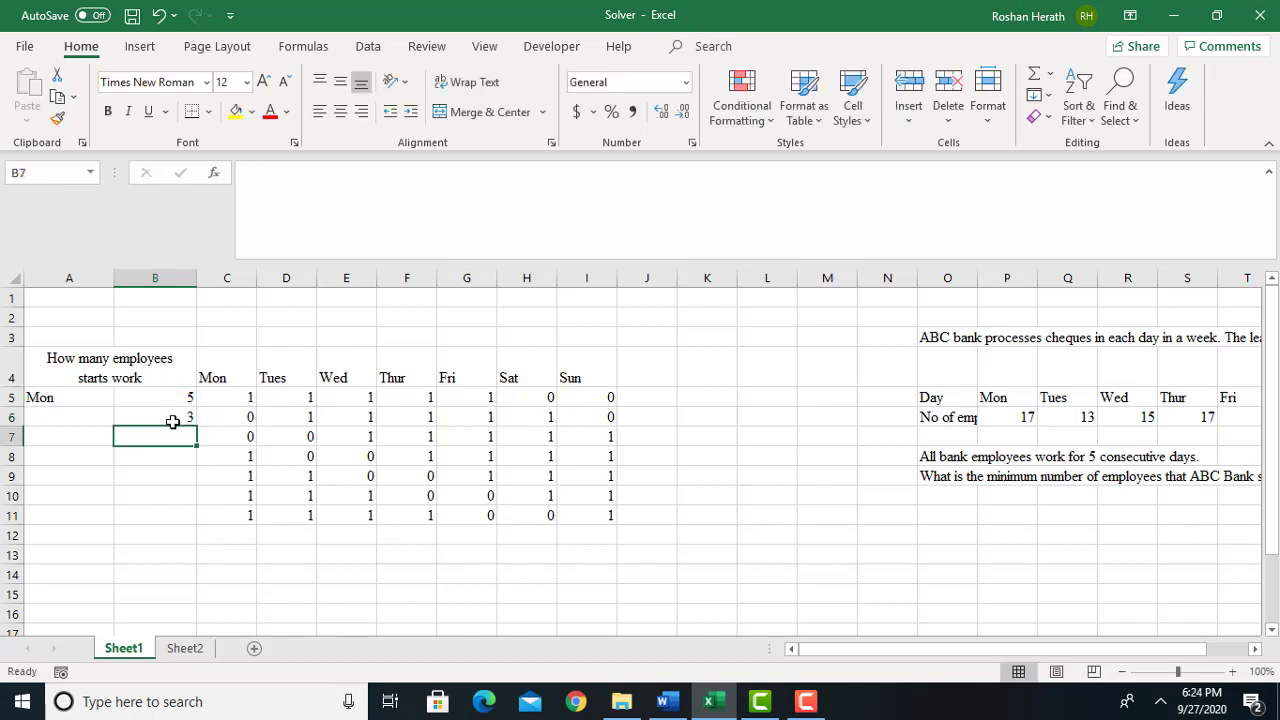
type("4")
key("Return")
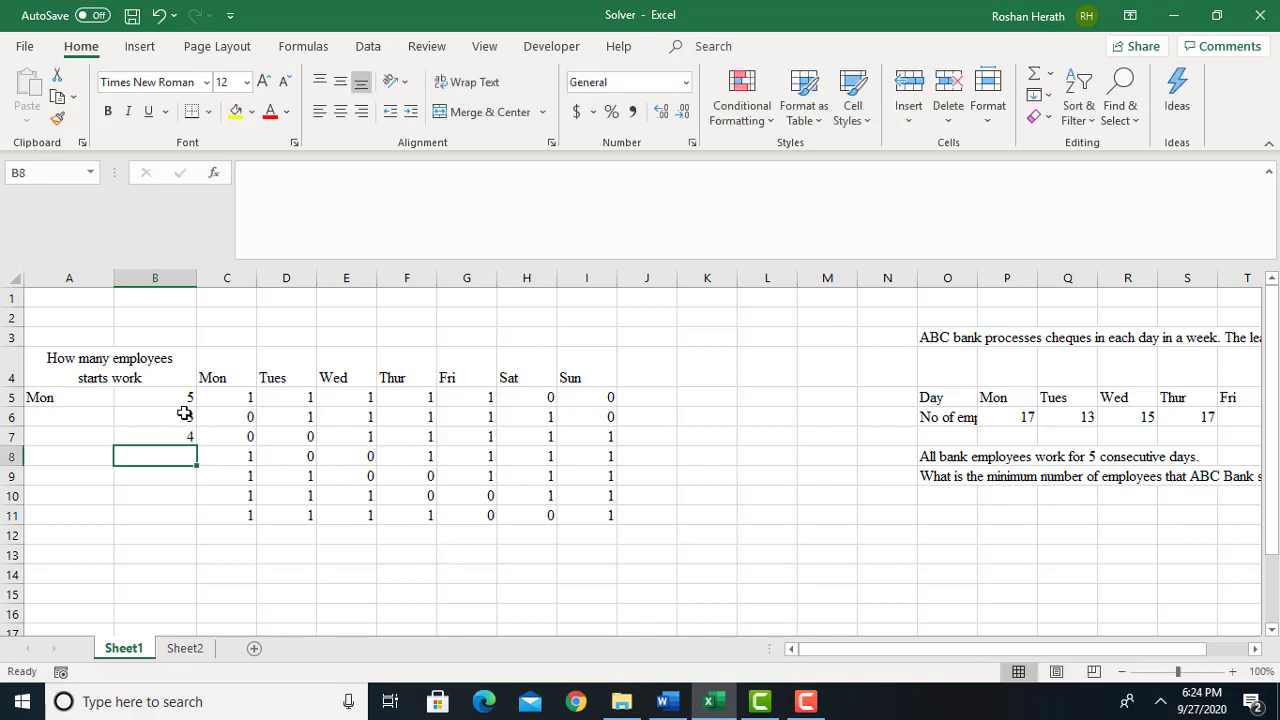
left_click(182, 411)
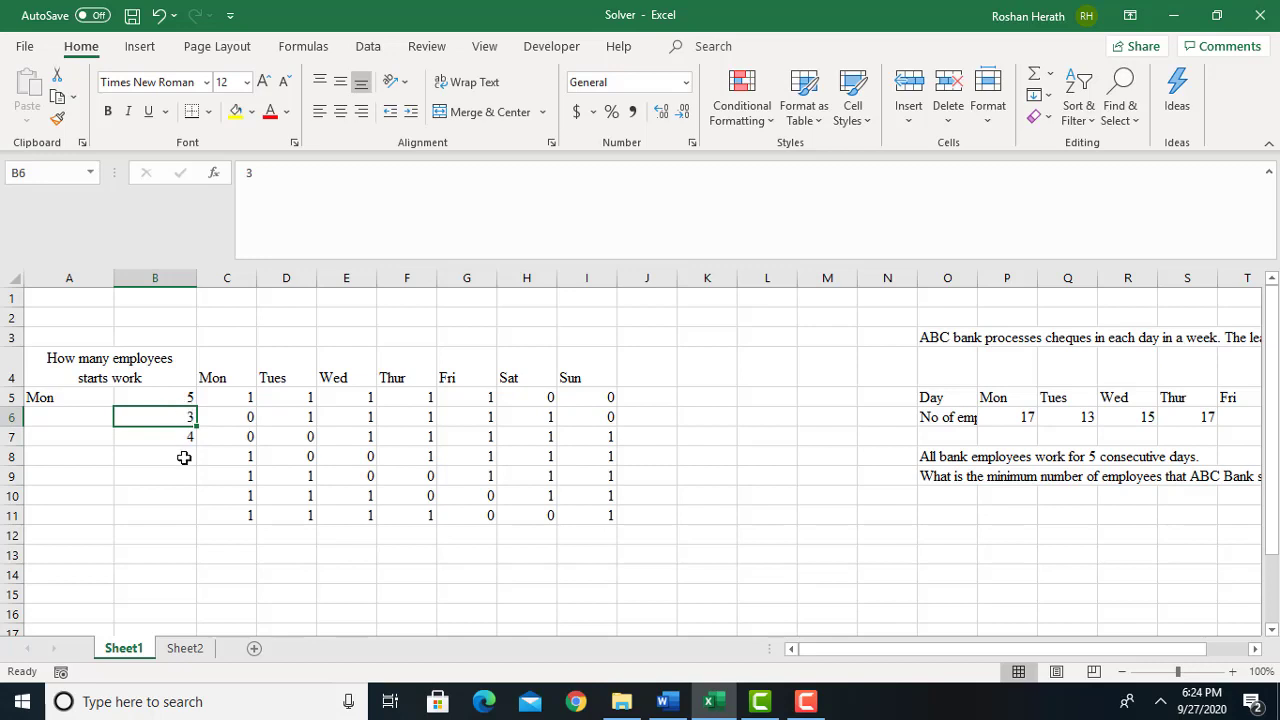
left_click(185, 437)
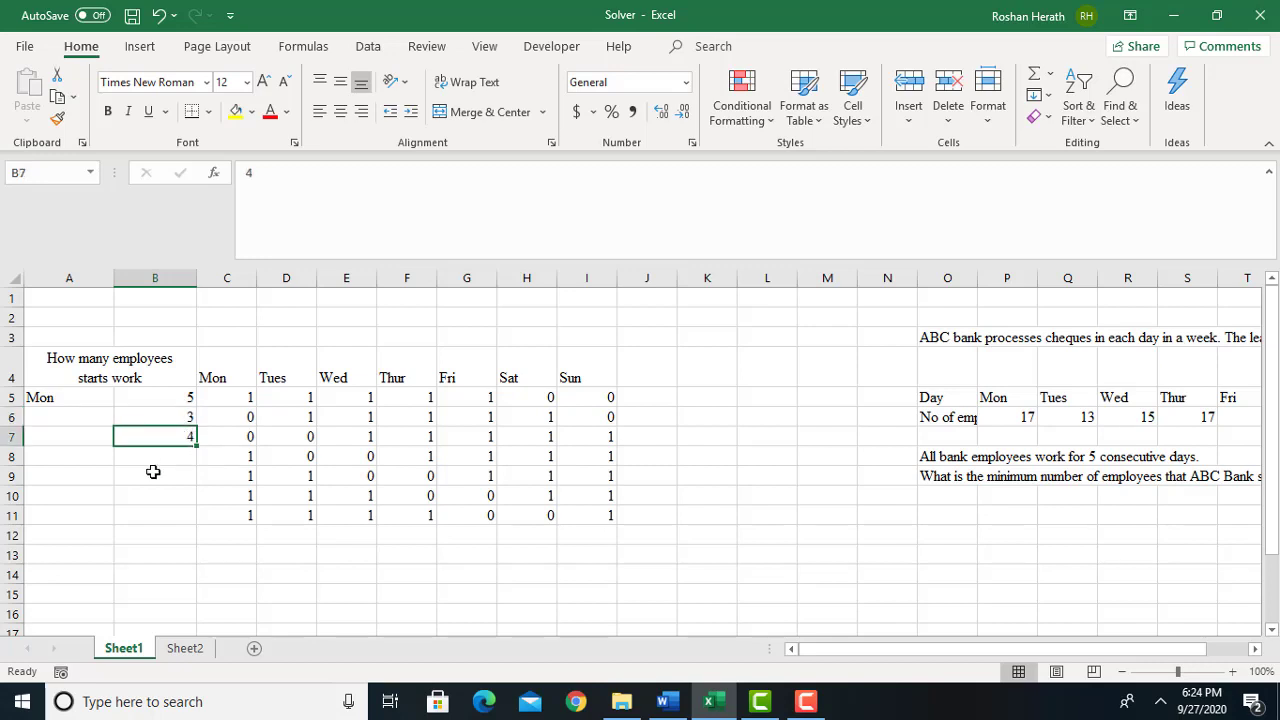
Enter trial starting-employee counts of 6, 5, 3 and 4 in cells B8 to B11
key("Down")
type("6")
key("Return")
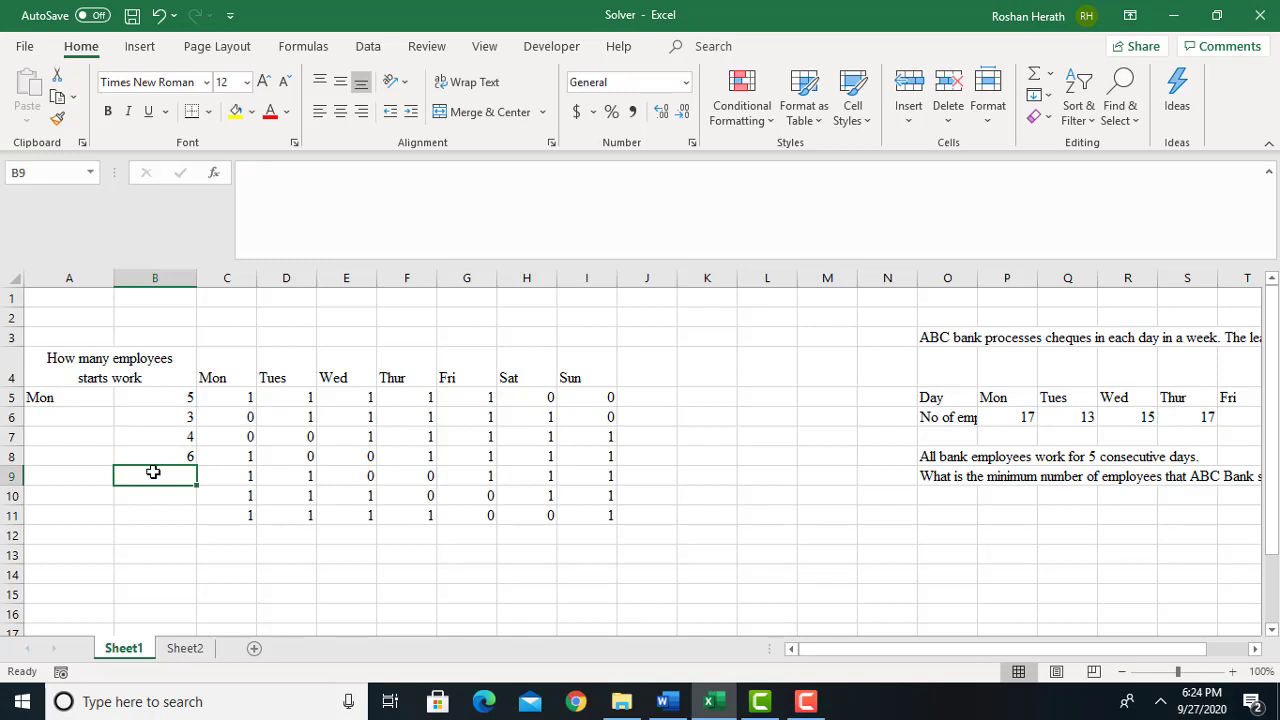
type("5")
key("Return")
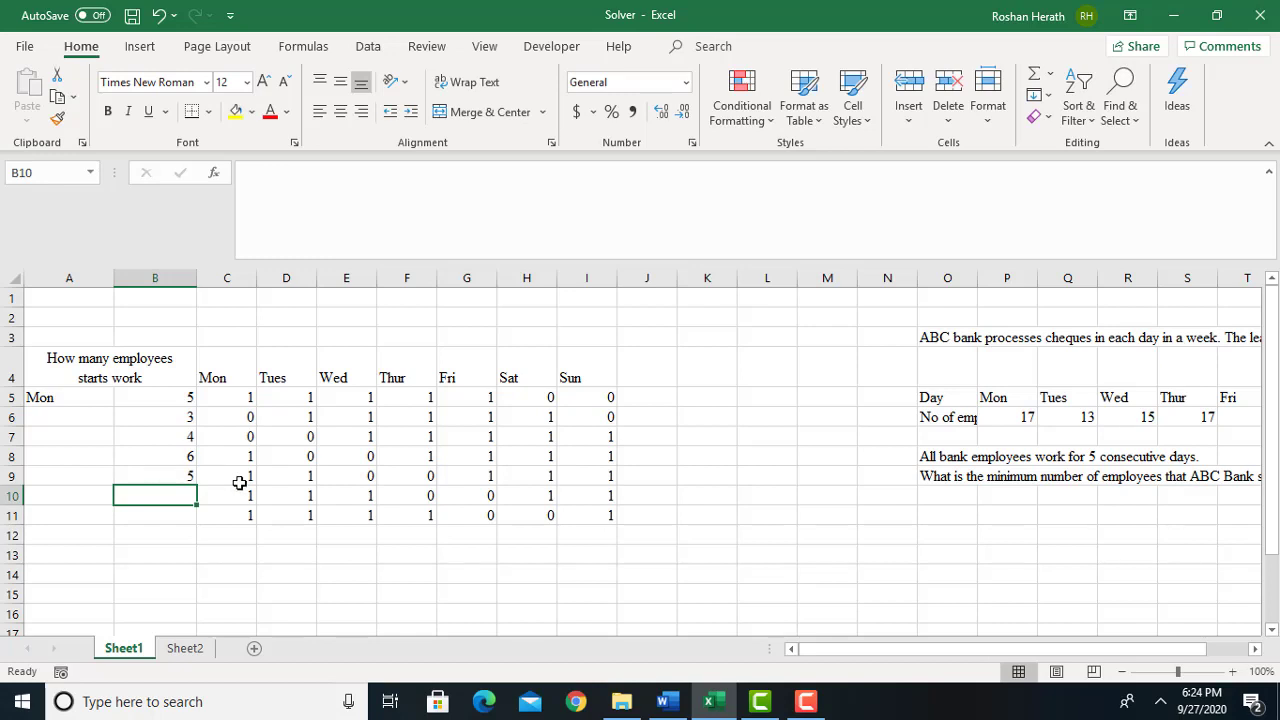
key("Return")
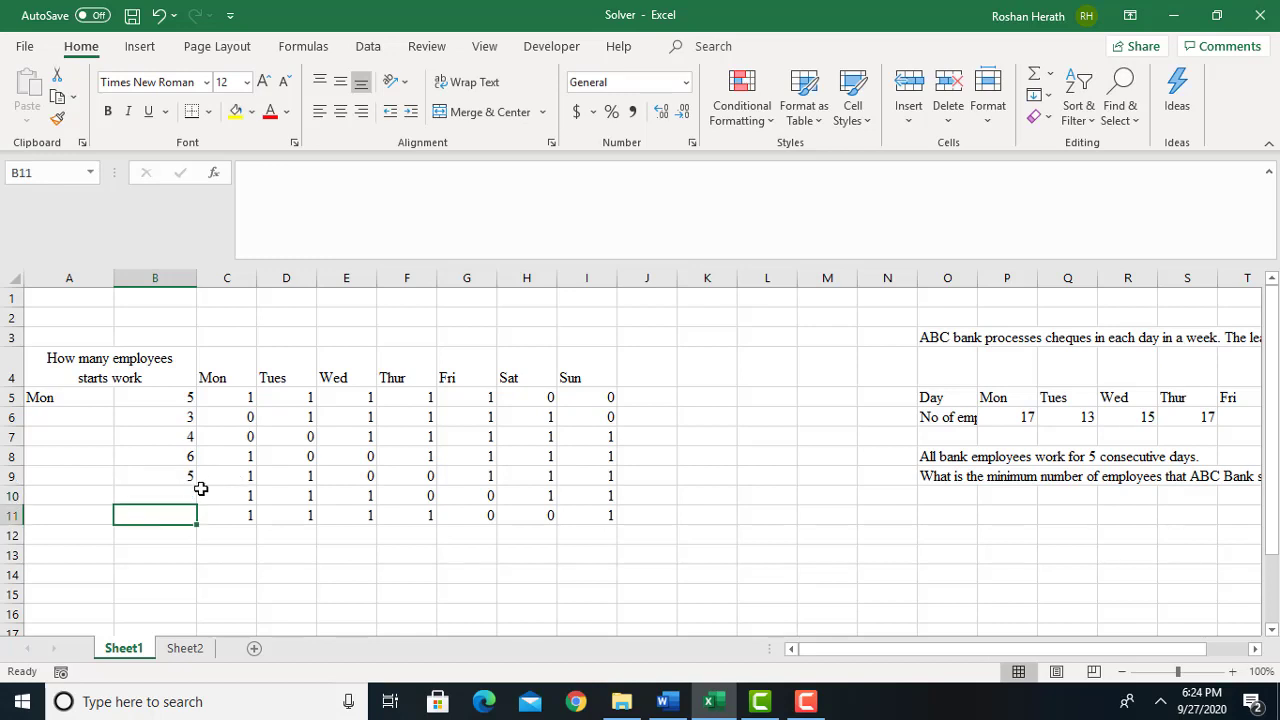
left_click(200, 491)
left_click(181, 493)
type("3")
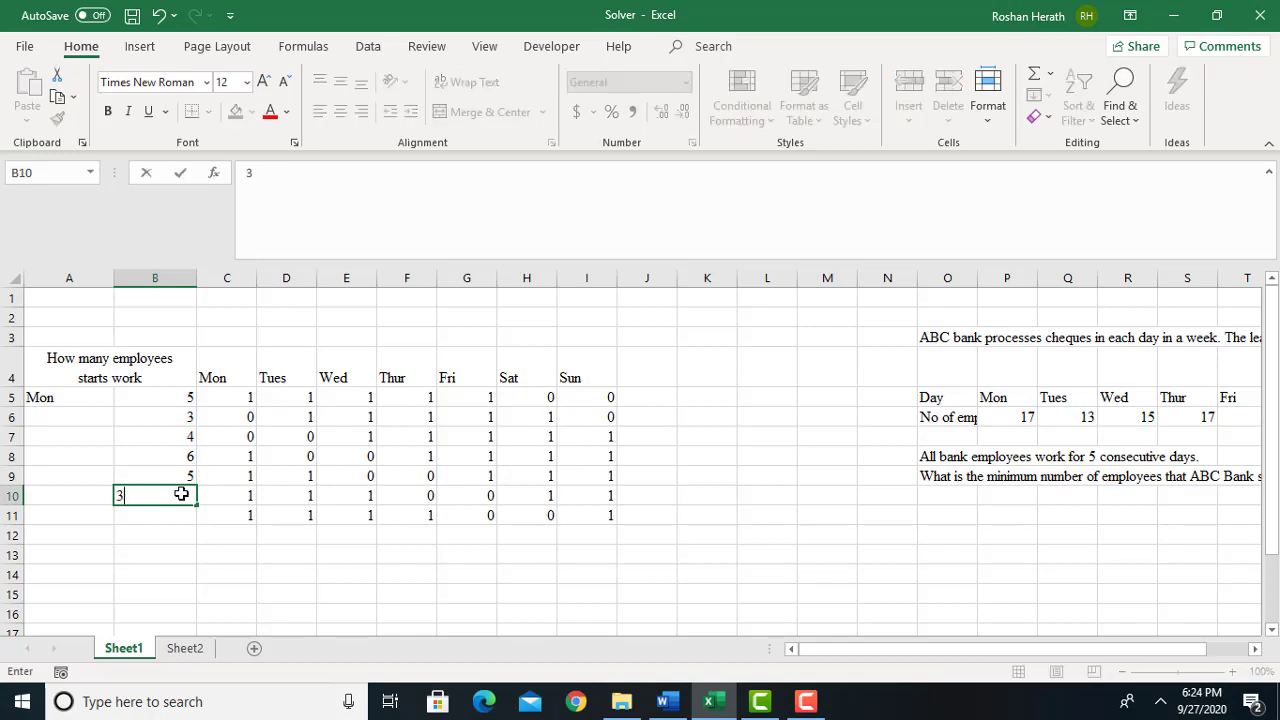
key("Return")
type("4")
key("Return")
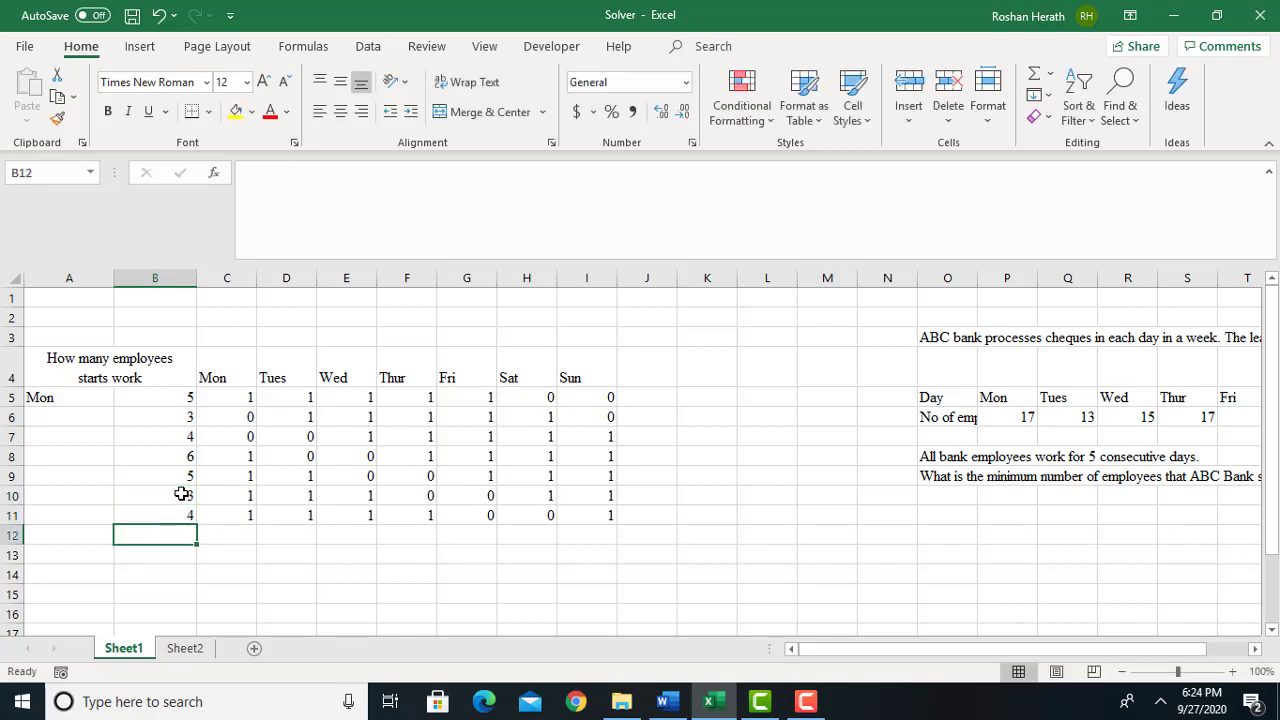
Enter Tus in cell A6 and try to fill the weekday labels from A5:A6 down to A11
left_click(64, 422)
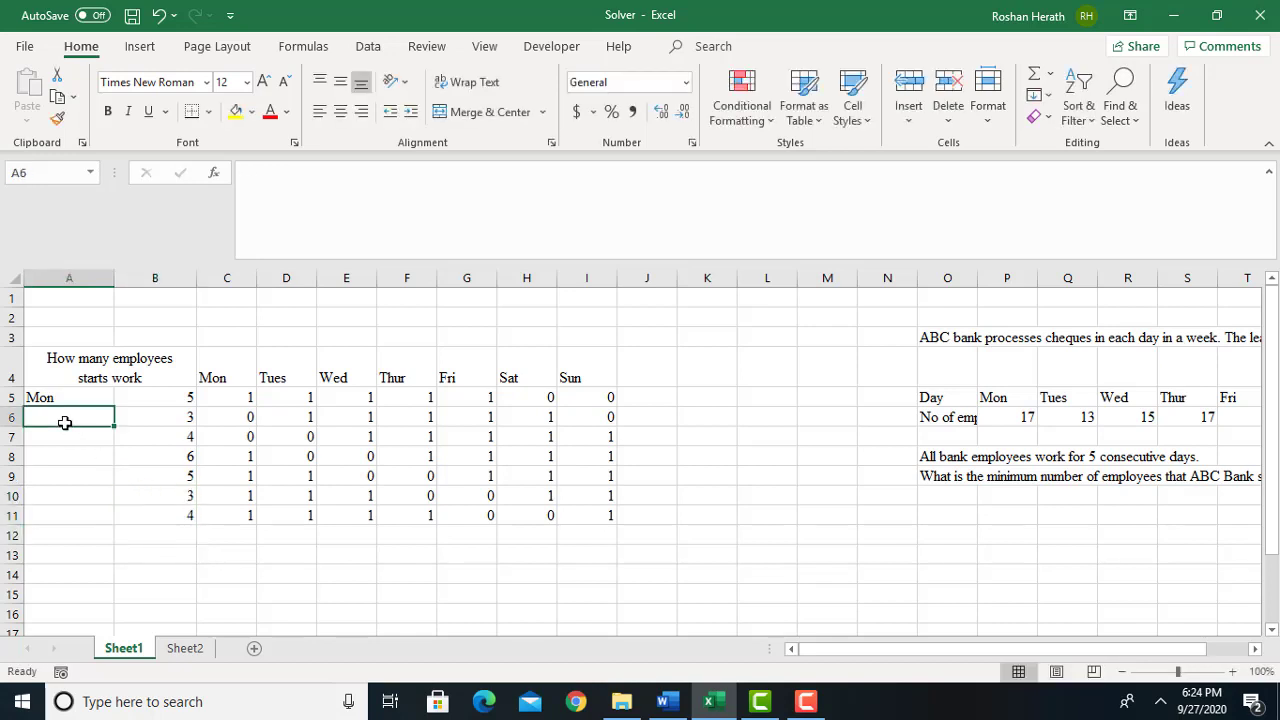
type("Tus")
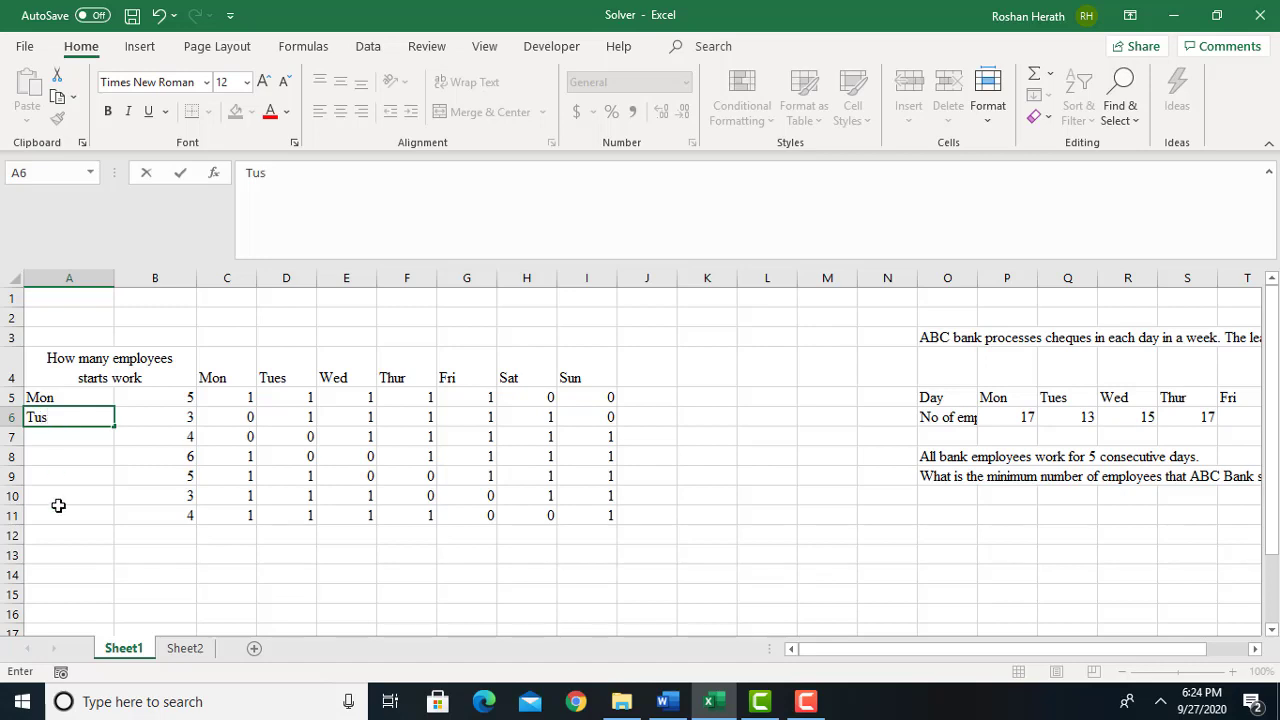
key("Return")
left_click_drag(47, 397, 115, 525)
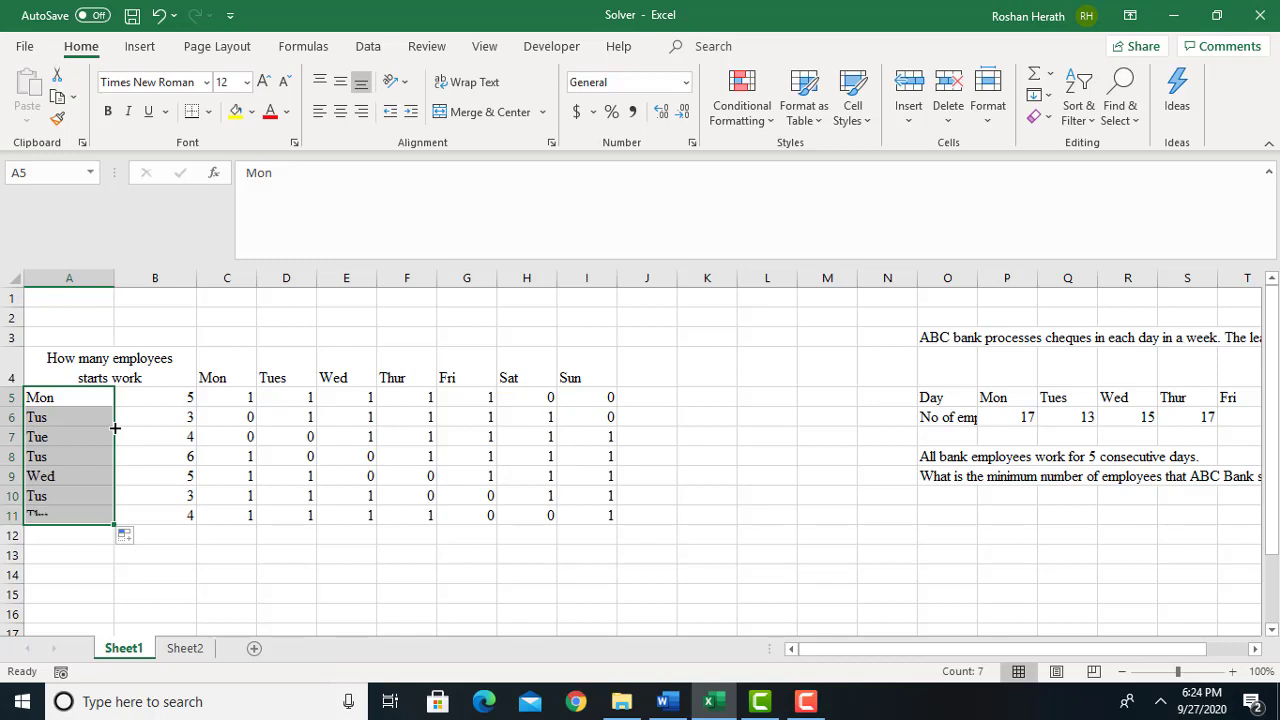
Correct the label in A6 to Tue and fill the weekday series from A5:A6 down to Sun in A11
left_click(47, 422)
double_click(48, 418)
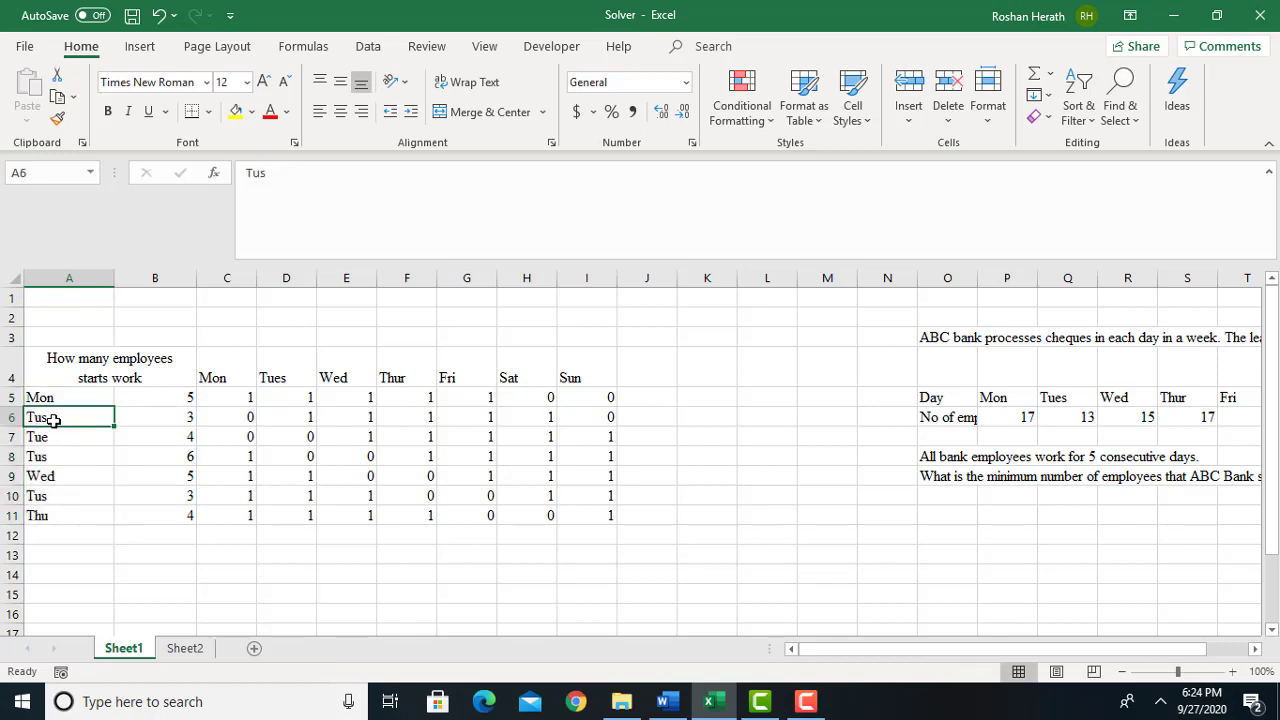
key("BackSpace")
type("e")
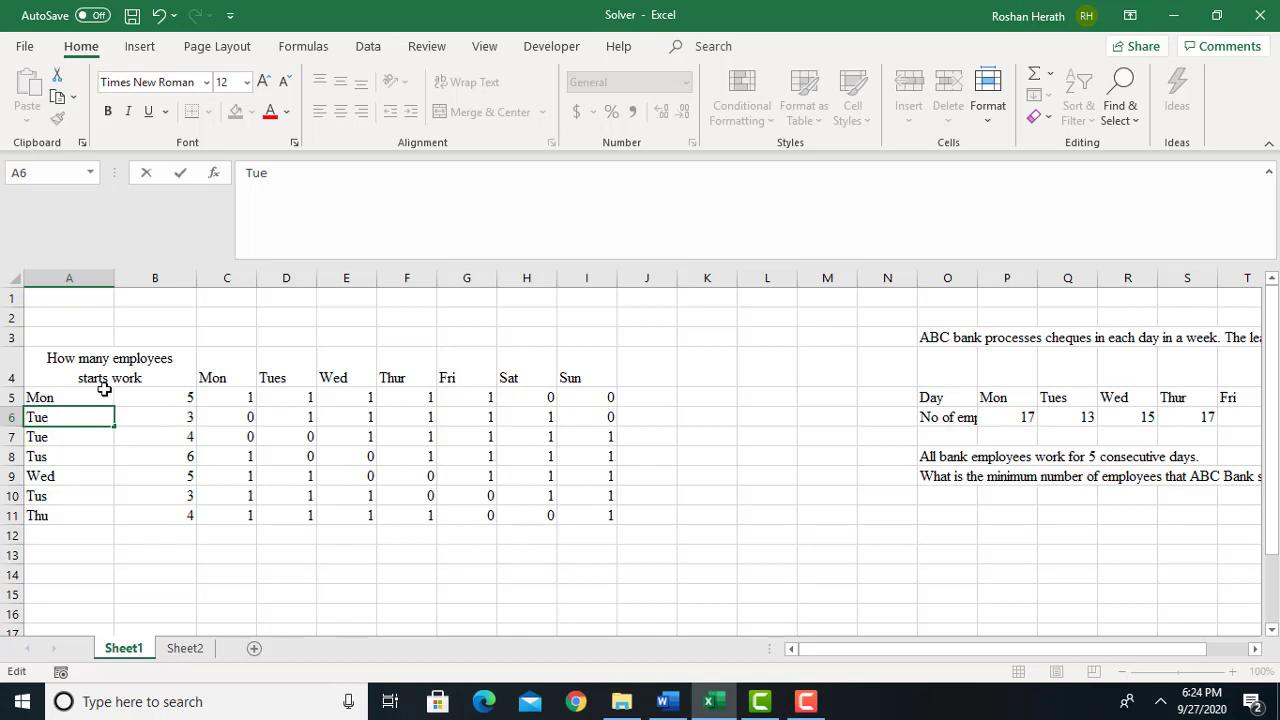
left_click_drag(80, 396, 80, 419)
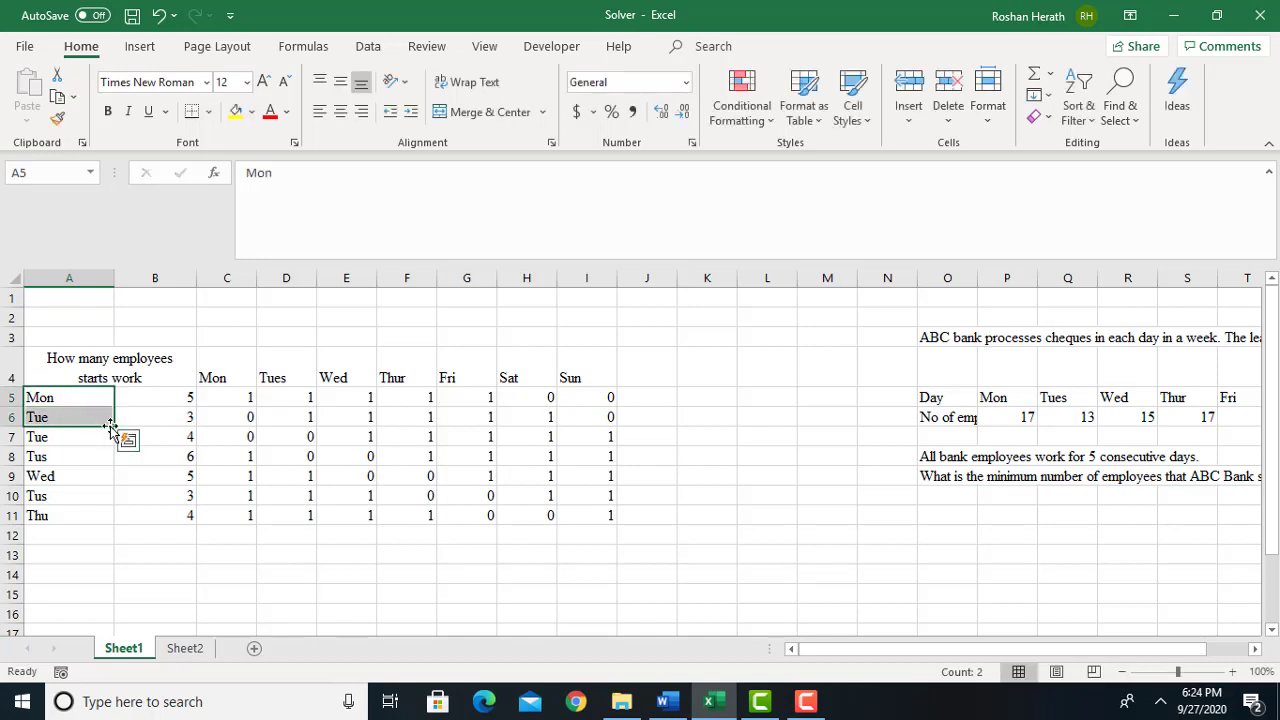
double_click(116, 427)
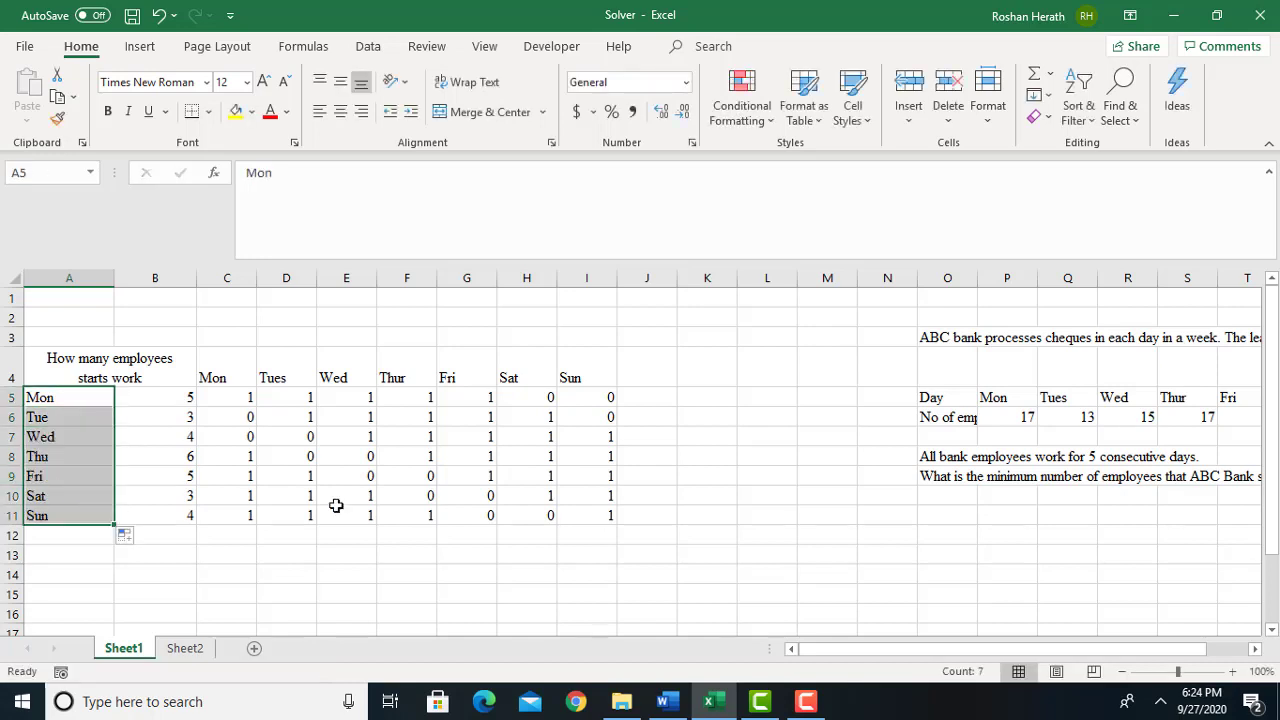
Review the number of employees starting work on each weekday in cells B5 to B11
left_click(192, 535)
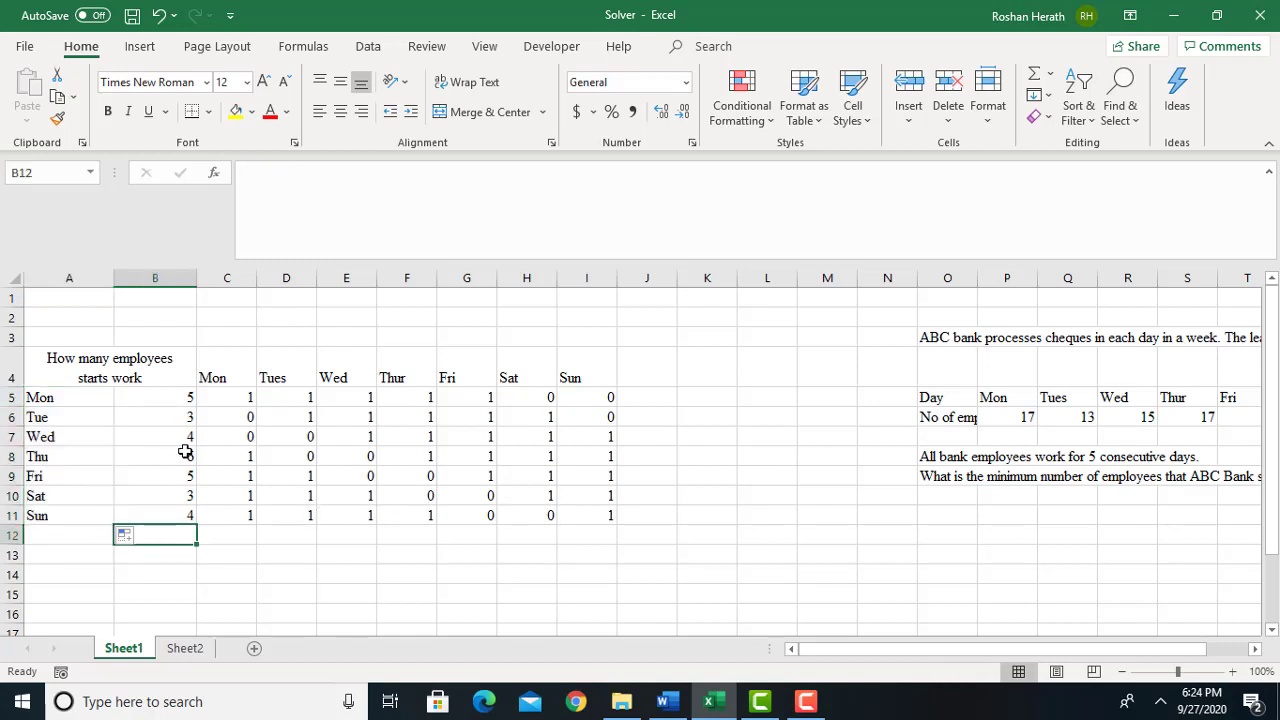
left_click(172, 397)
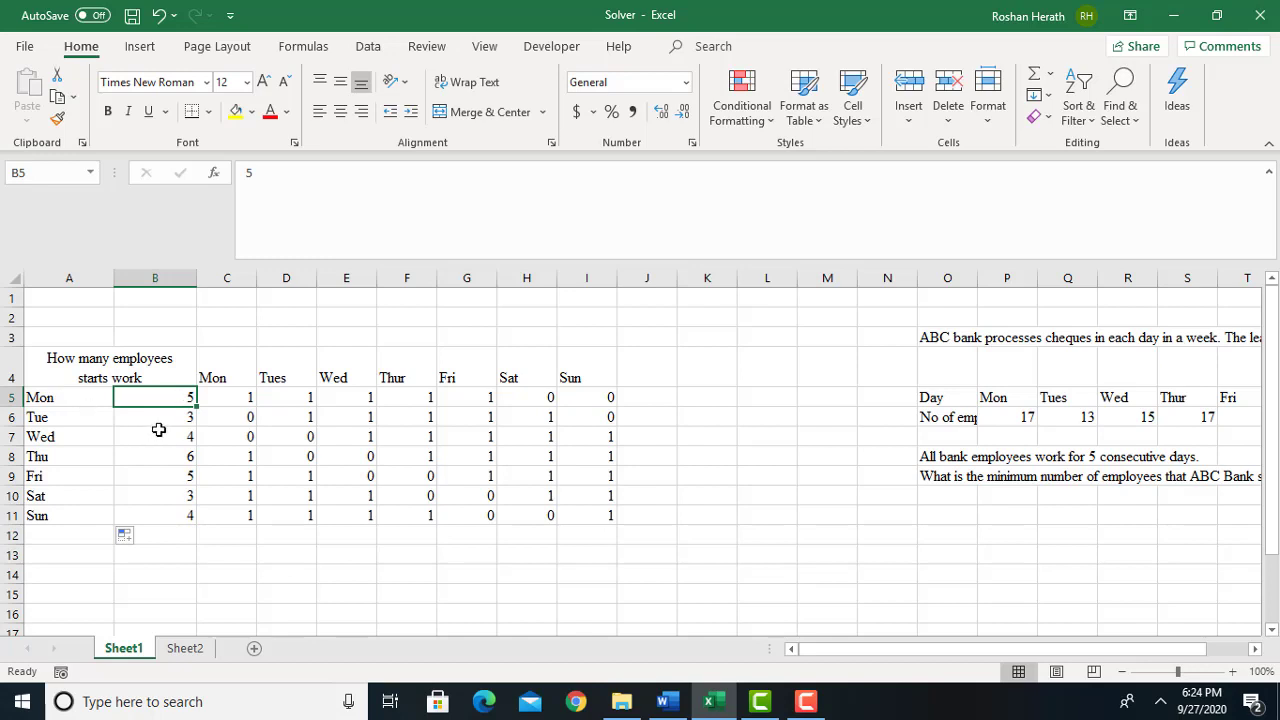
left_click(166, 417)
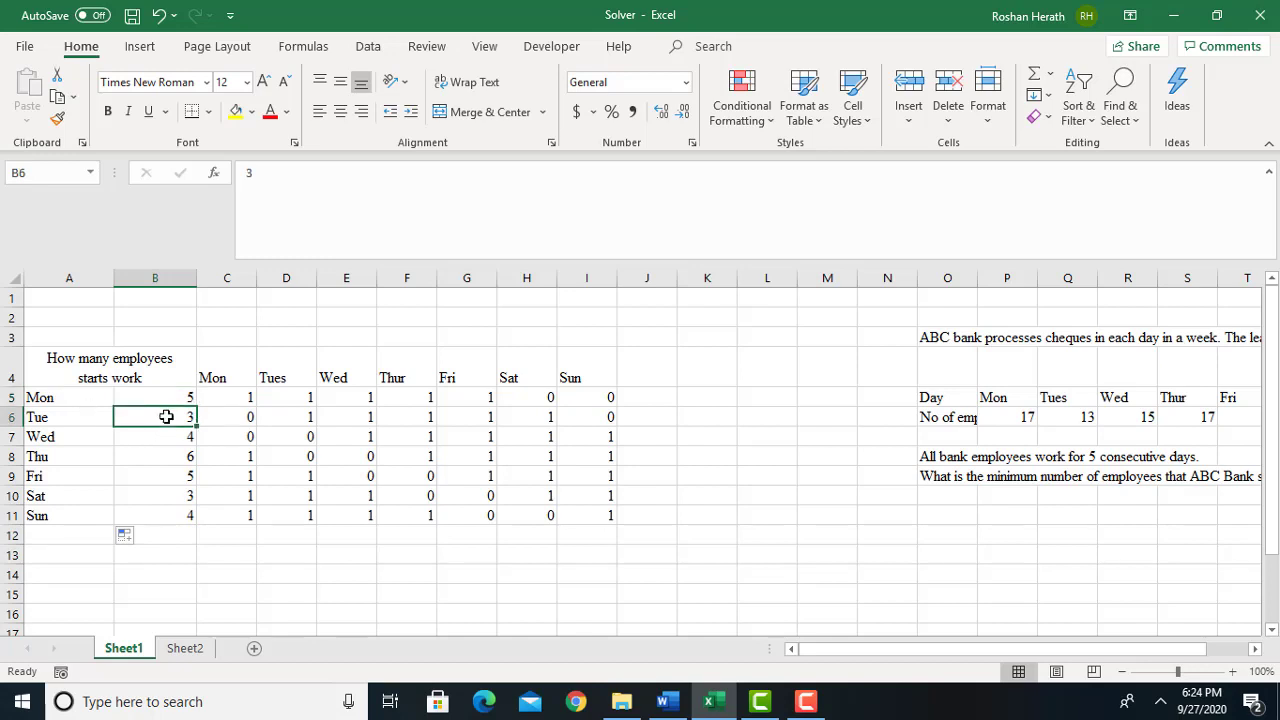
left_click(185, 434)
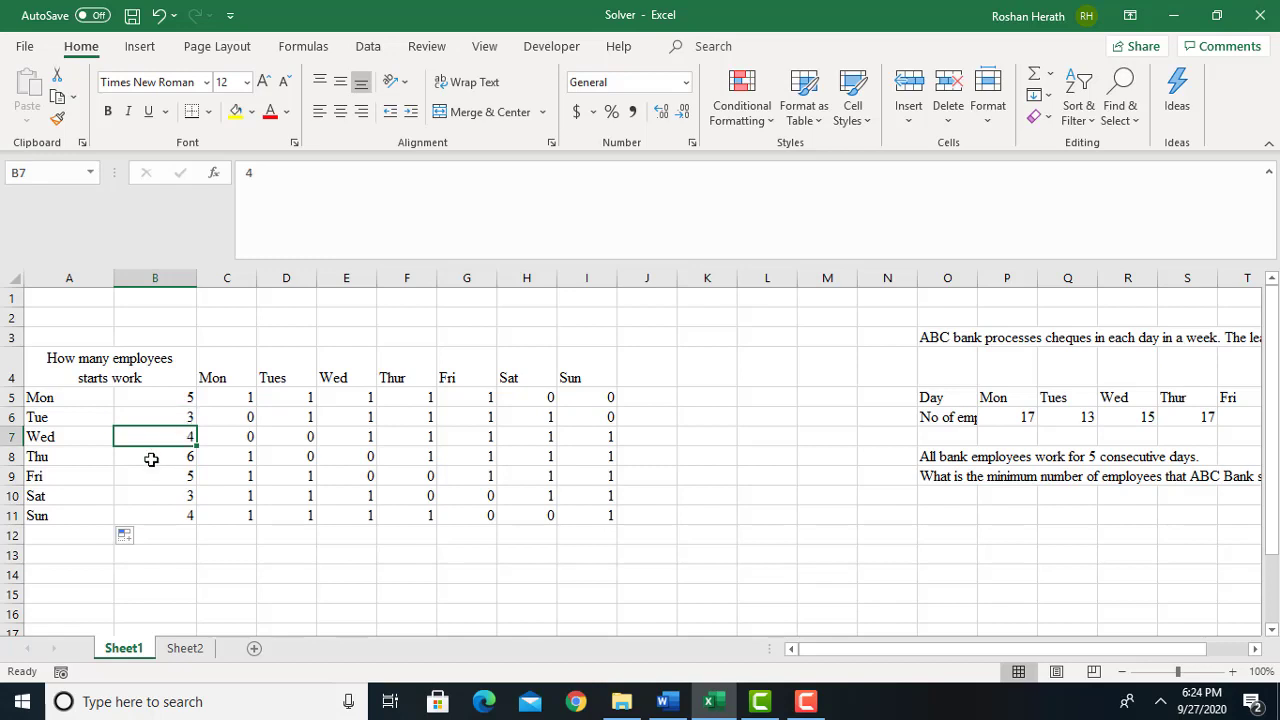
left_click(152, 458)
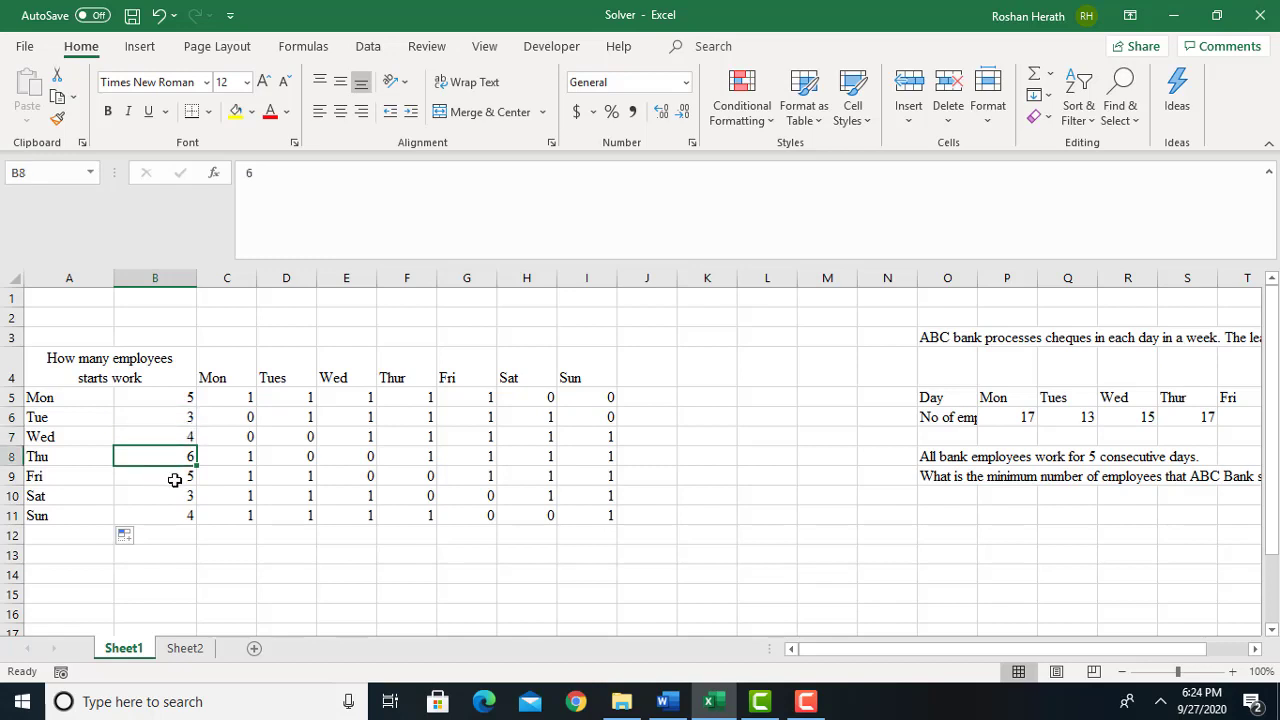
left_click(175, 478)
left_click(172, 495)
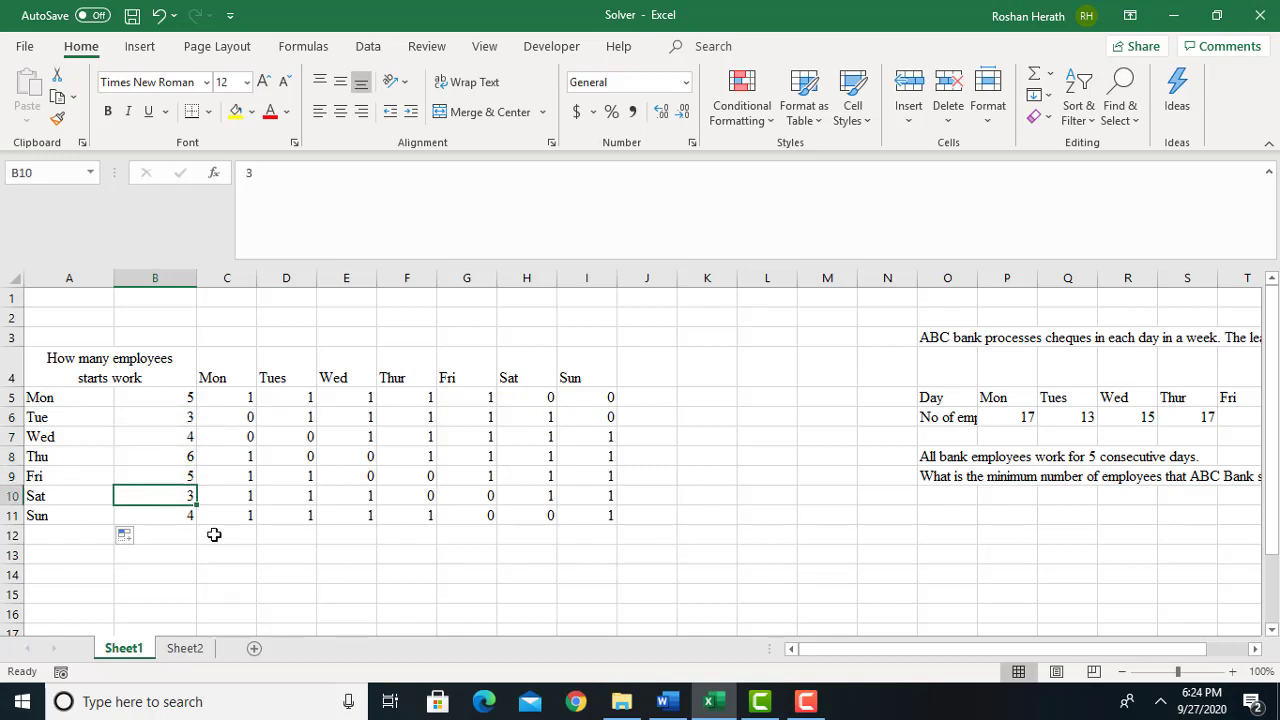
left_click(183, 517)
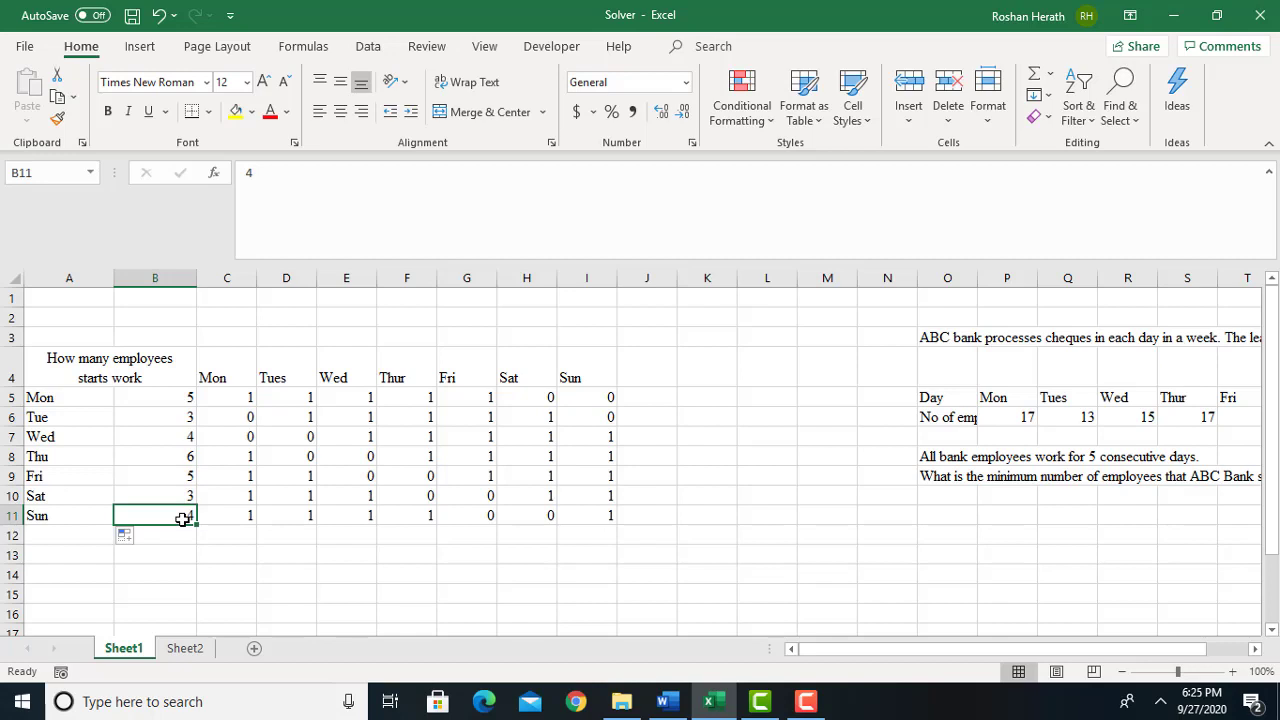
left_click(178, 548)
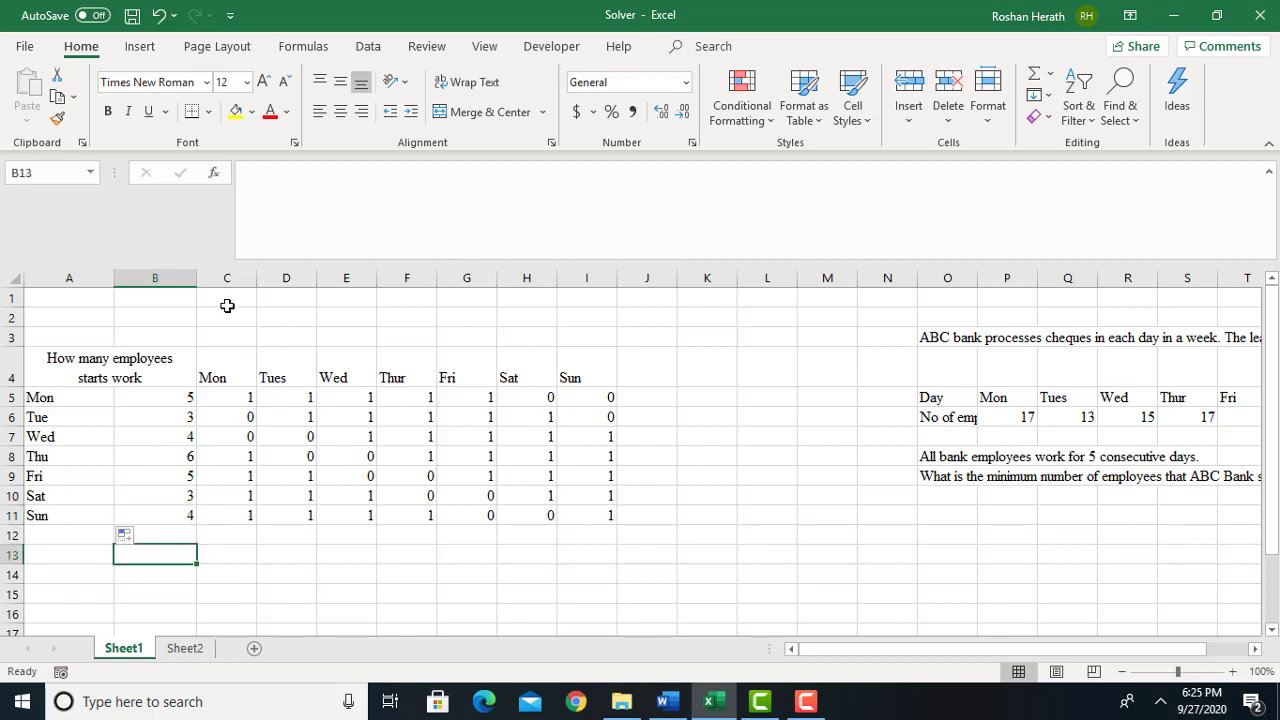
Total the starting-employee counts in cell B12 with a SUM formula over B5:B11
left_click(166, 532)
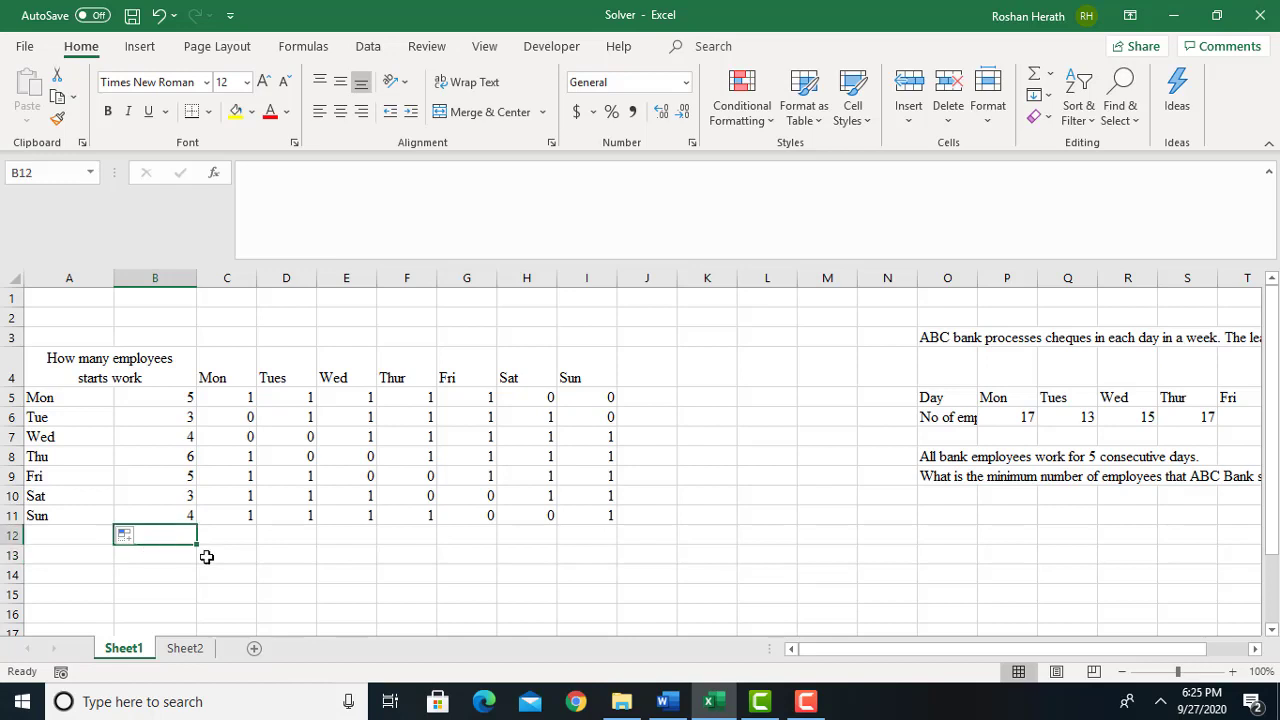
type("=sum")
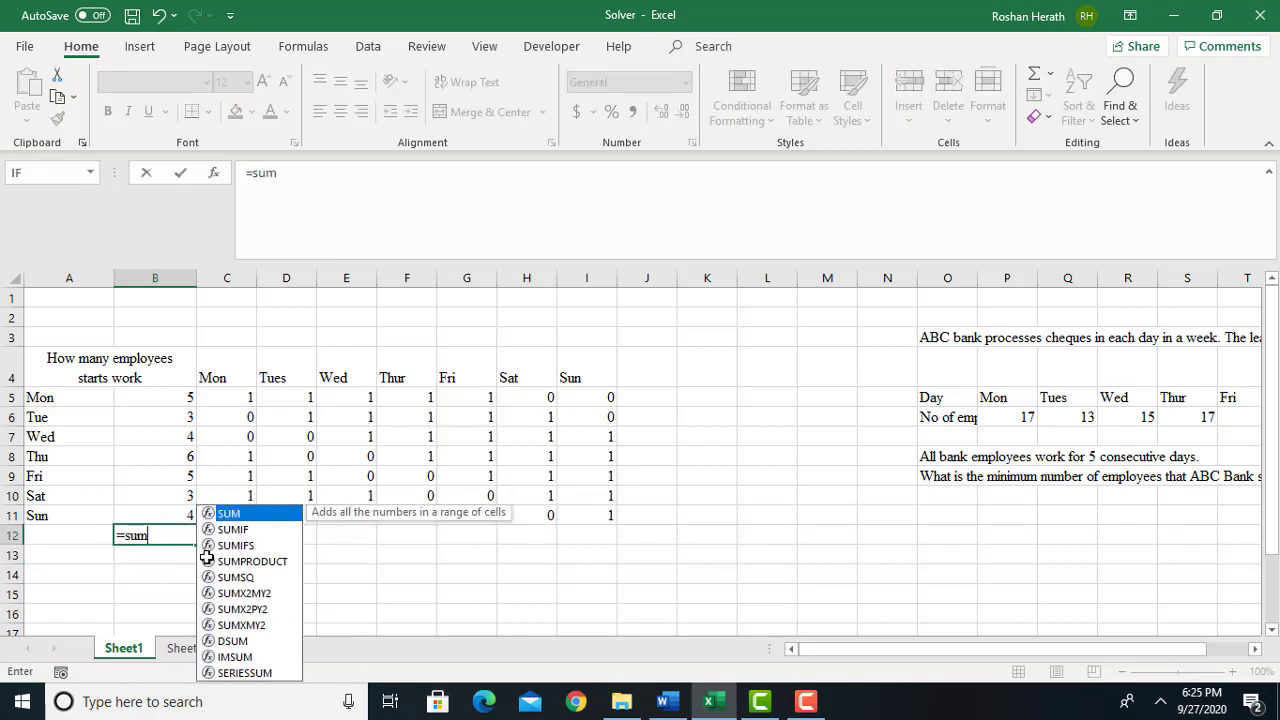
double_click(252, 516)
left_click_drag(161, 400, 163, 511)
key("Return")
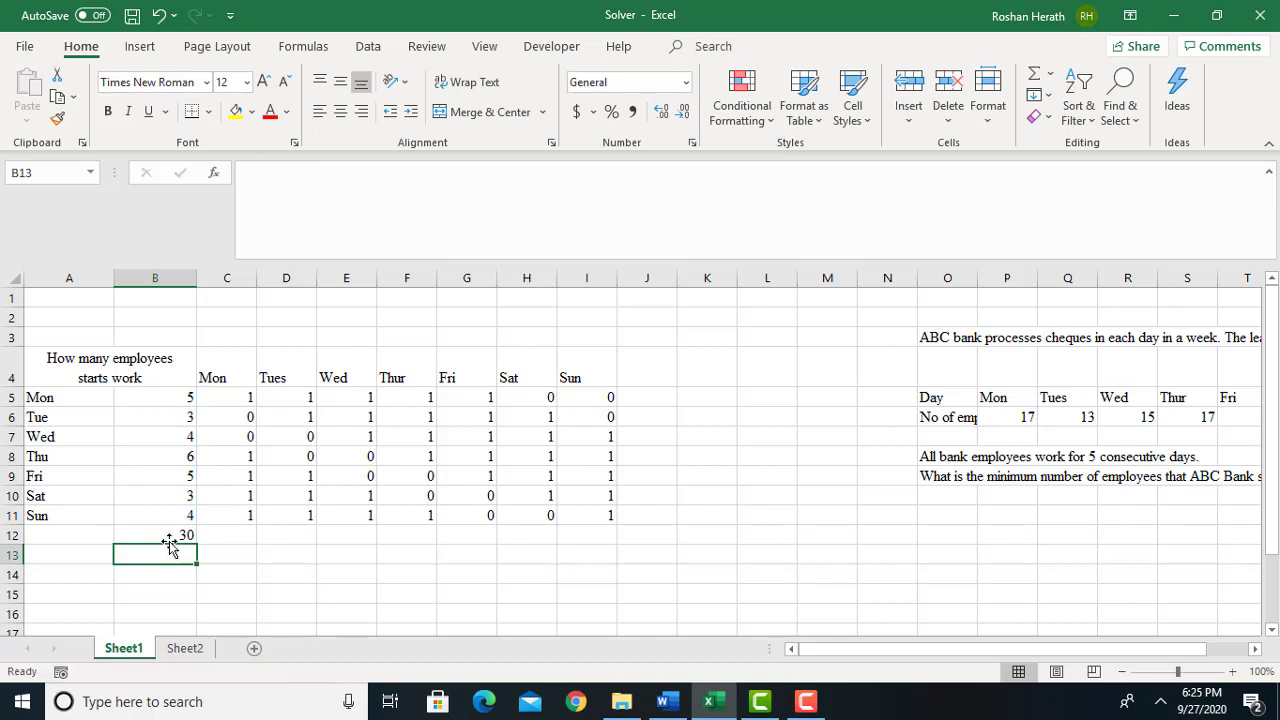
left_click(172, 537)
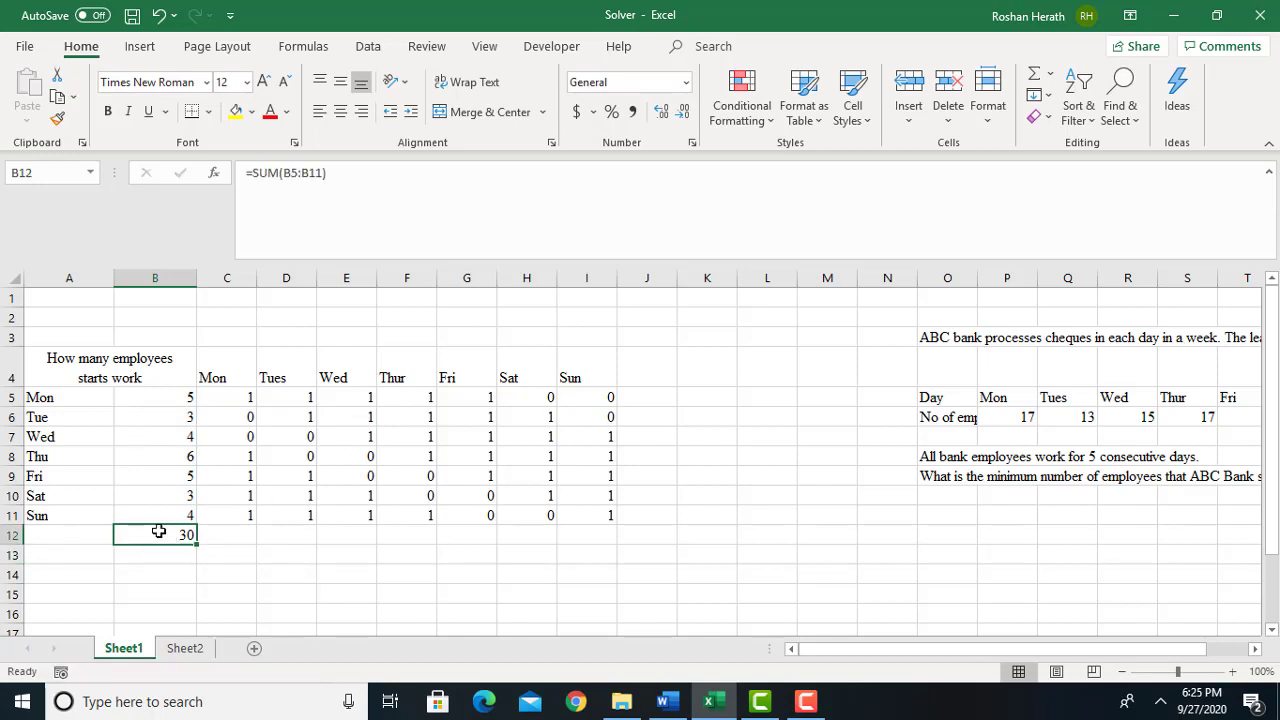
Label cell A12 as Total and fill the sum cell B12 with yellow
left_click(86, 537)
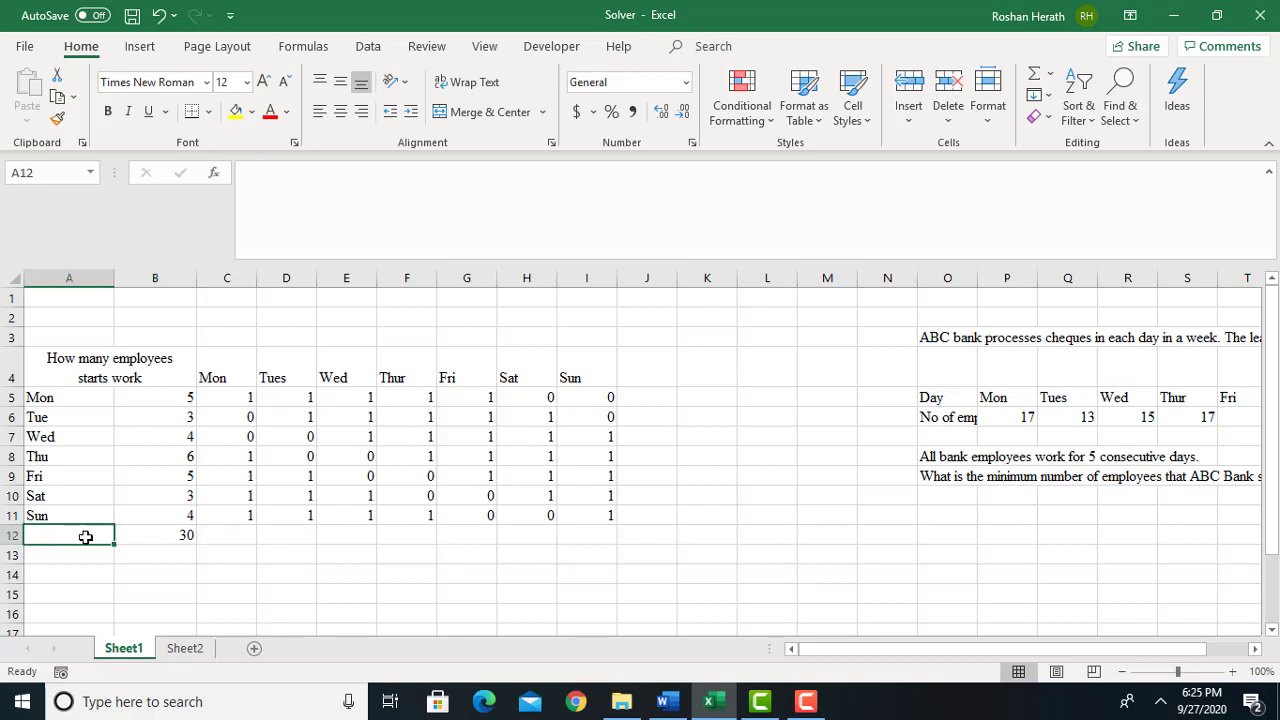
type("Total")
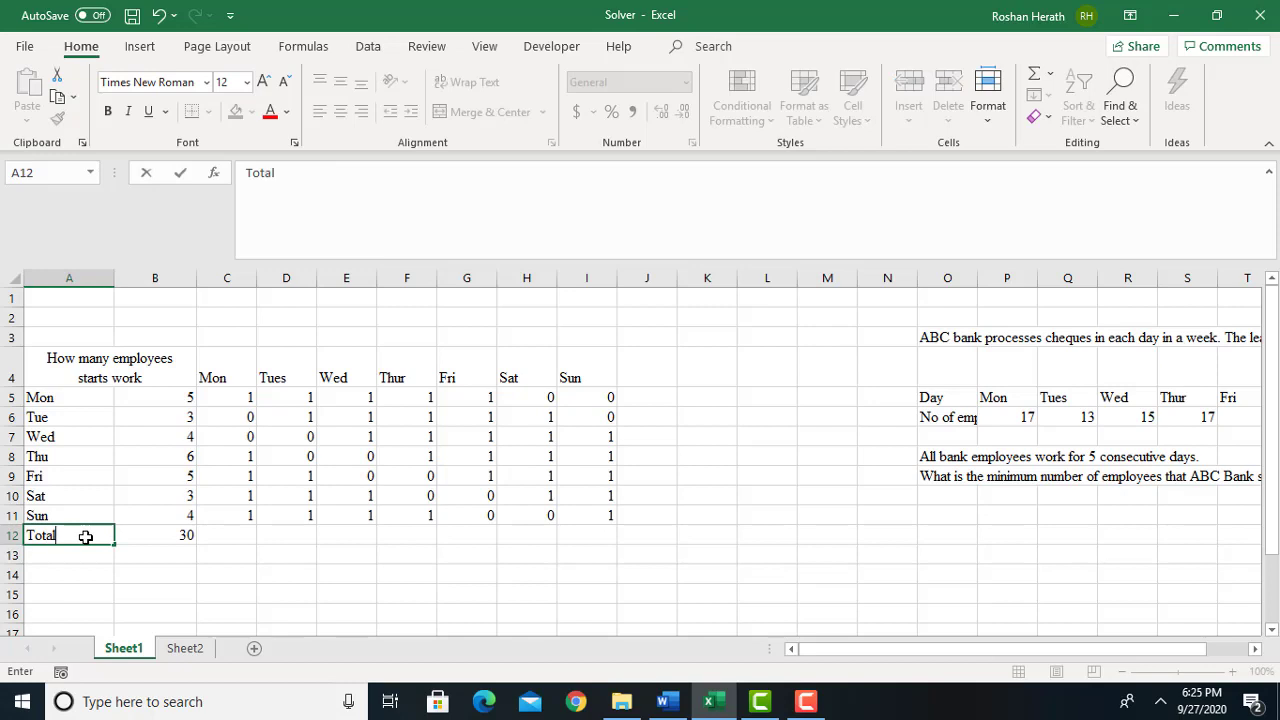
left_click(340, 575)
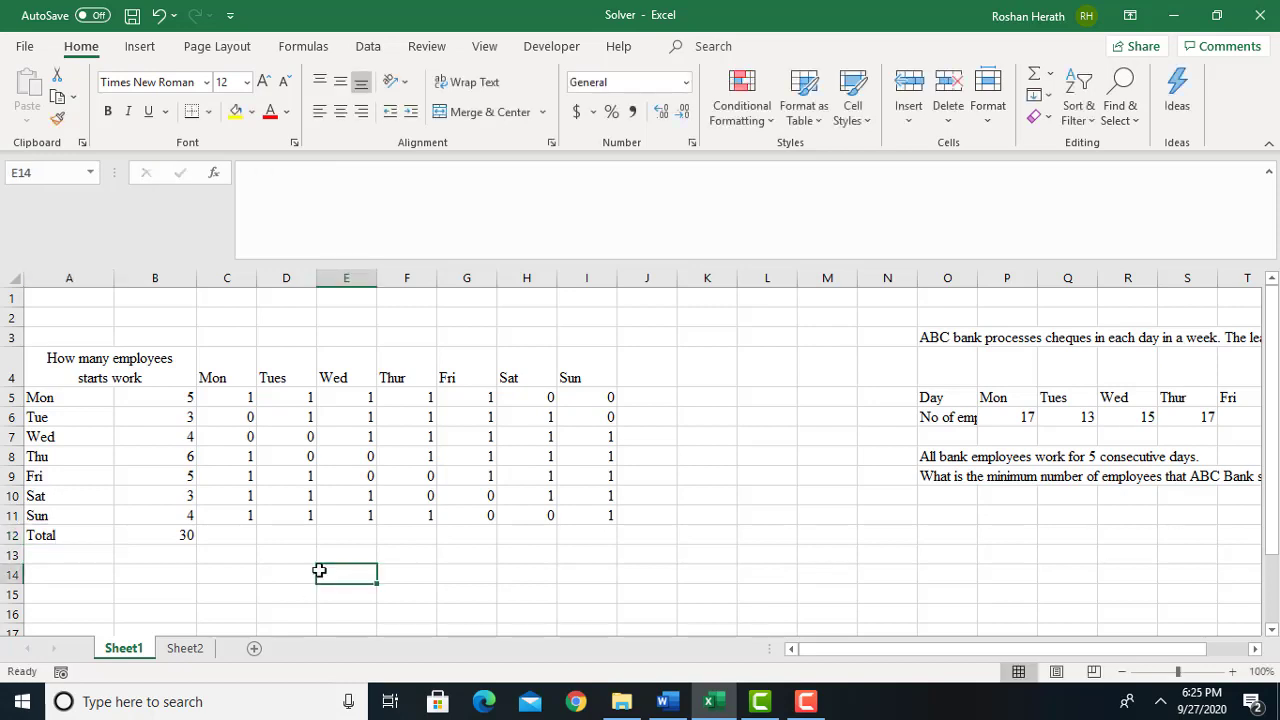
left_click(175, 538)
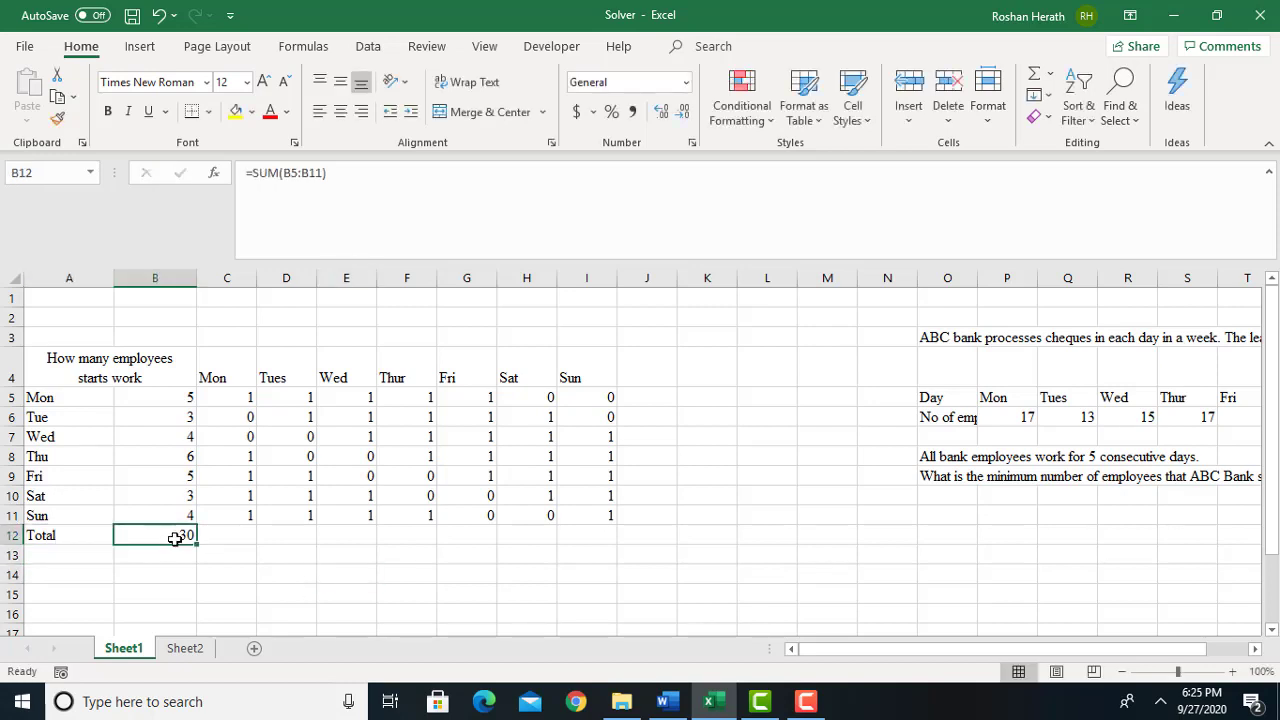
left_click(236, 112)
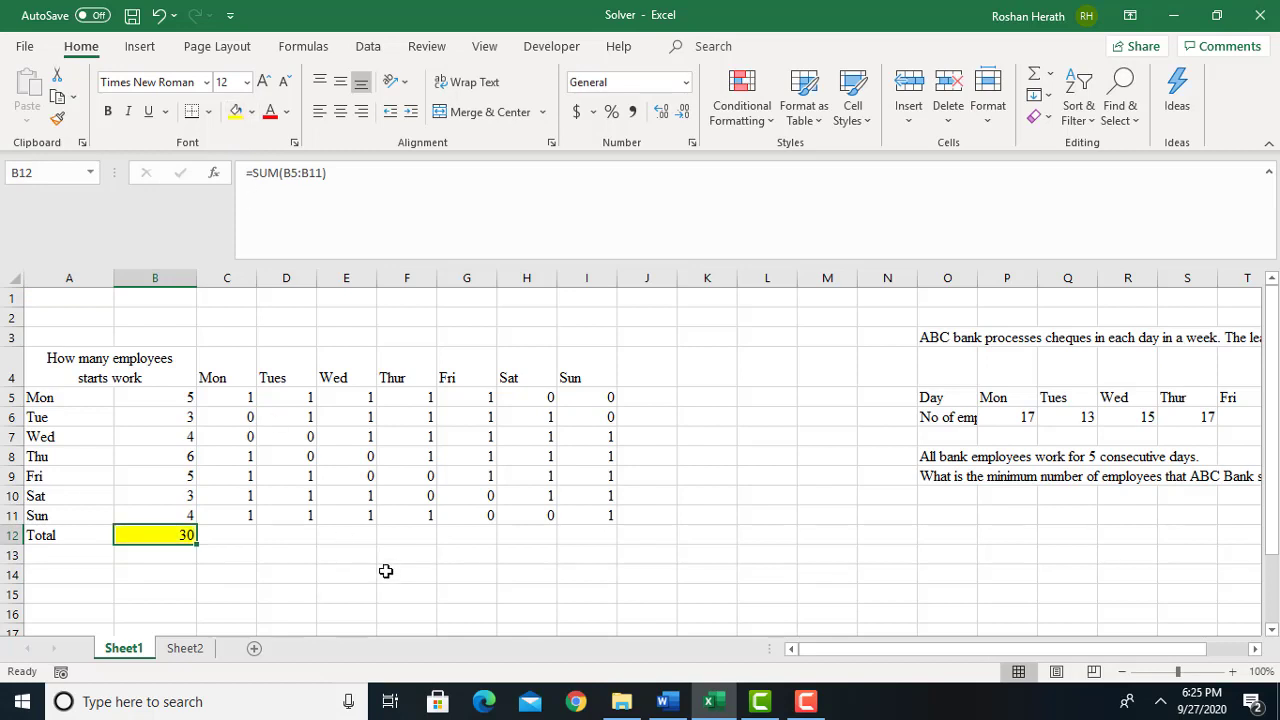
left_click(360, 567)
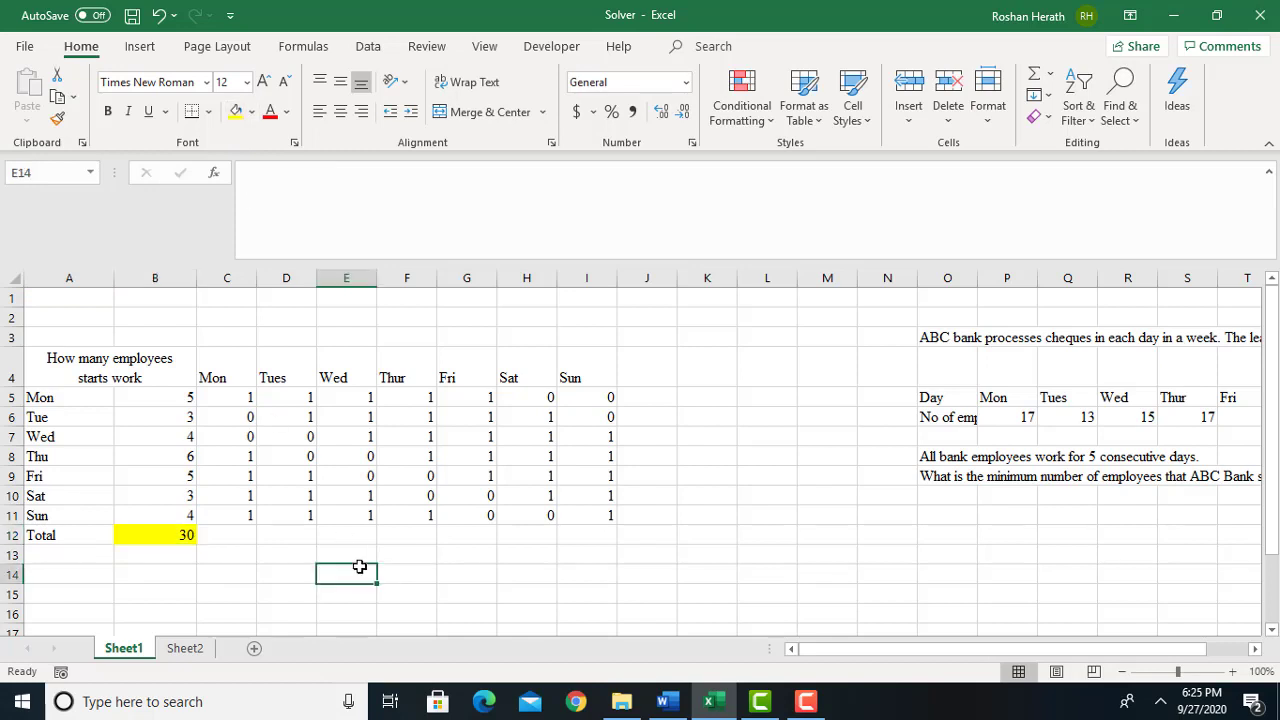
Review the minimum-employees question in O9 and the number of employees needed from Monday to Friday in row 6
left_click(952, 479)
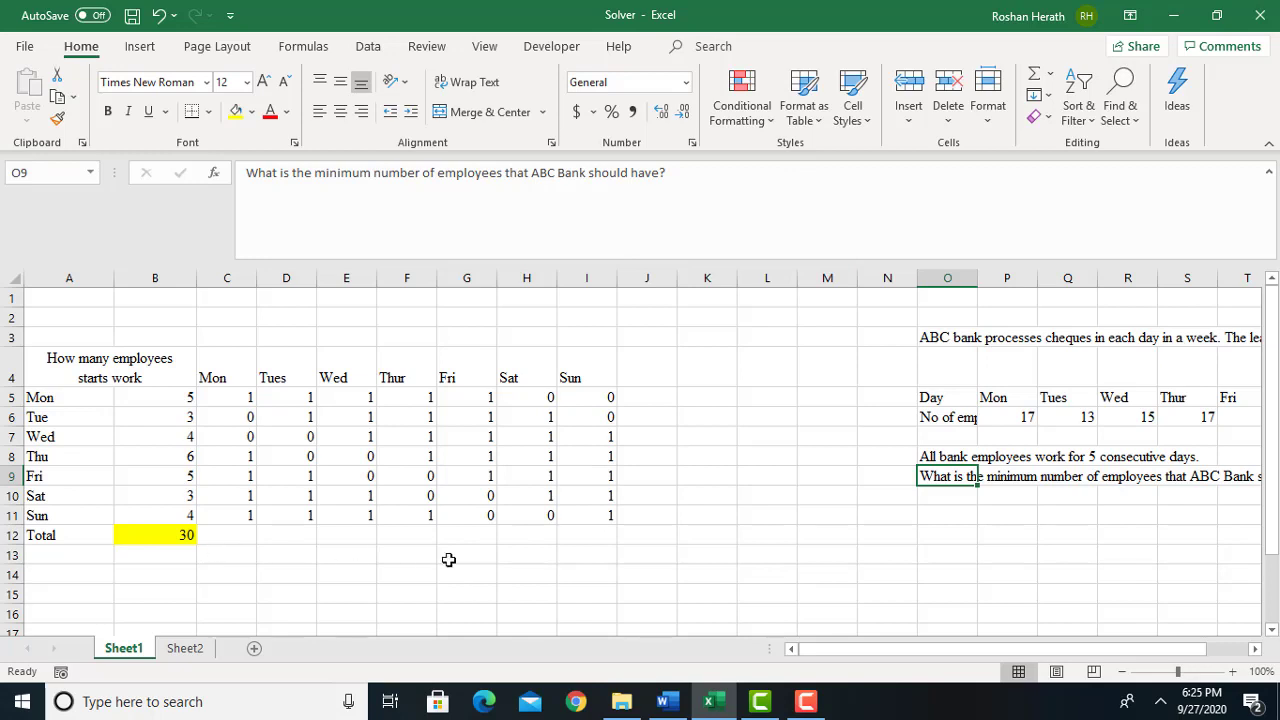
left_click(1271, 630)
left_click(950, 400)
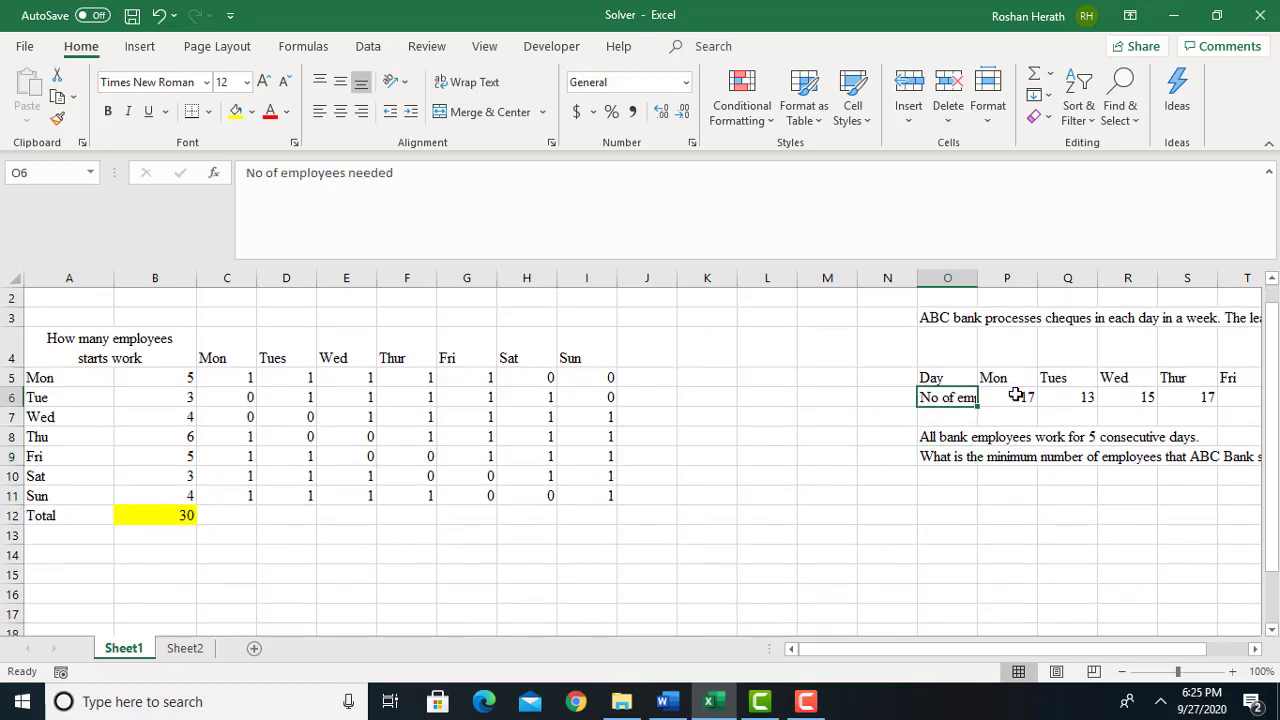
left_click(1015, 395)
left_click(1053, 400)
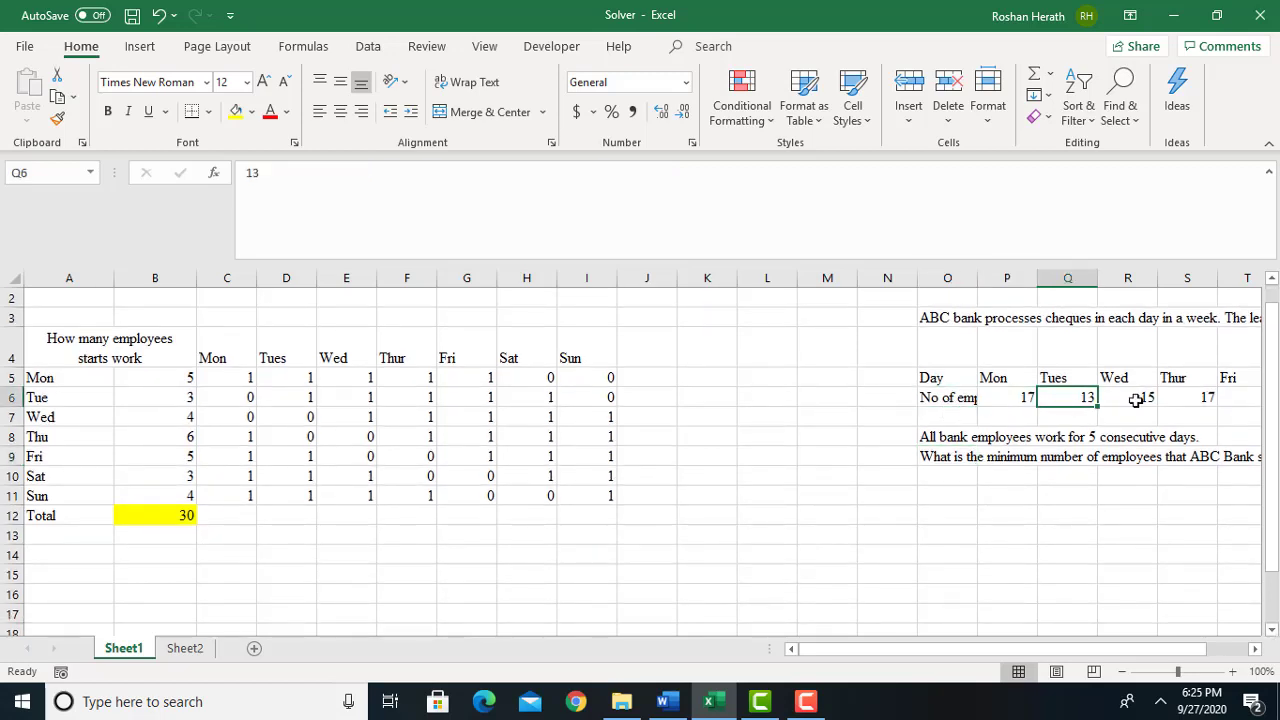
left_click(1136, 400)
left_click(1176, 397)
left_click(1248, 396)
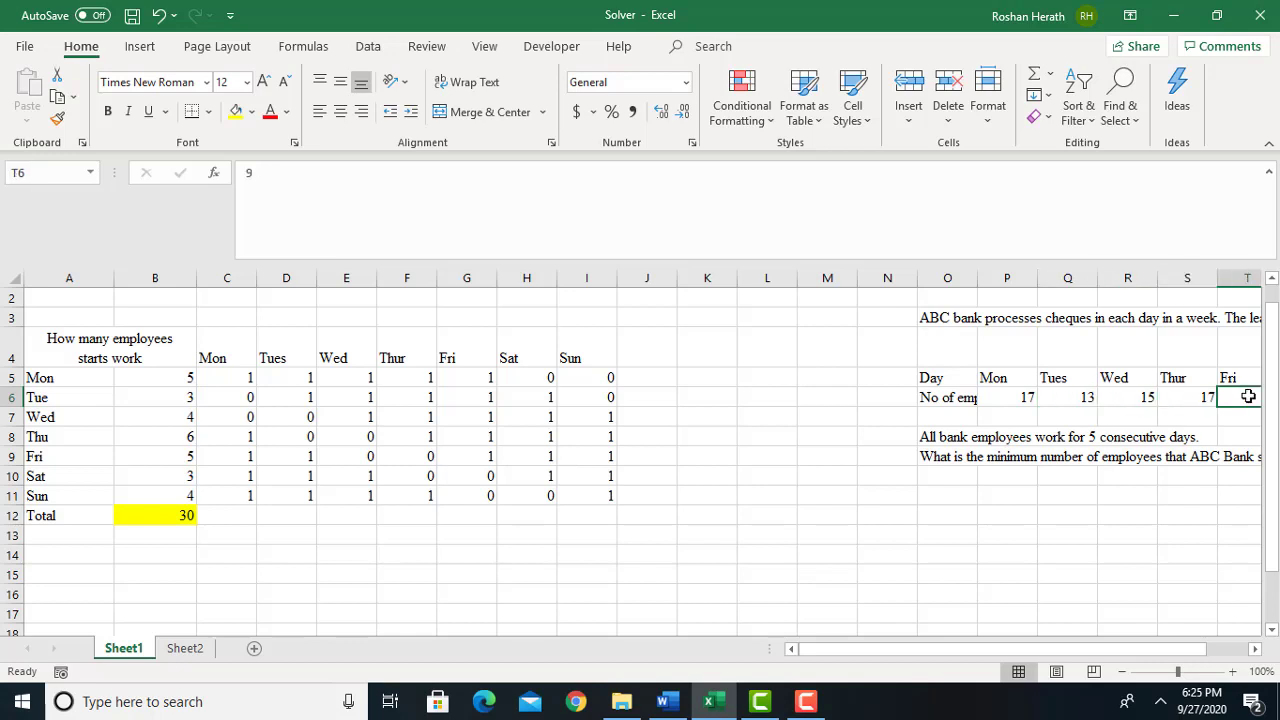
Enter the row label Availability in cell A15 below the schedule table
left_click(57, 573)
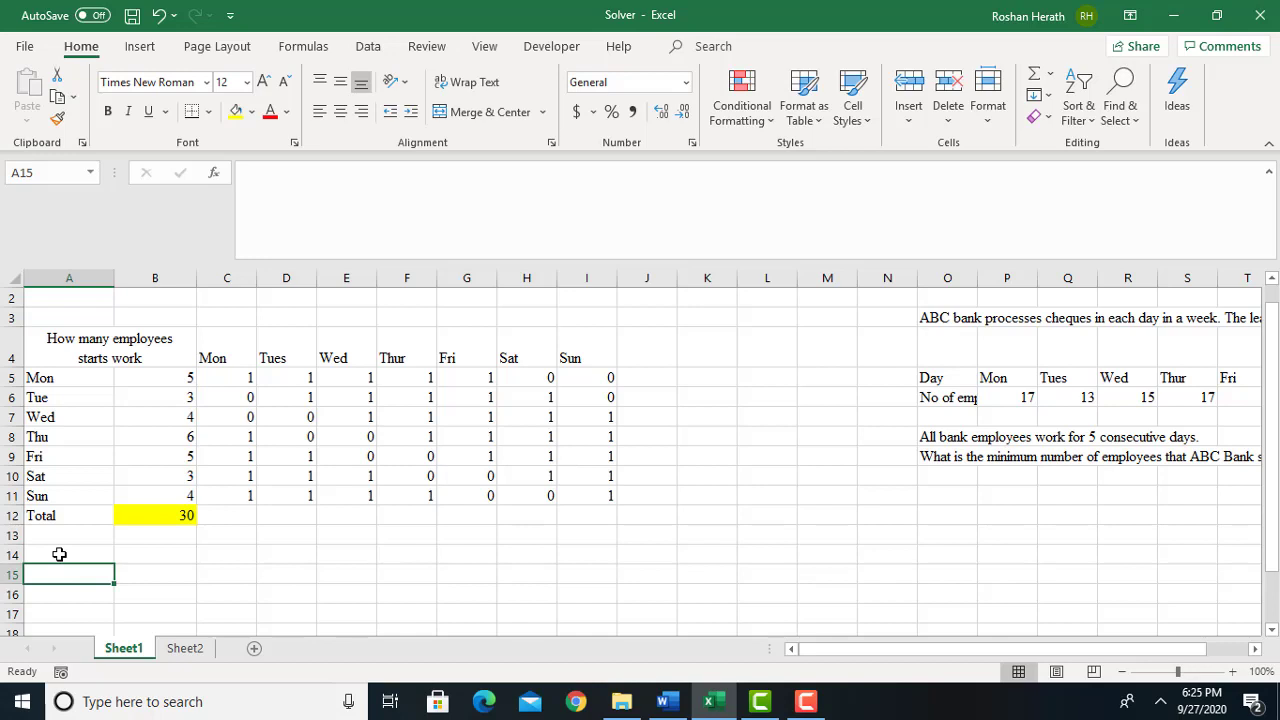
type("A")
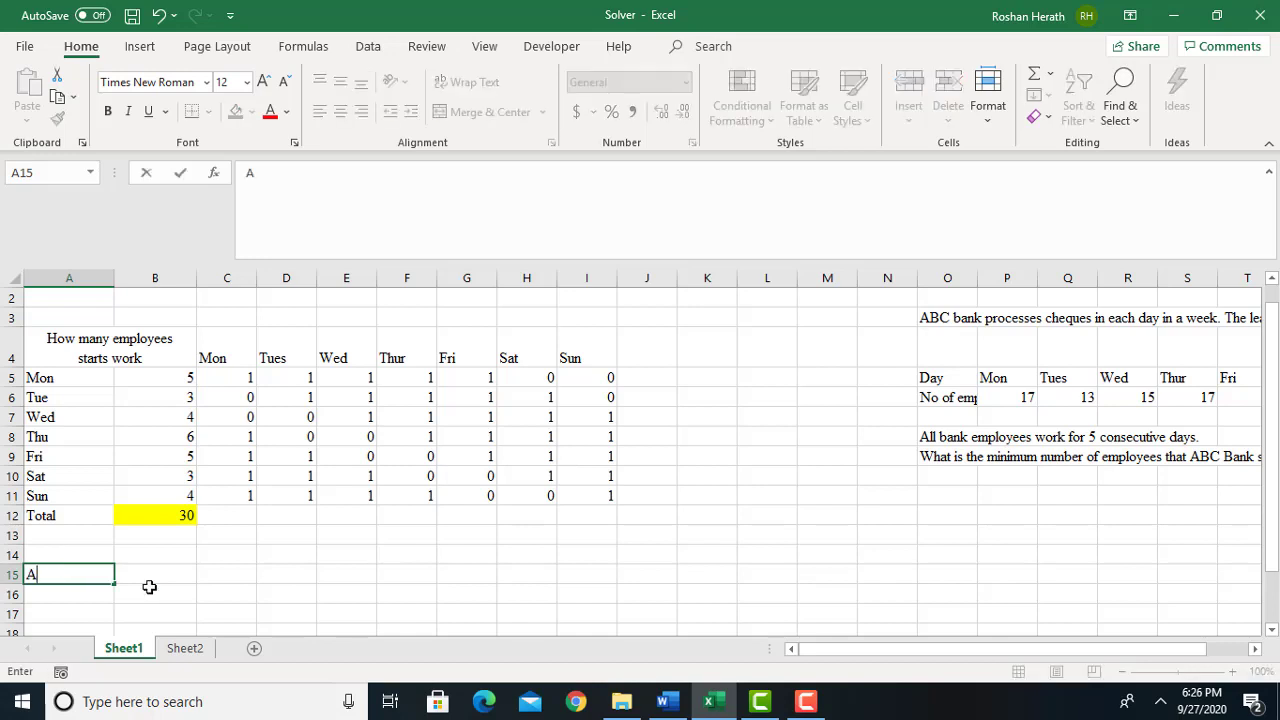
type("valiab")
key("BackSpace")
key("BackSpace")
key("BackSpace")
key("BackSpace")
key("BackSpace")
key("BackSpace")
key("BackSpace")
type("Availabilit")
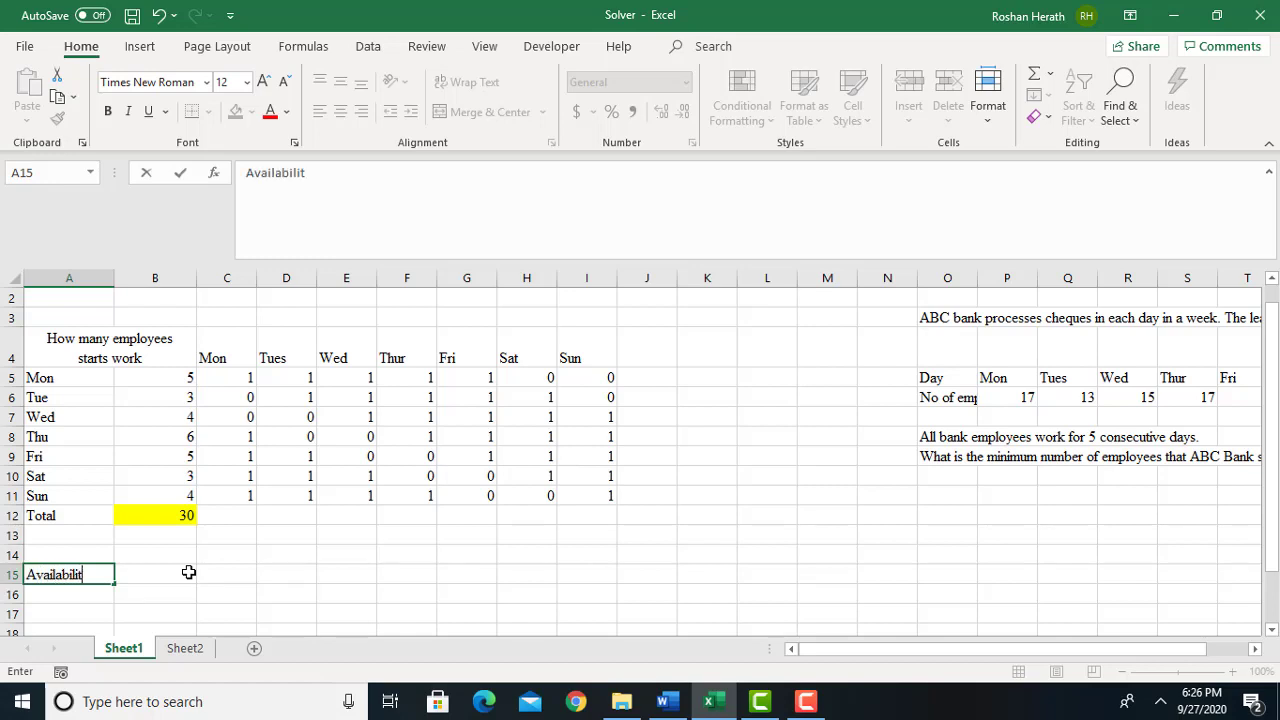
type("y")
Enter the Monday to Thursday requirements 17, 13, 15 and 17 in cells C15 to F15
left_click(229, 572)
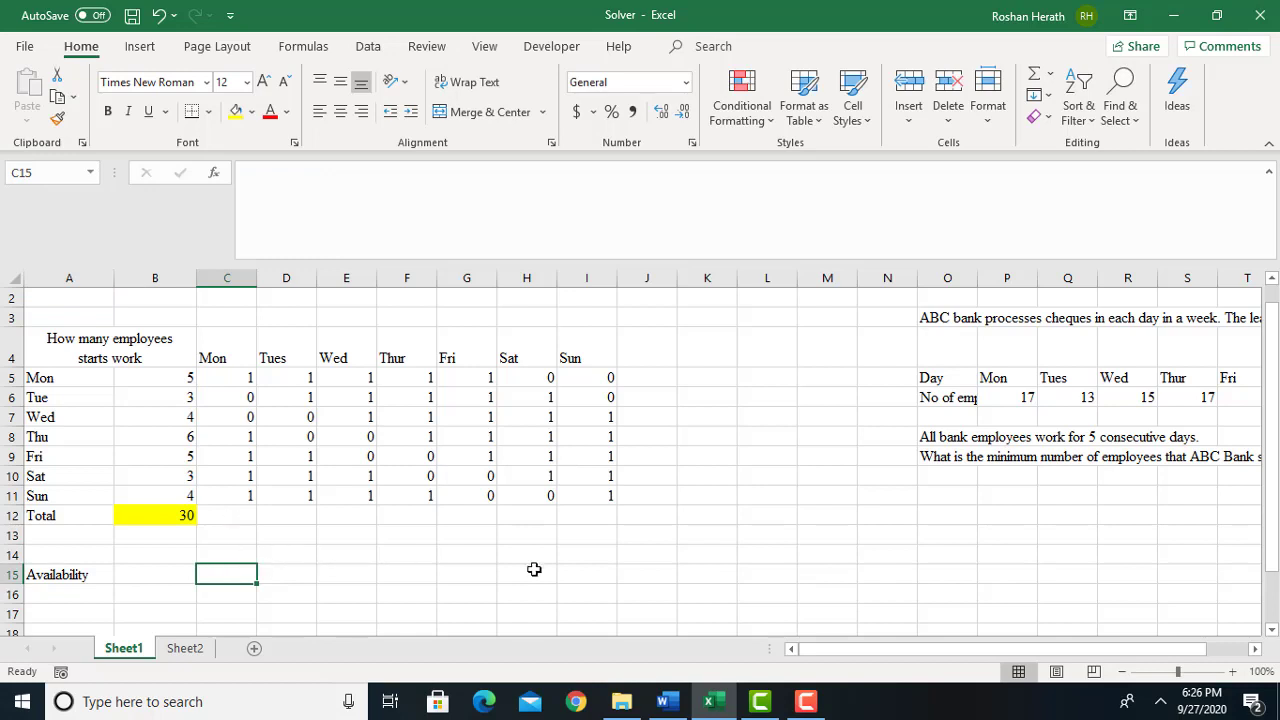
type("17")
key("Tab")
key("Tab")
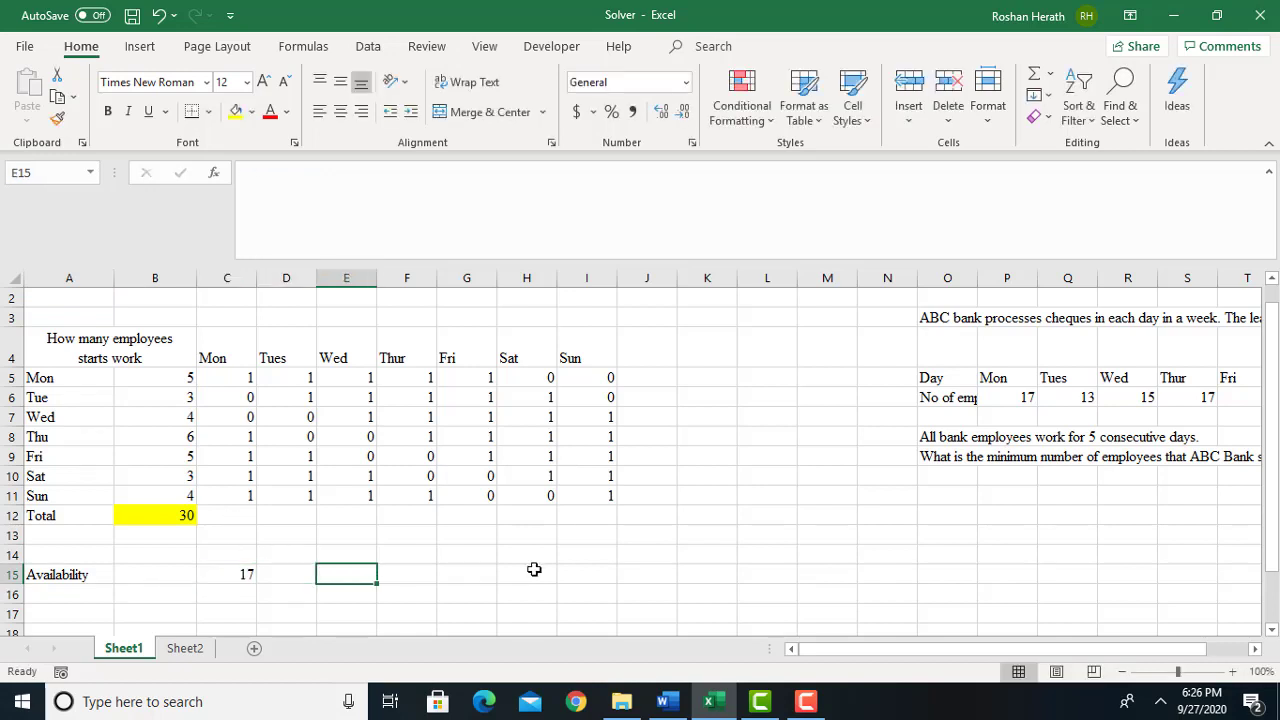
left_click(305, 572)
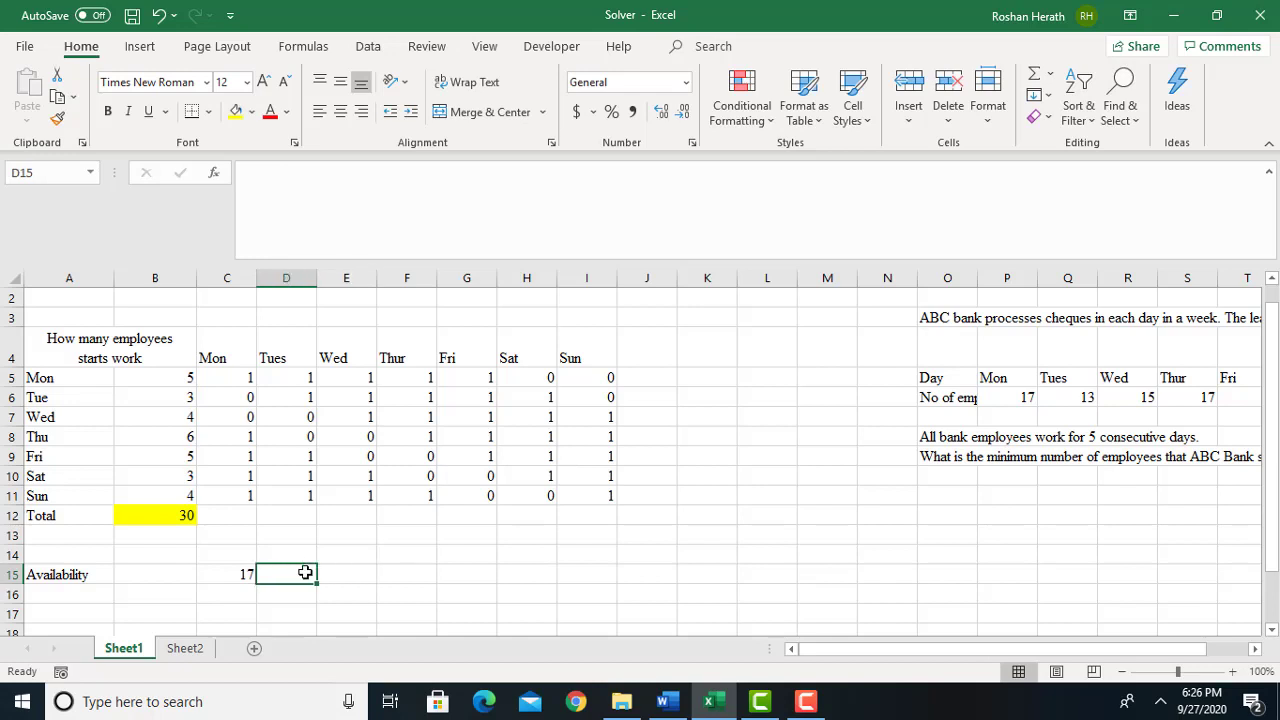
left_click(53, 576)
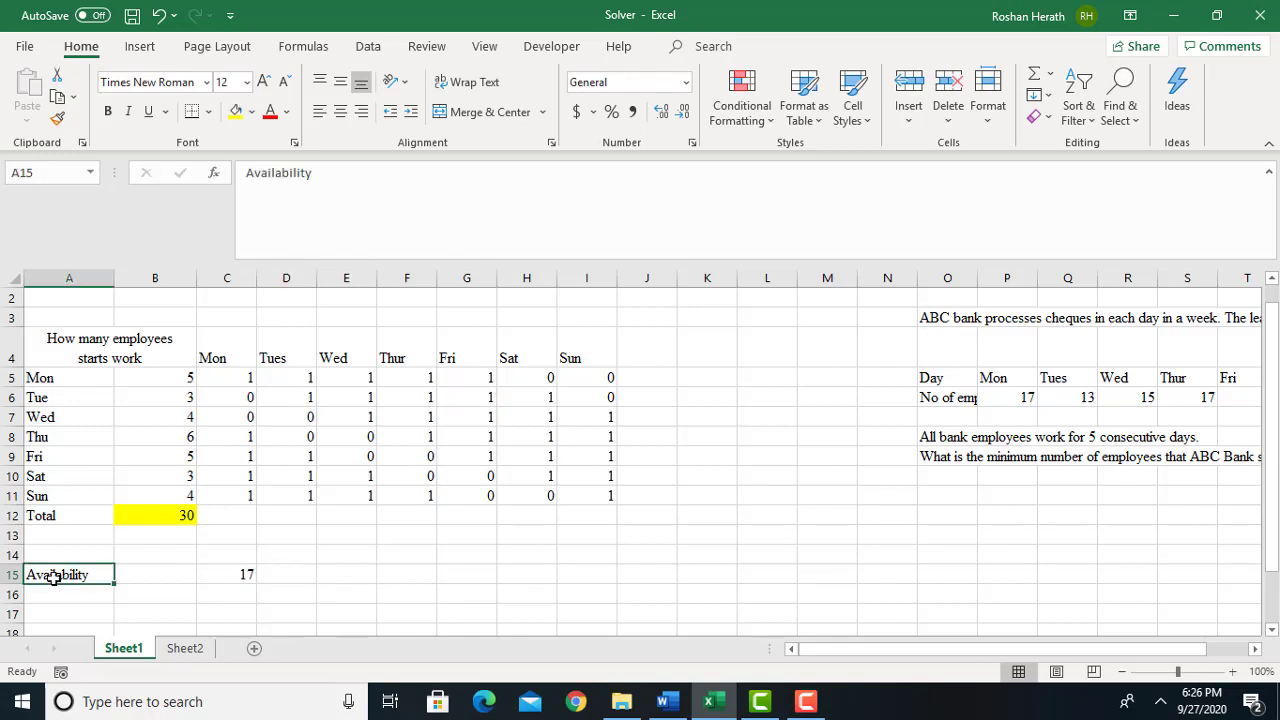
left_click(270, 579)
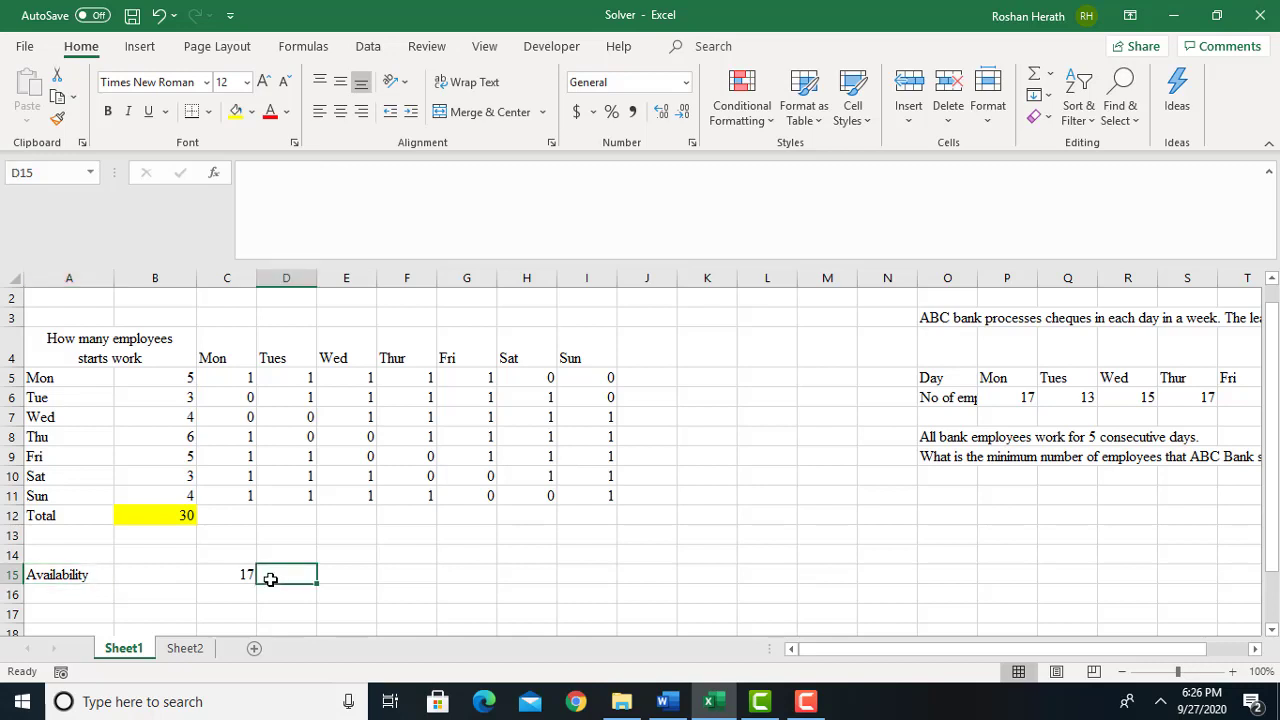
type("13")
key("Tab")
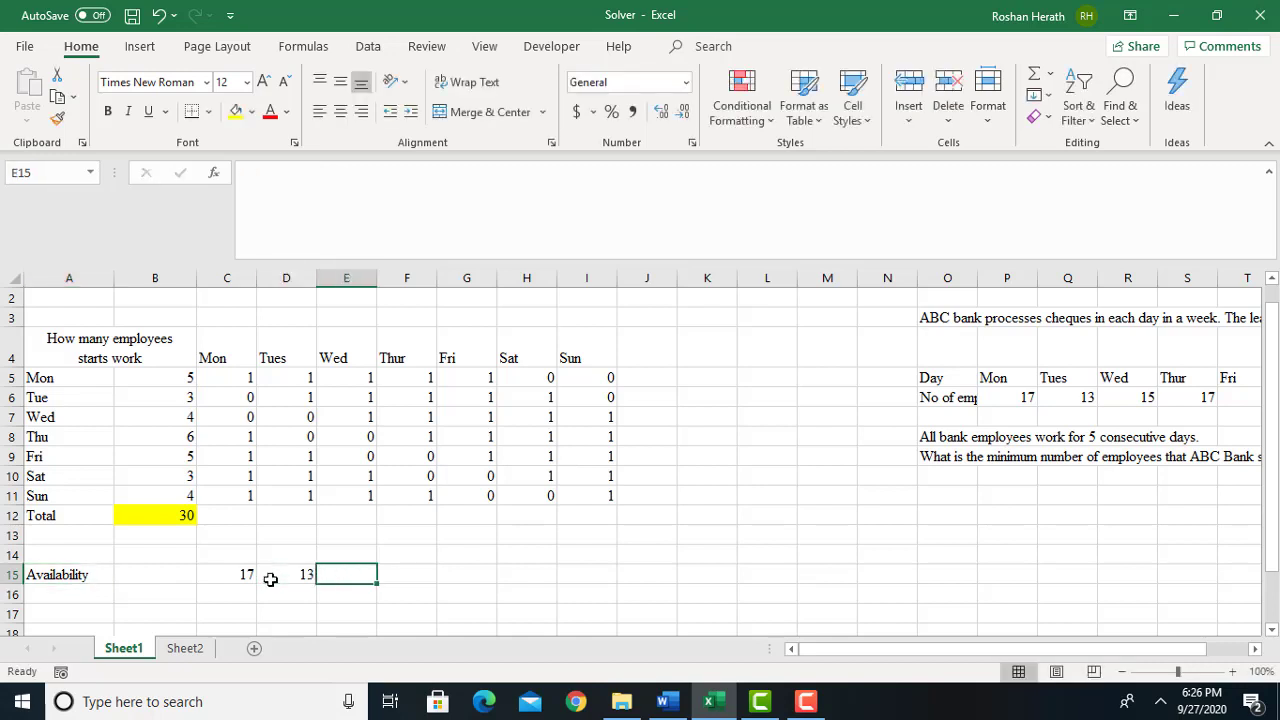
type("15")
key("Tab")
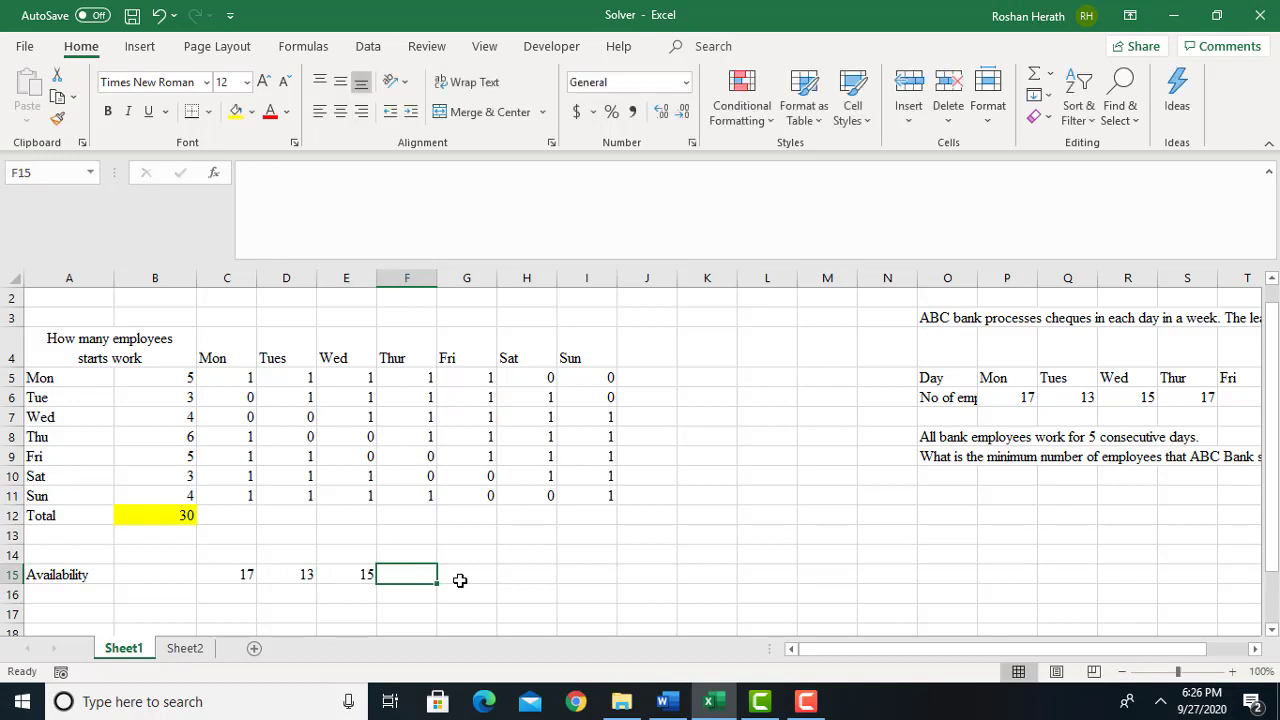
type("17")
key("Tab")
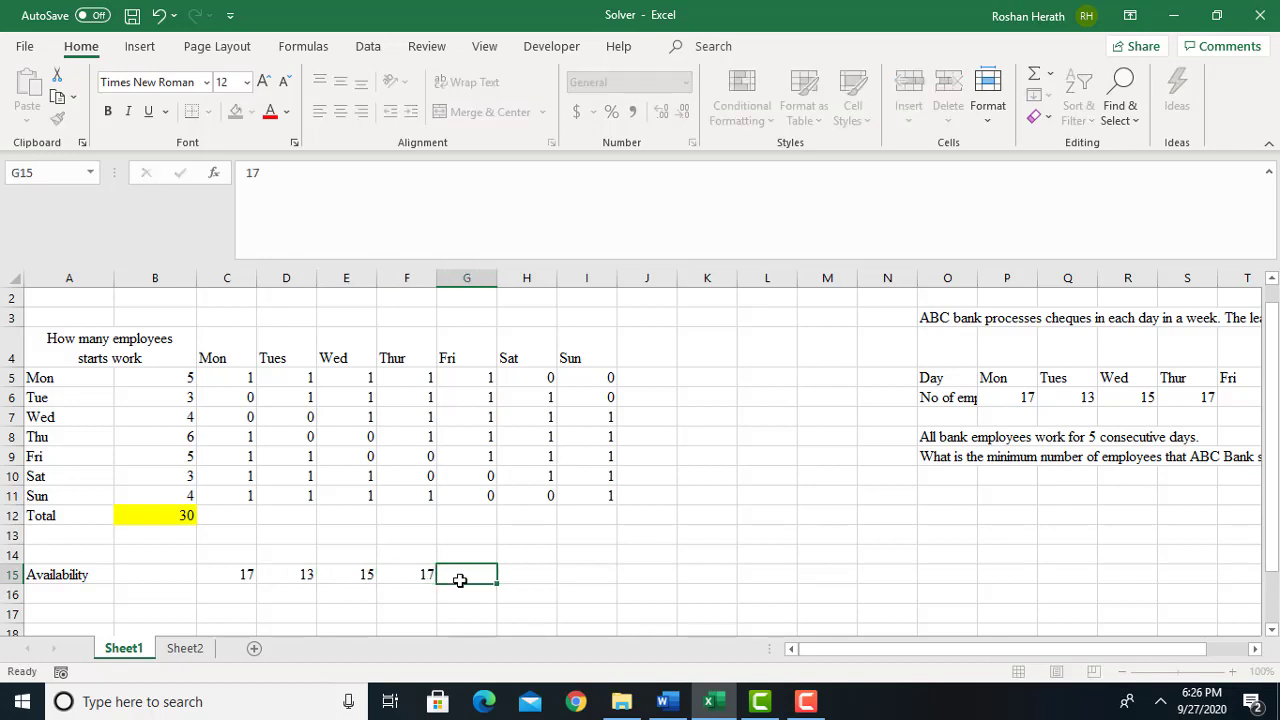
Enter the Friday to Sunday requirements 9, 9 and 12 in cells G15 to I15
left_click(1226, 398)
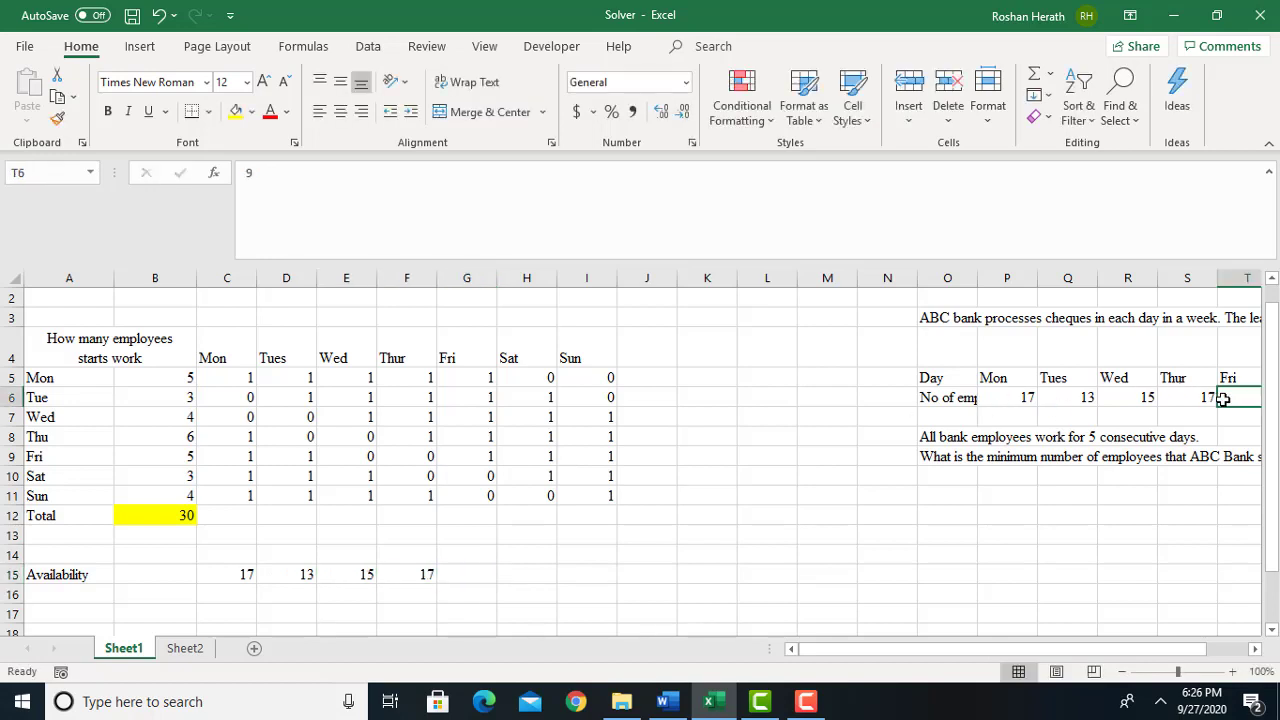
left_click(483, 574)
type("9")
key("Tab")
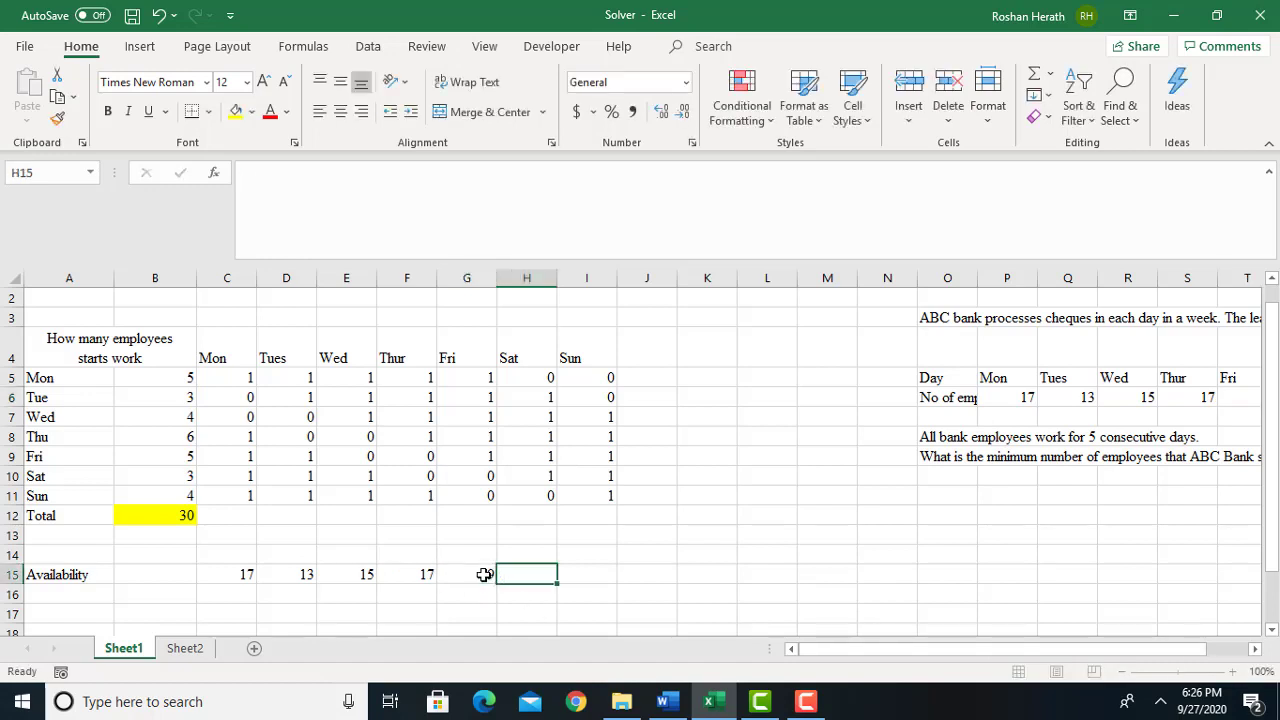
left_click_drag(966, 646, 1050, 647)
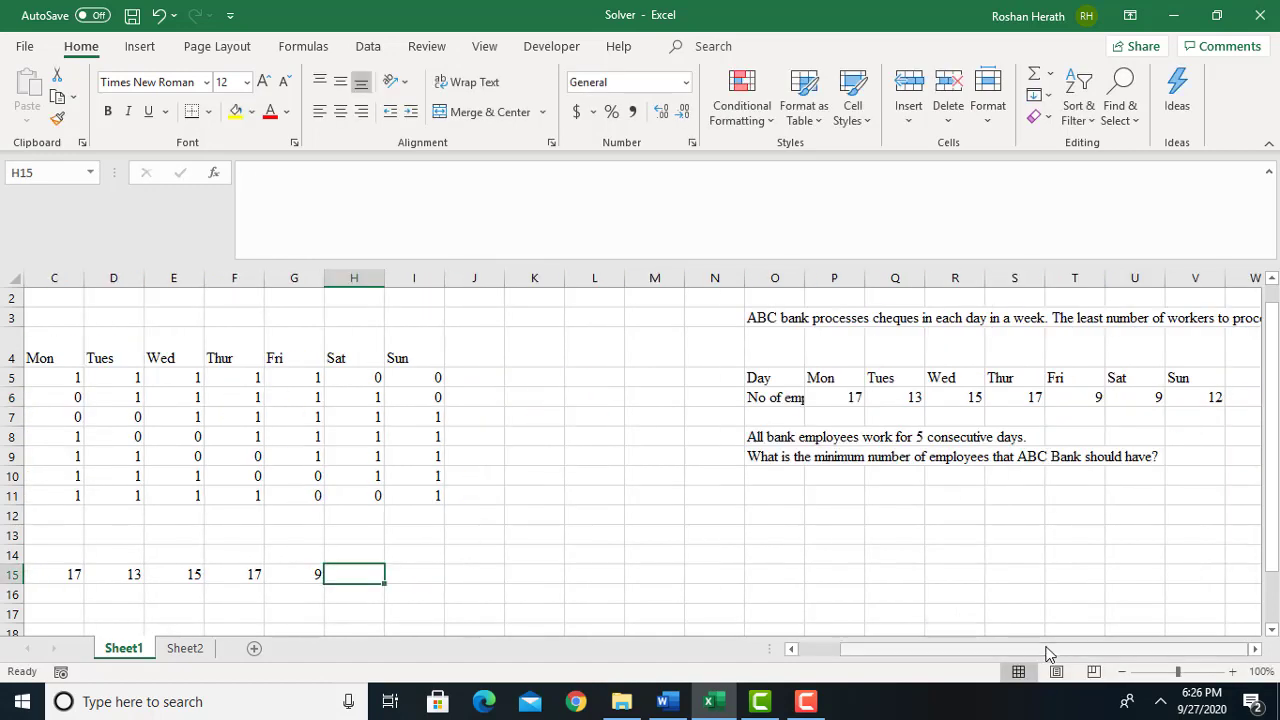
type("9")
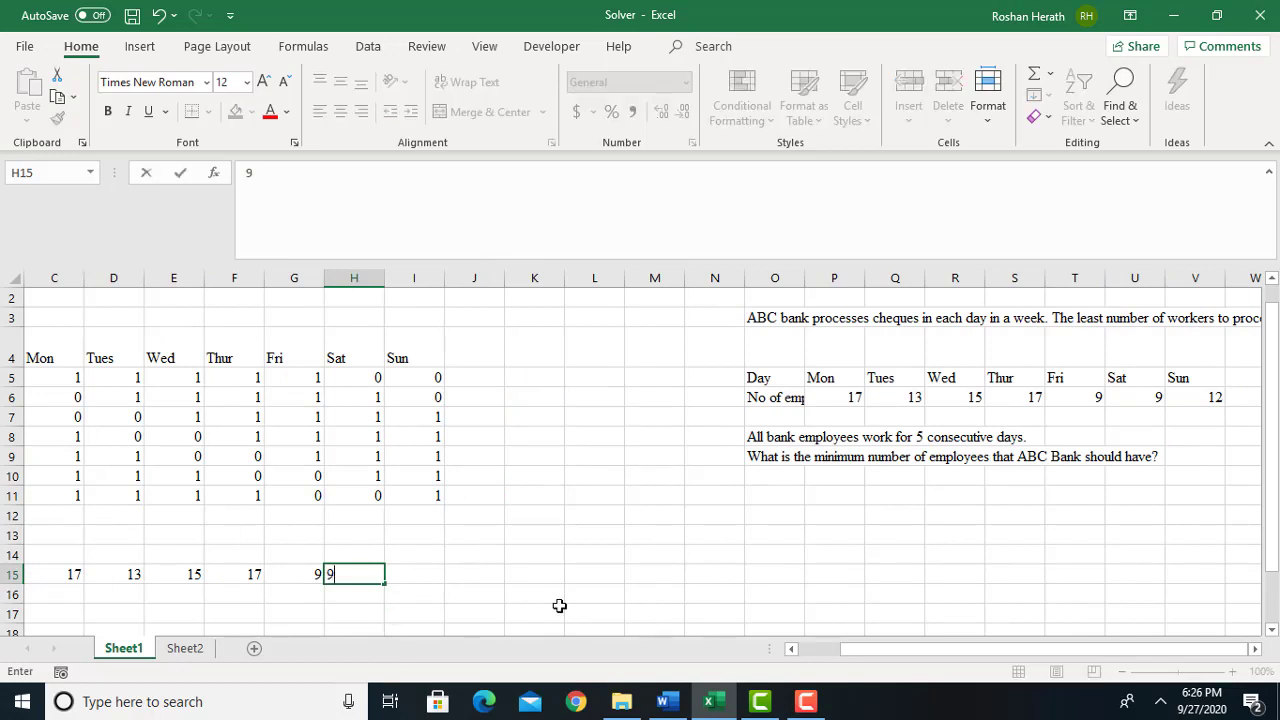
key("Tab")
type("12")
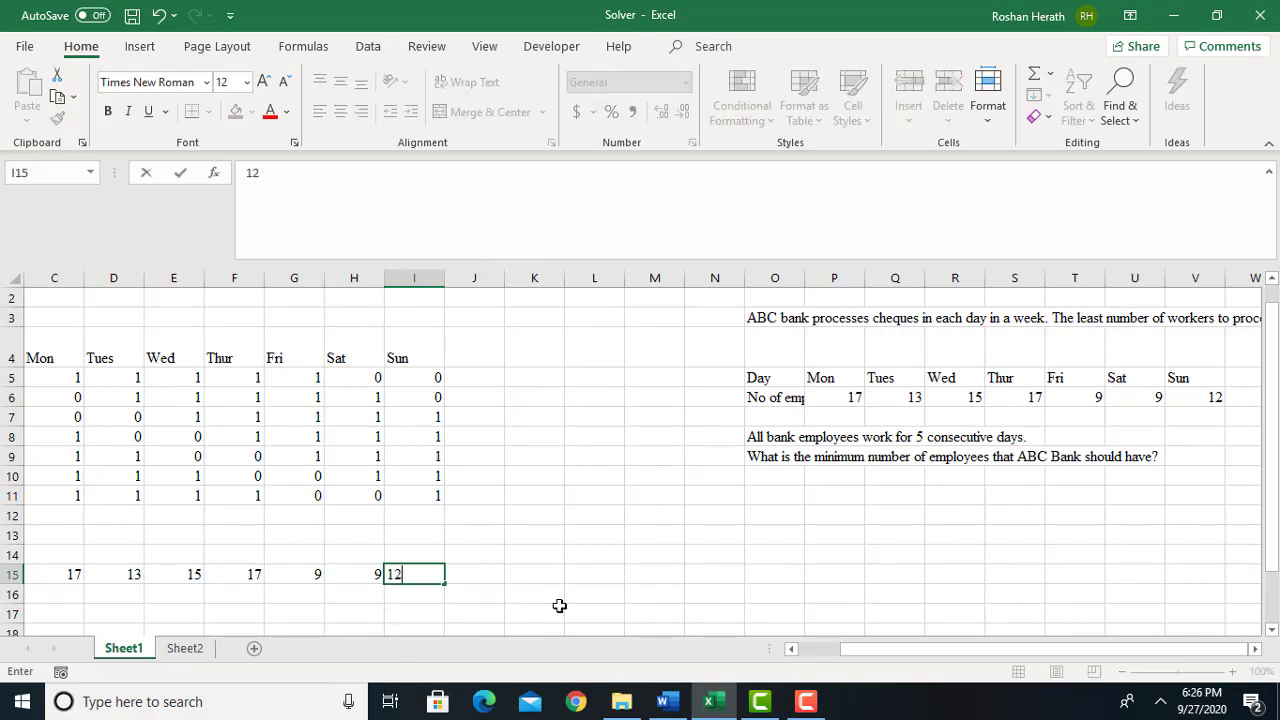
left_click(677, 614)
left_click_drag(857, 646, 776, 648)
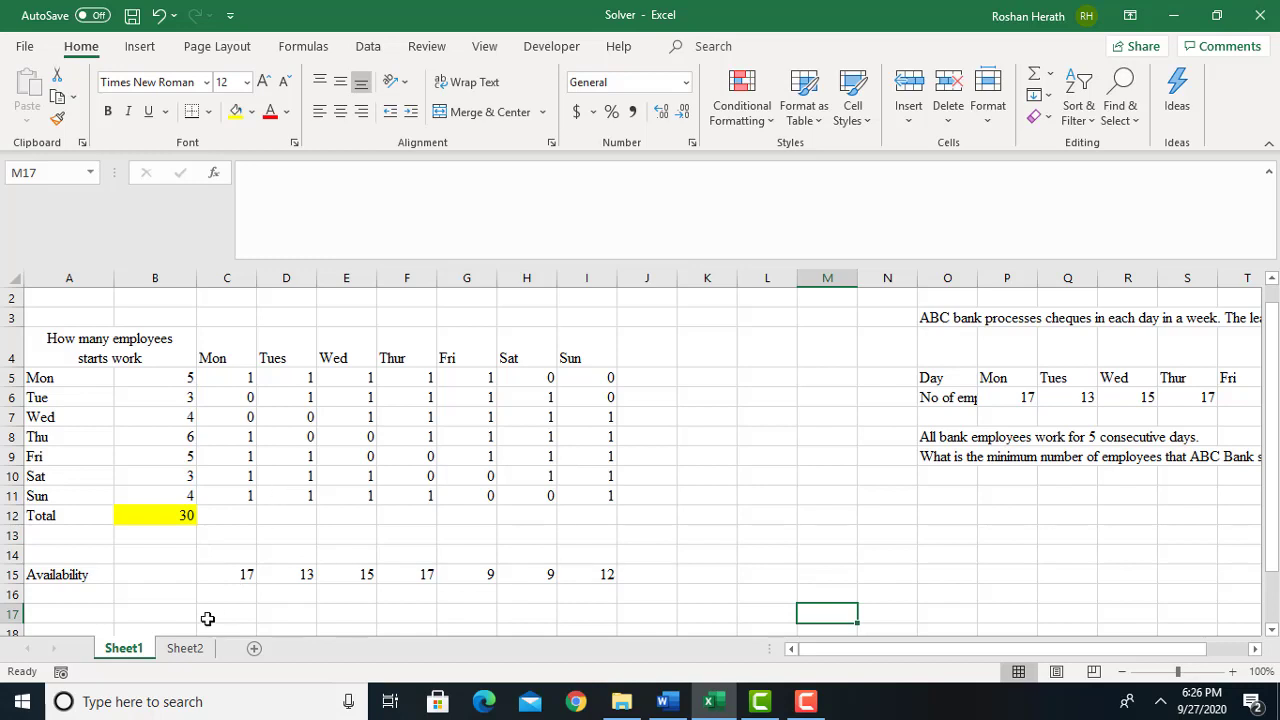
Compare the Availability values in row 15 with the number of employees needed in the problem table
left_click(232, 579)
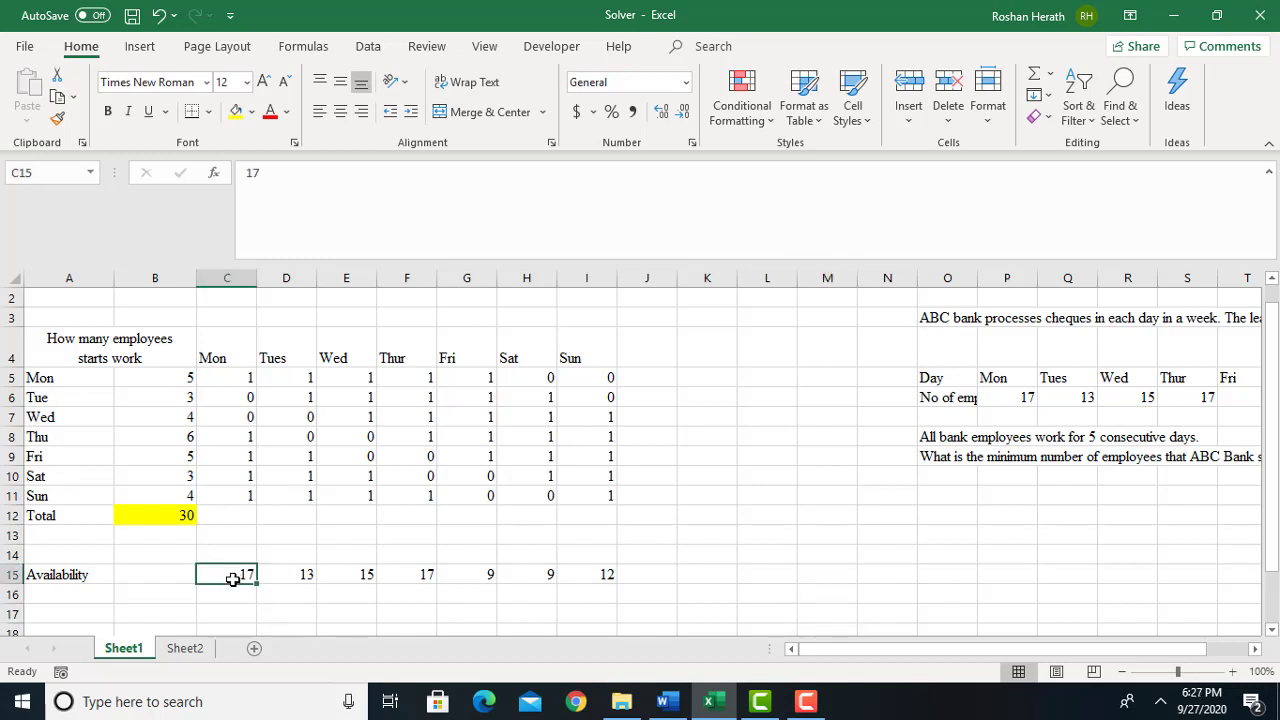
left_click(302, 568)
left_click(350, 570)
left_click(423, 572)
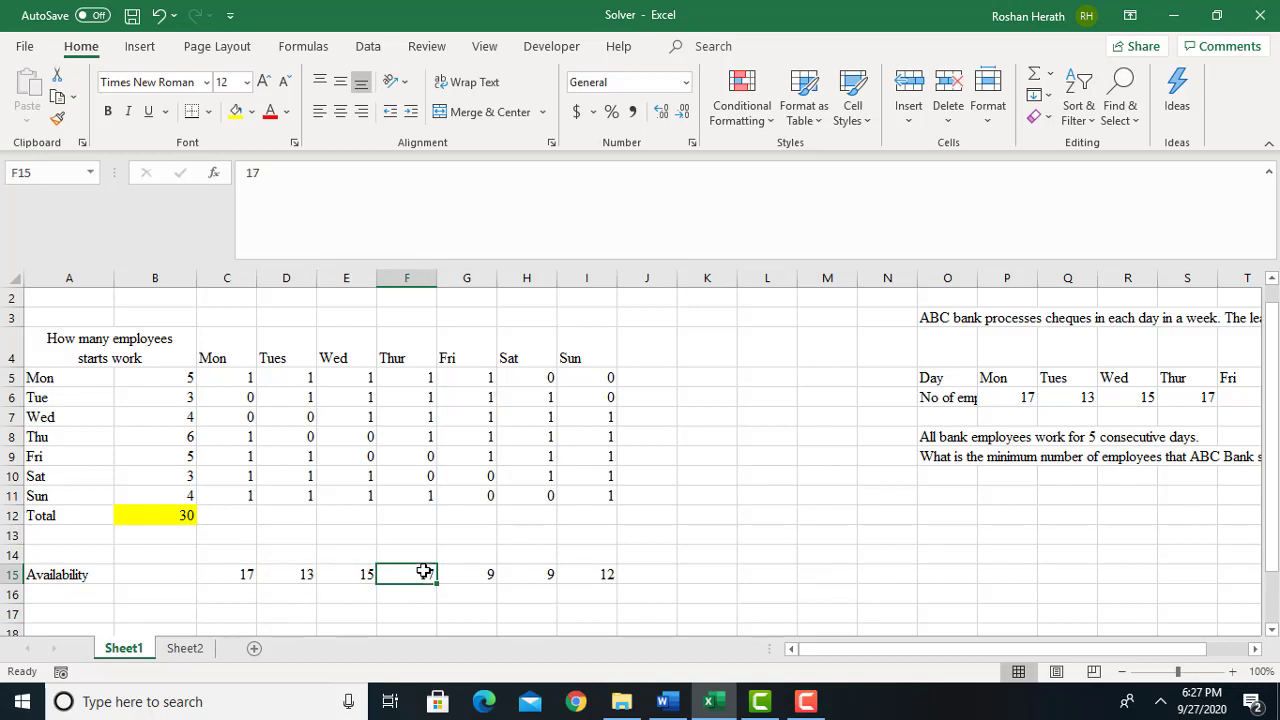
left_click(476, 572)
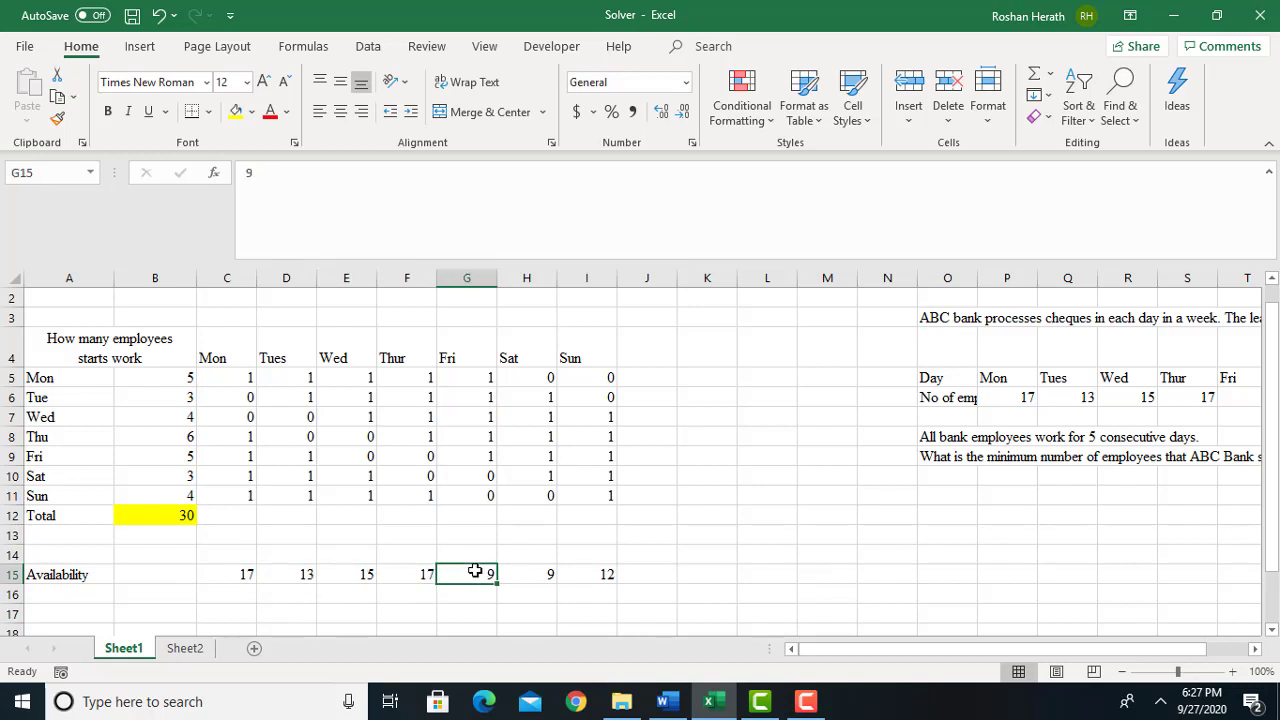
left_click(988, 400)
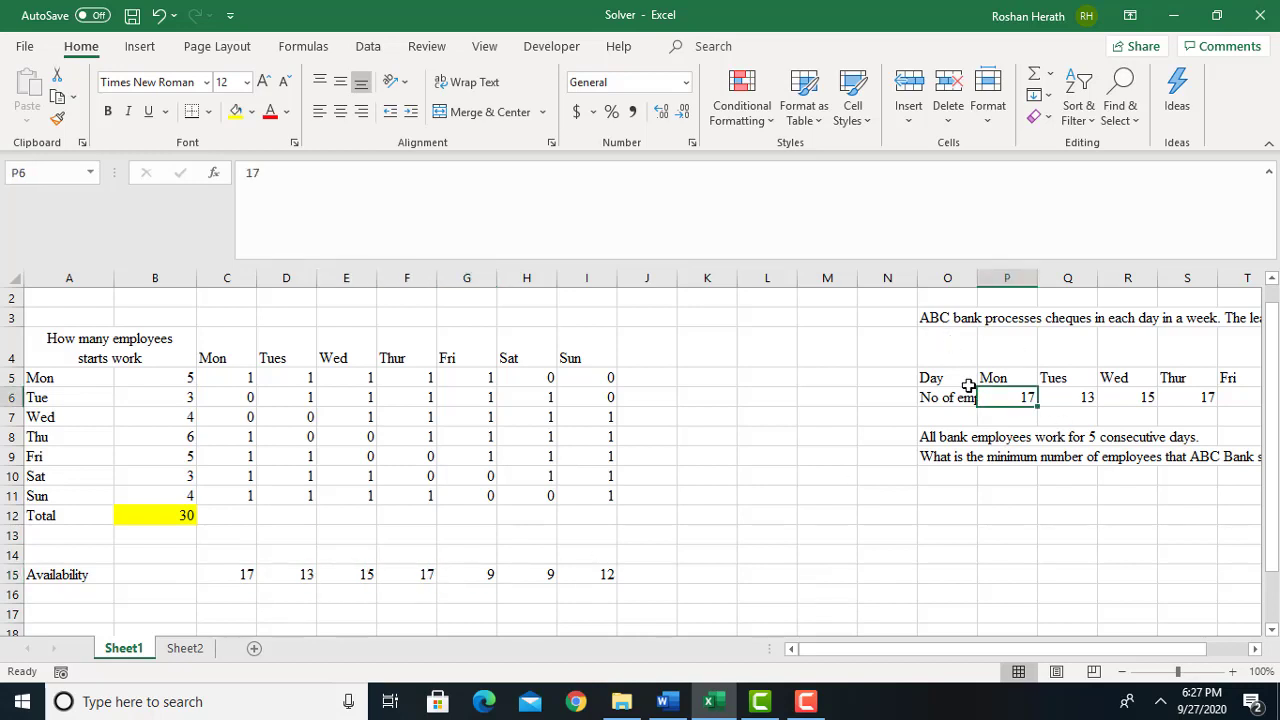
left_click_drag(1068, 650, 1106, 651)
left_click(70, 577)
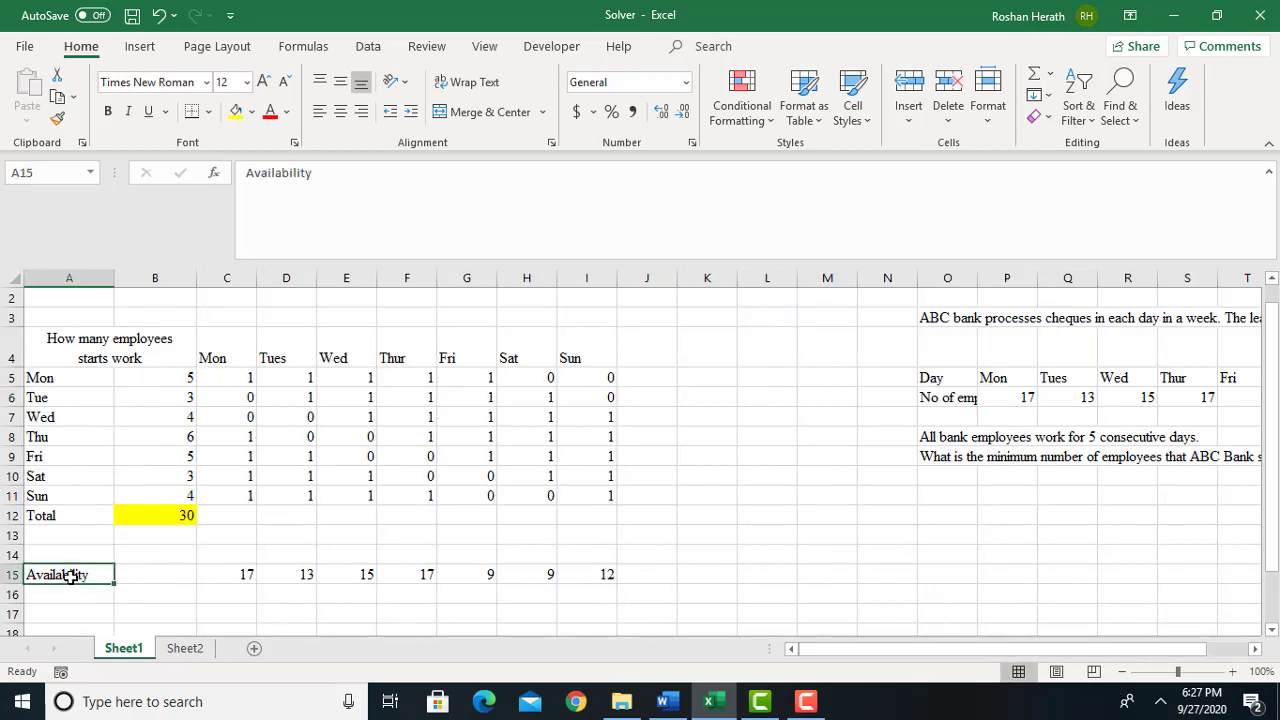
left_click(942, 319)
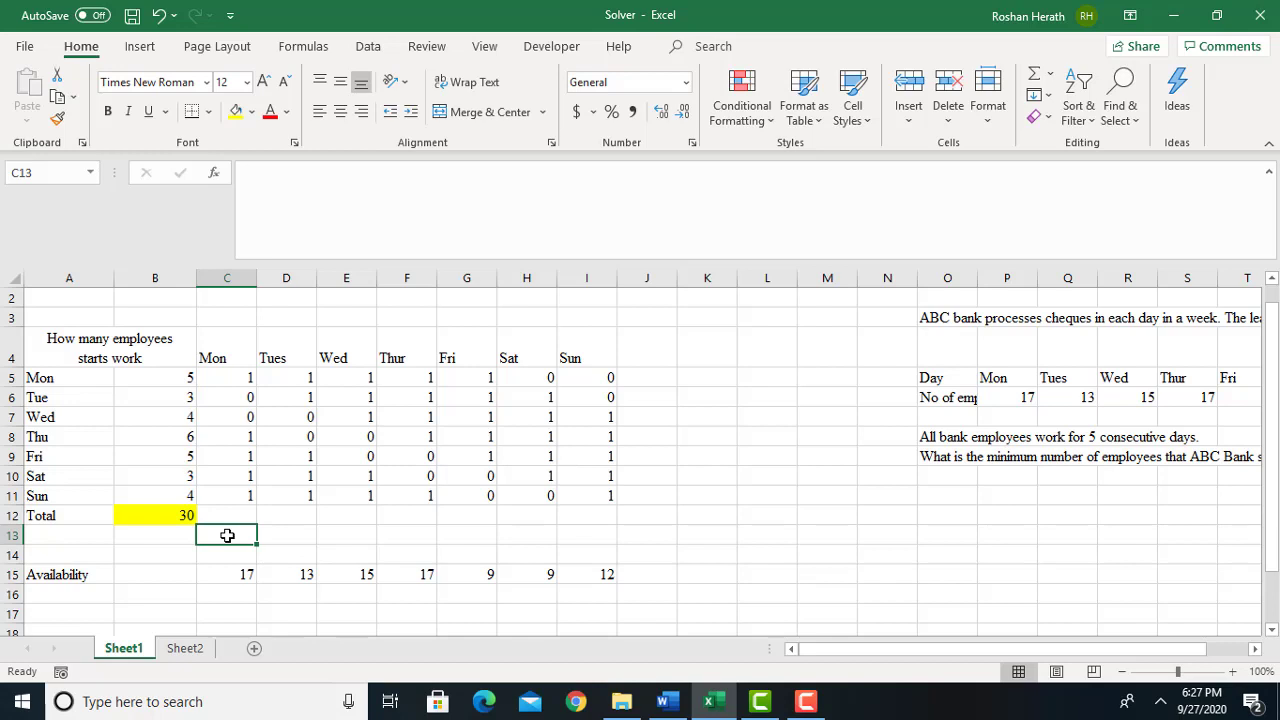
Calculate Monday's available employees in C13 as the SUMPRODUCT of $B$5:$B$11 and C5:C11, and fill the formula across to I13
type("=")
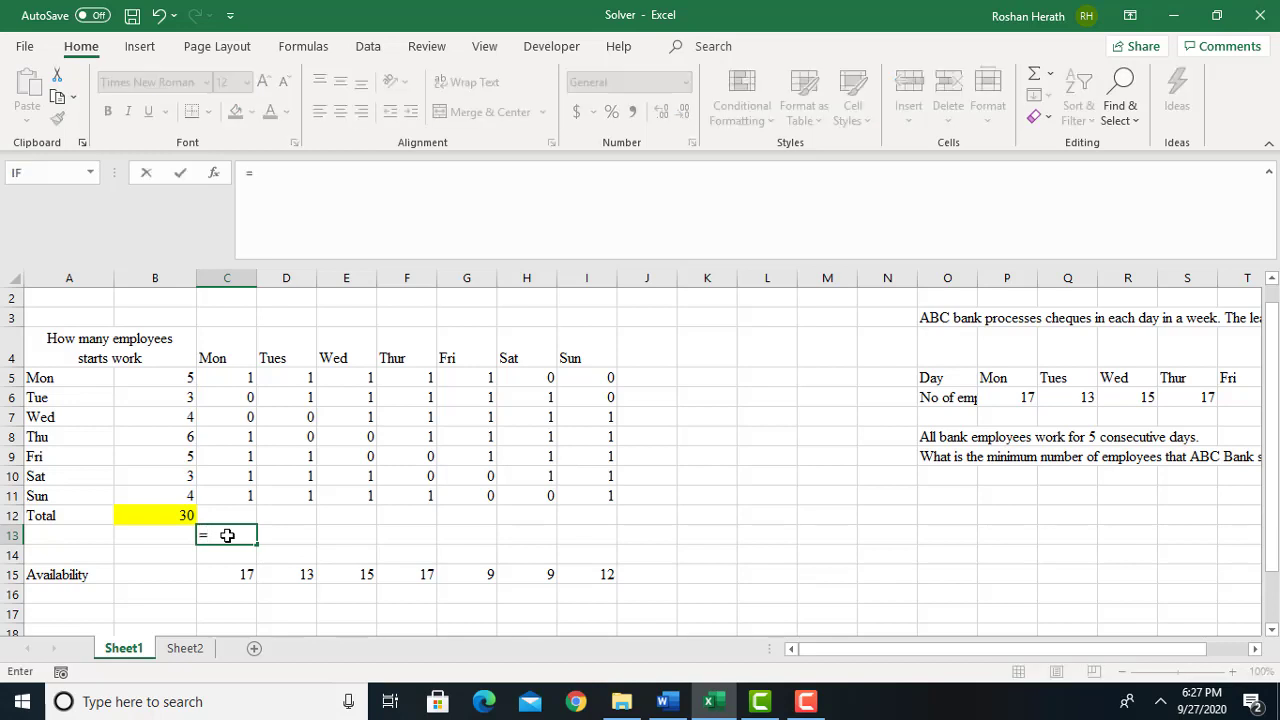
type("sum")
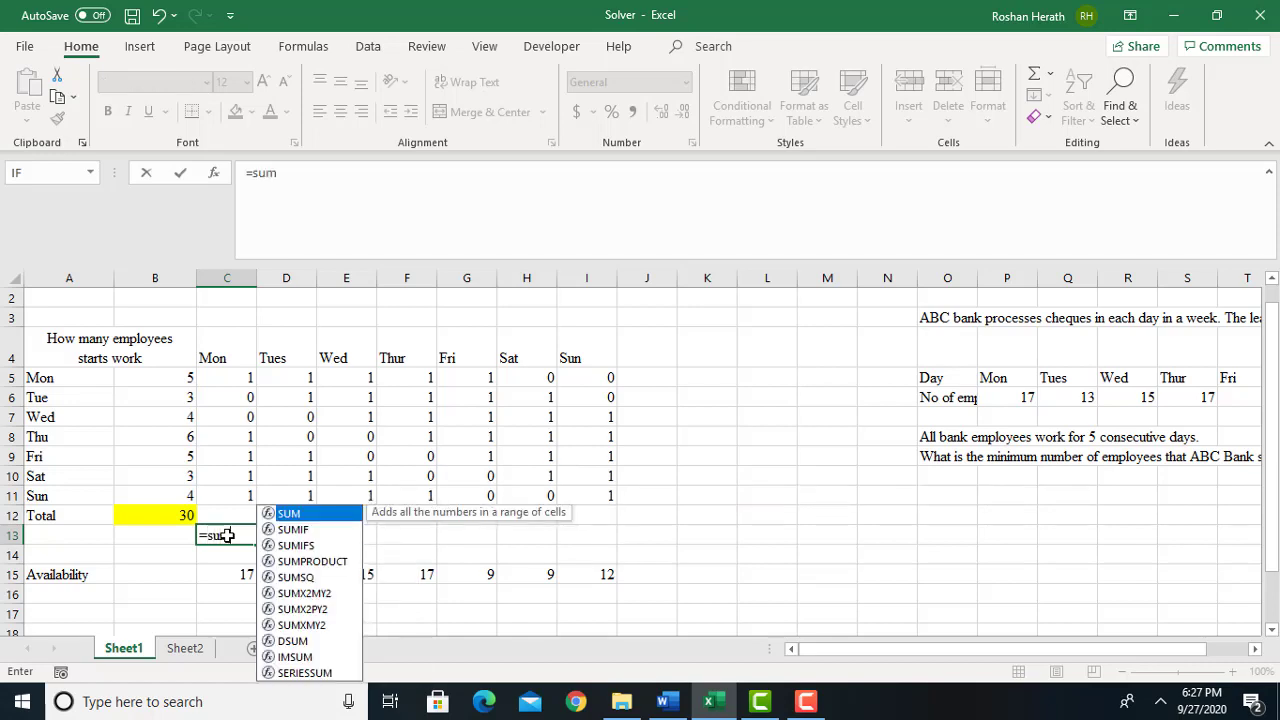
type("p")
double_click(243, 556)
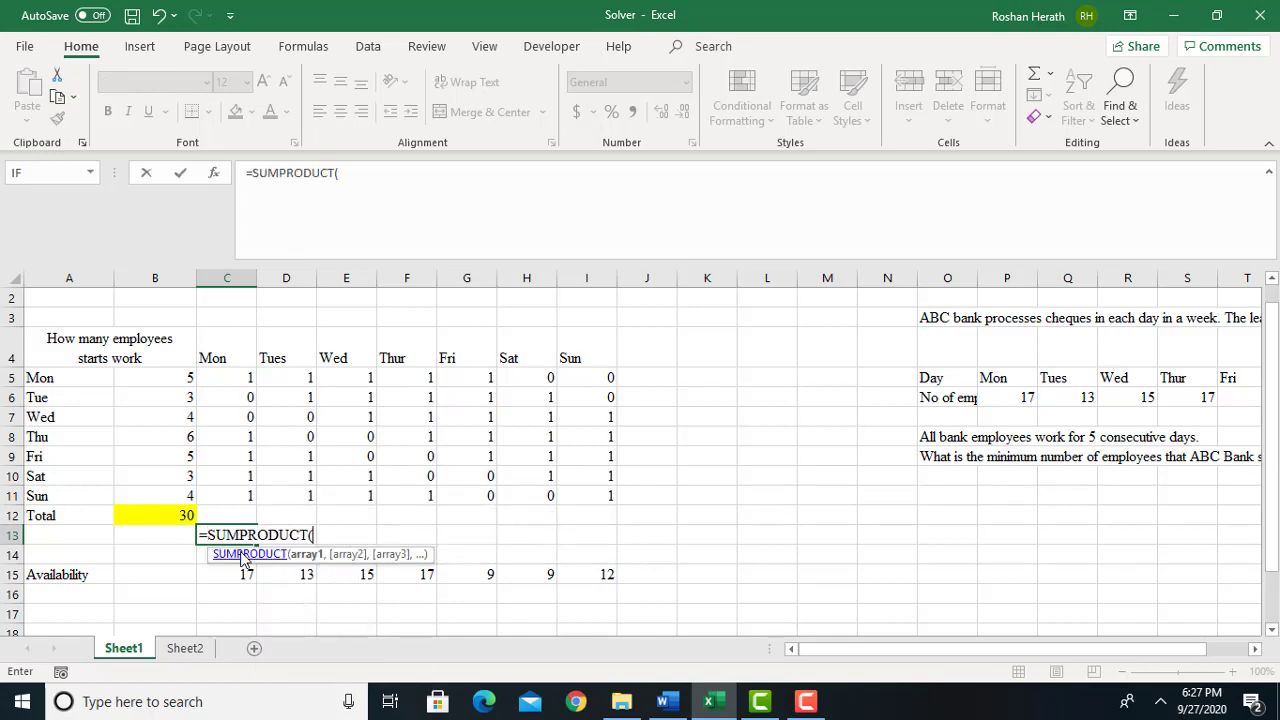
left_click(213, 174)
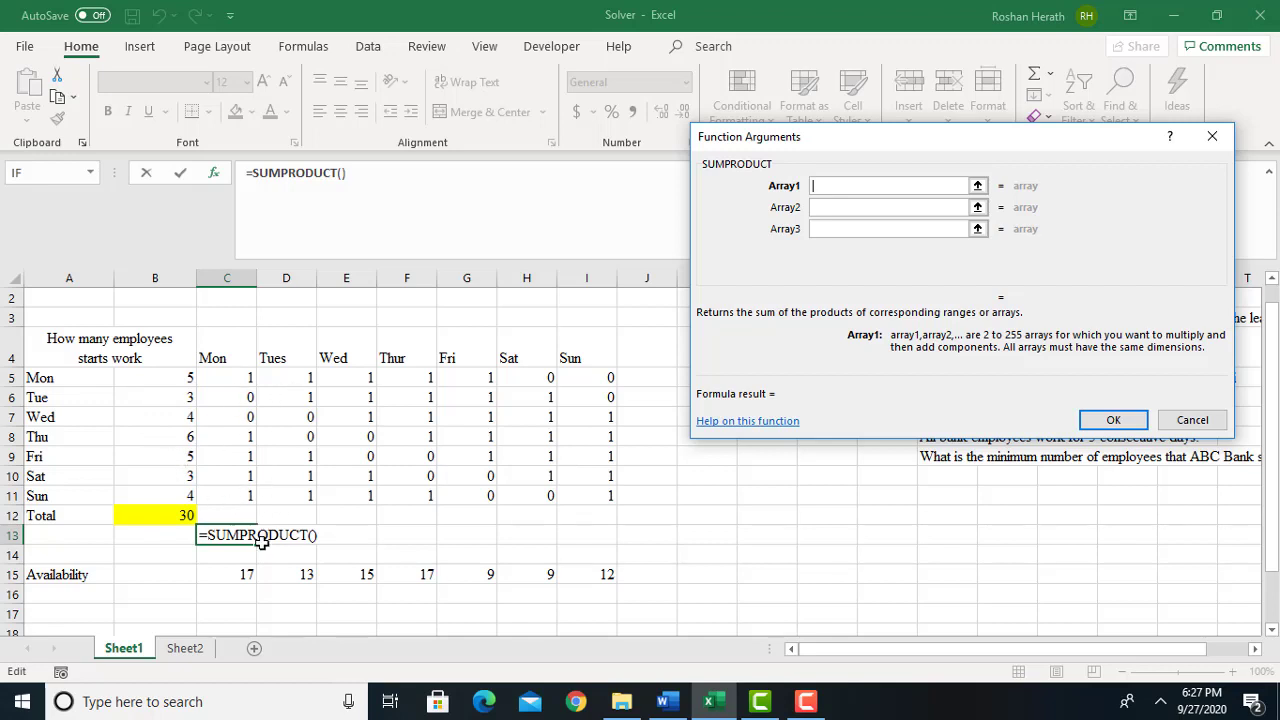
left_click_drag(174, 375, 172, 493)
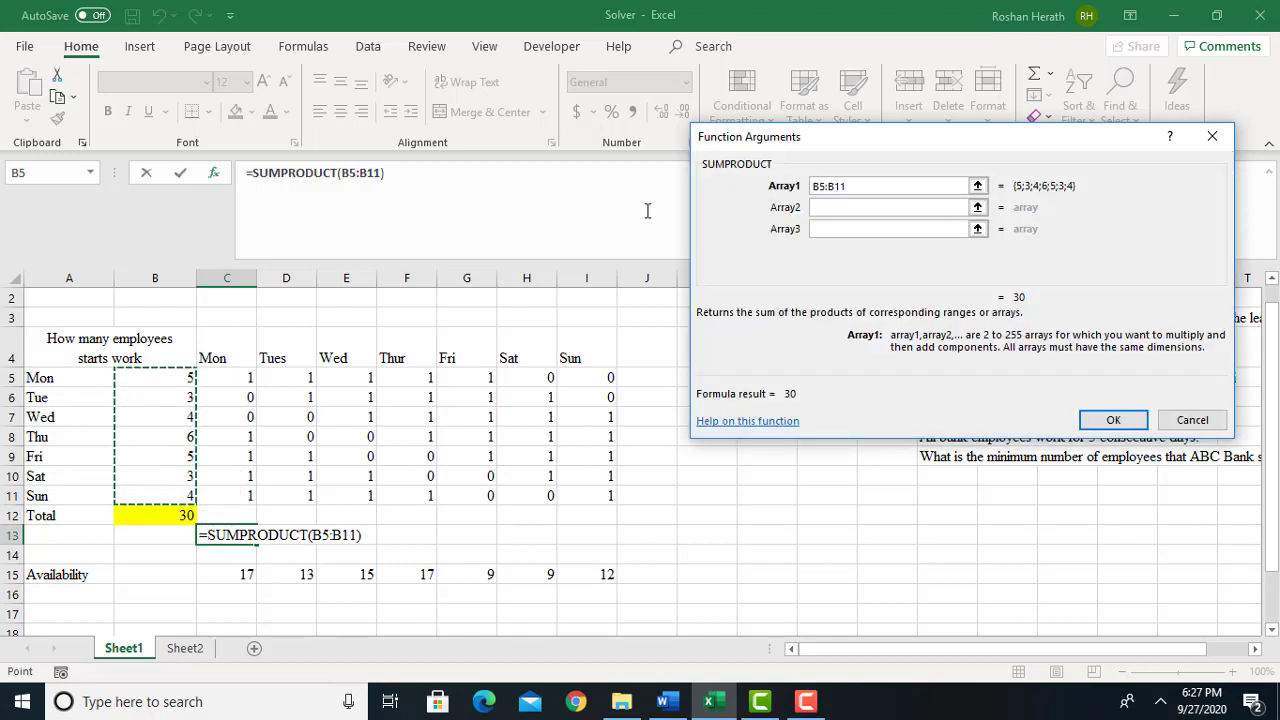
key("F4")
left_click(872, 205)
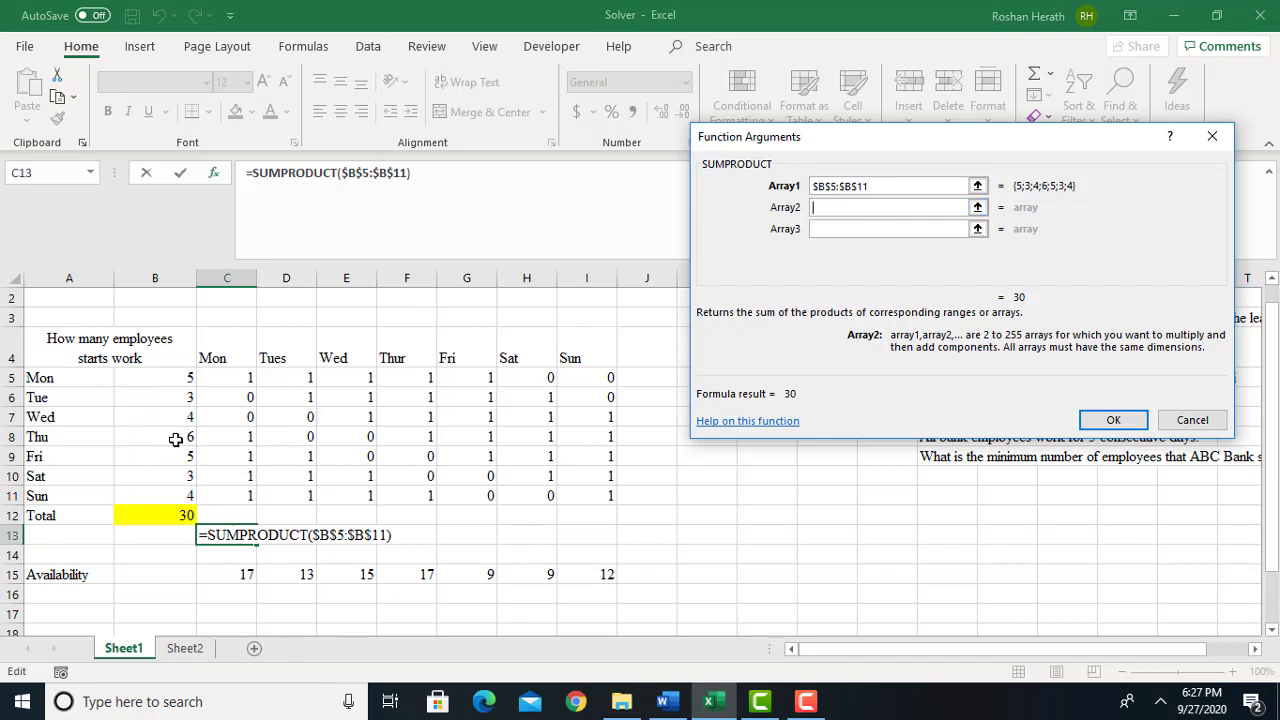
left_click_drag(221, 379, 222, 492)
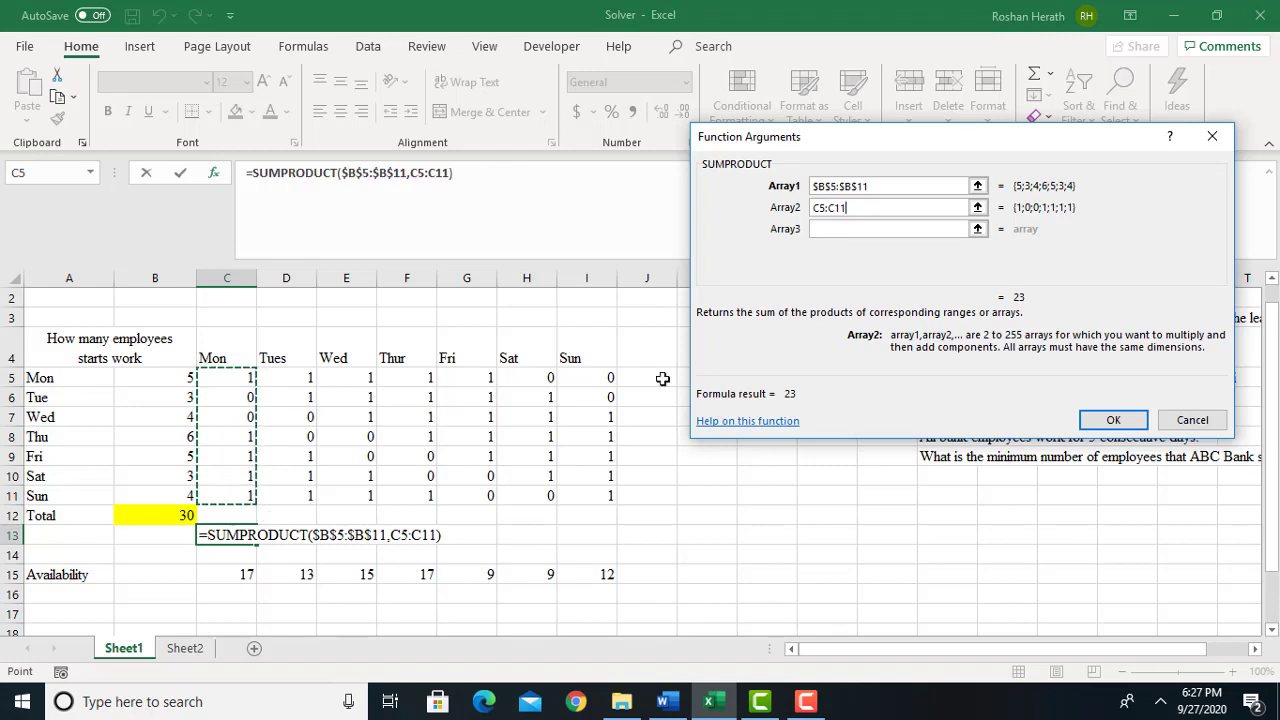
left_click(1115, 421)
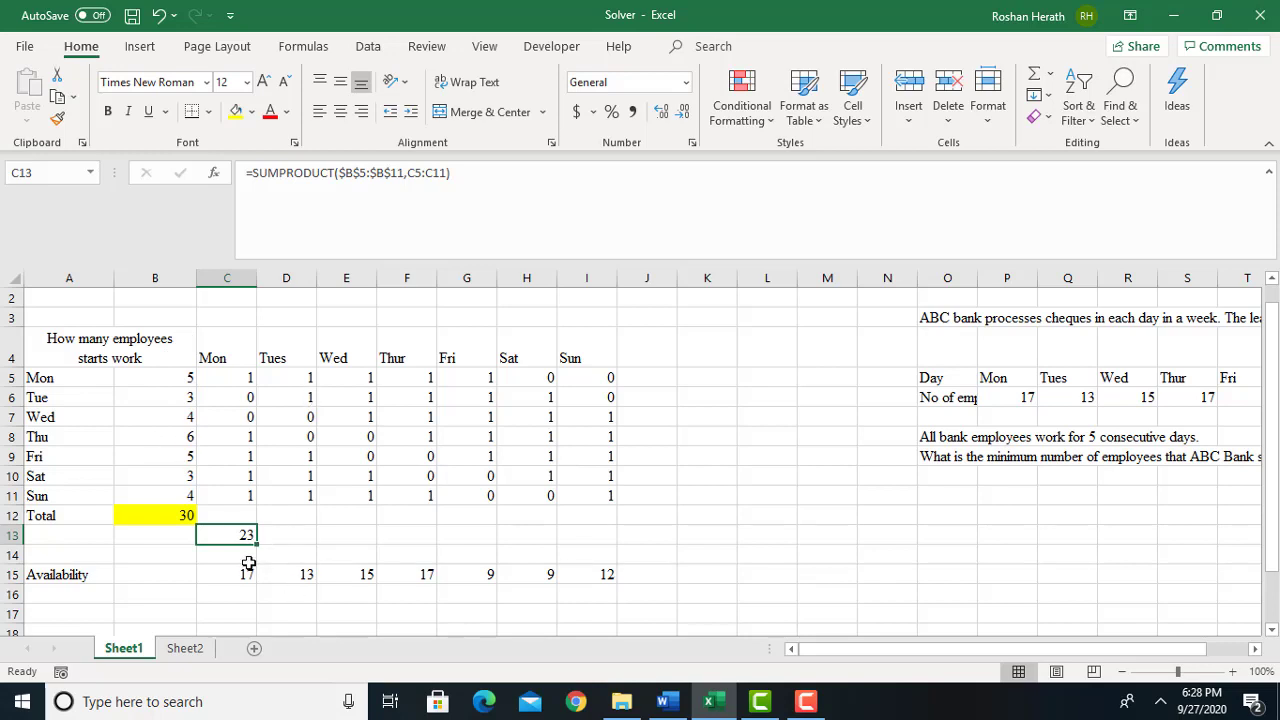
left_click_drag(258, 544, 605, 536)
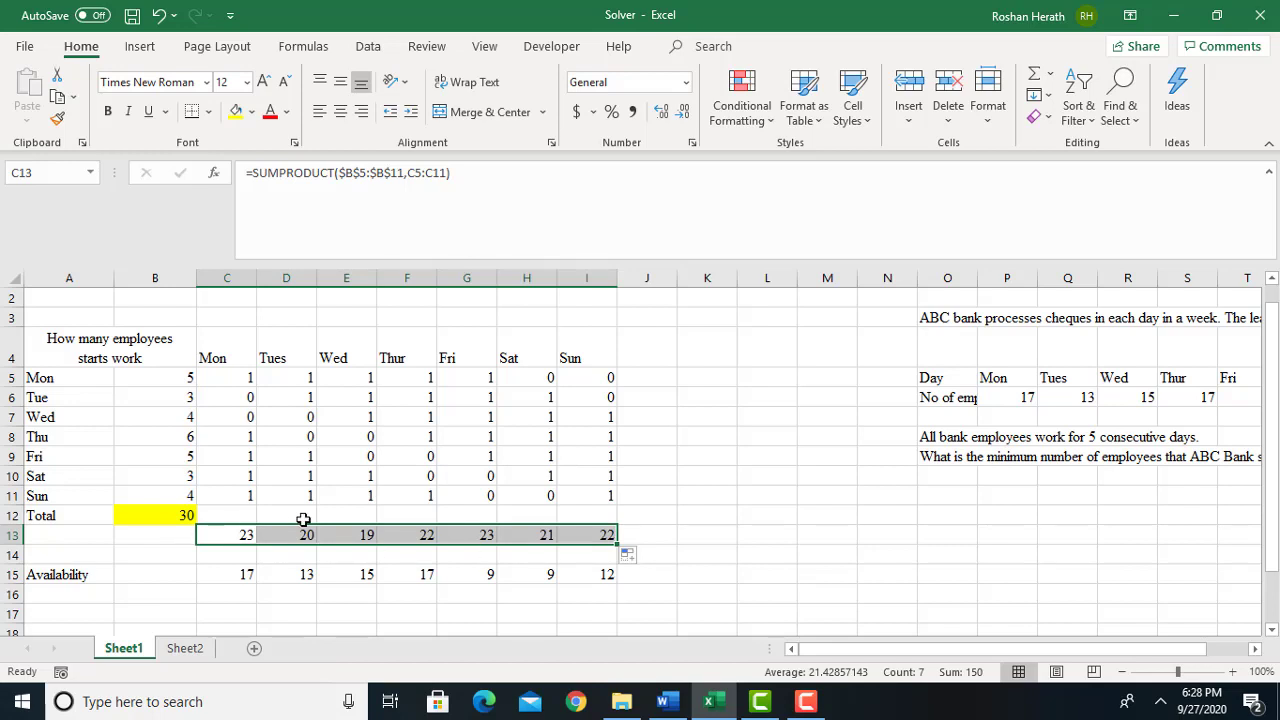
Label row 13 "Available no. of employess" in cell A13
left_click(72, 538)
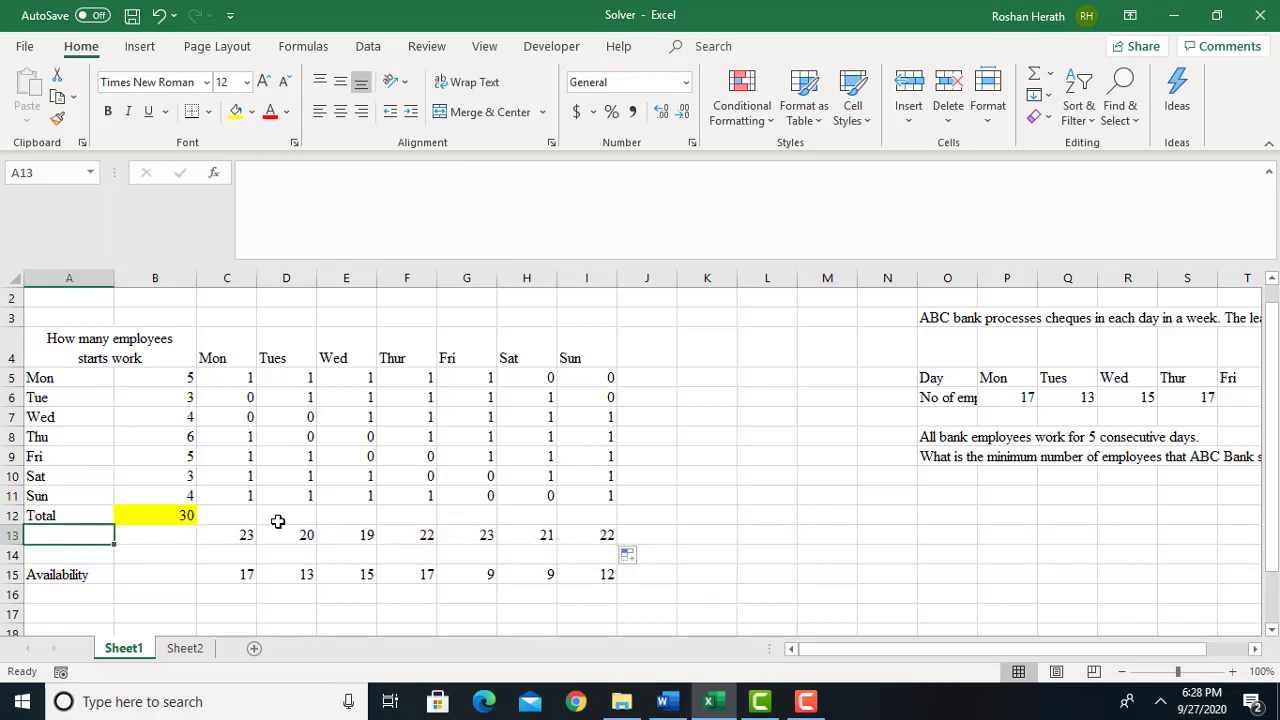
type("Availa")
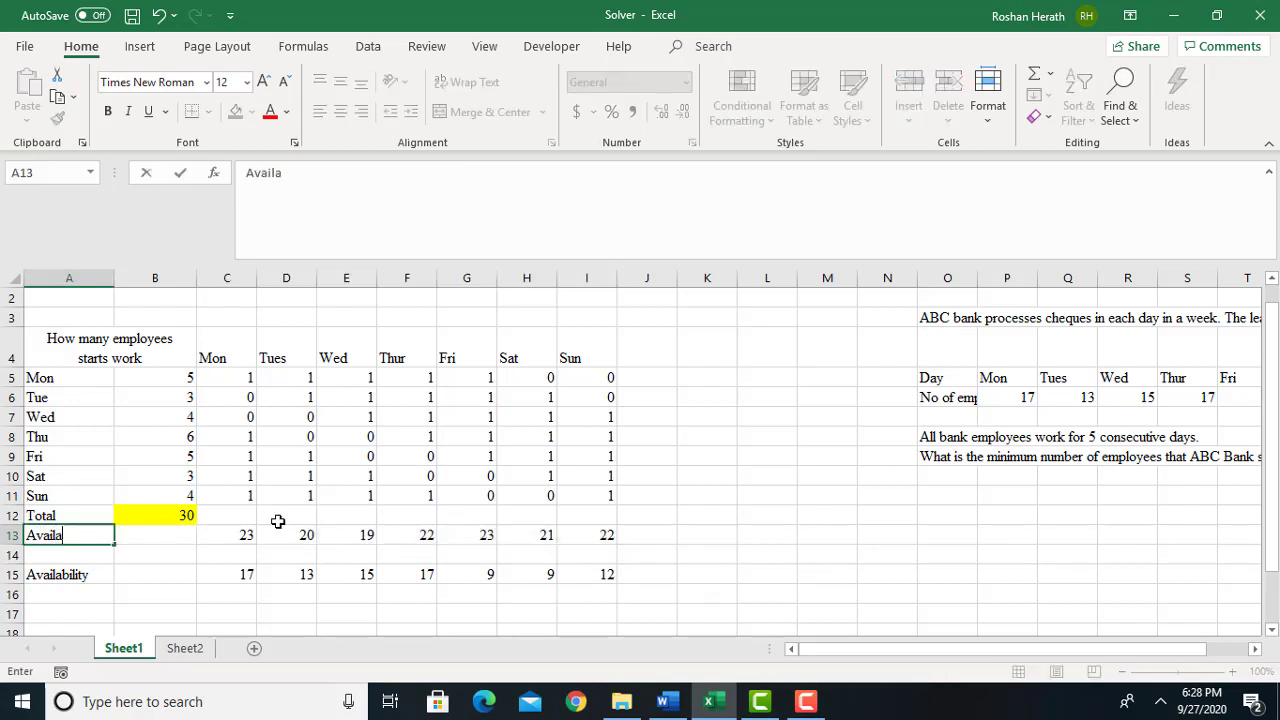
type("ble no. of employess")
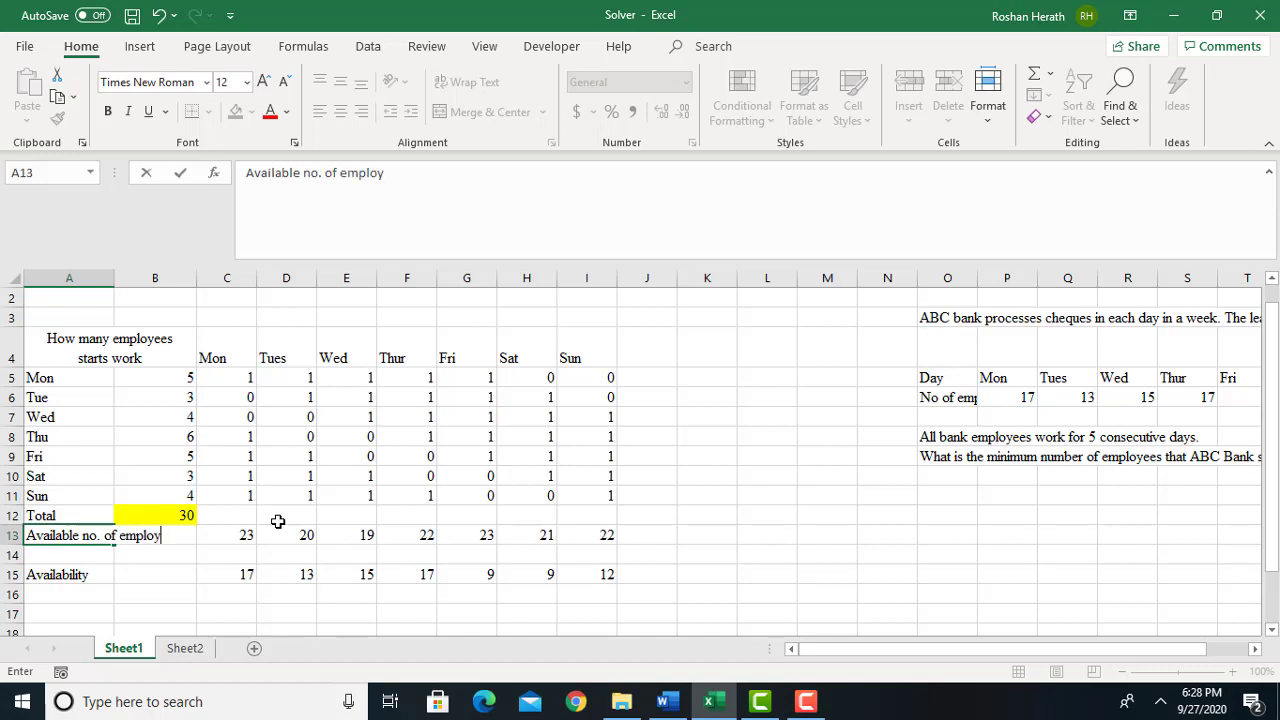
Replace the row label in cell A15 with "Required no of employees"
left_click(53, 576)
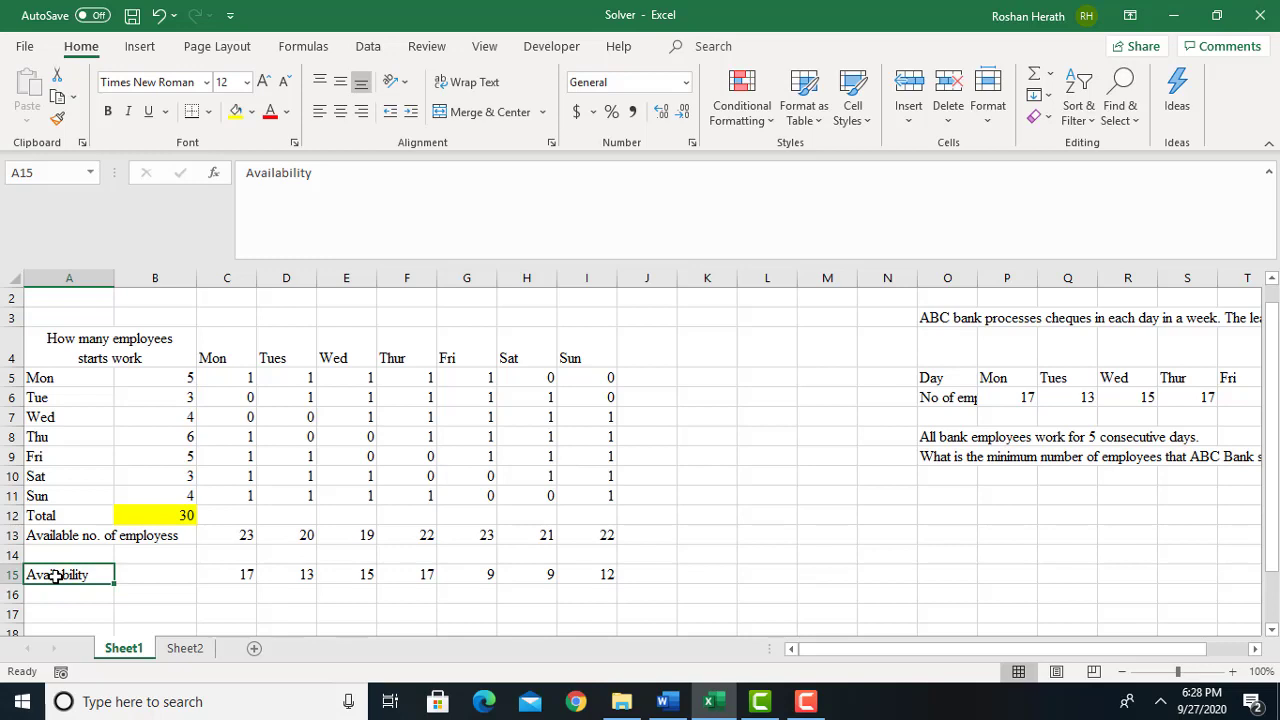
type("Req")
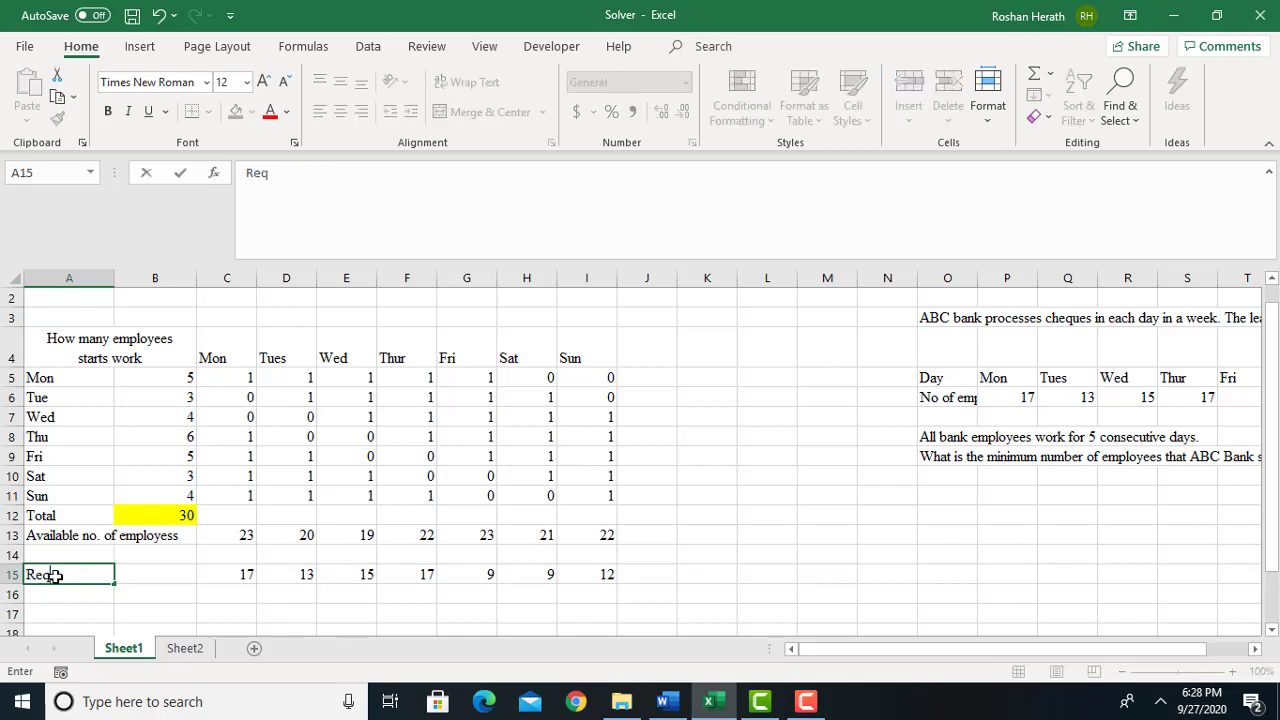
type("uired no of emplo")
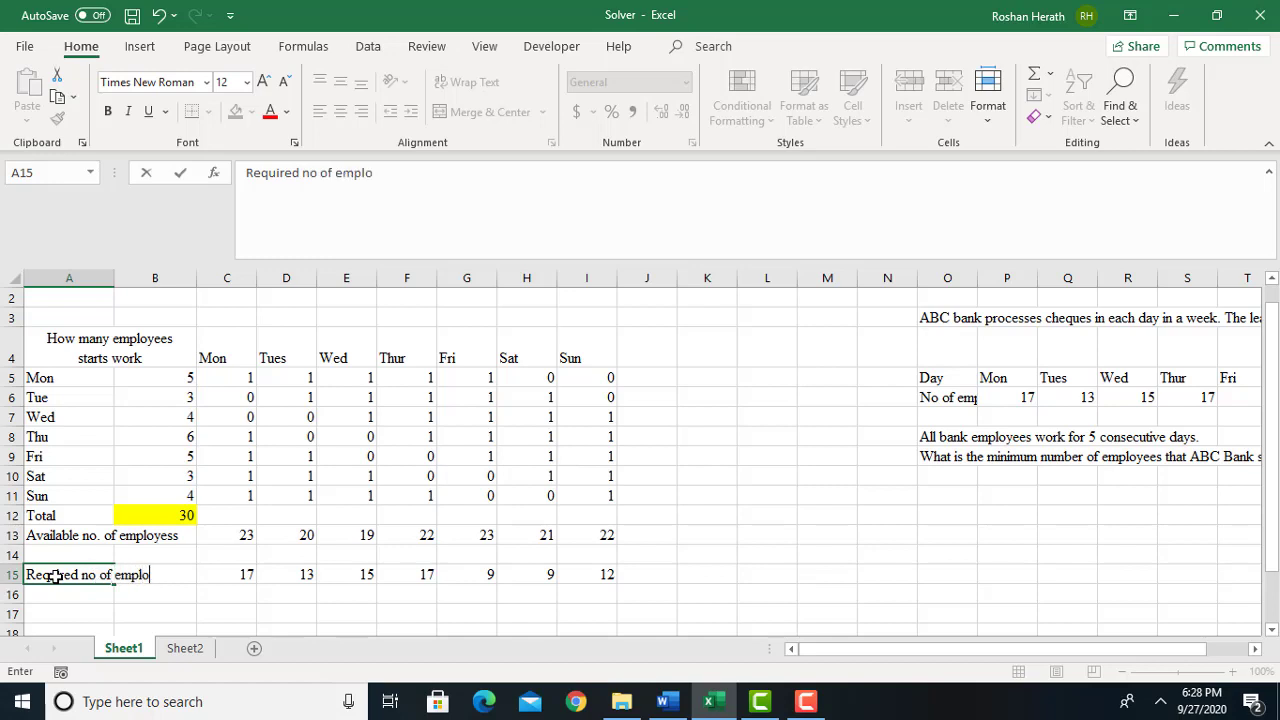
type("yees")
left_click(319, 632)
Enter the >= sign in each cell from C14 to I14, between the available and required employee rows
left_click(230, 550)
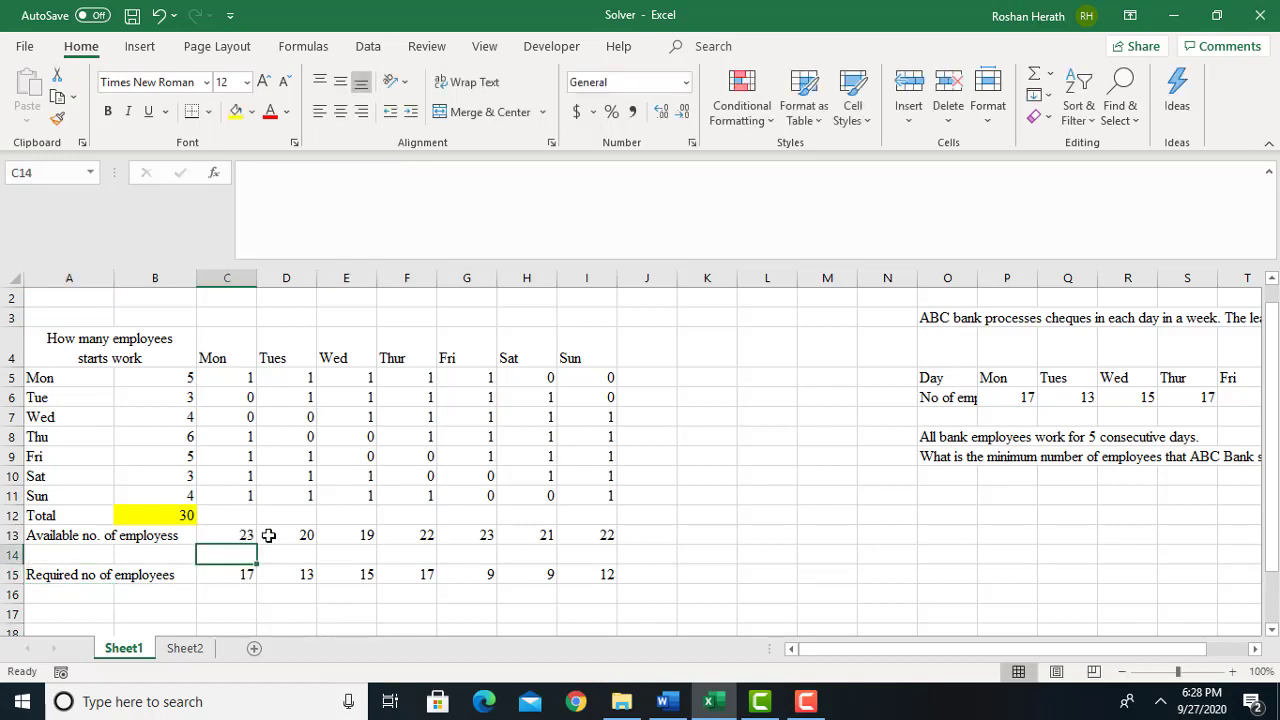
type(">=")
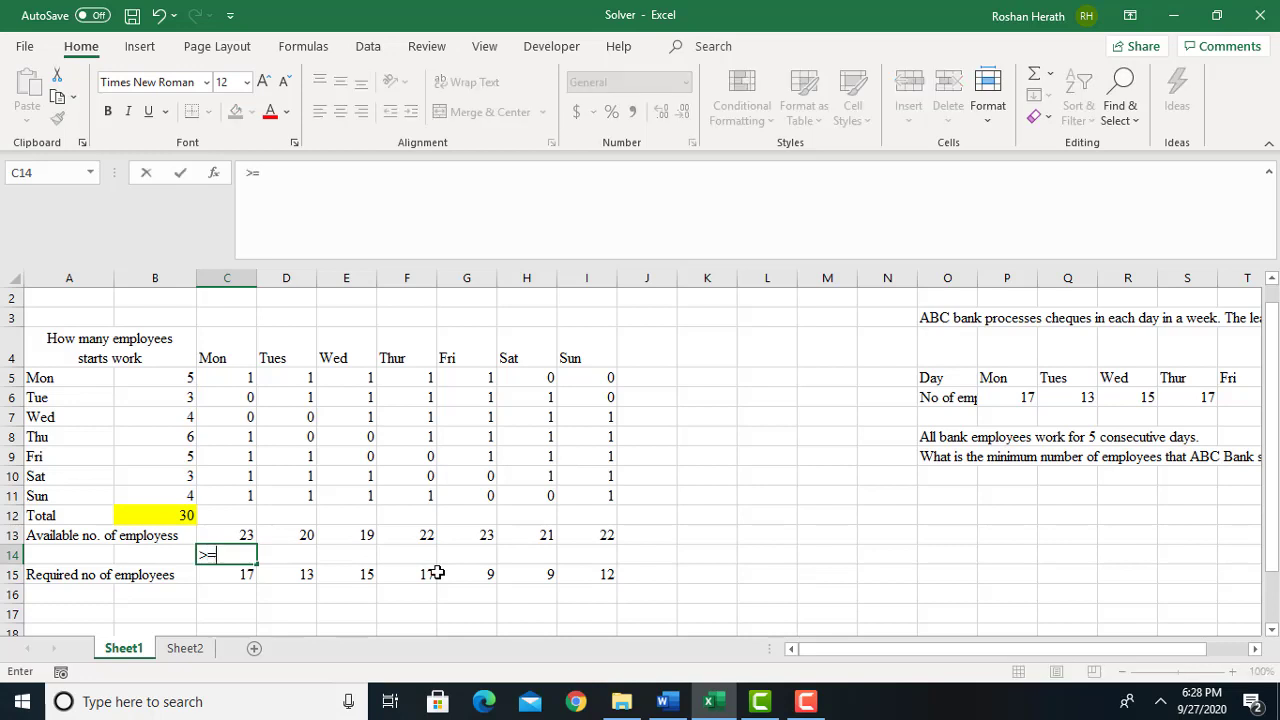
left_click(298, 558)
type(">=")
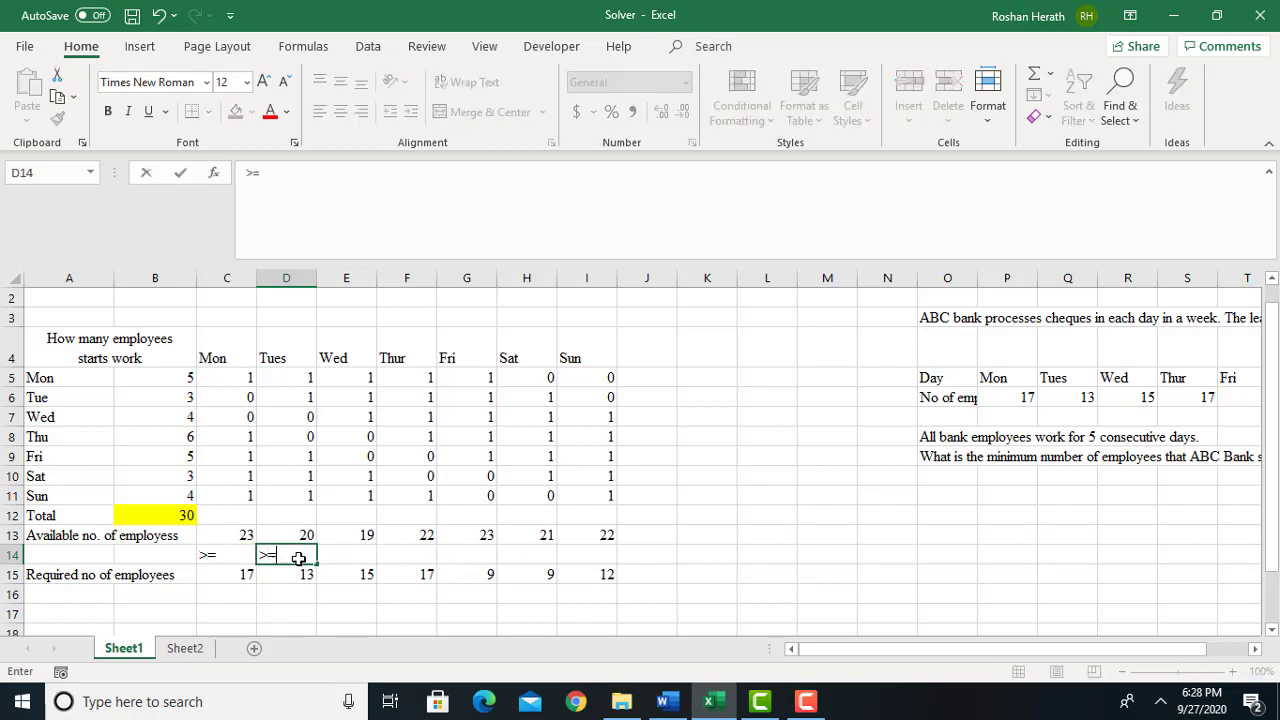
left_click(355, 558)
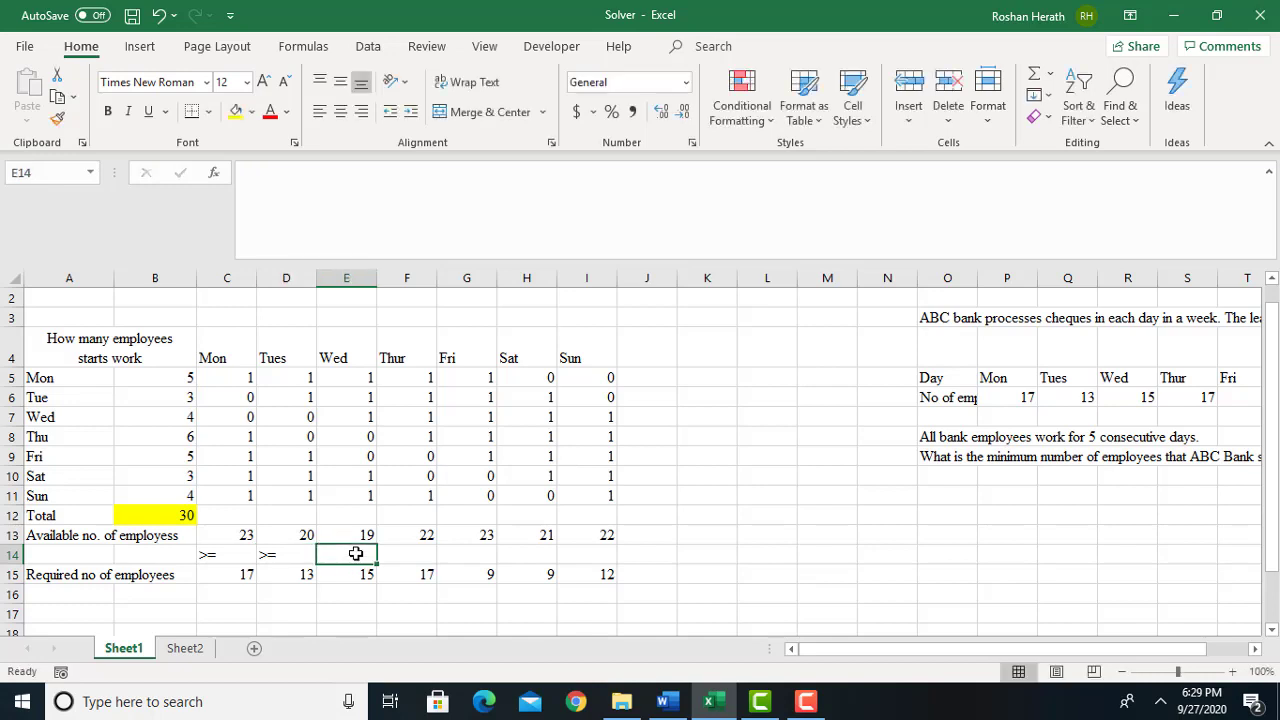
type(">=")
left_click(399, 555)
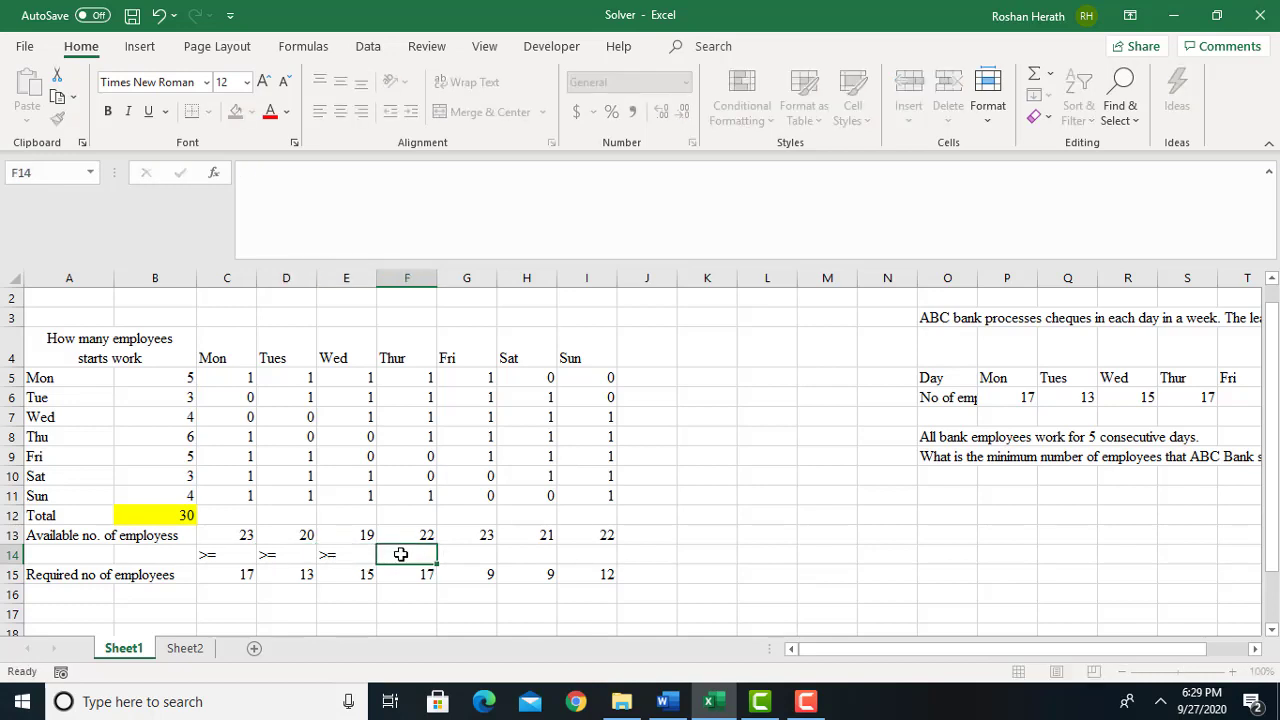
type(">=")
left_click(488, 556)
type(">=")
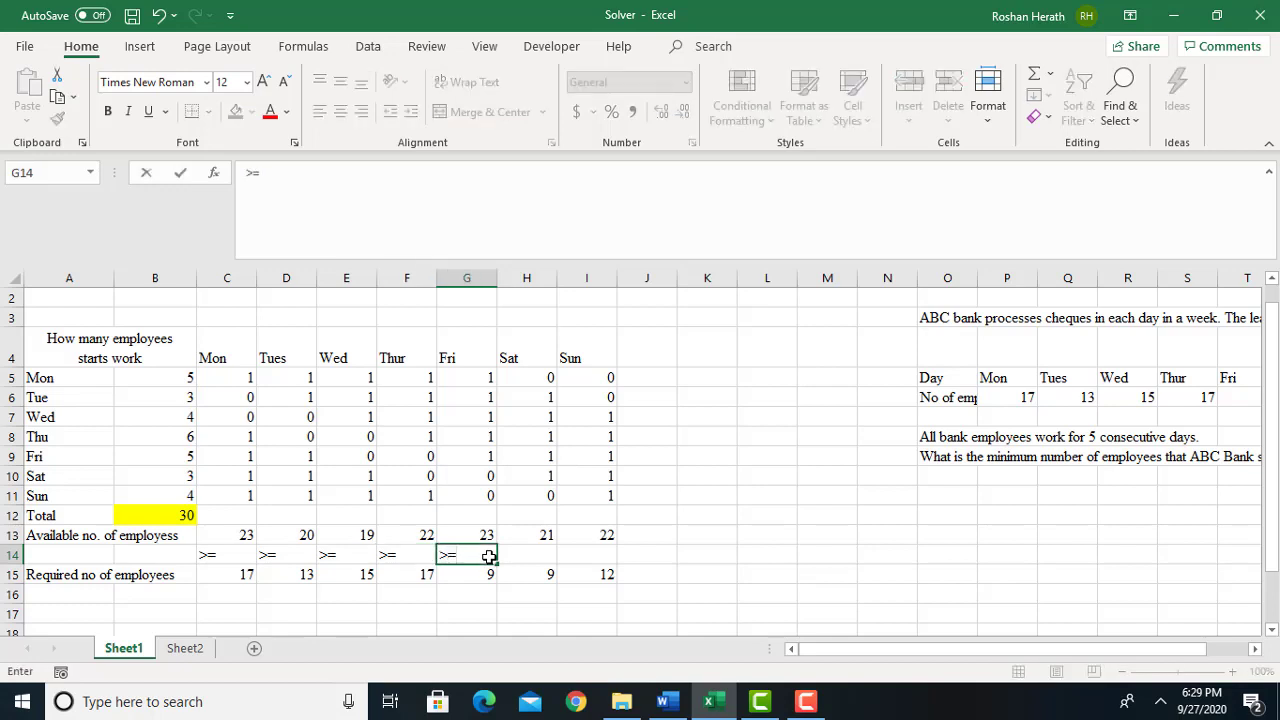
left_click(527, 553)
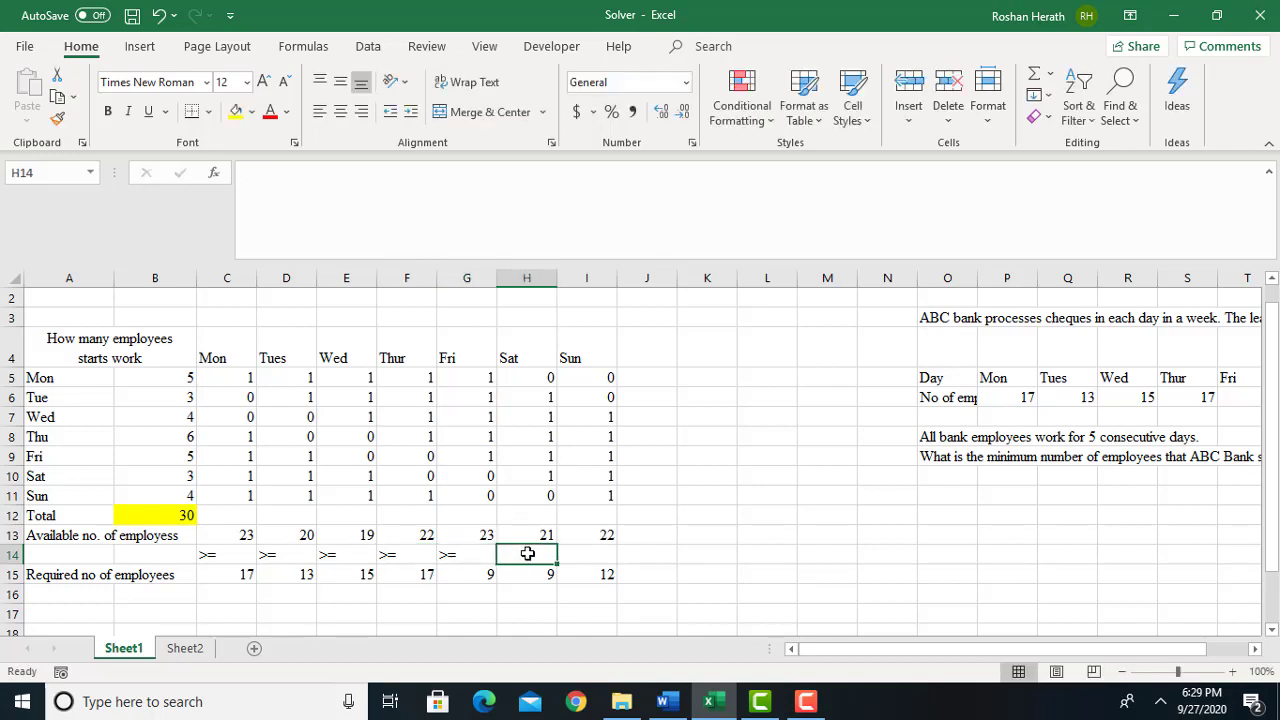
type(">=")
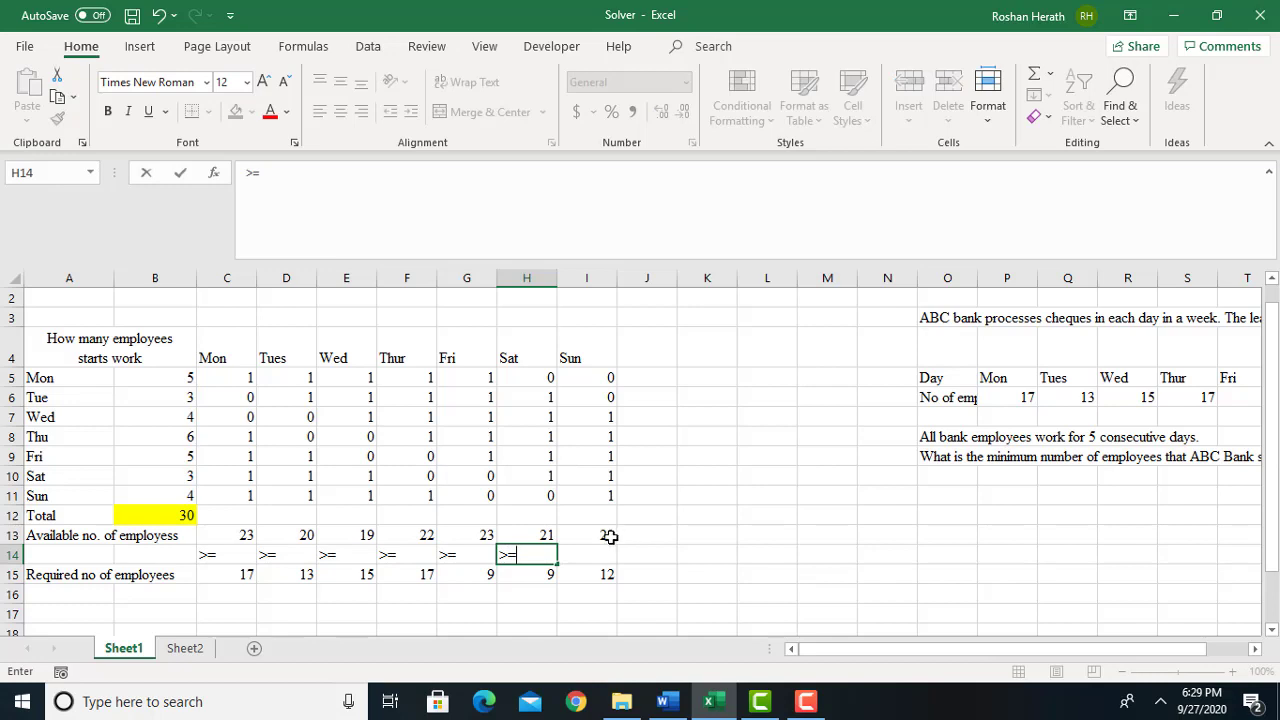
left_click(597, 548)
type(">=")
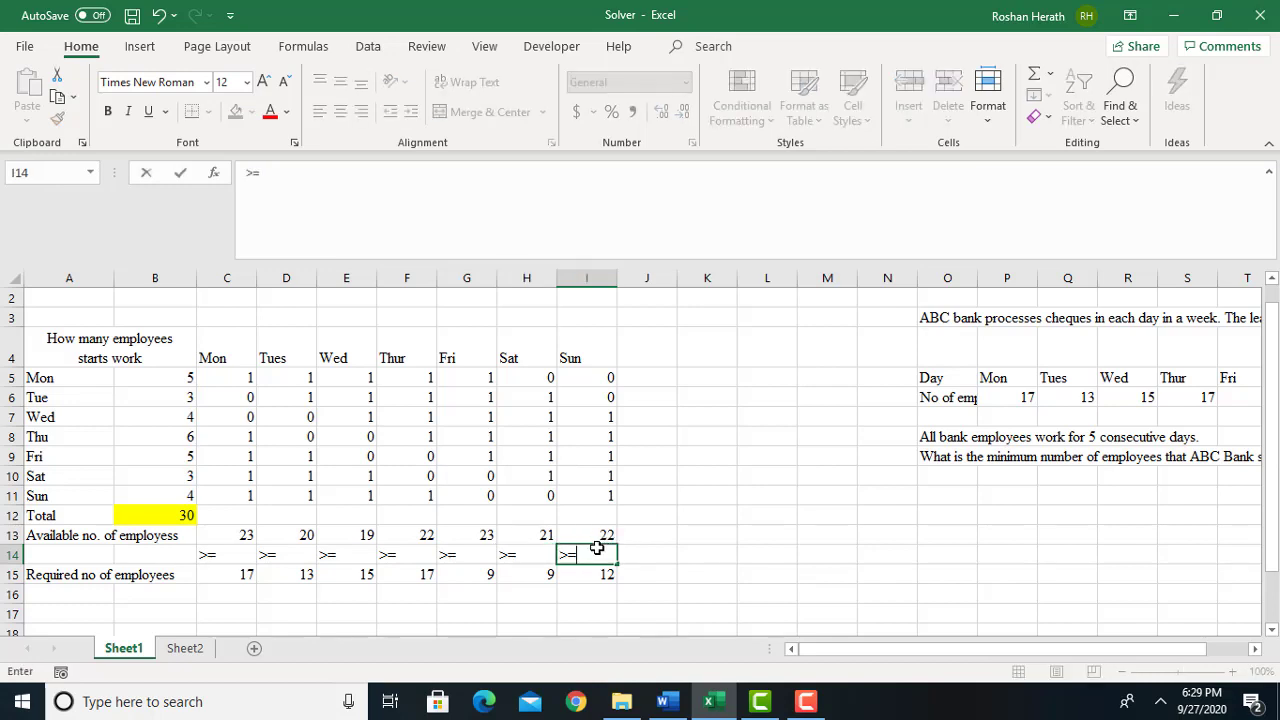
left_click(749, 554)
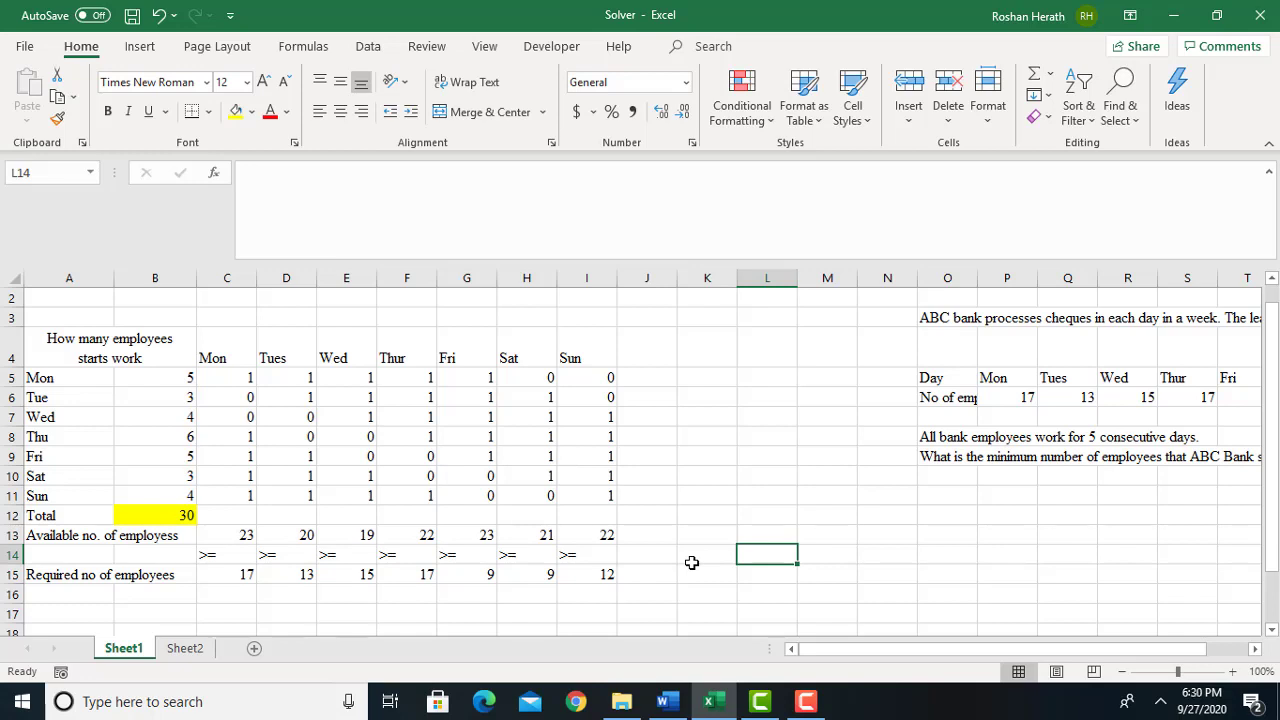
Set up Solver to minimise the total in cell B12 by changing the variable cells $B$5:$B$11
left_click(158, 510)
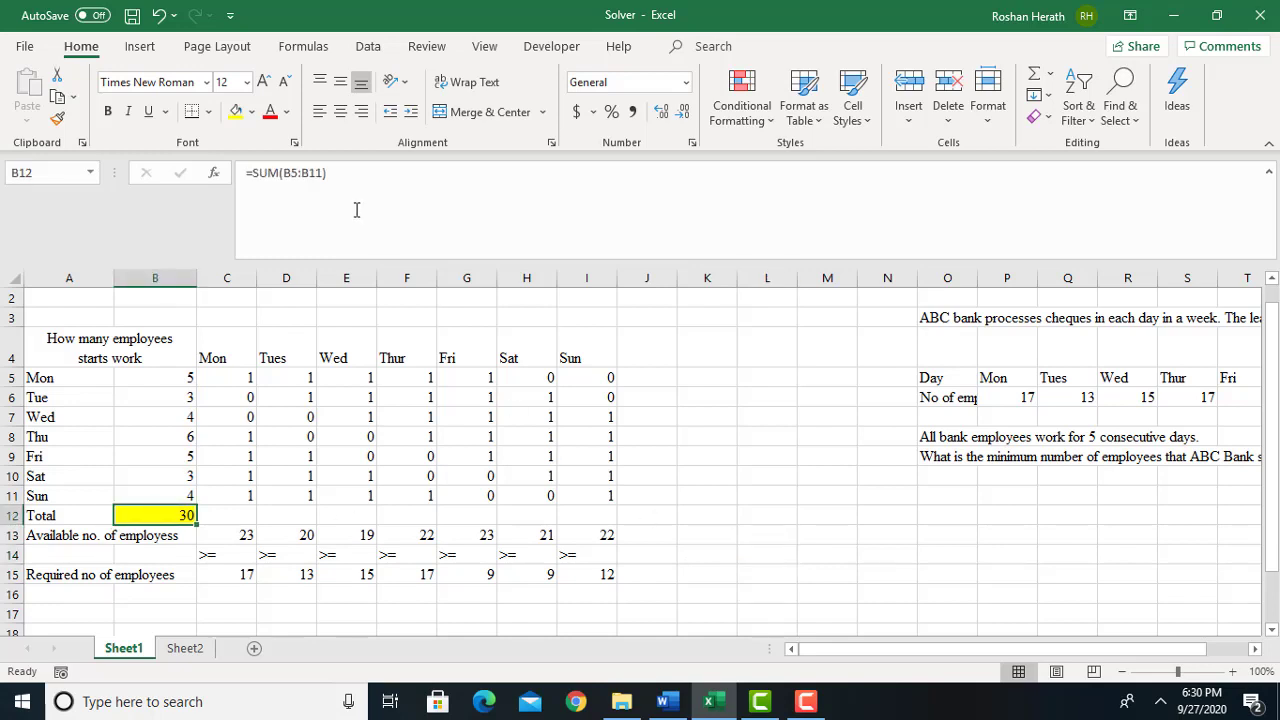
left_click(369, 47)
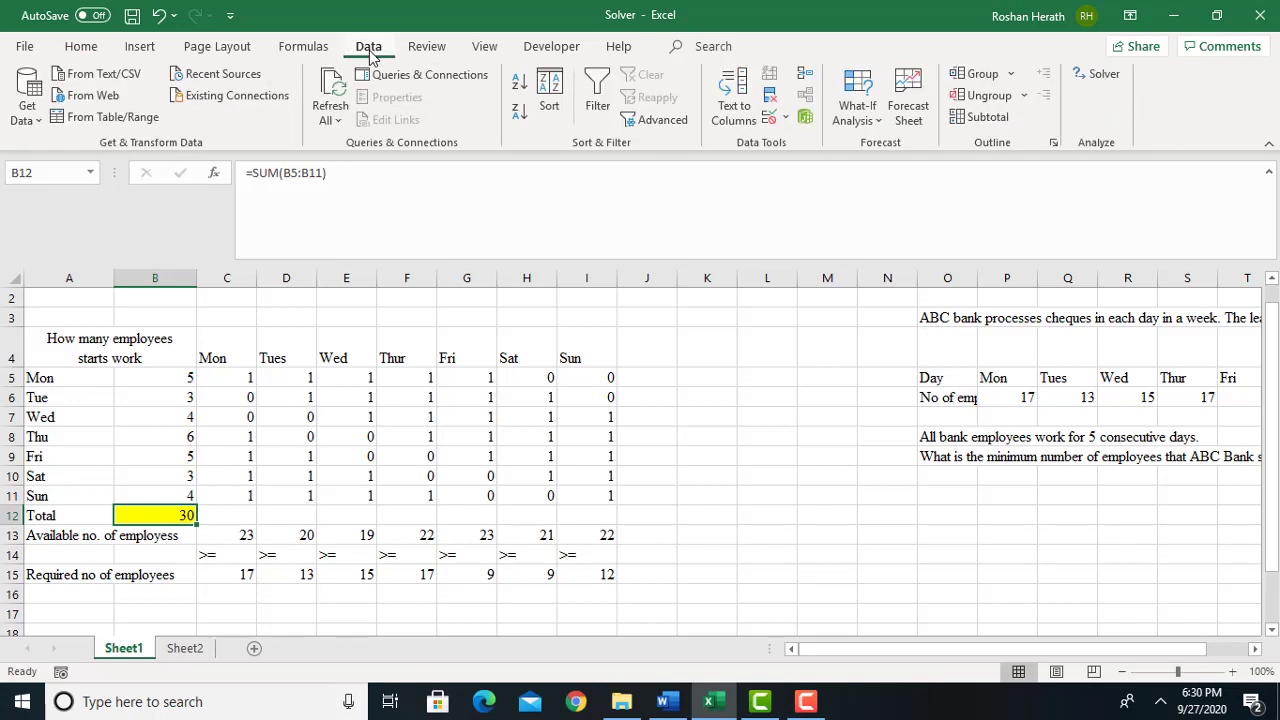
left_click(1100, 75)
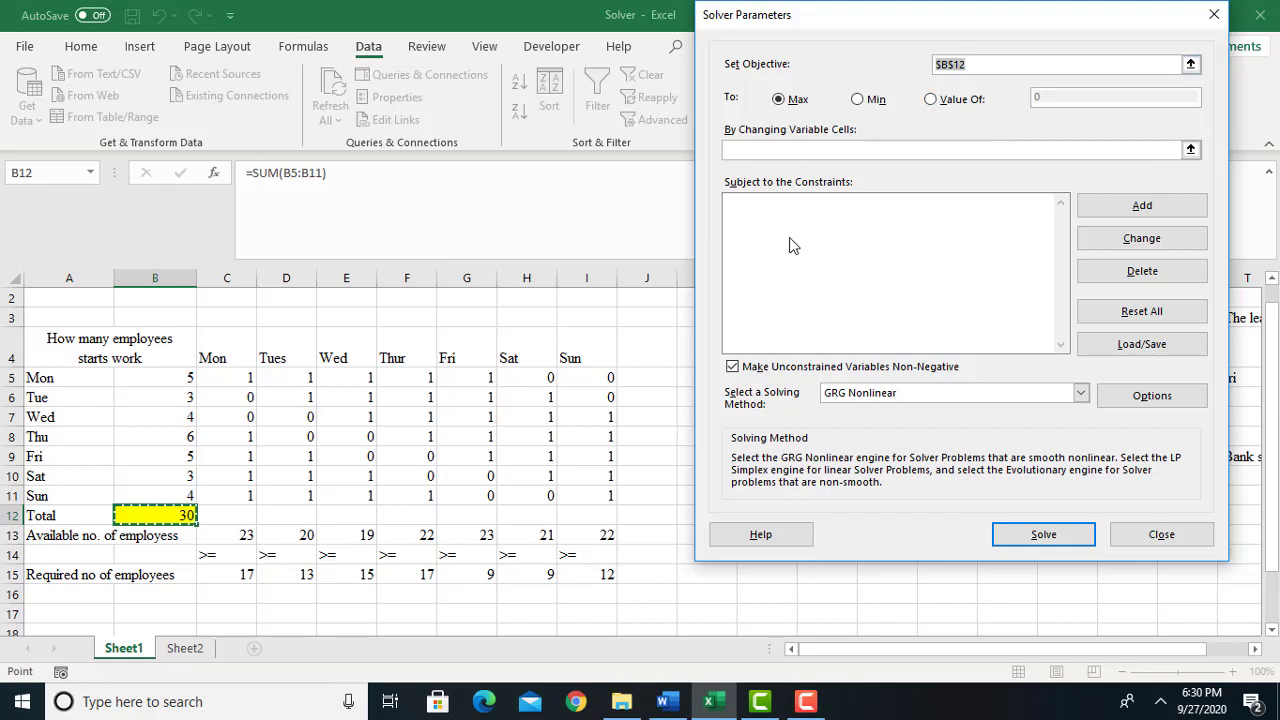
left_click(863, 107)
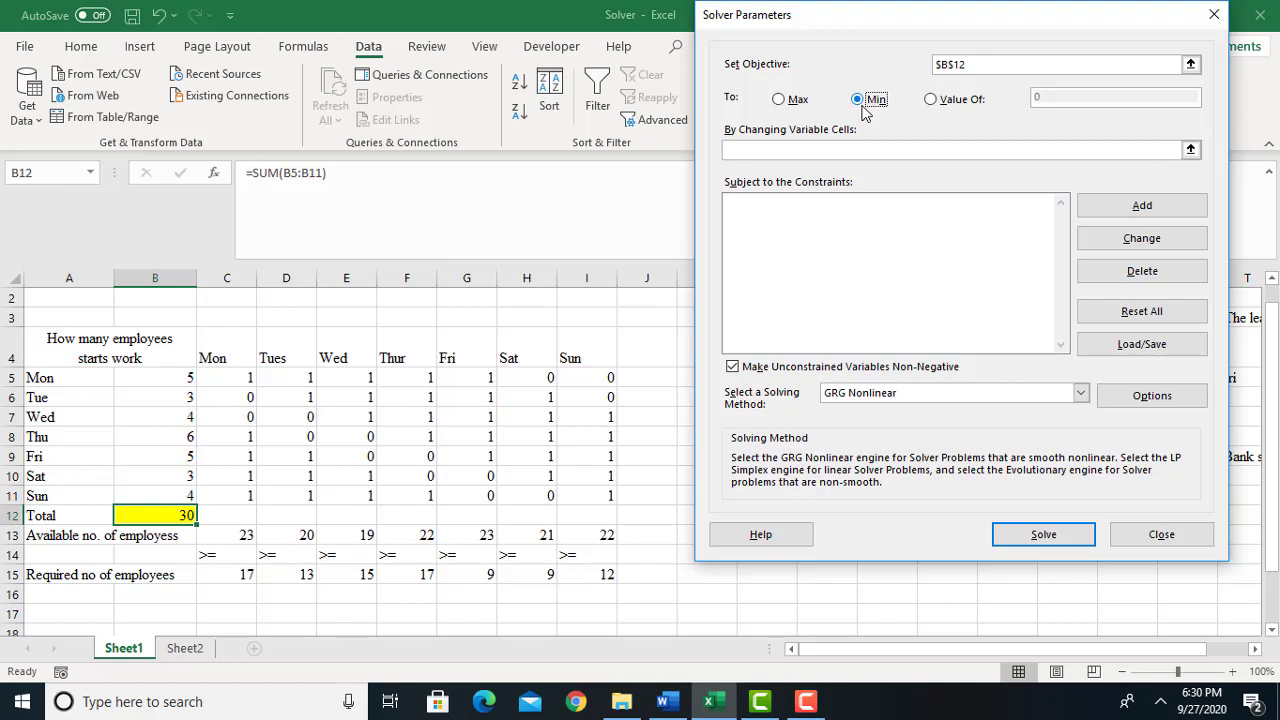
left_click(757, 158)
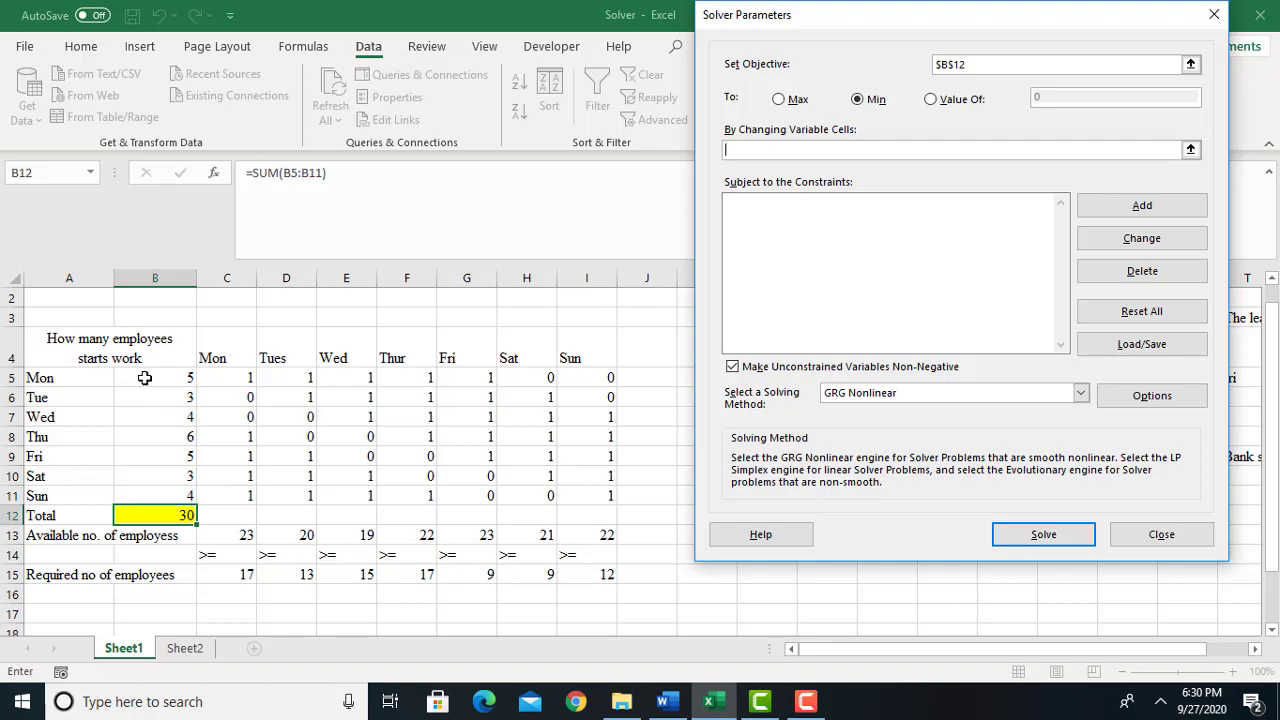
left_click_drag(145, 377, 151, 489)
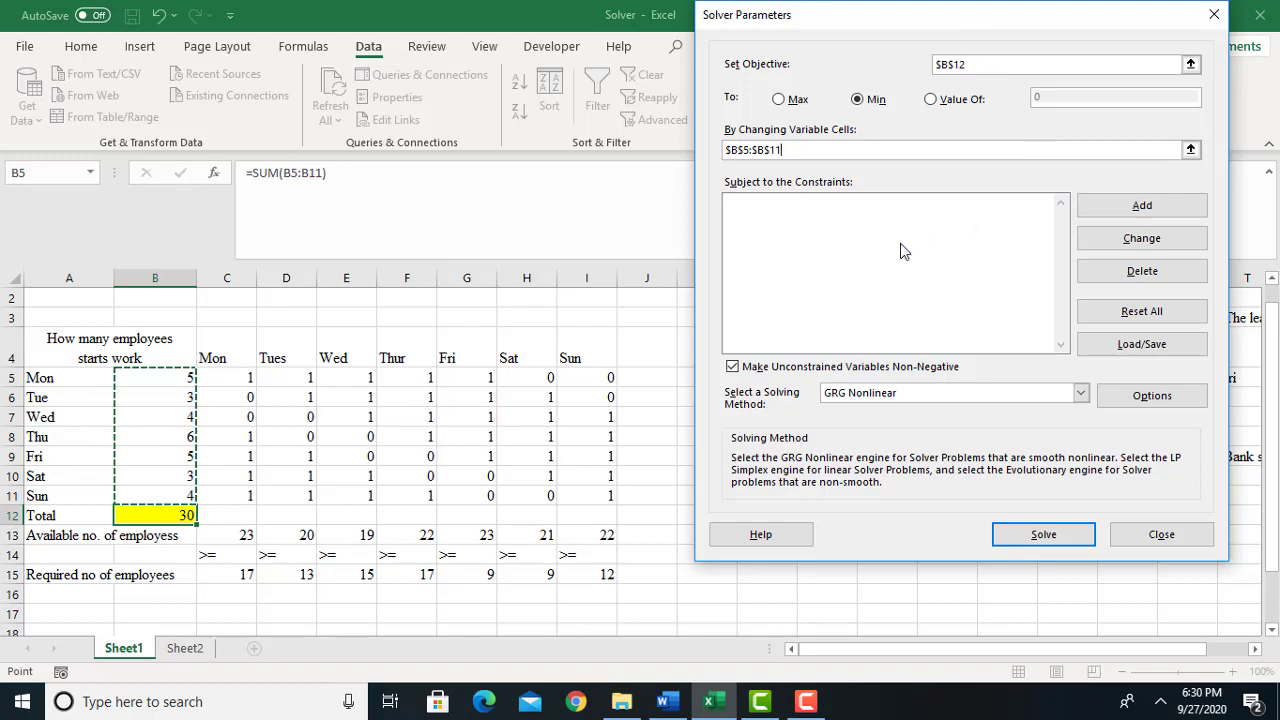
Add a Solver constraint requiring the variable cells $B$5:$B$11 to be integers
left_click(1128, 208)
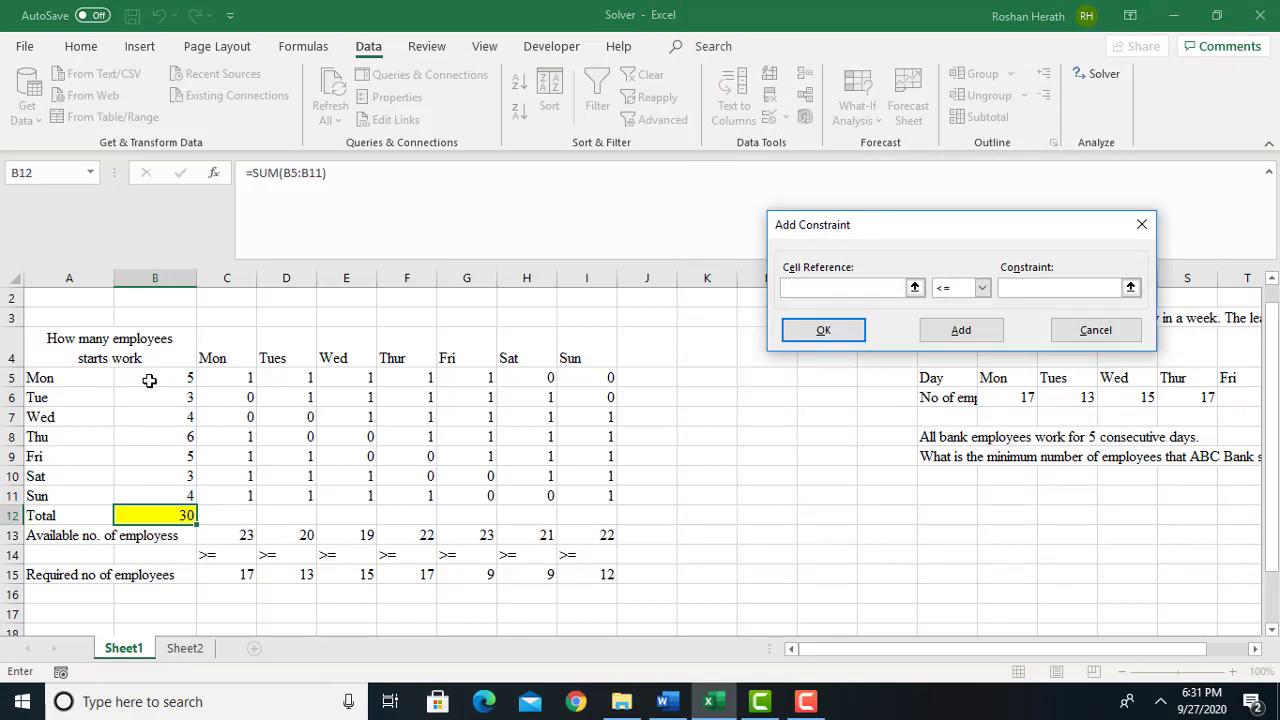
left_click_drag(157, 381, 159, 497)
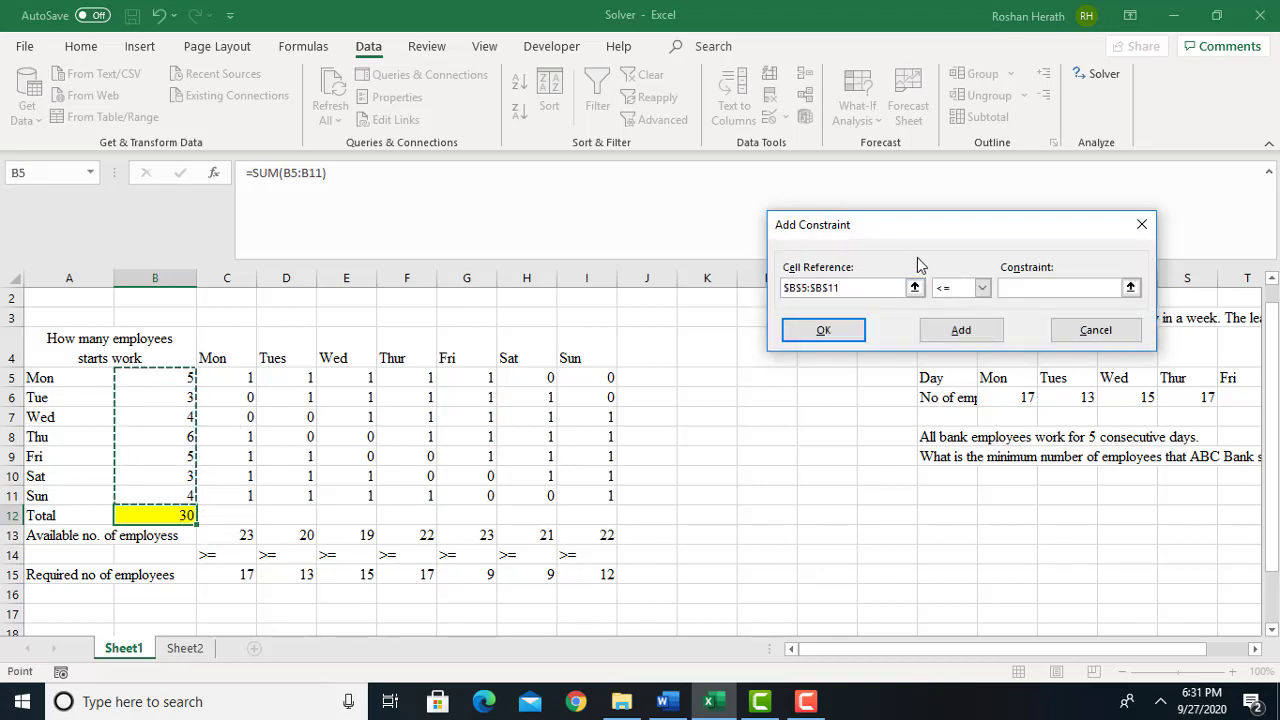
left_click(984, 288)
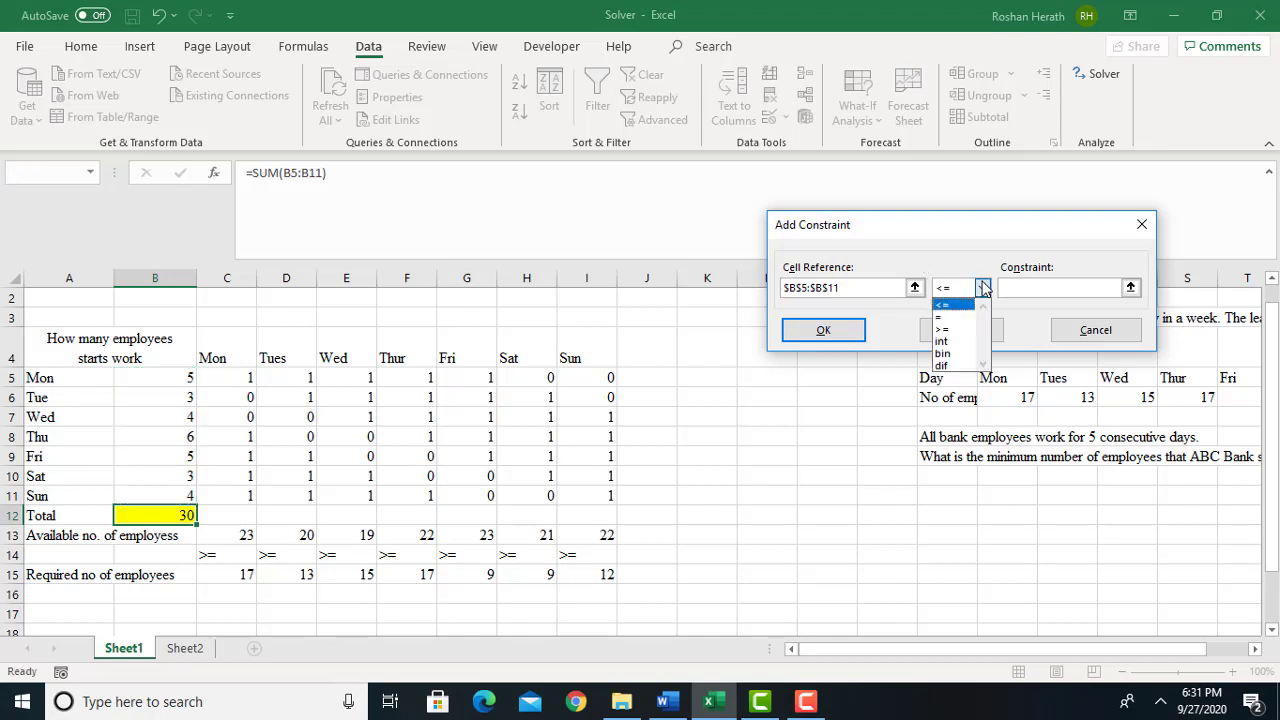
left_click(942, 341)
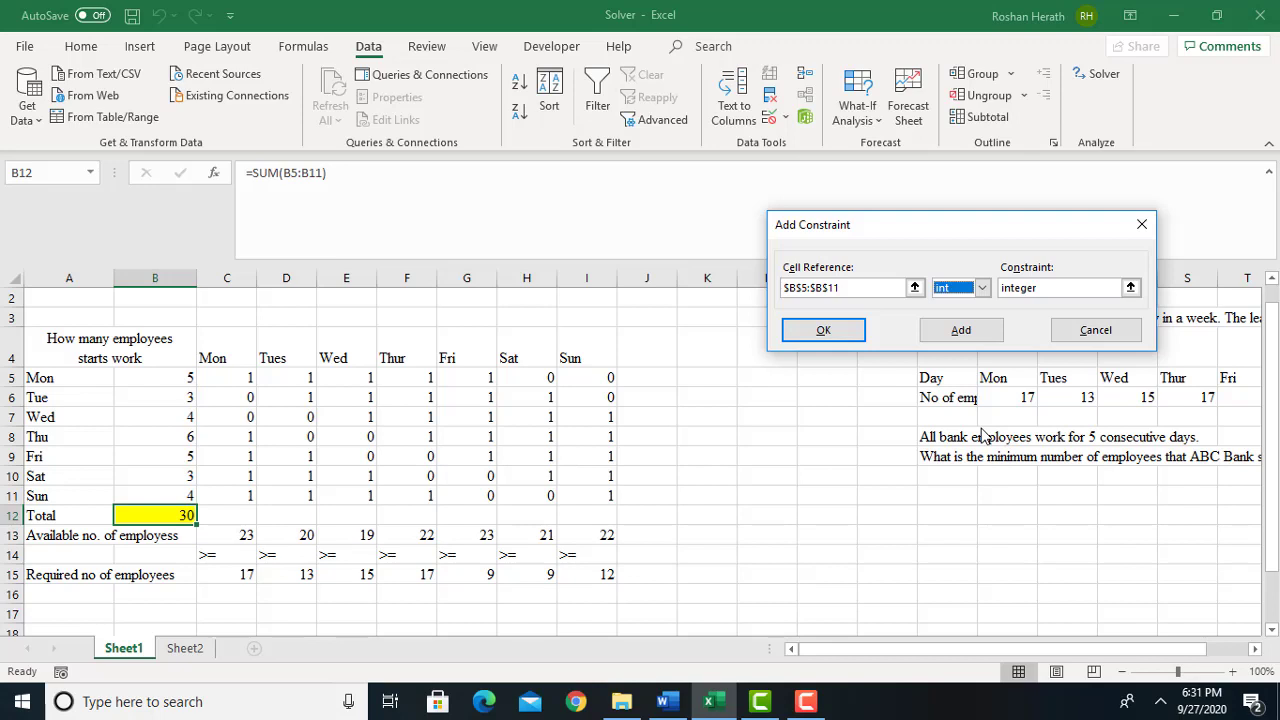
left_click(924, 340)
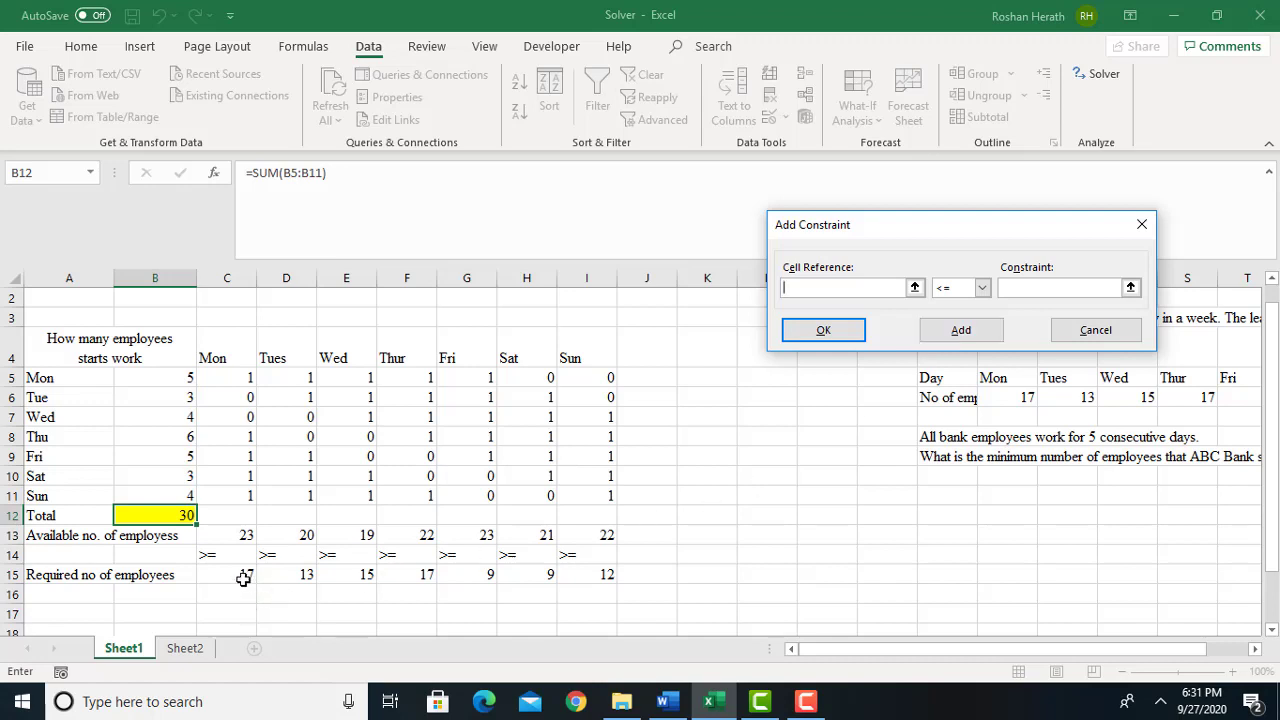
Add a Solver constraint that available employees $C$13:$I$13 are >= required employees $C$15:$I$15, and return to the Solver parameters
left_click_drag(233, 532, 577, 533)
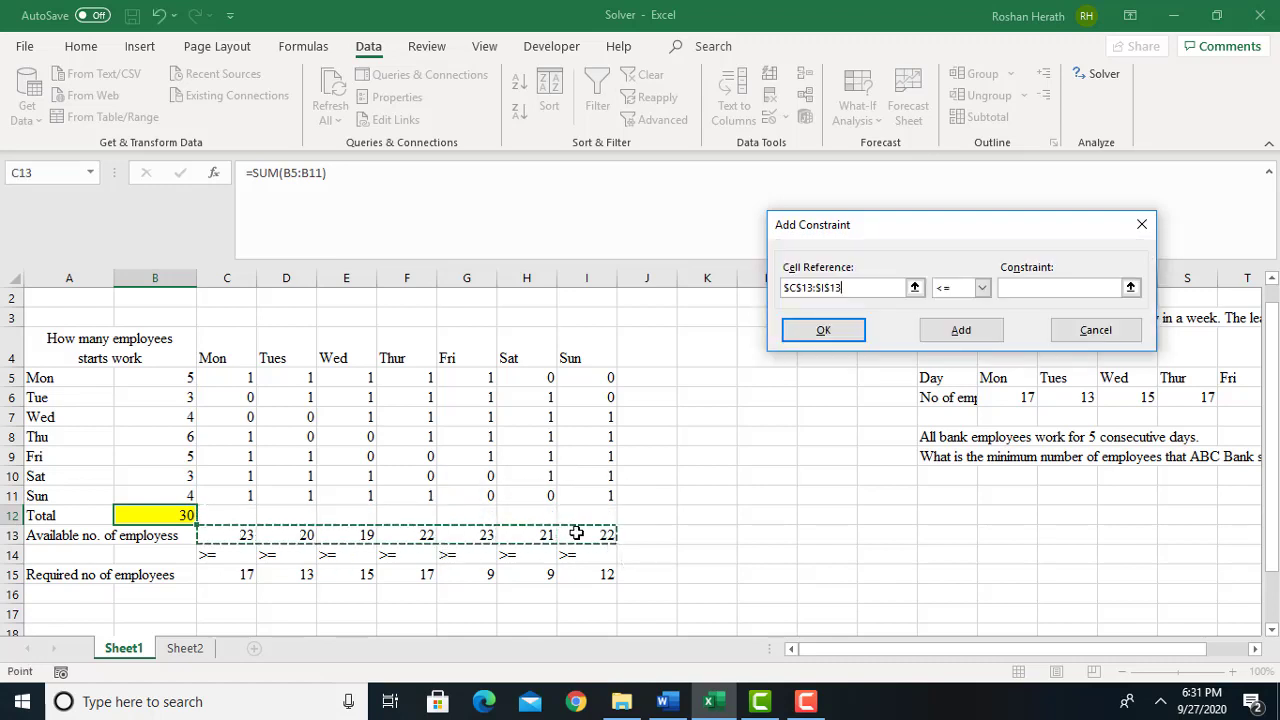
left_click(983, 288)
left_click(943, 329)
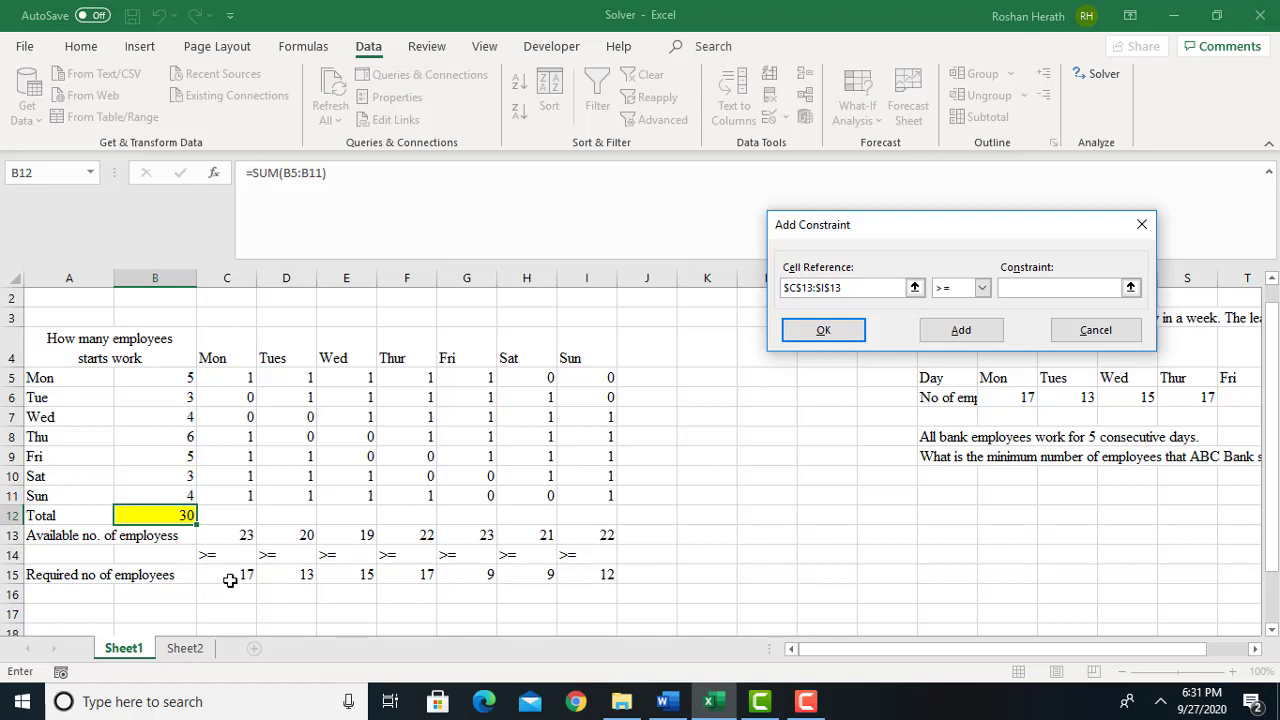
left_click_drag(230, 580, 584, 577)
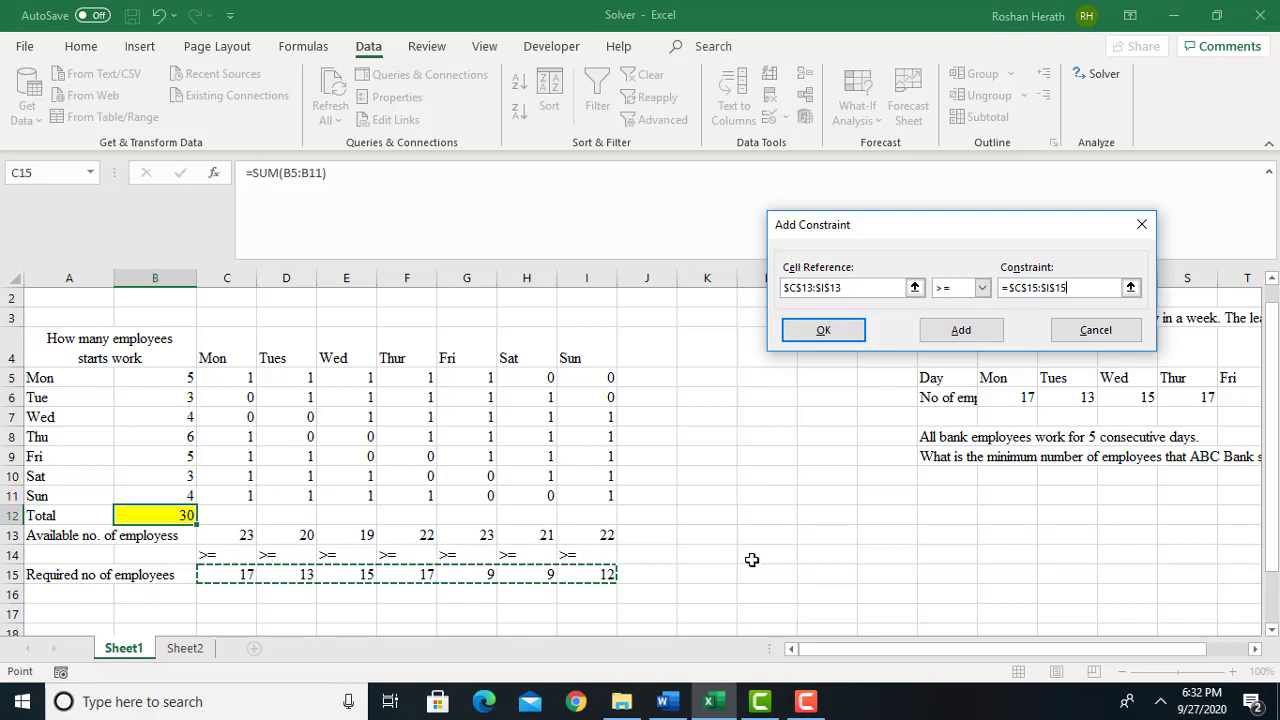
left_click(813, 333)
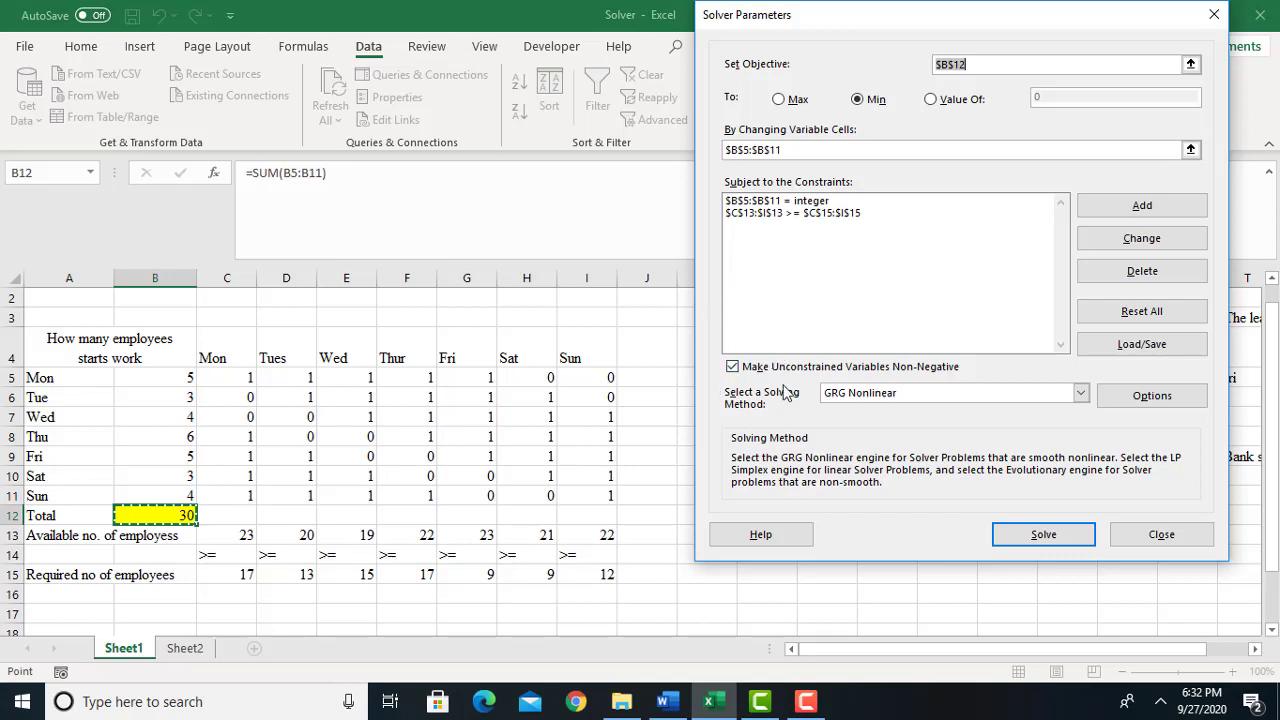
Solve the model with the Simplex LP method, keeping the Solver solution and generating an Answer report
left_click(1080, 394)
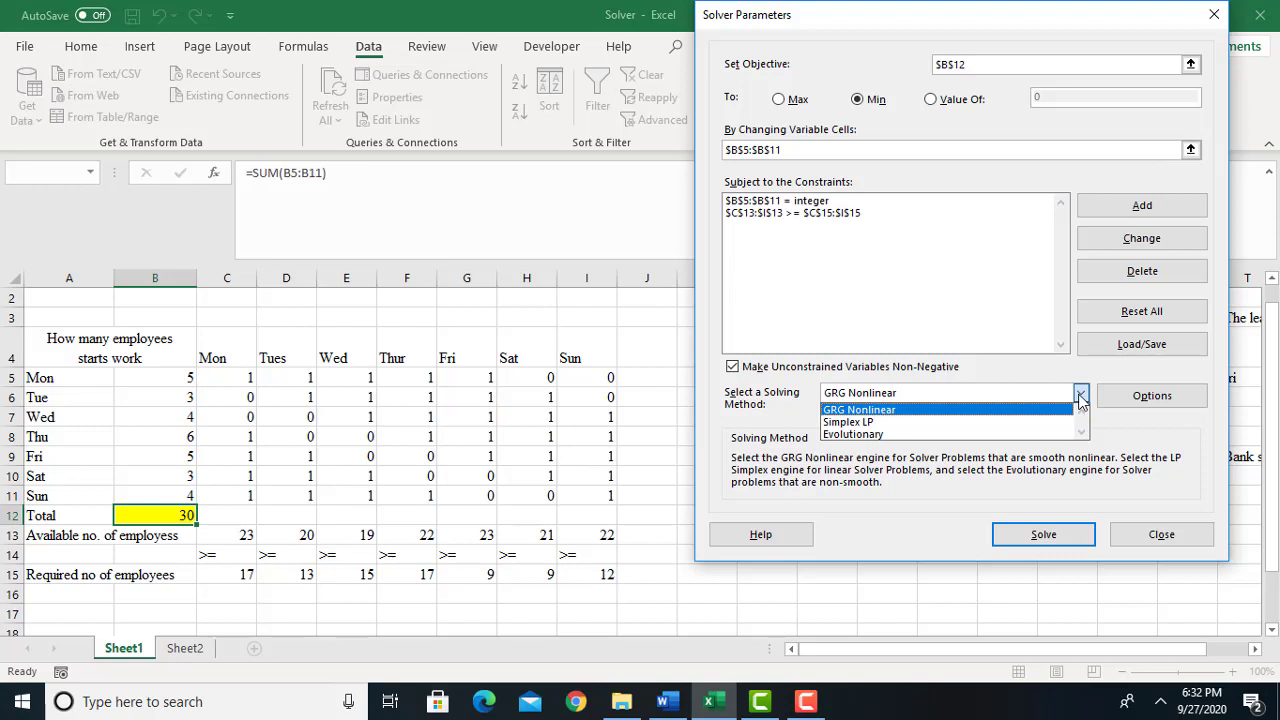
left_click(850, 422)
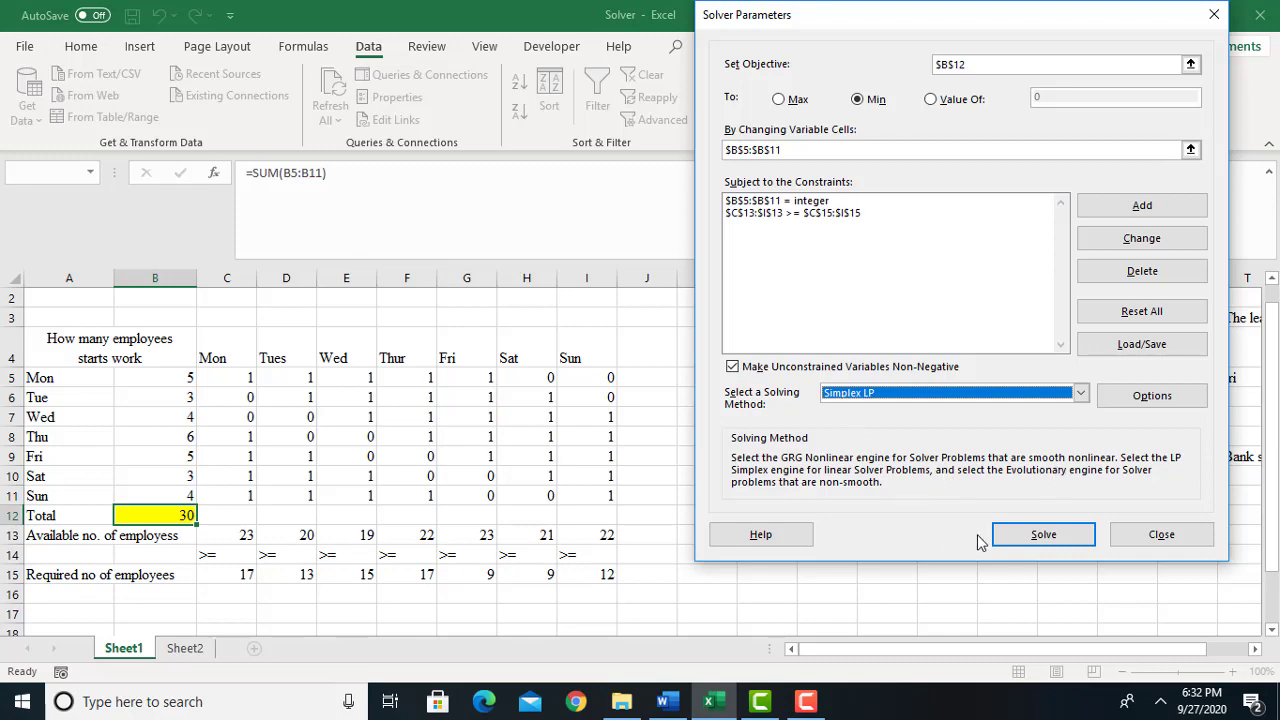
left_click(1029, 538)
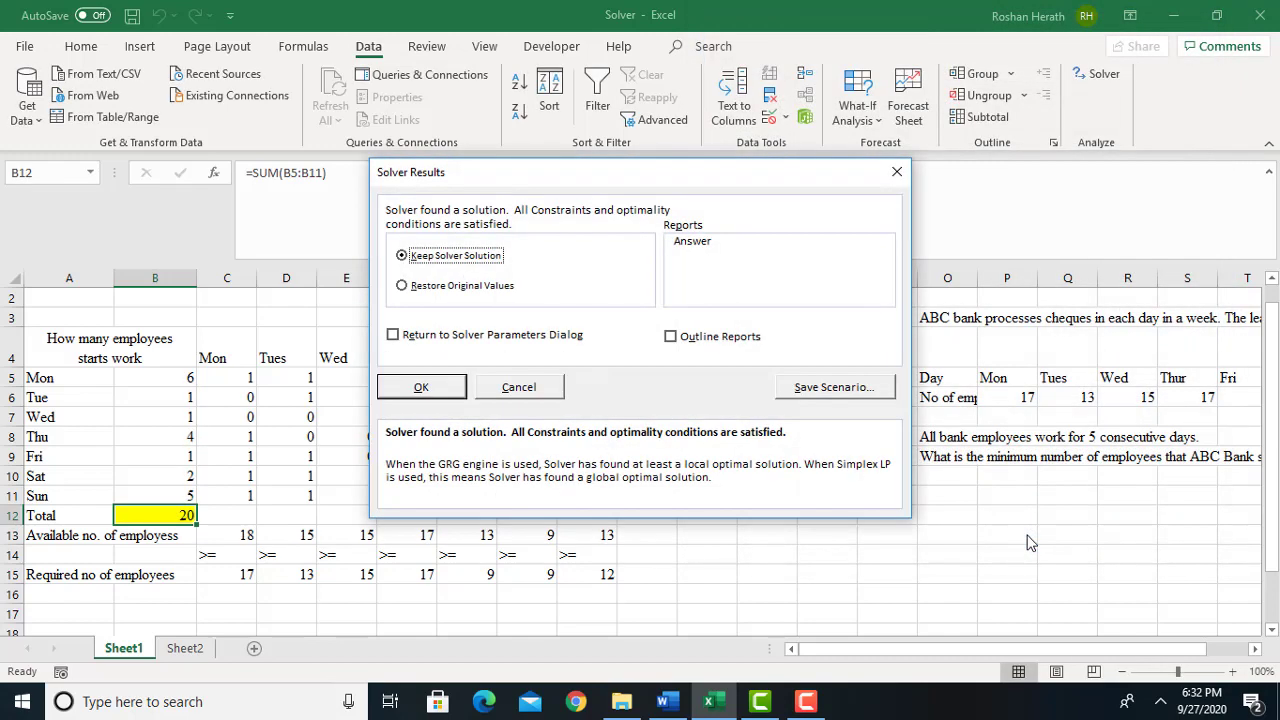
left_click_drag(685, 175, 990, 109)
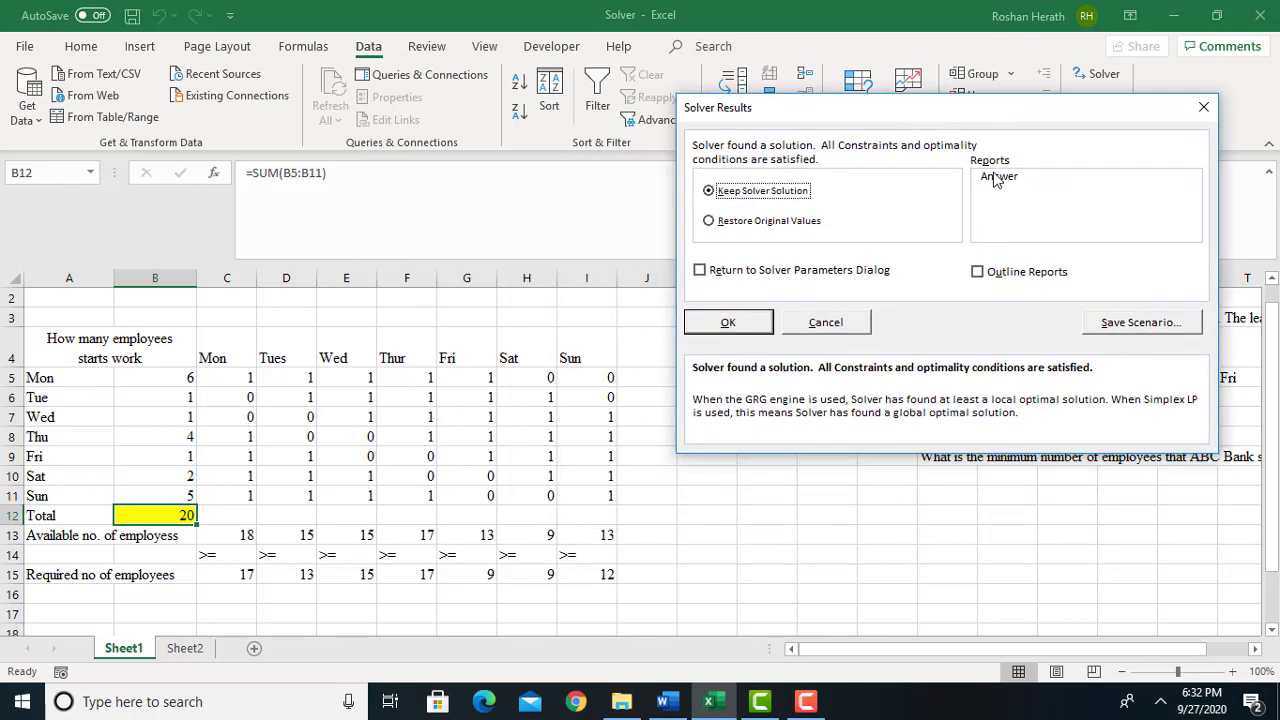
left_click(995, 177)
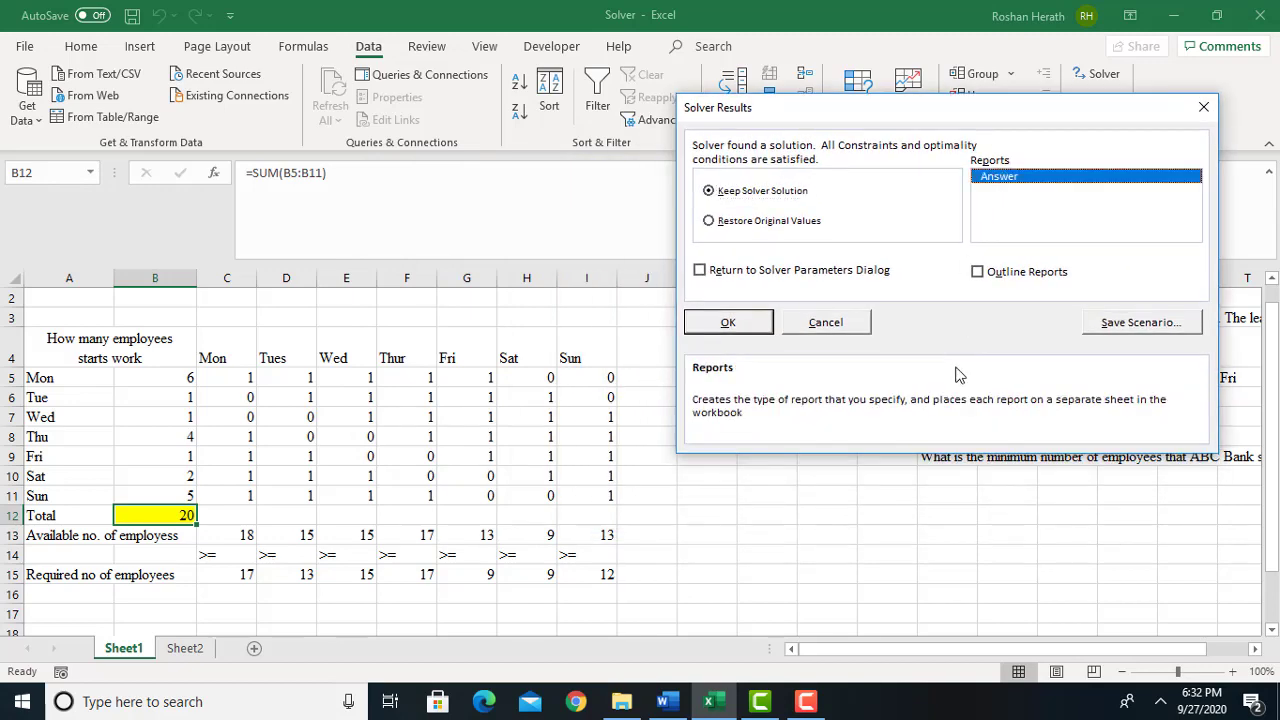
left_click(735, 330)
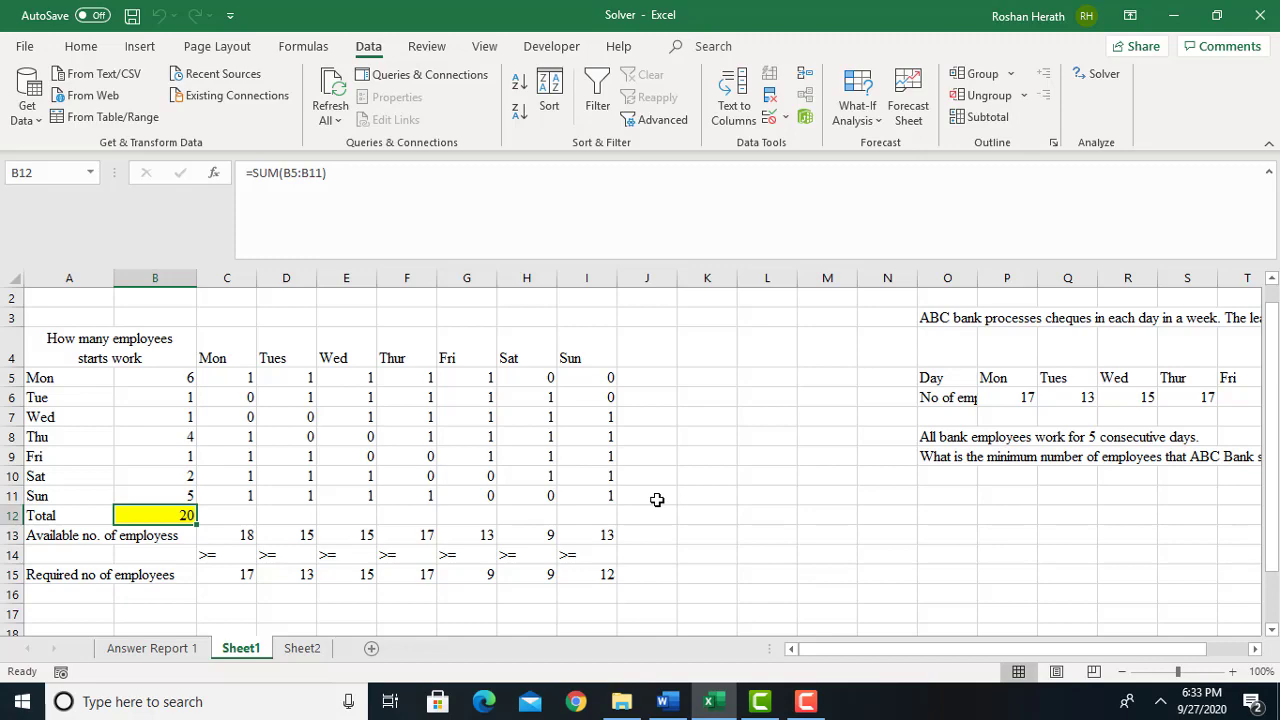
Review the objective, variable cells and constraints in the Answer Report 1 sheet against the model in Sheet1
left_click(182, 648)
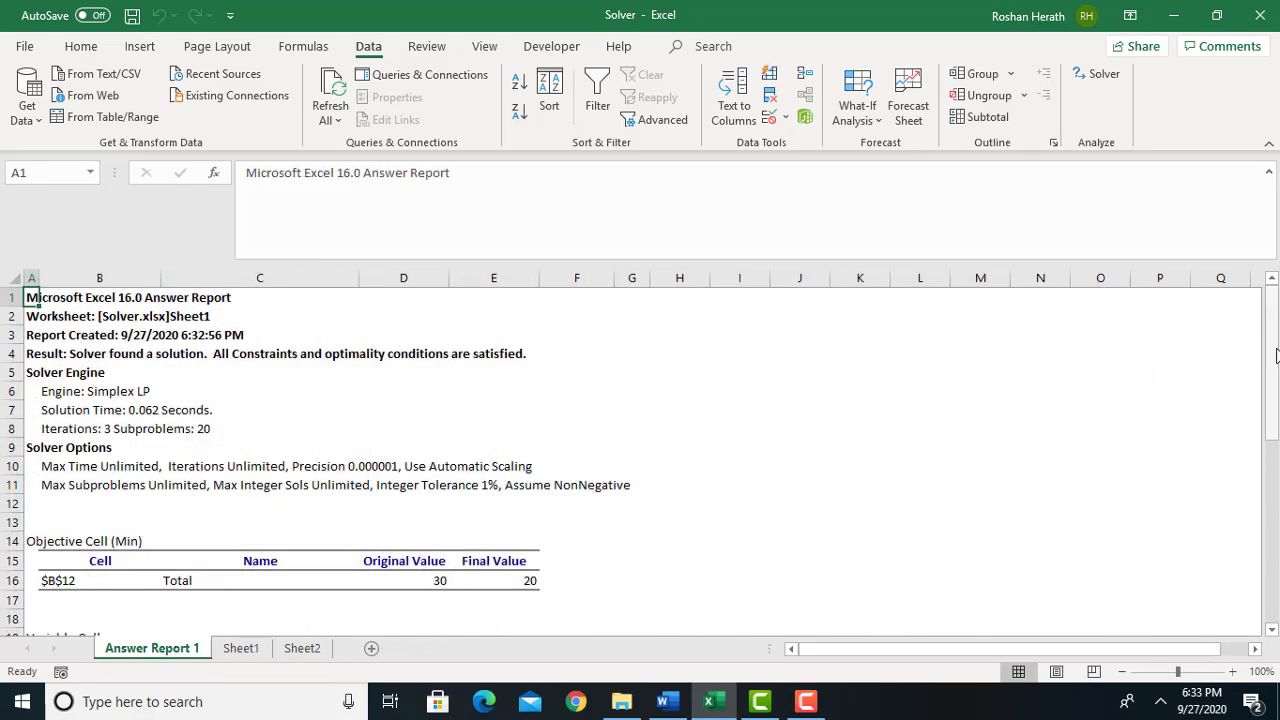
left_click_drag(1272, 360, 1271, 462)
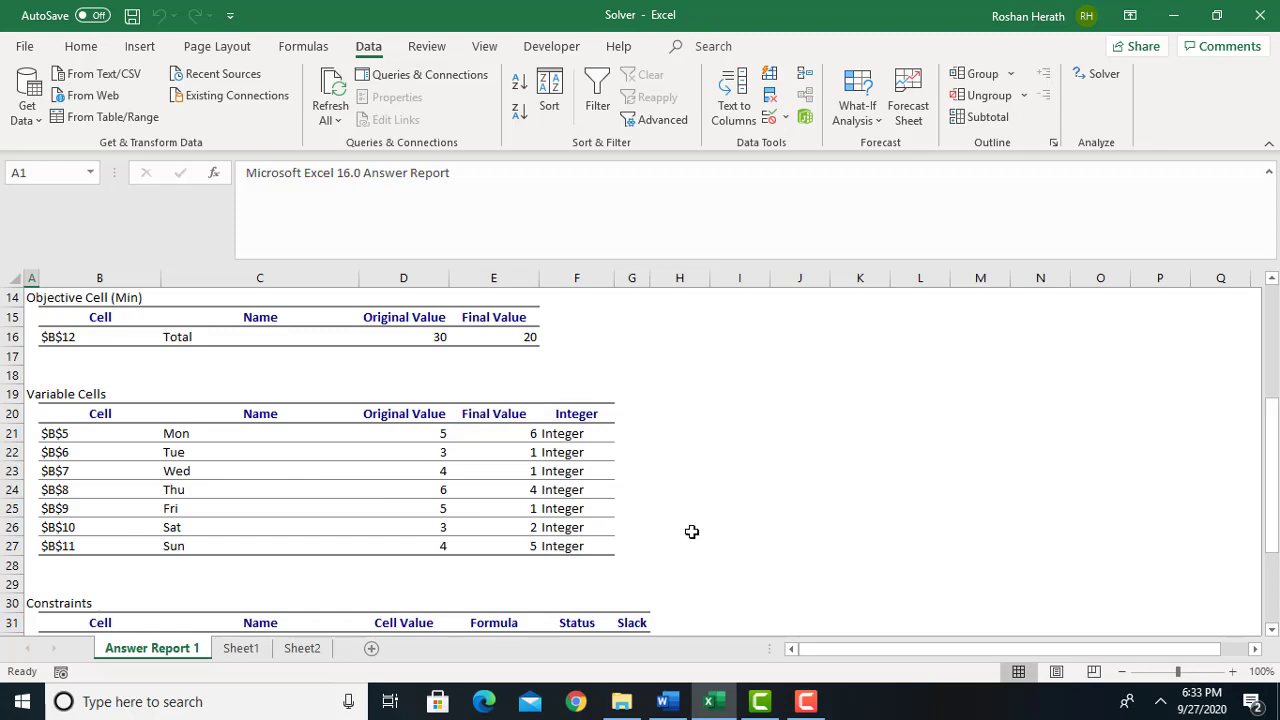
left_click(241, 652)
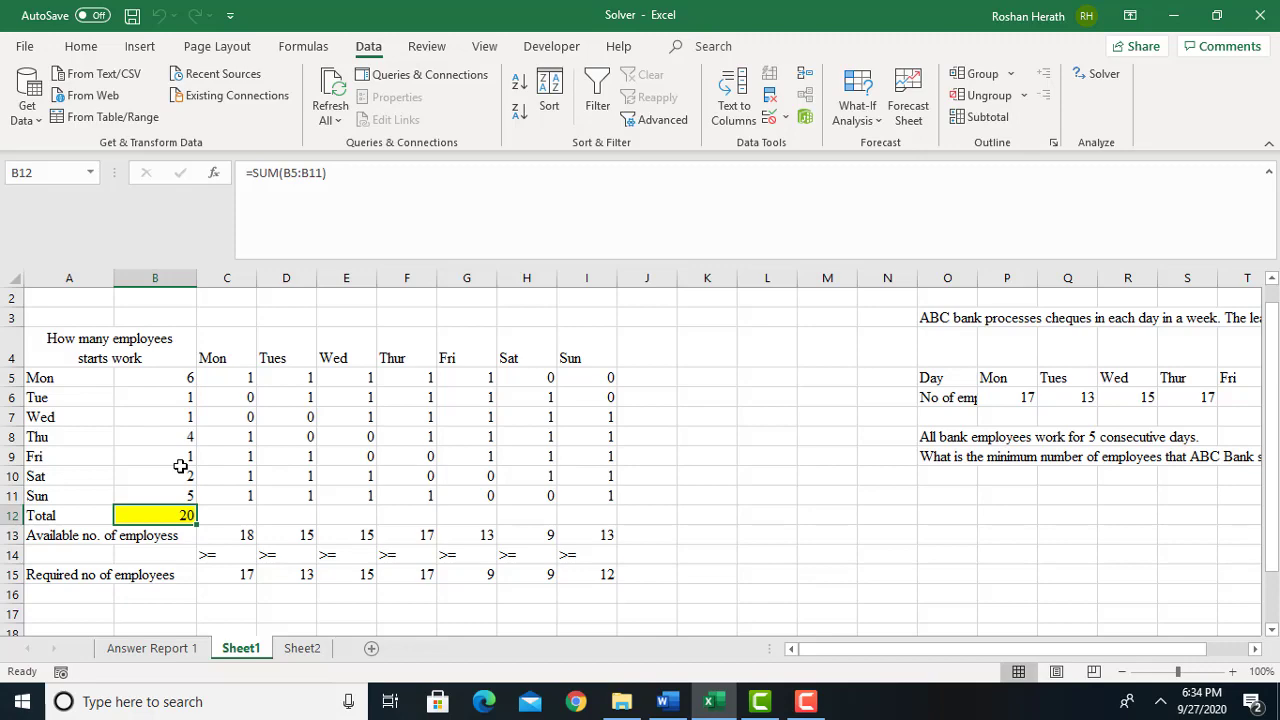
left_click(167, 662)
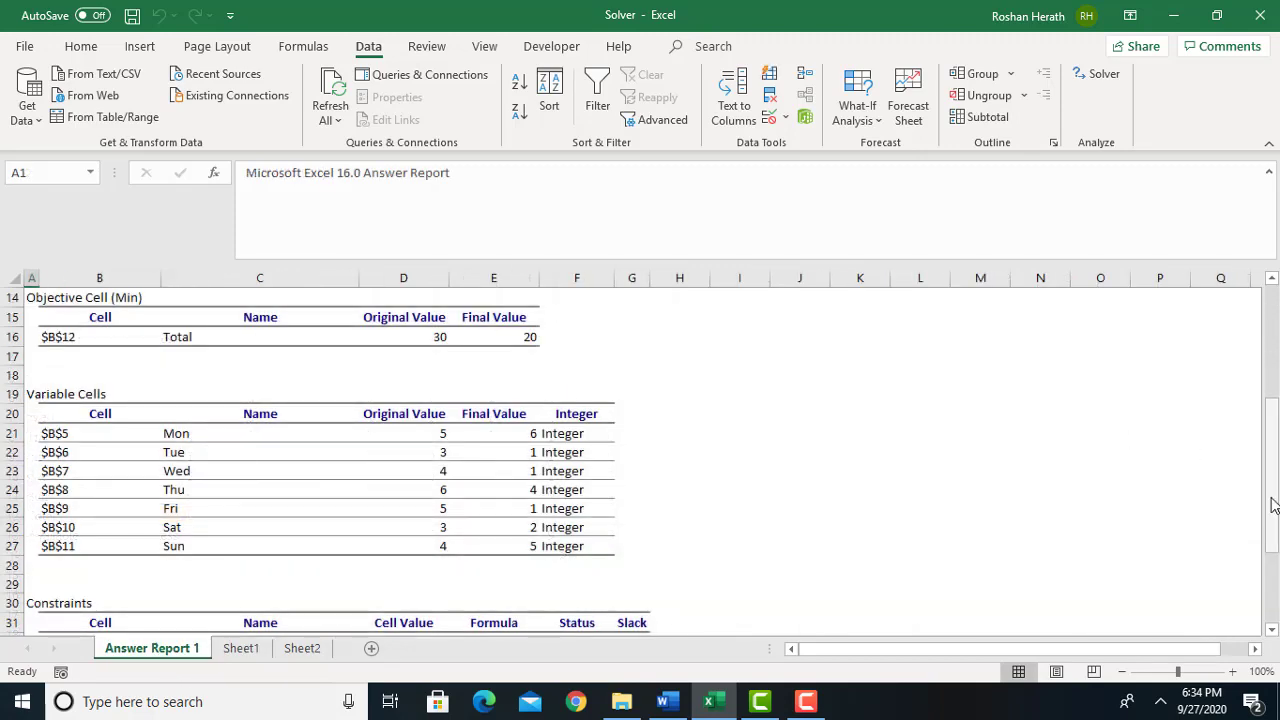
left_click_drag(1273, 509, 1273, 560)
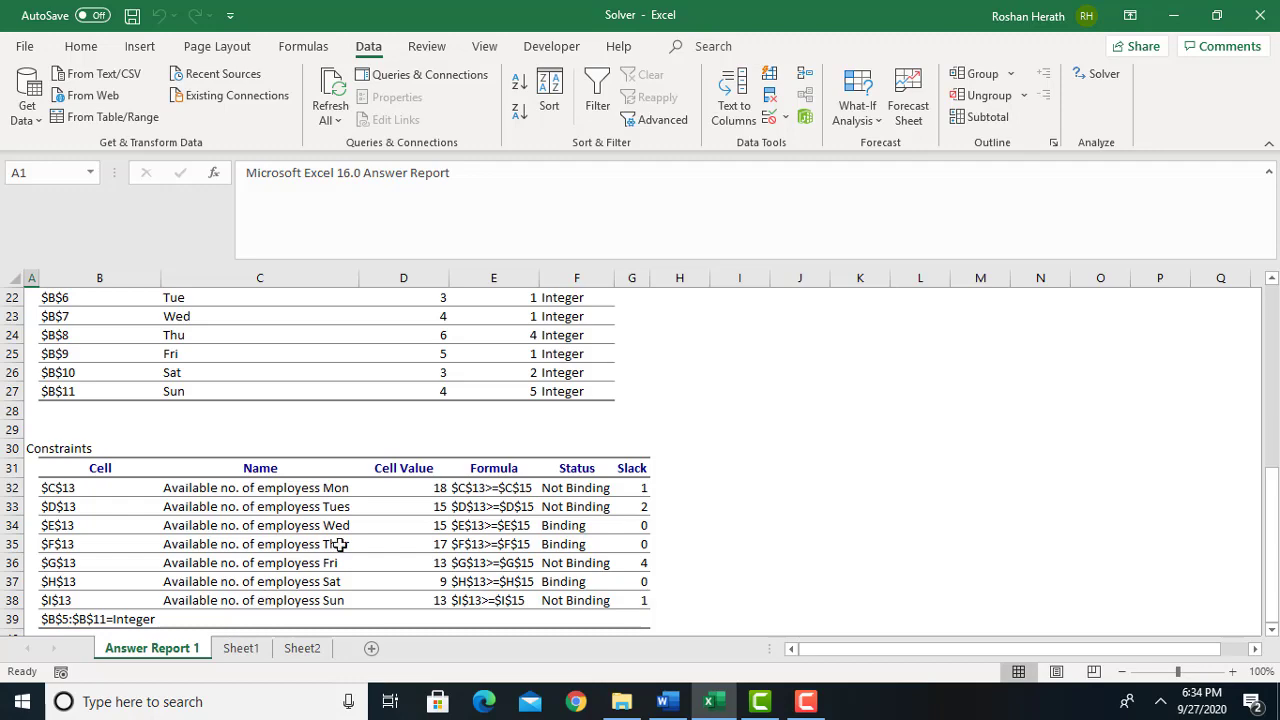
left_click(238, 647)
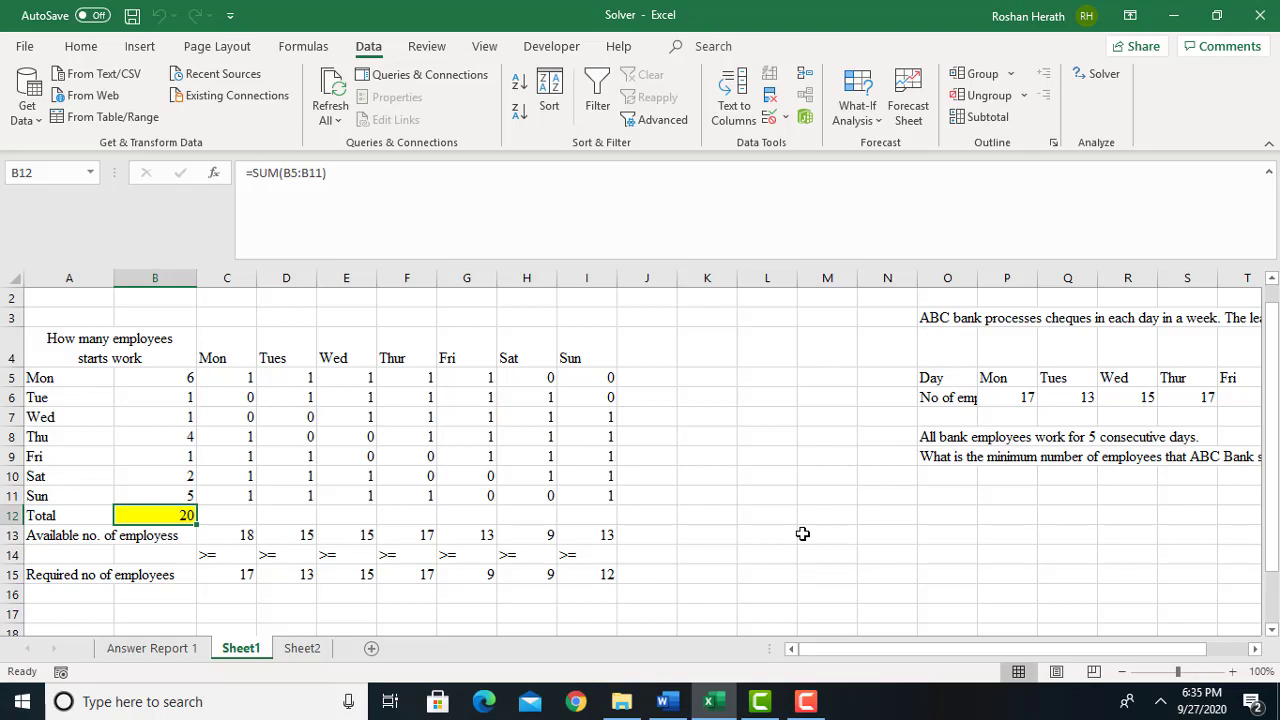
Copy the Activity 07 problem text and tables from the Word document and paste them into Excel's Sheet2 starting at cell M3
left_click(662, 701)
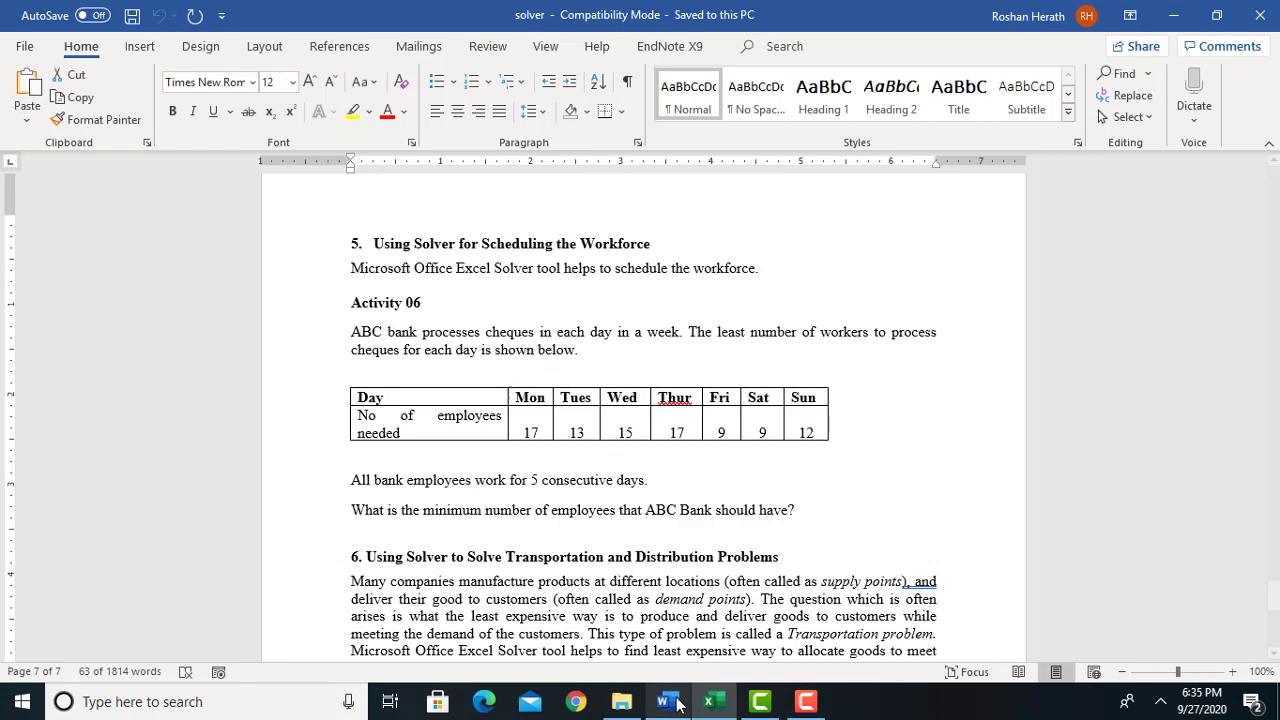
left_click(838, 514)
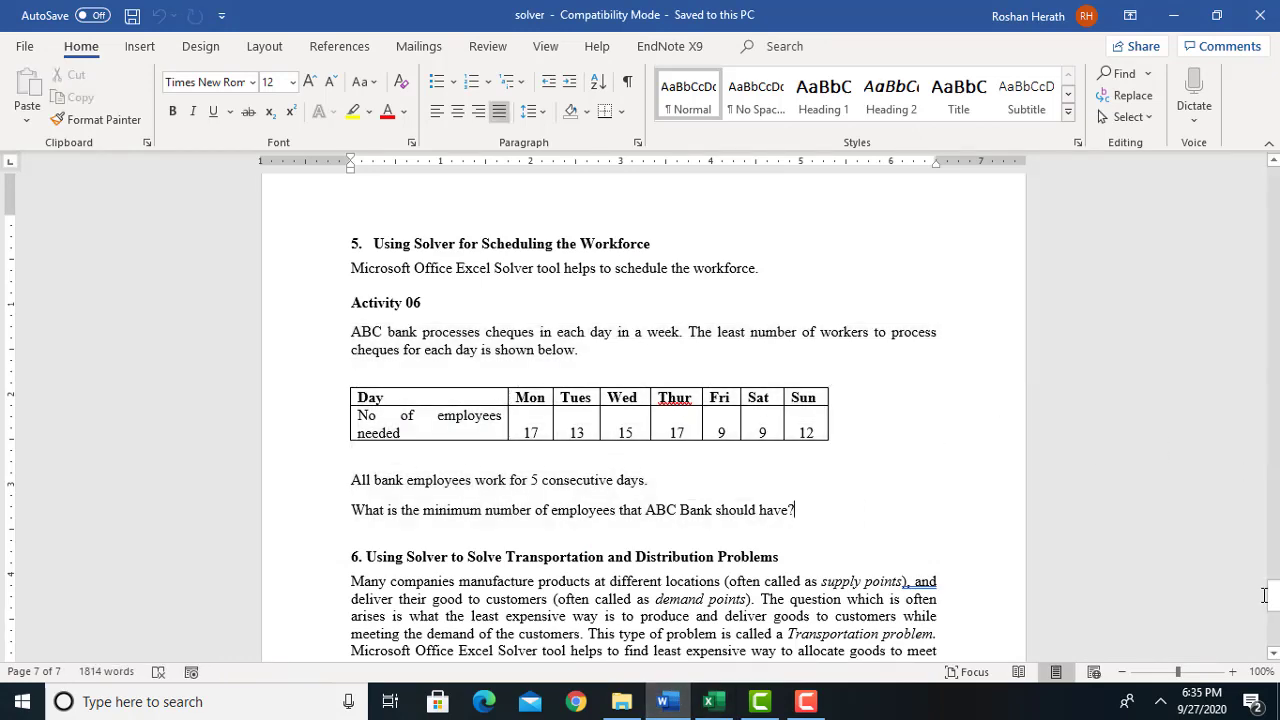
left_click_drag(1273, 606, 1274, 627)
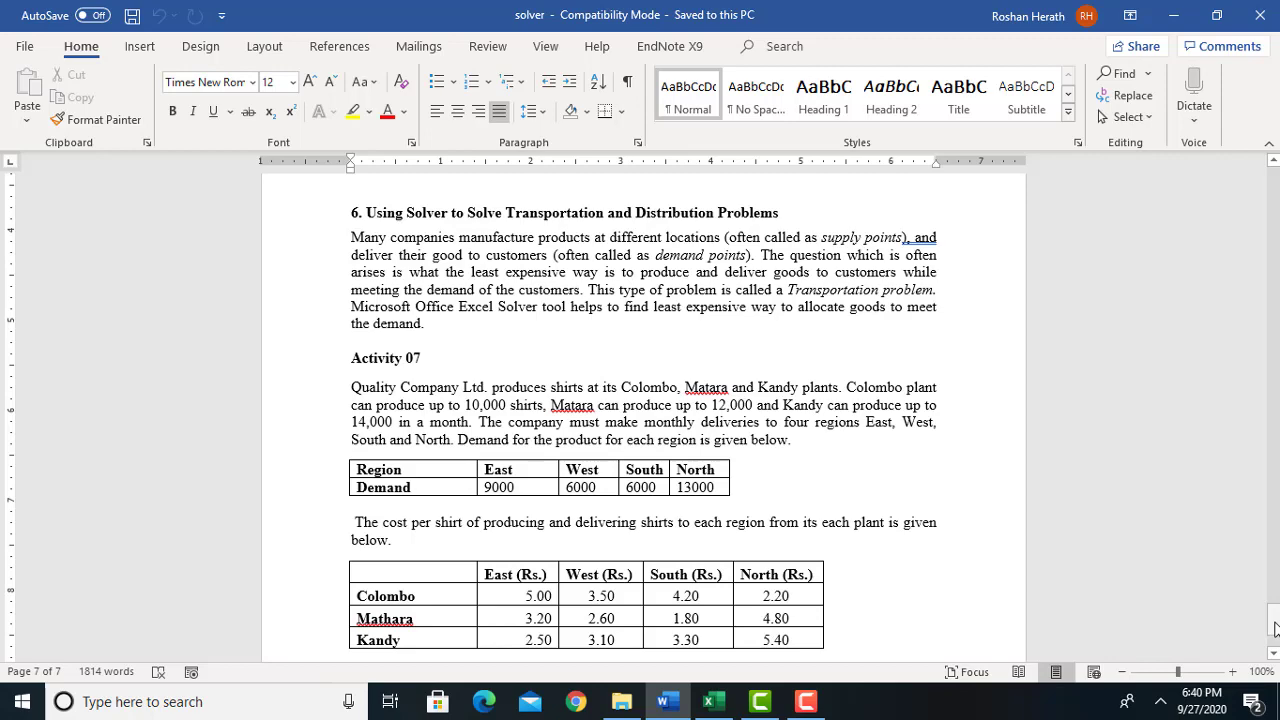
left_click_drag(1276, 627, 1276, 640)
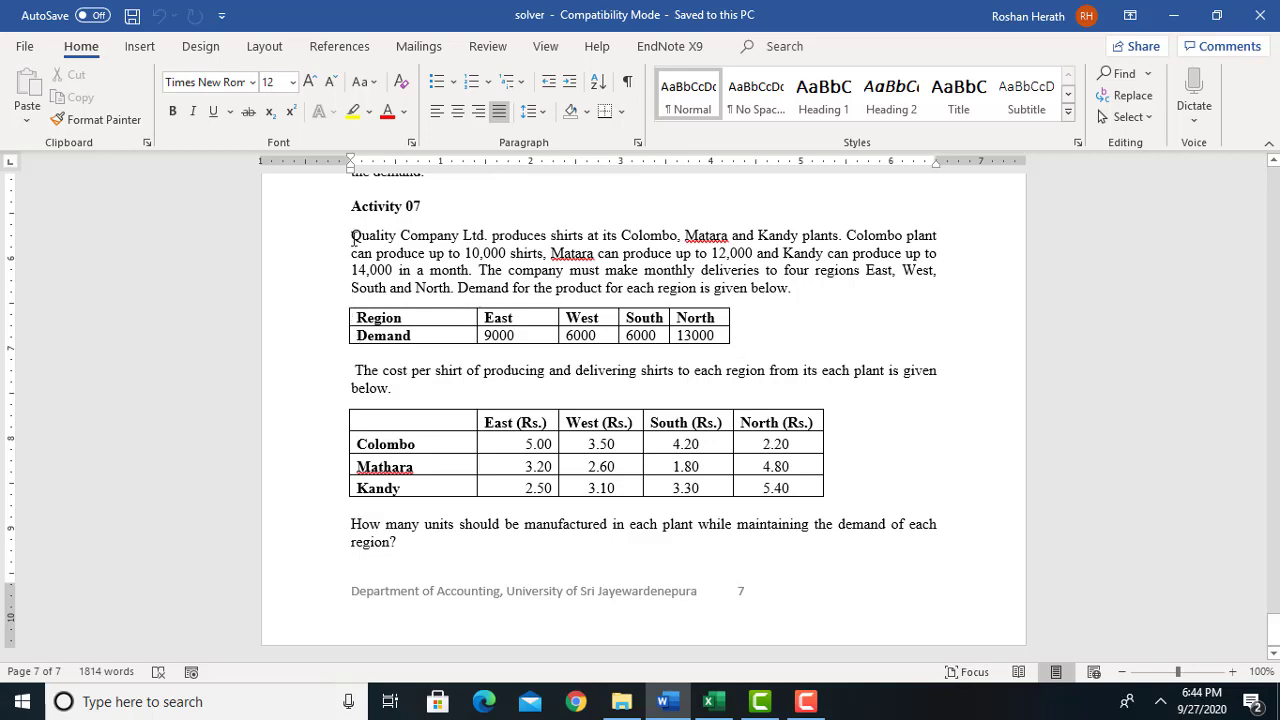
left_click_drag(352, 237, 833, 541)
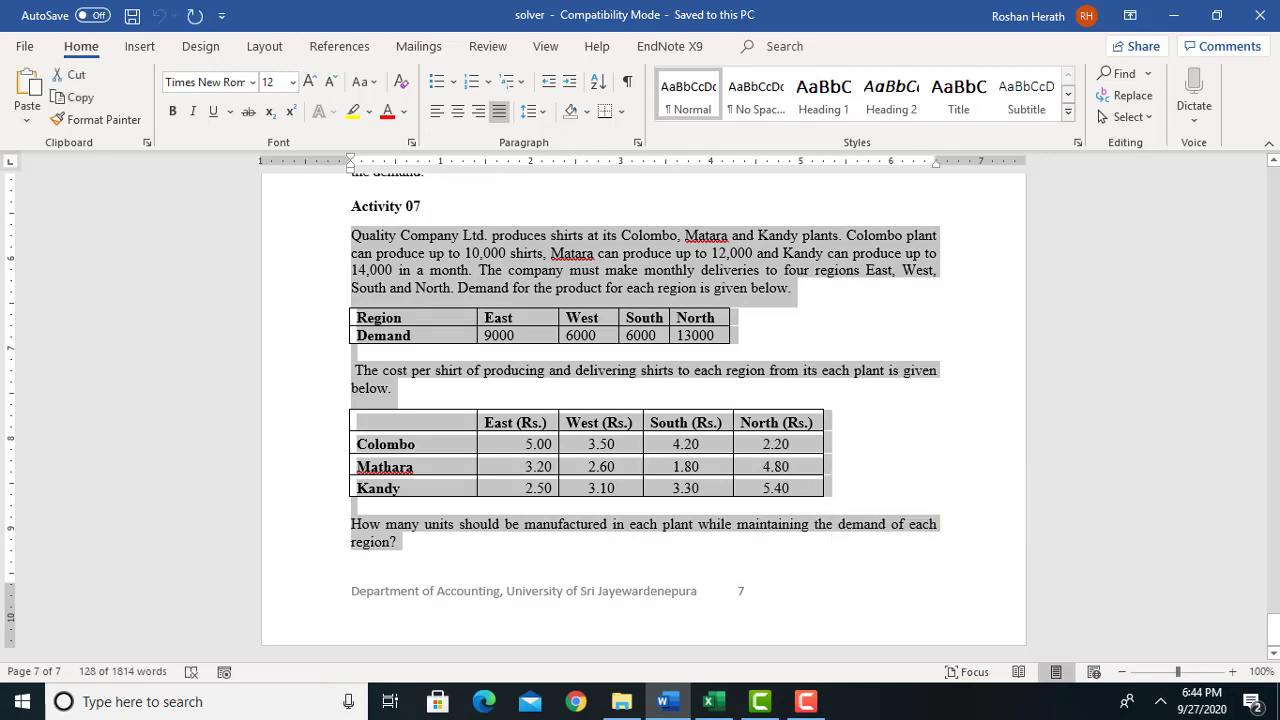
left_click(709, 702)
left_click(319, 651)
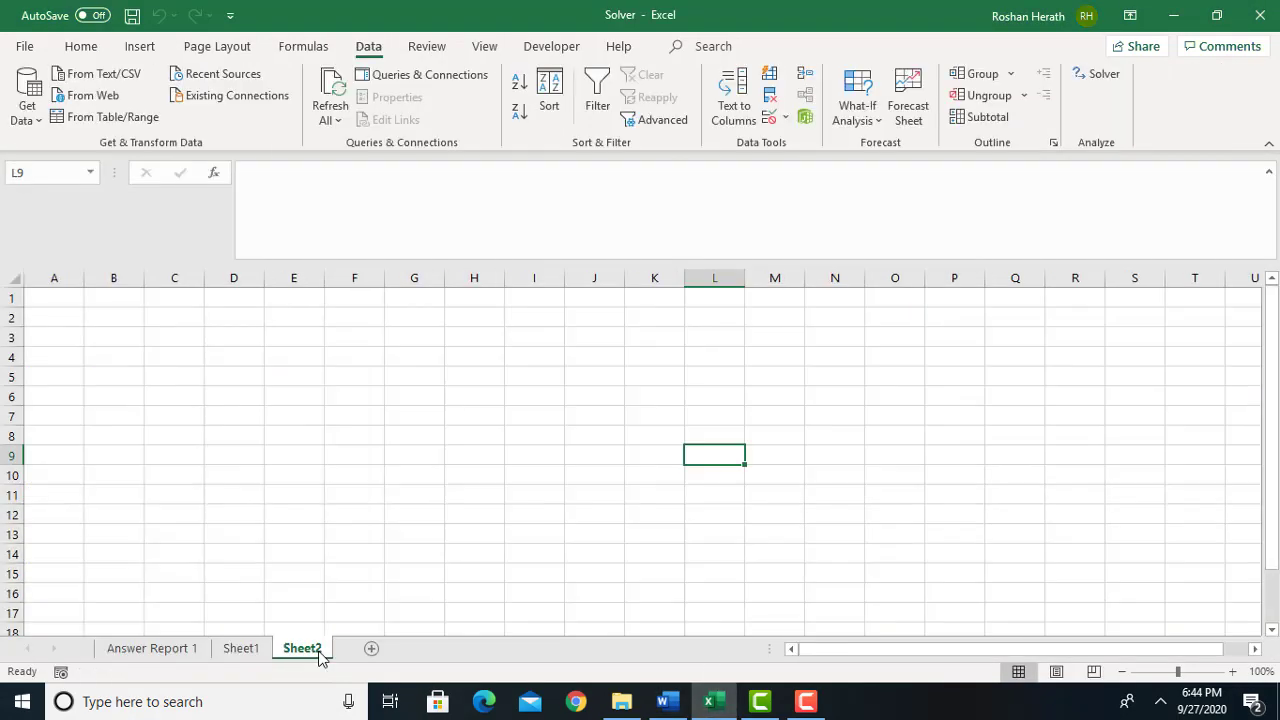
left_click(797, 337)
right_click(797, 337)
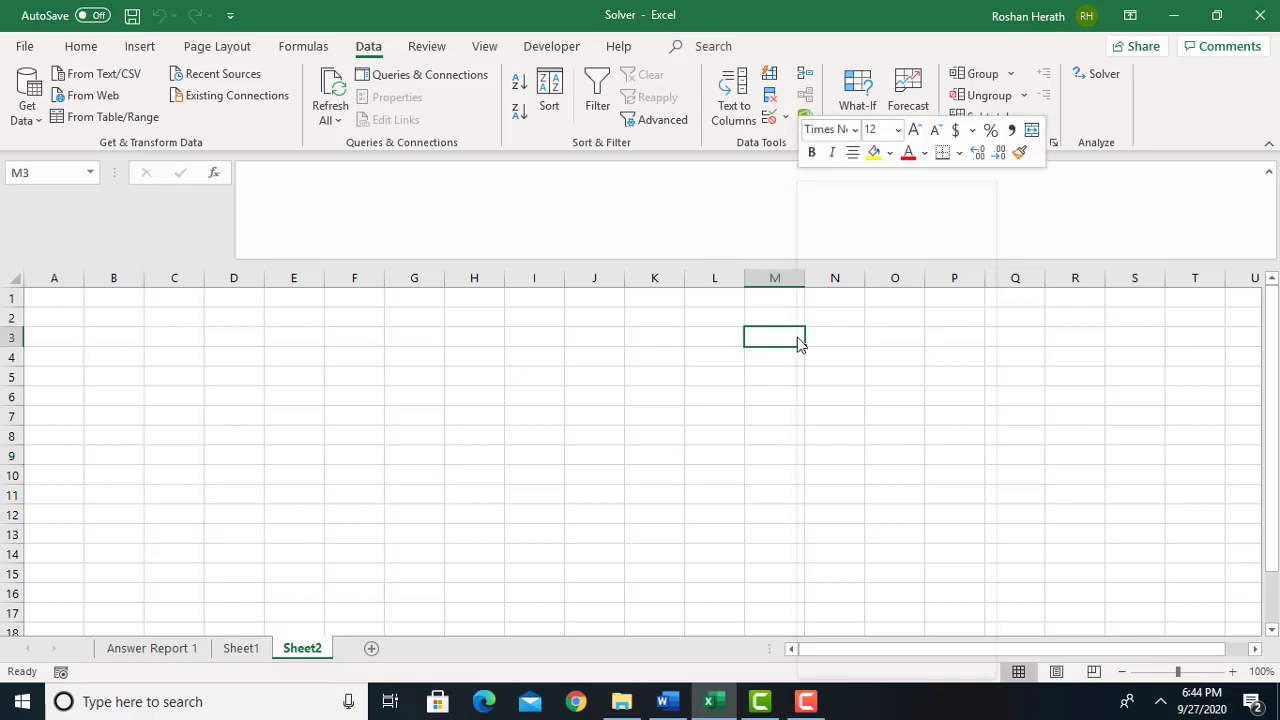
left_click(871, 285)
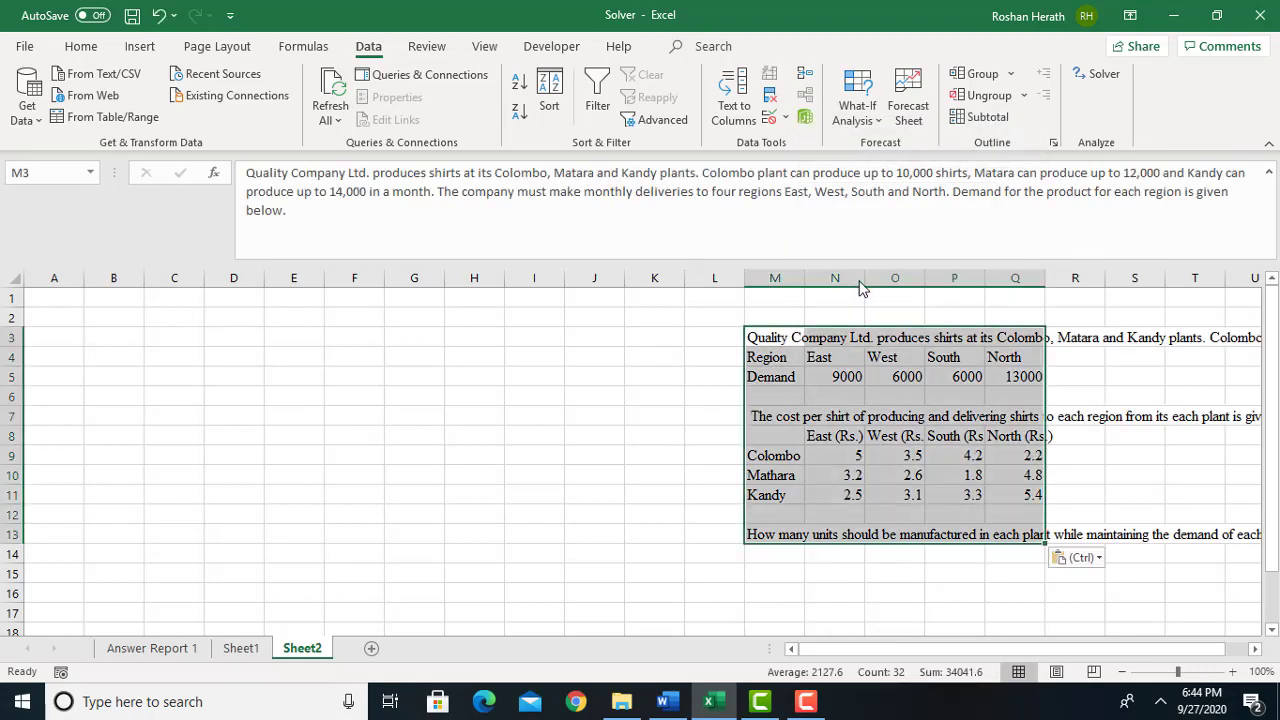
Copy the Region and Demand table from M4:Q5 to the range starting at cell A4
left_click(498, 437)
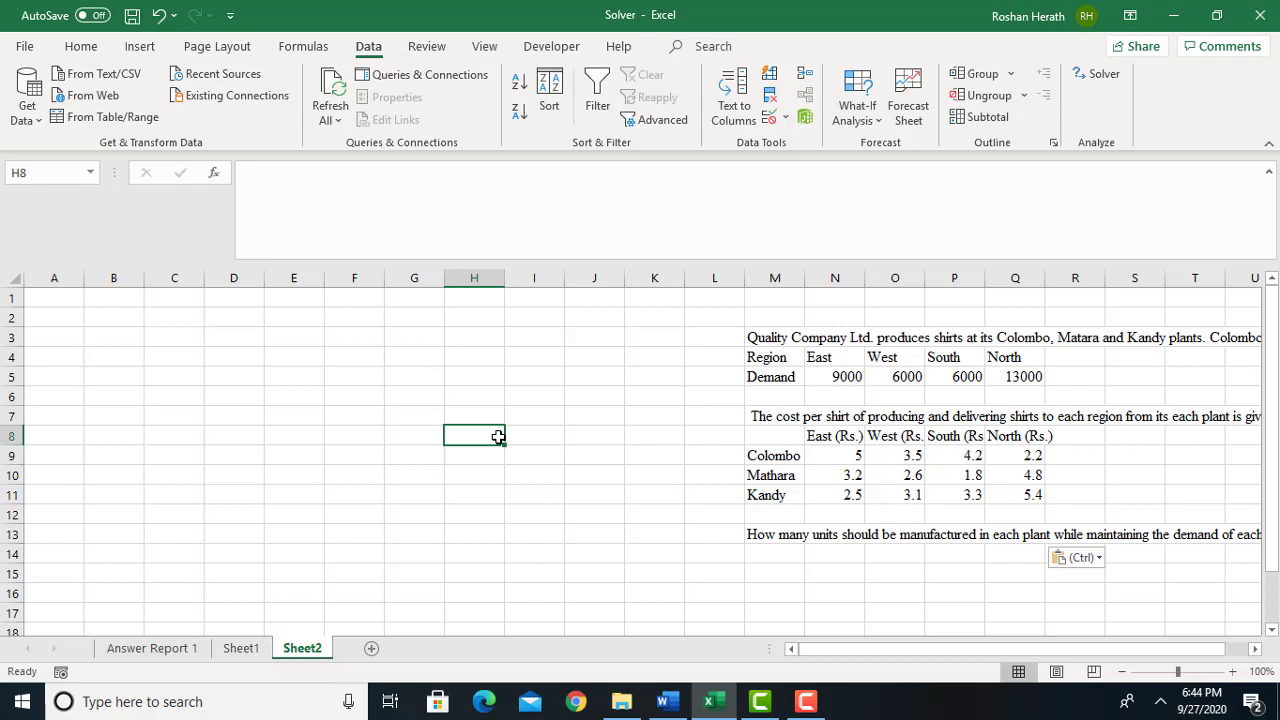
left_click(87, 382)
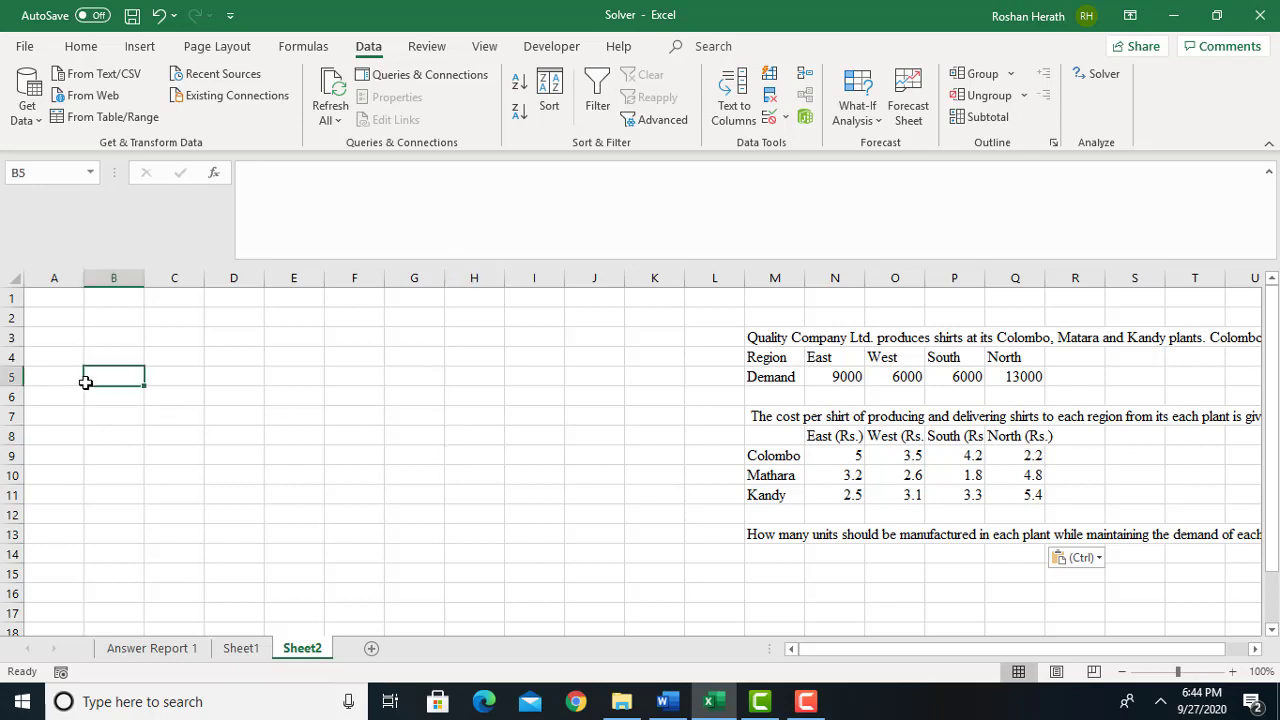
left_click(753, 360)
left_click_drag(753, 360, 1043, 372)
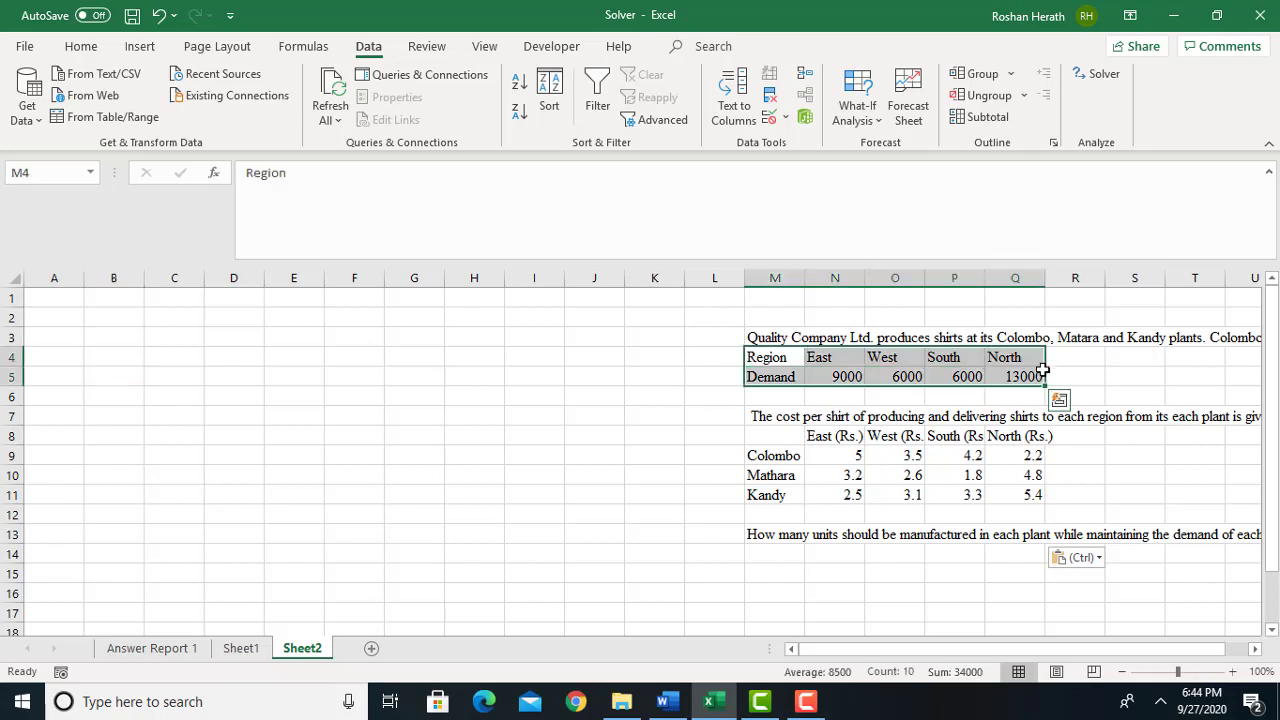
key("ctrl+c")
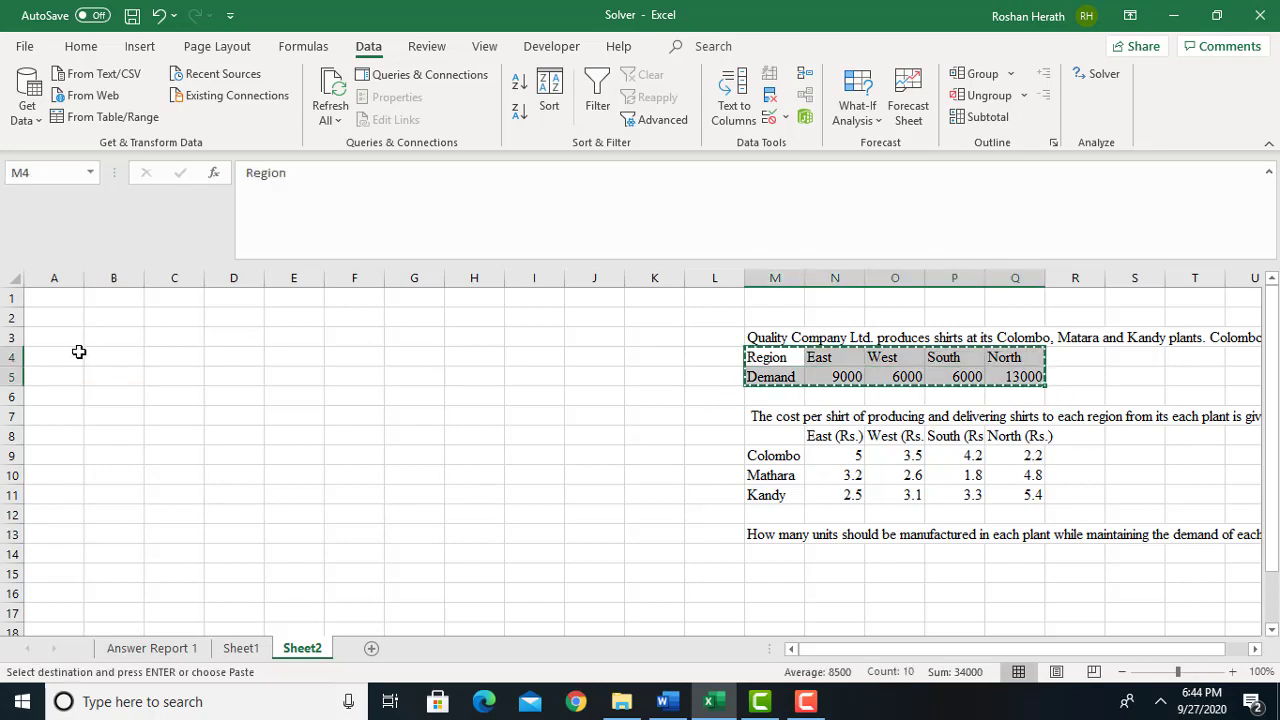
left_click(75, 354)
key("ctrl+v")
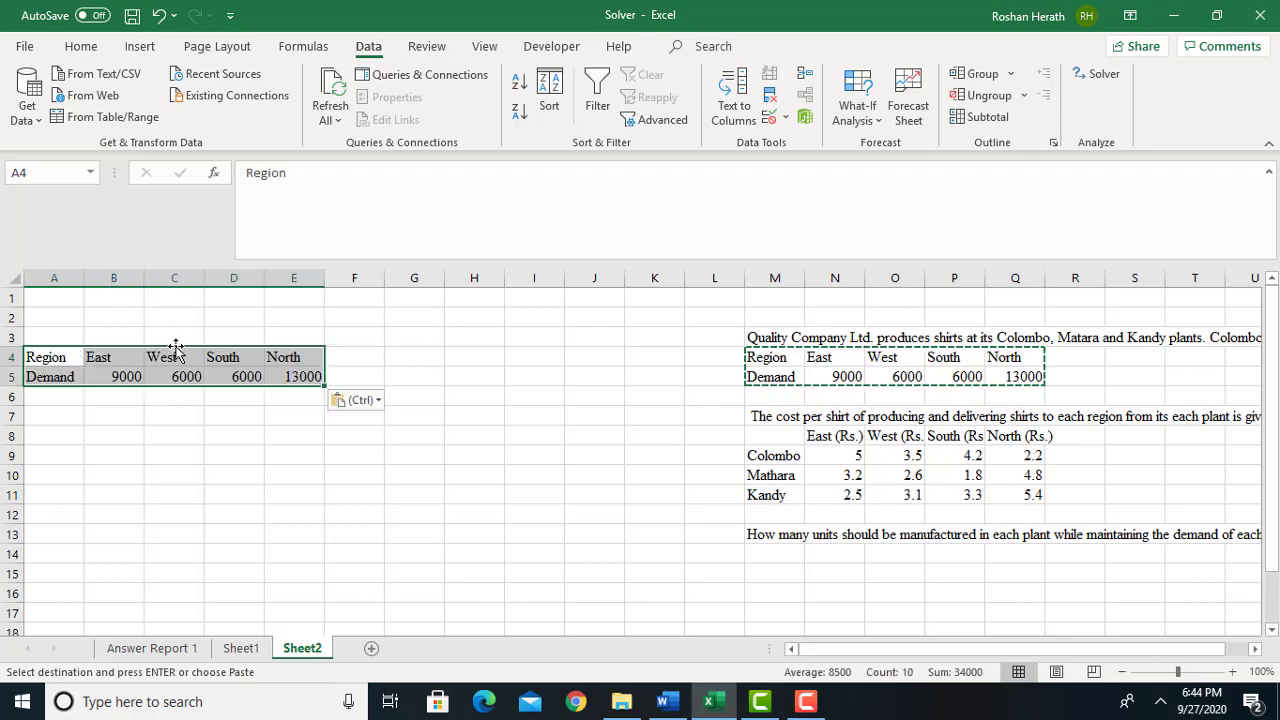
Apply all borders to the Region and Demand table in A4:E5
left_click(84, 46)
left_click(208, 111)
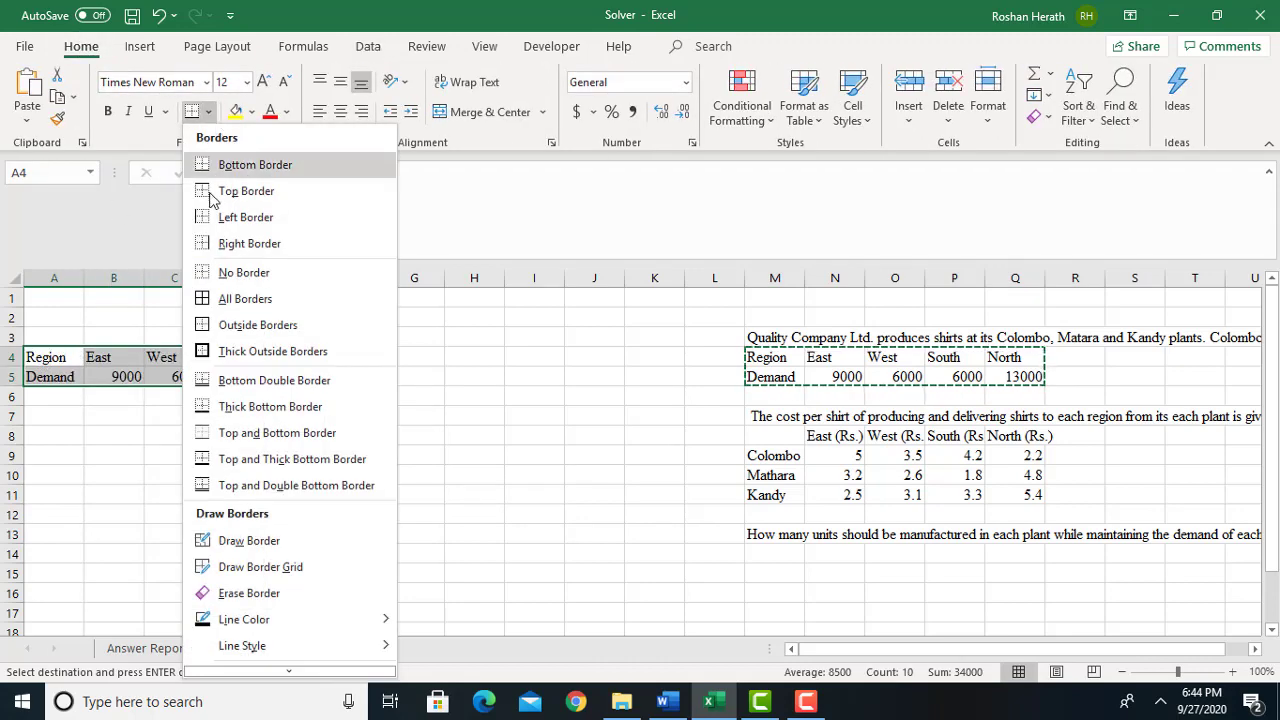
left_click(216, 298)
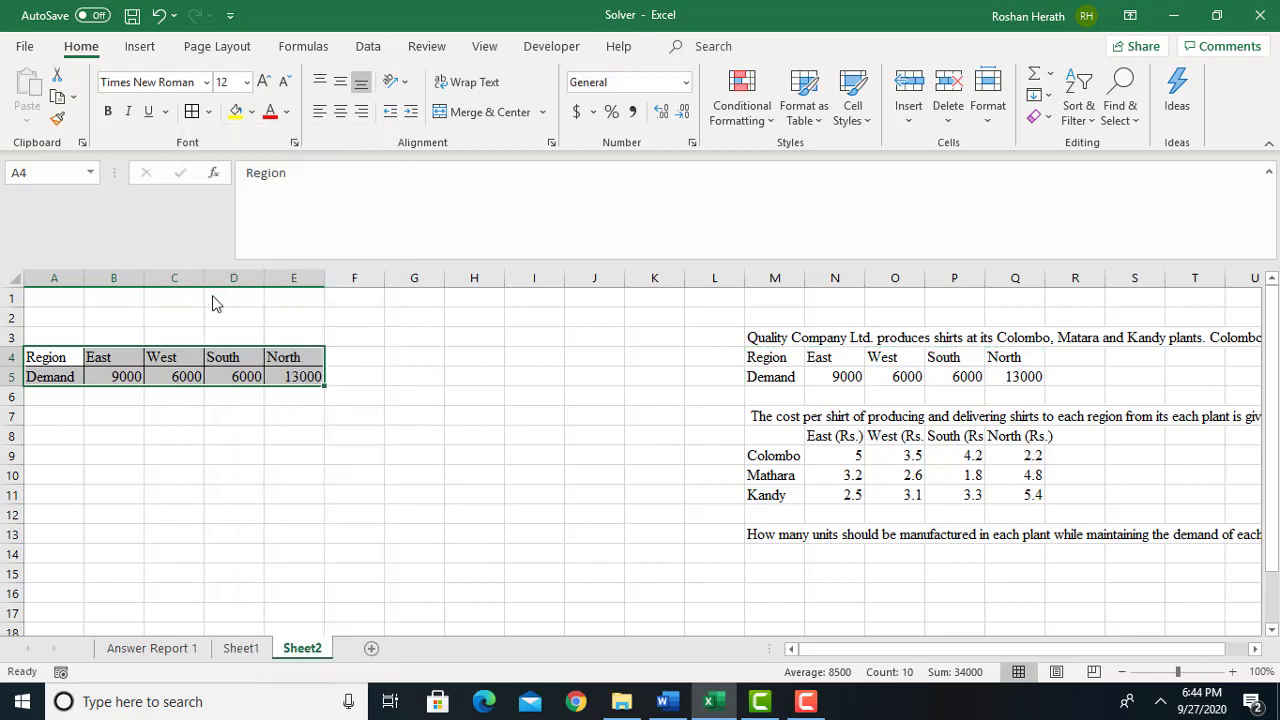
left_click(430, 492)
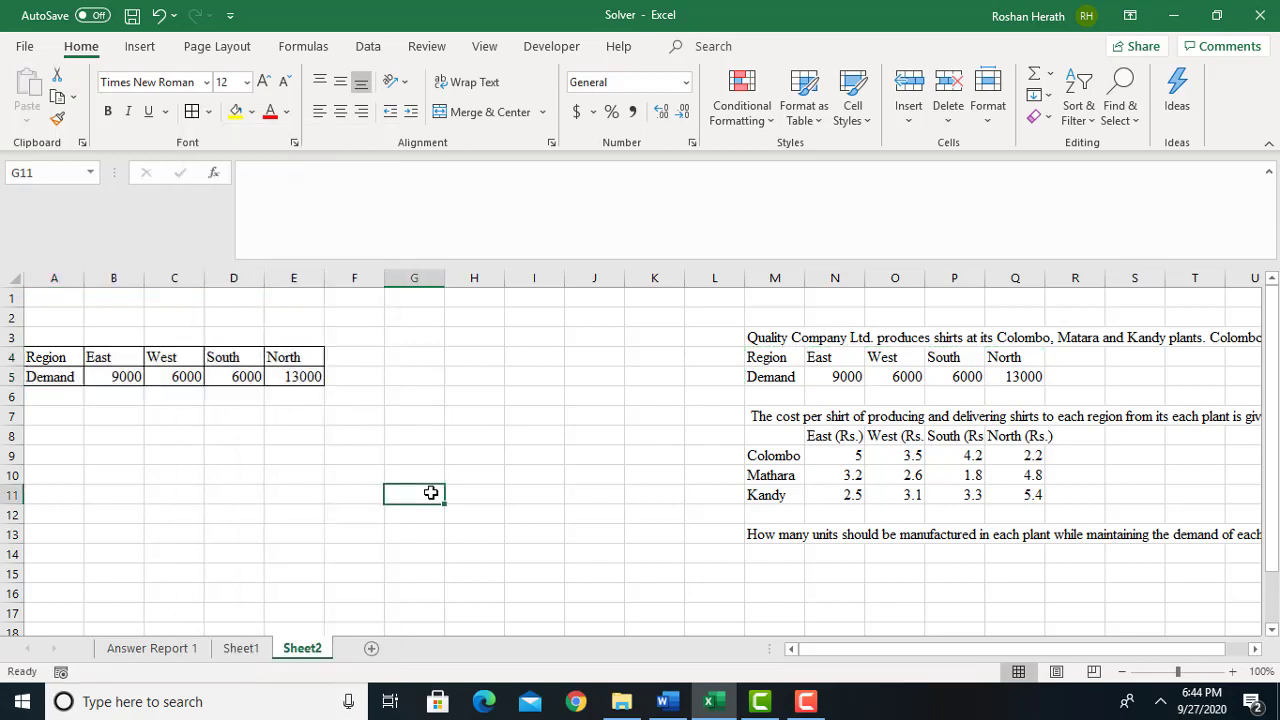
Copy the plant cost table from M8:Q11 to the range starting at A8, and widen columns B to E to fit the headings
left_click(771, 441)
left_click_drag(771, 441, 1019, 486)
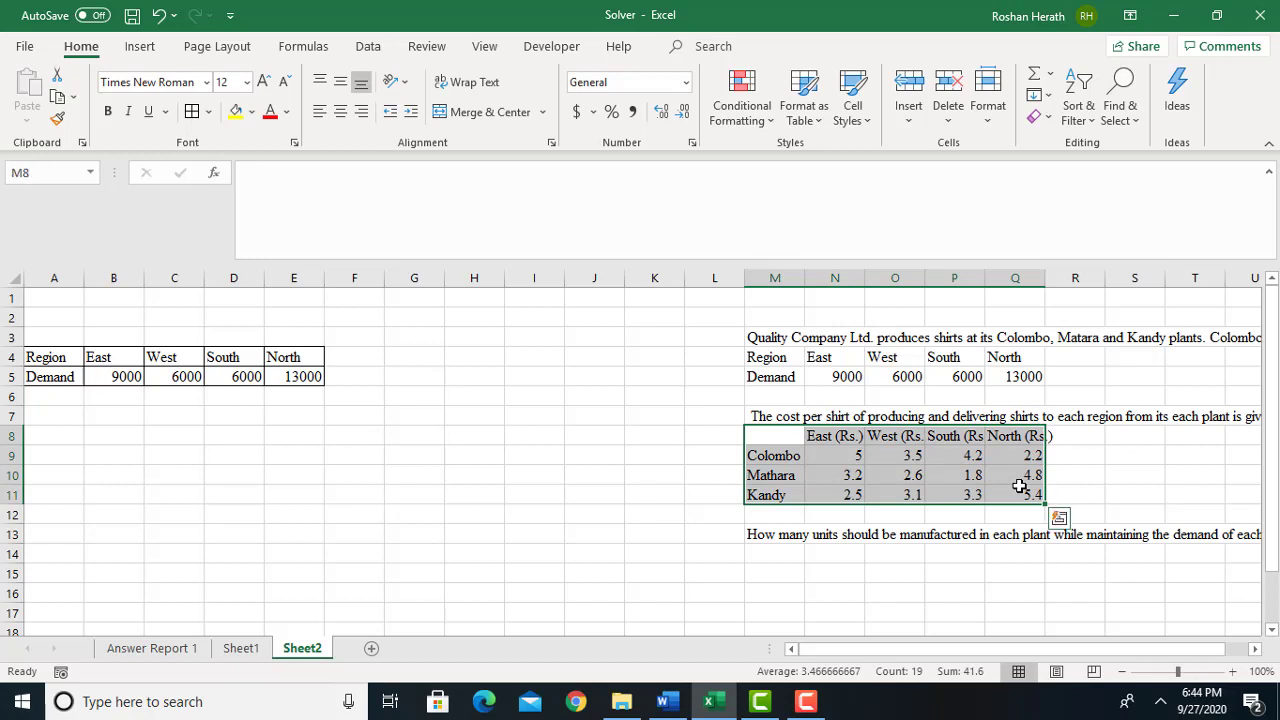
key("ctrl+c")
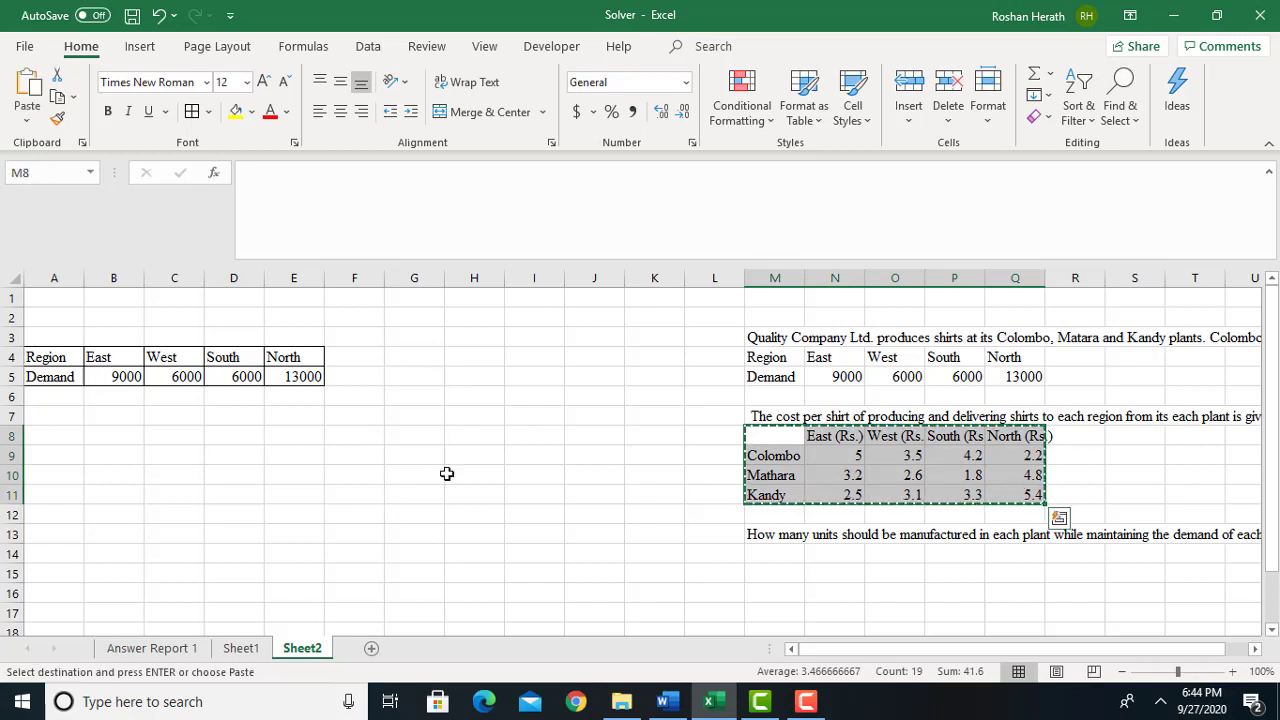
left_click(74, 438)
key("ctrl+v")
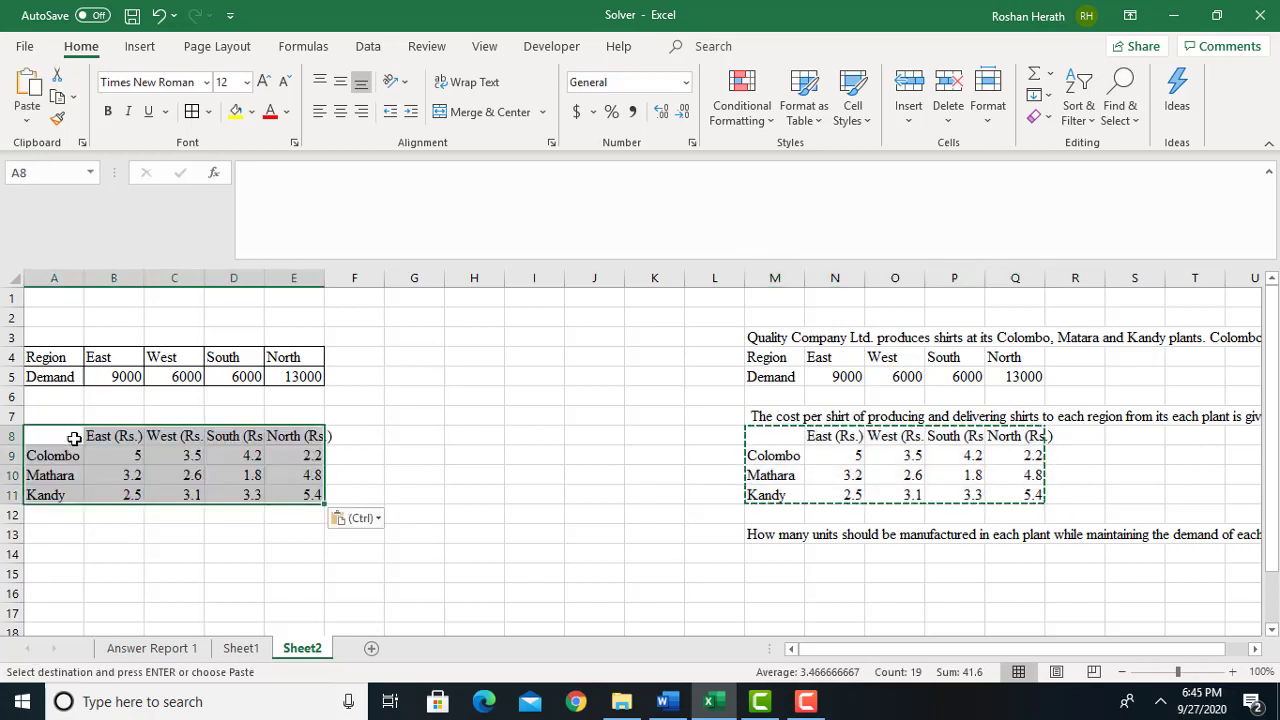
left_click_drag(146, 274, 379, 277)
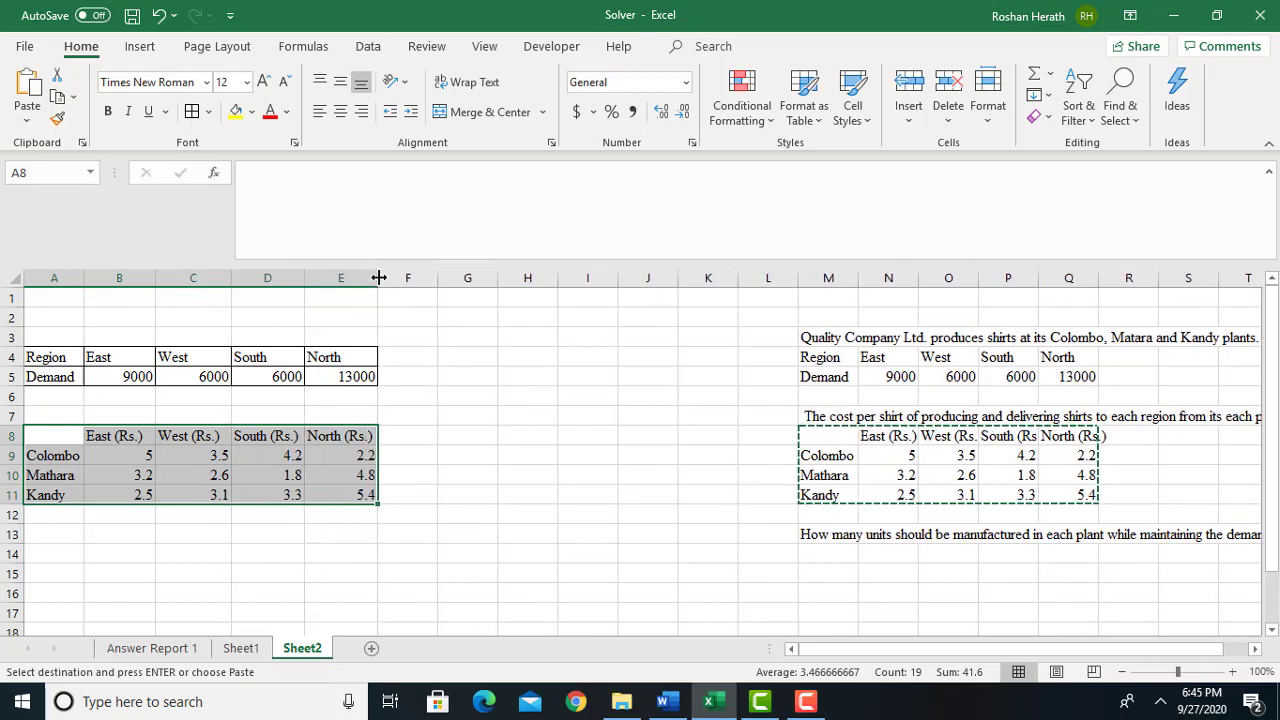
left_click(549, 620)
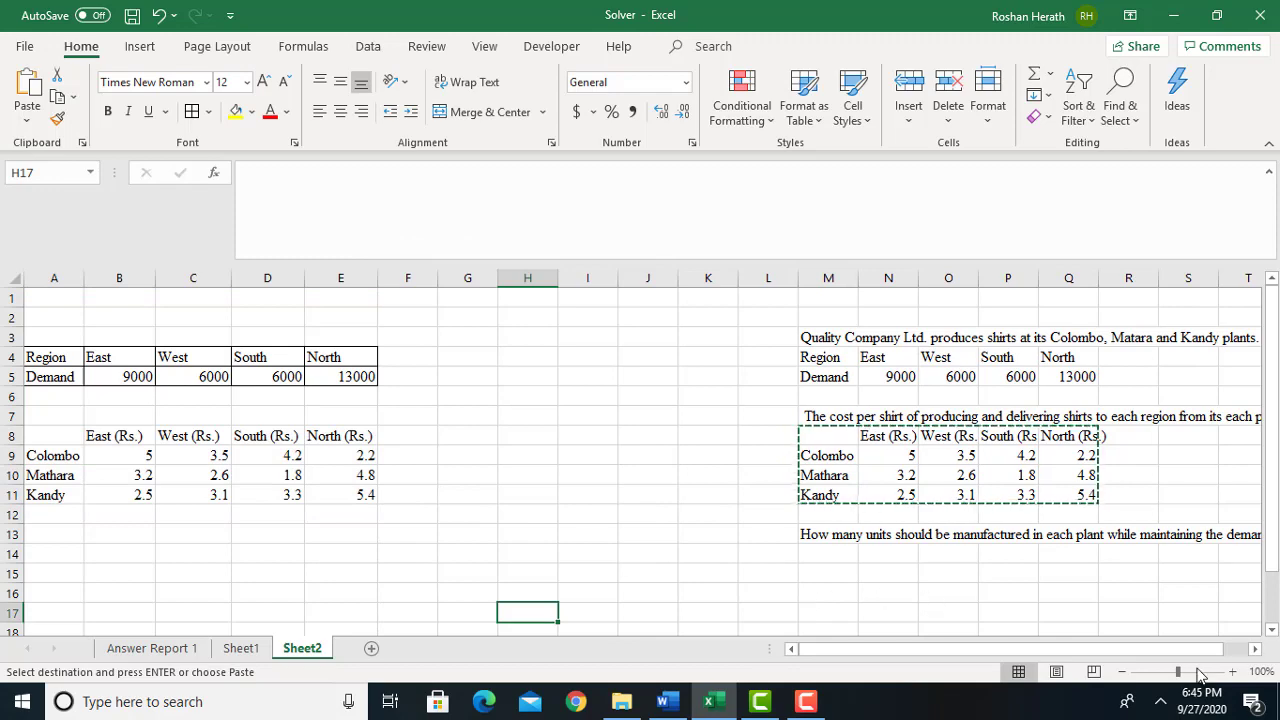
Copy the plant names Colombo, Mathara and Kandy from A9:A11 to the range starting at A14
left_click(1271, 631)
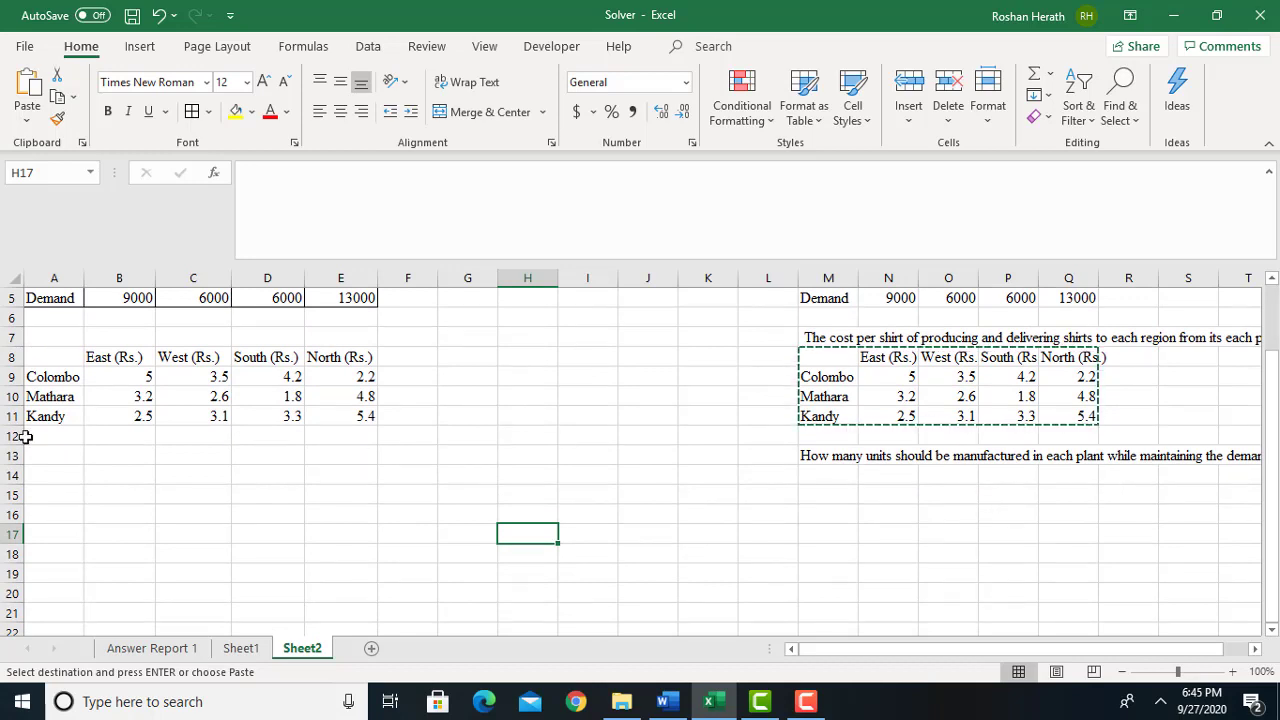
left_click_drag(36, 380, 44, 410)
key("ctrl+c")
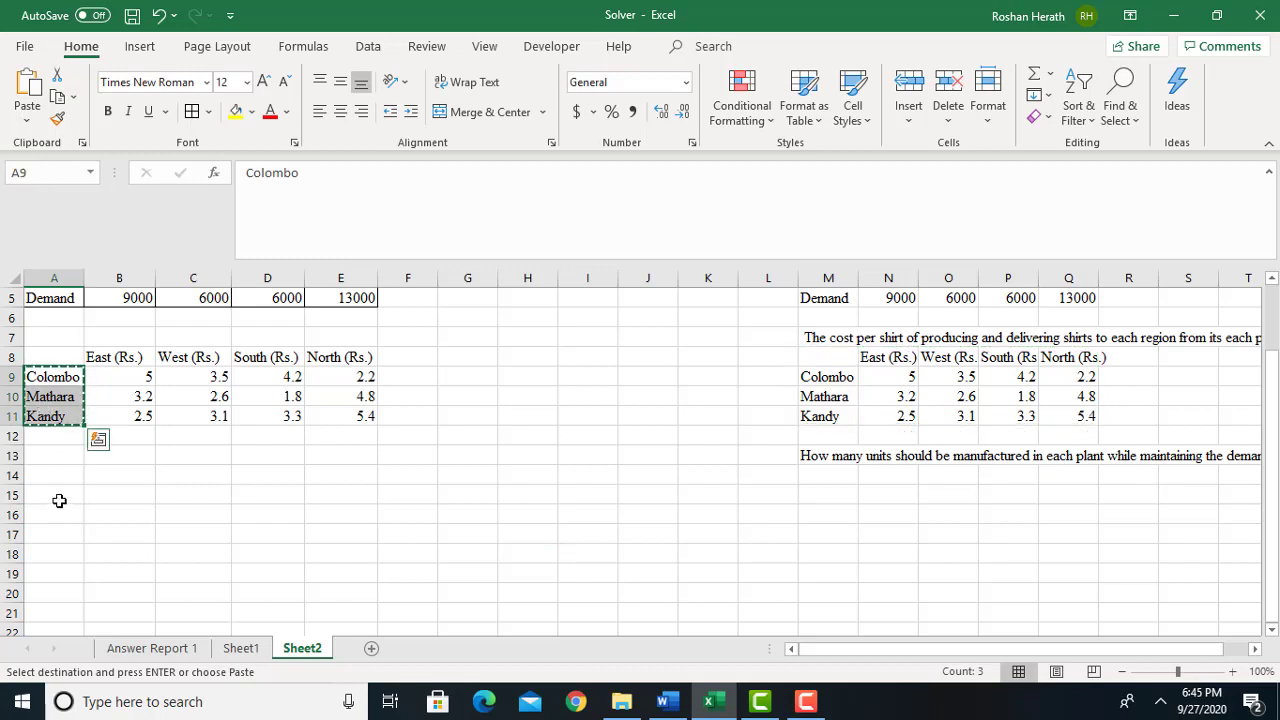
left_click(59, 478)
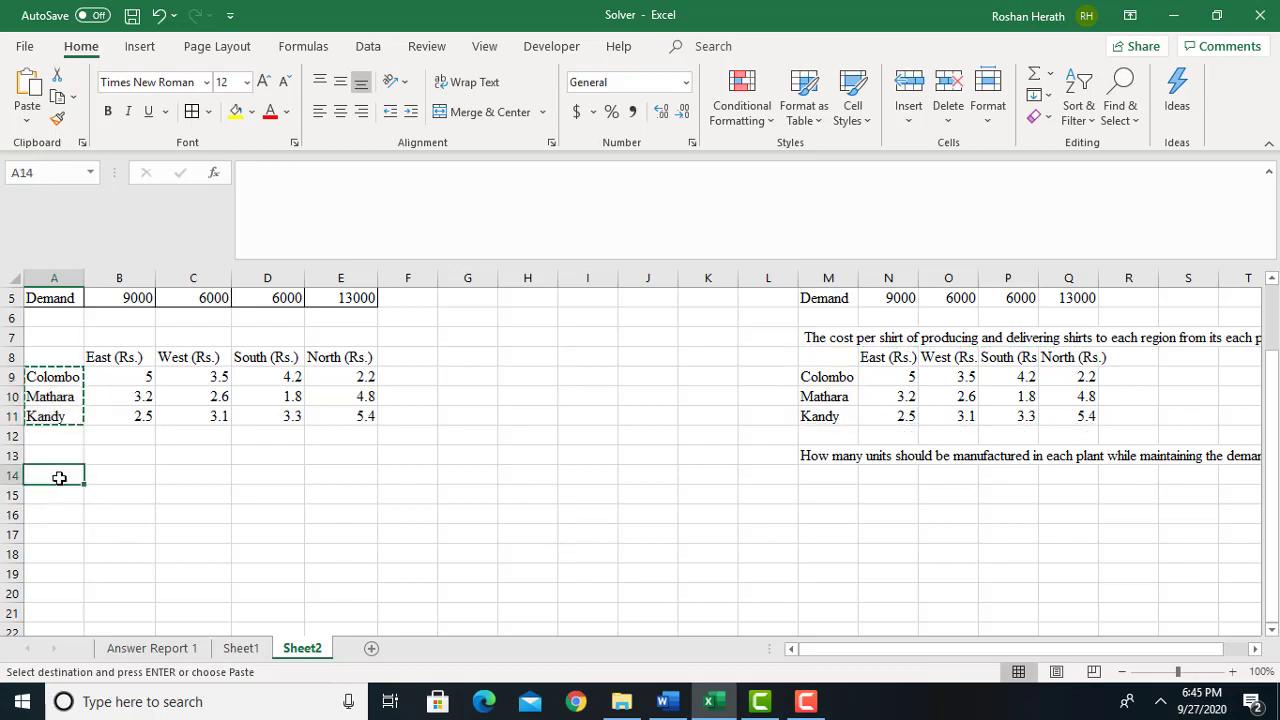
key("ctrl+v")
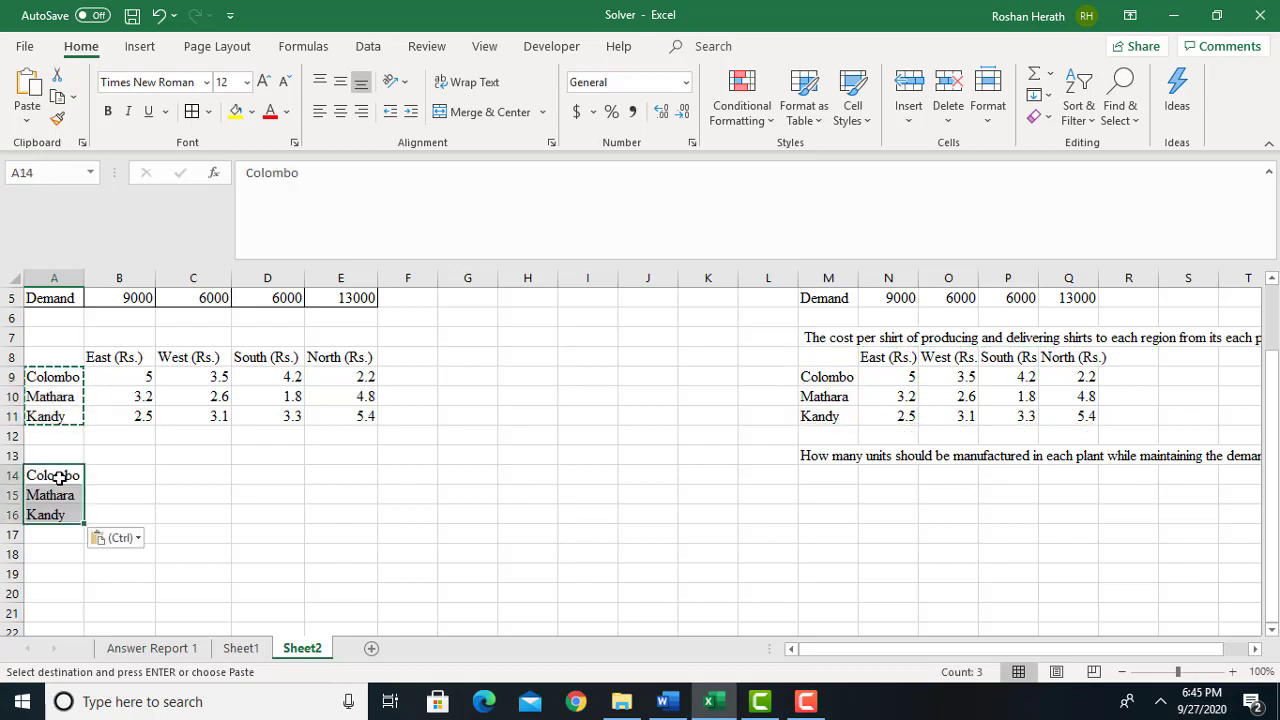
Copy the region headings East, West, South and North from B4:E4 to the range starting at B13
left_click(119, 453)
left_click(114, 371)
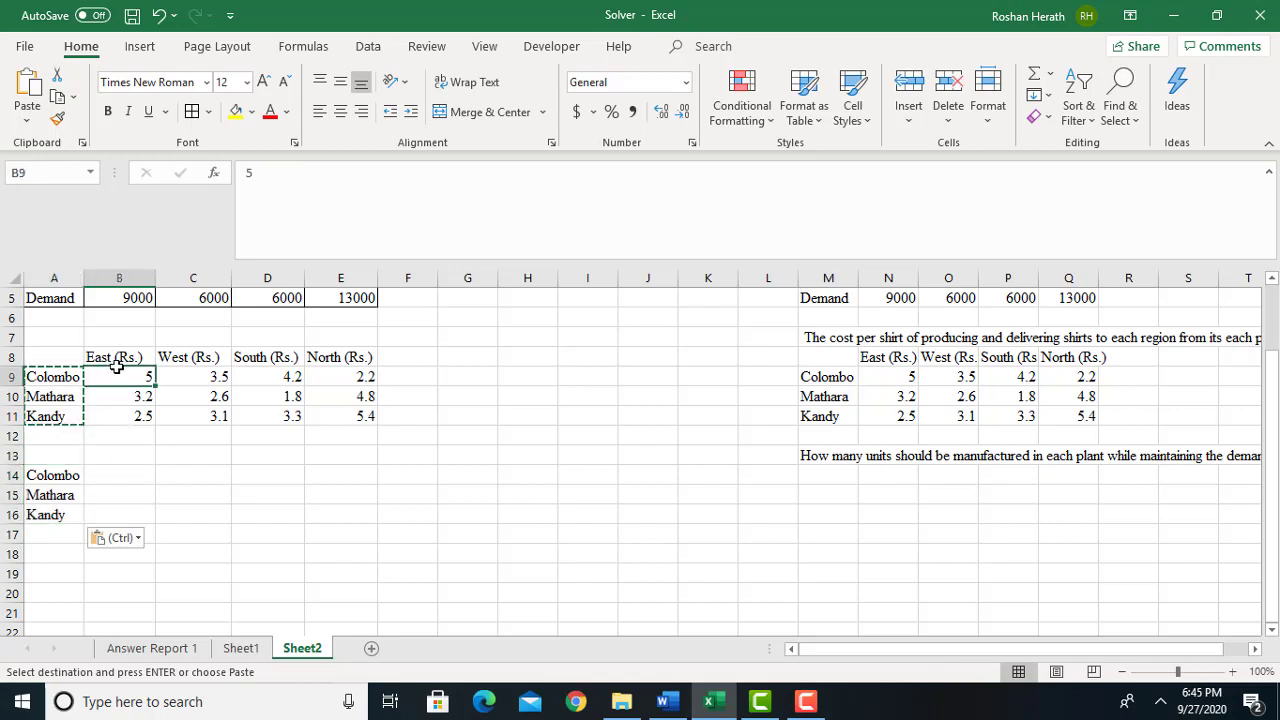
left_click(112, 360)
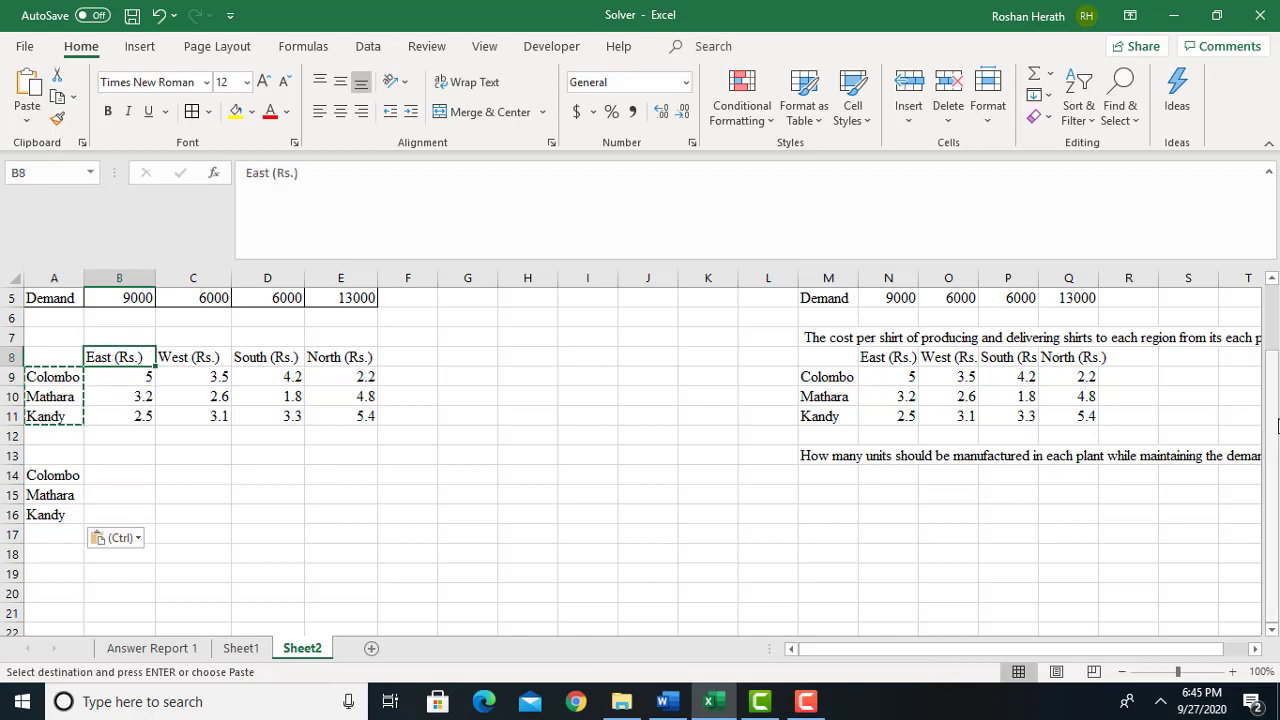
left_click_drag(1272, 424, 1272, 405)
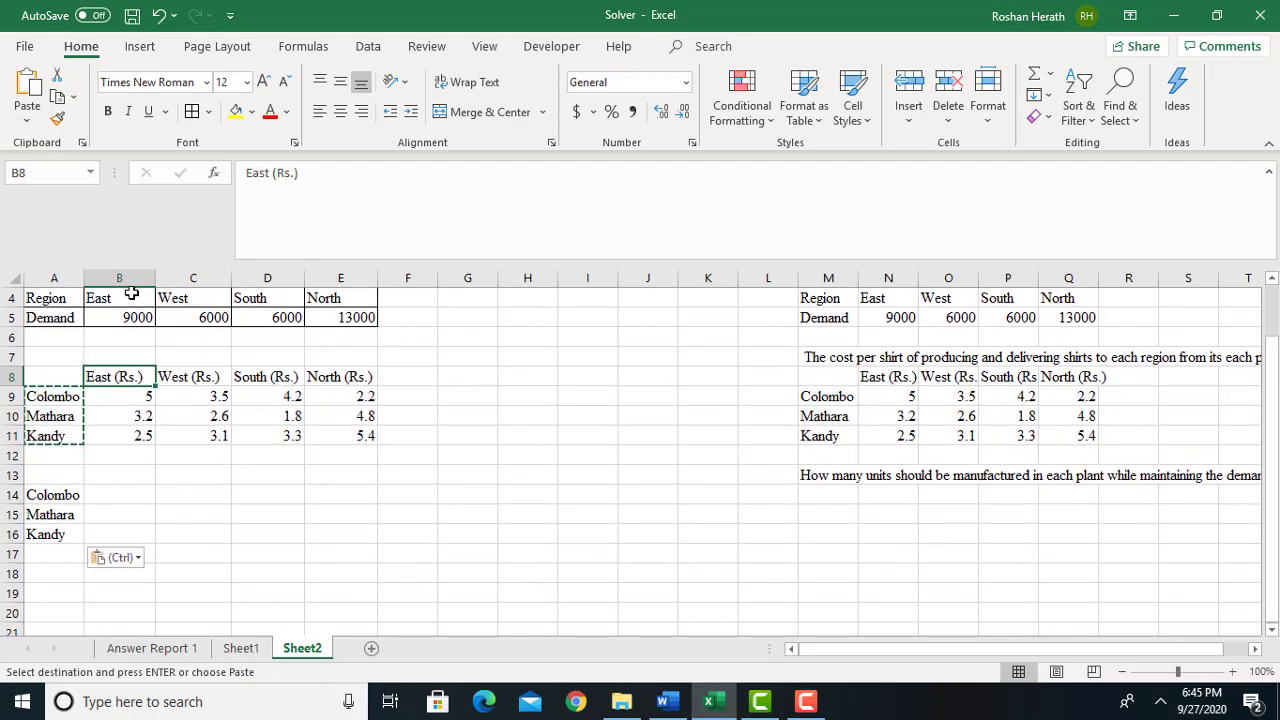
left_click_drag(128, 294, 317, 294)
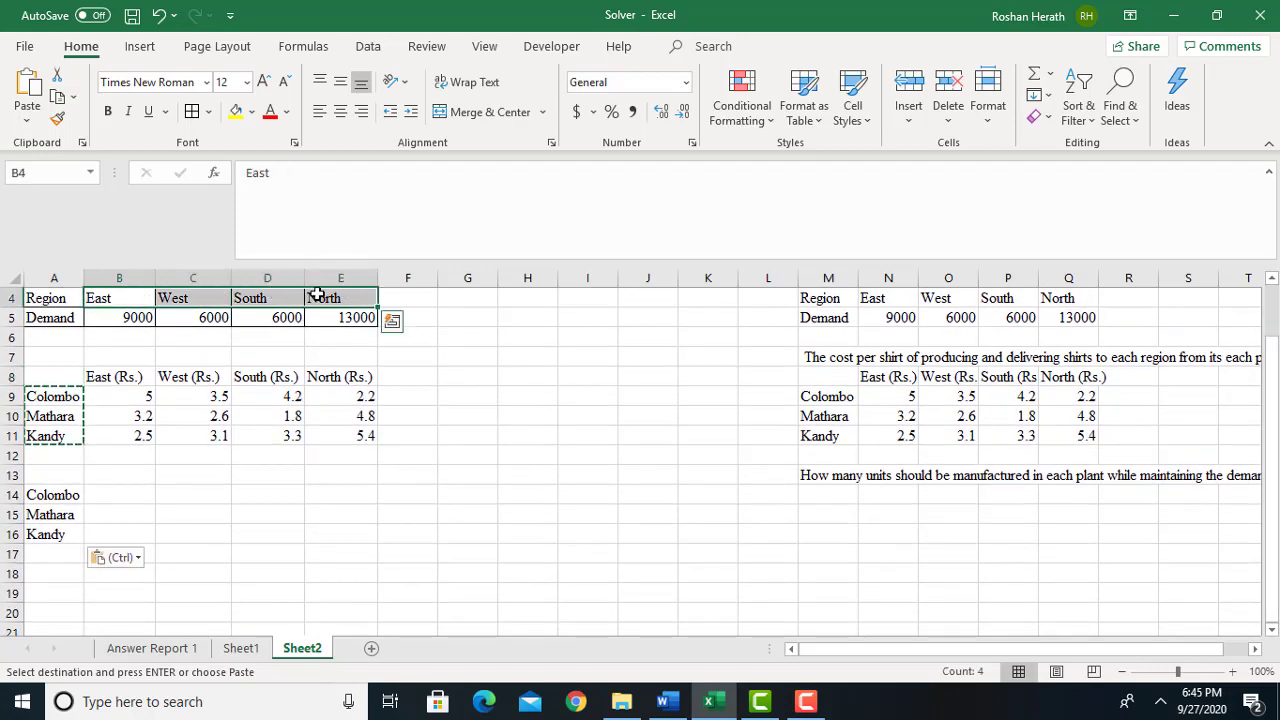
key("ctrl+c")
left_click(123, 472)
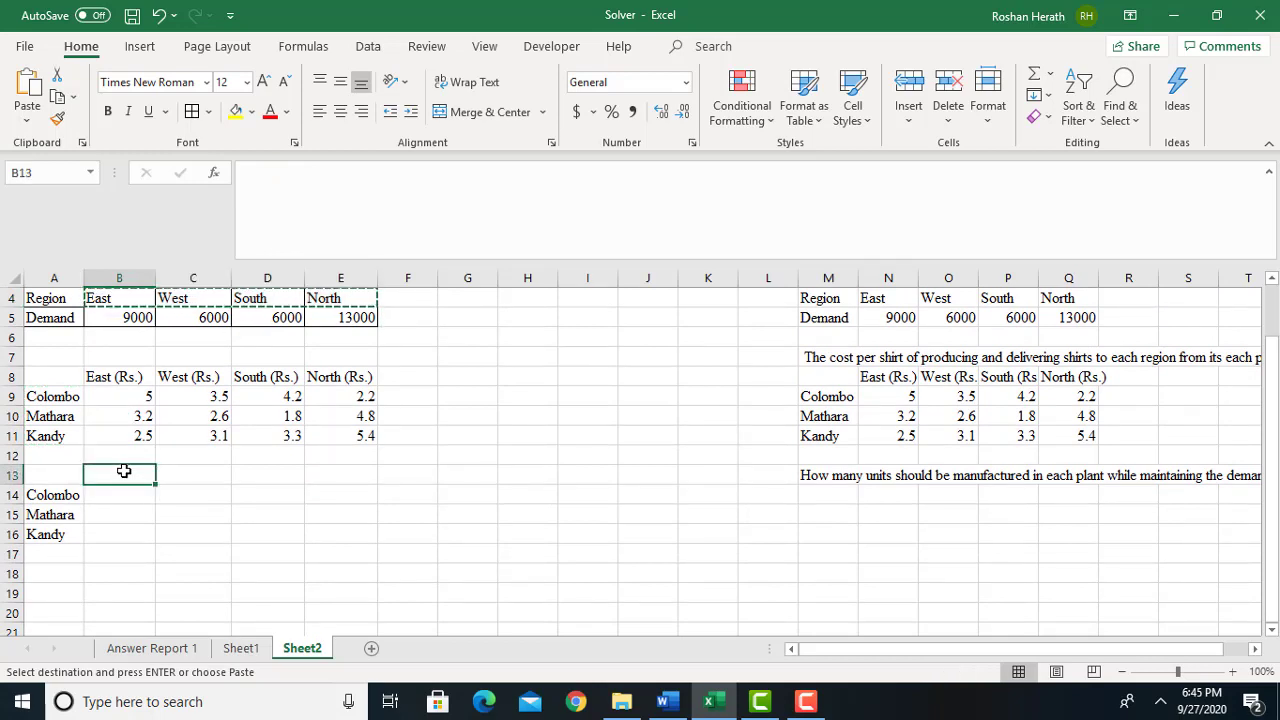
key("ctrl+v")
left_click(355, 556)
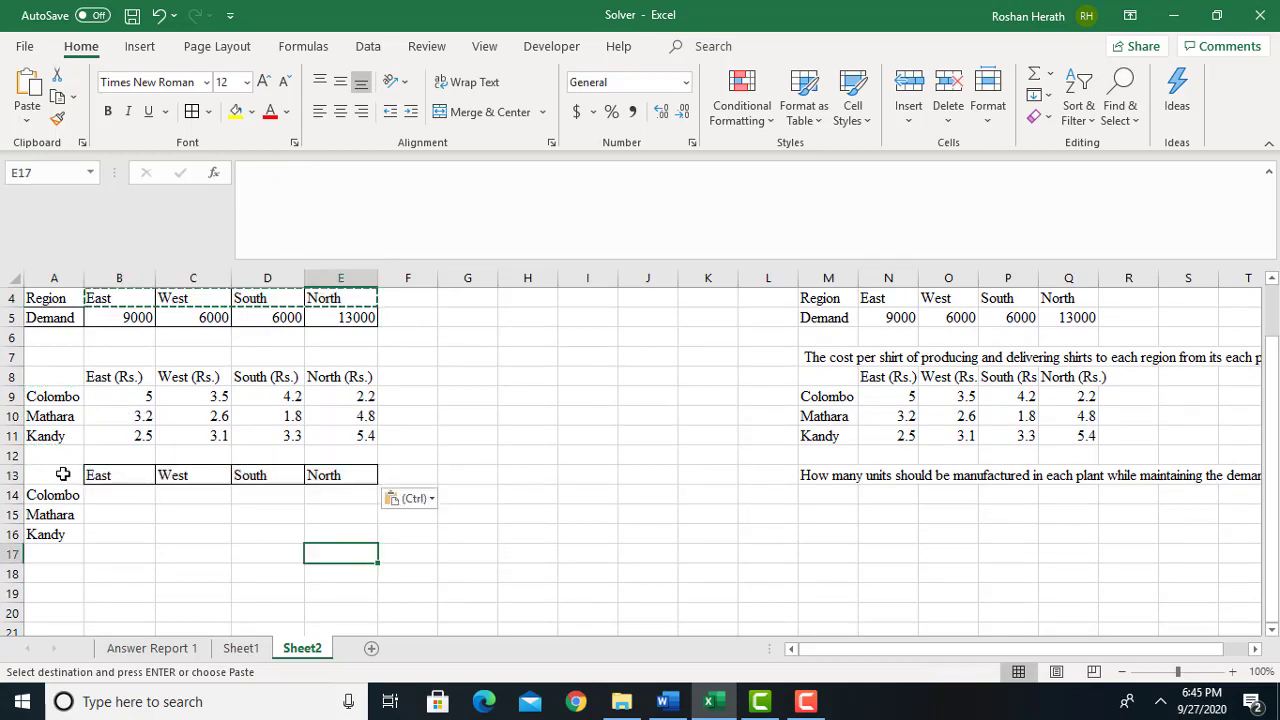
Apply all borders to the plant-by-region allocation table in A13:E16
left_click_drag(62, 474, 350, 535)
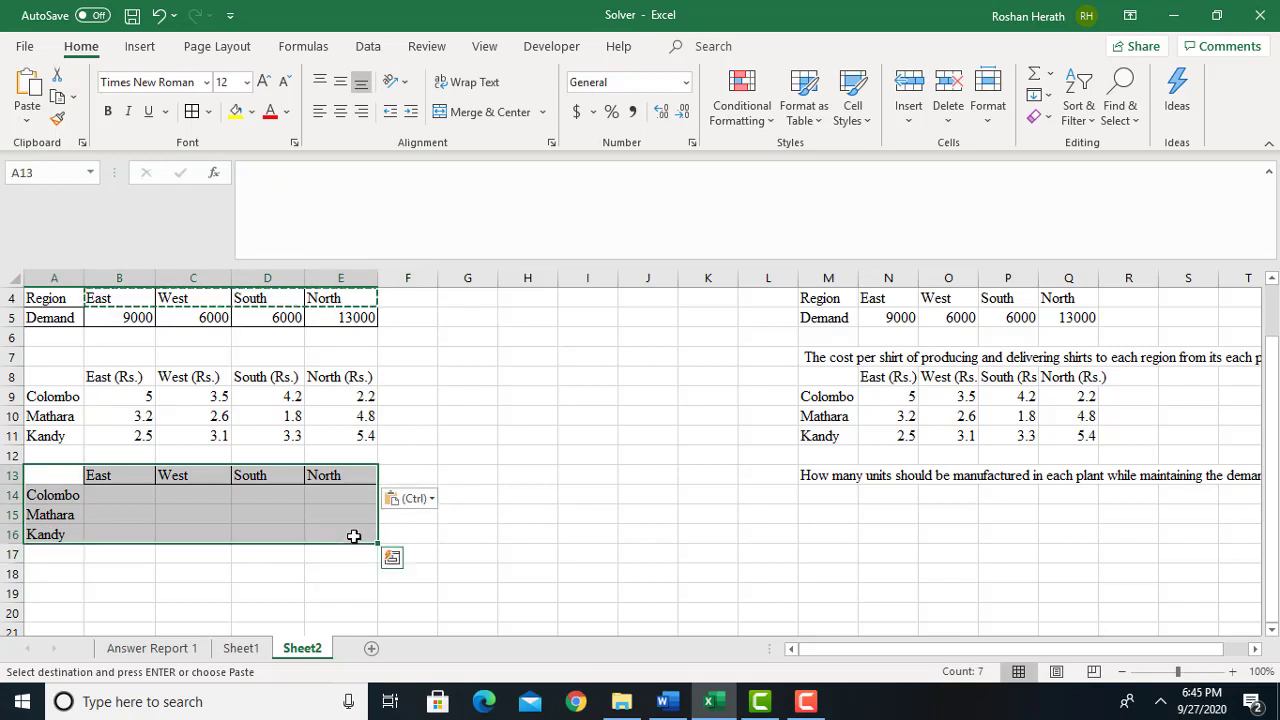
left_click(194, 117)
left_click(420, 497)
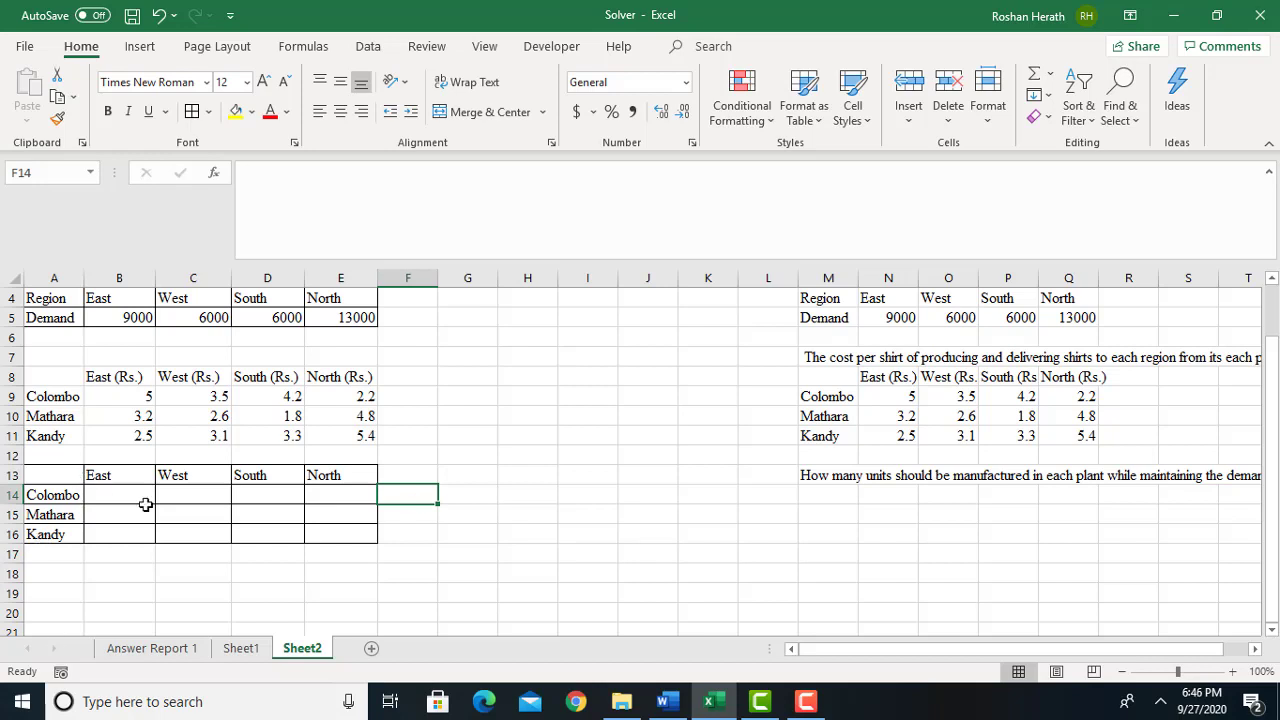
Check the plants' monthly production capacities in the problem text in M3 and select cell H12
left_click_drag(1272, 400, 1272, 386)
left_click(810, 339)
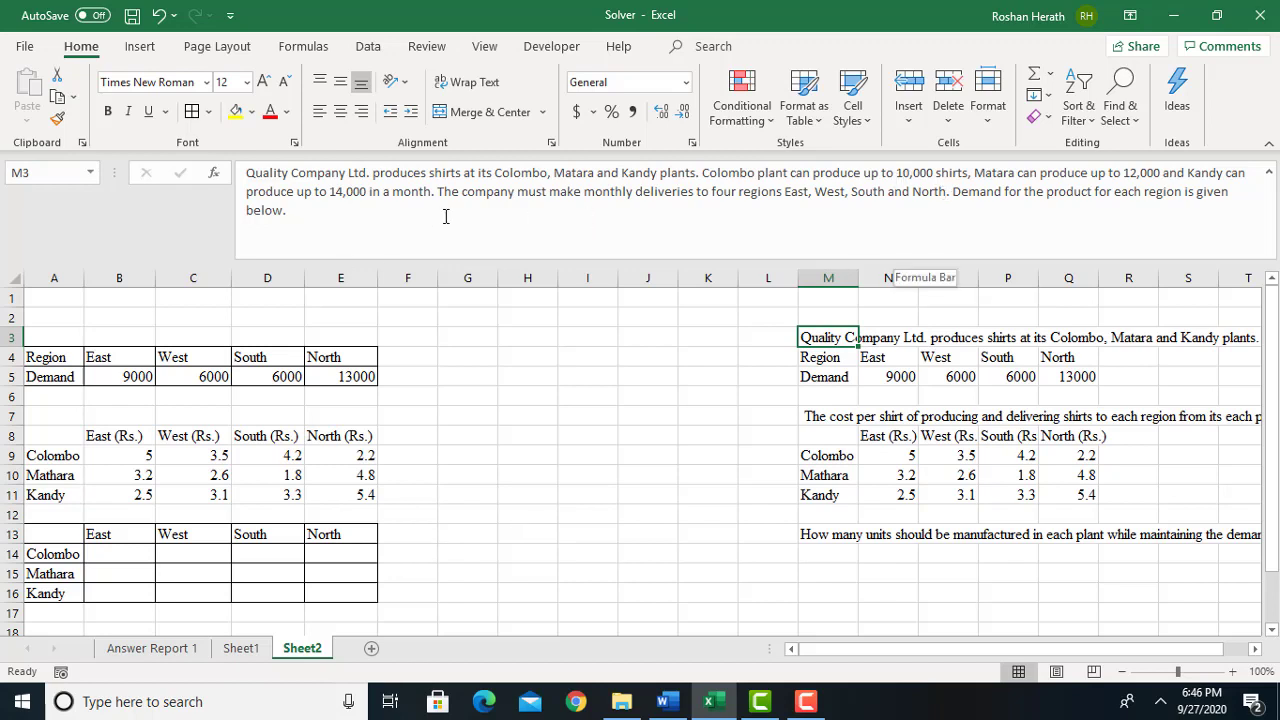
left_click(463, 555)
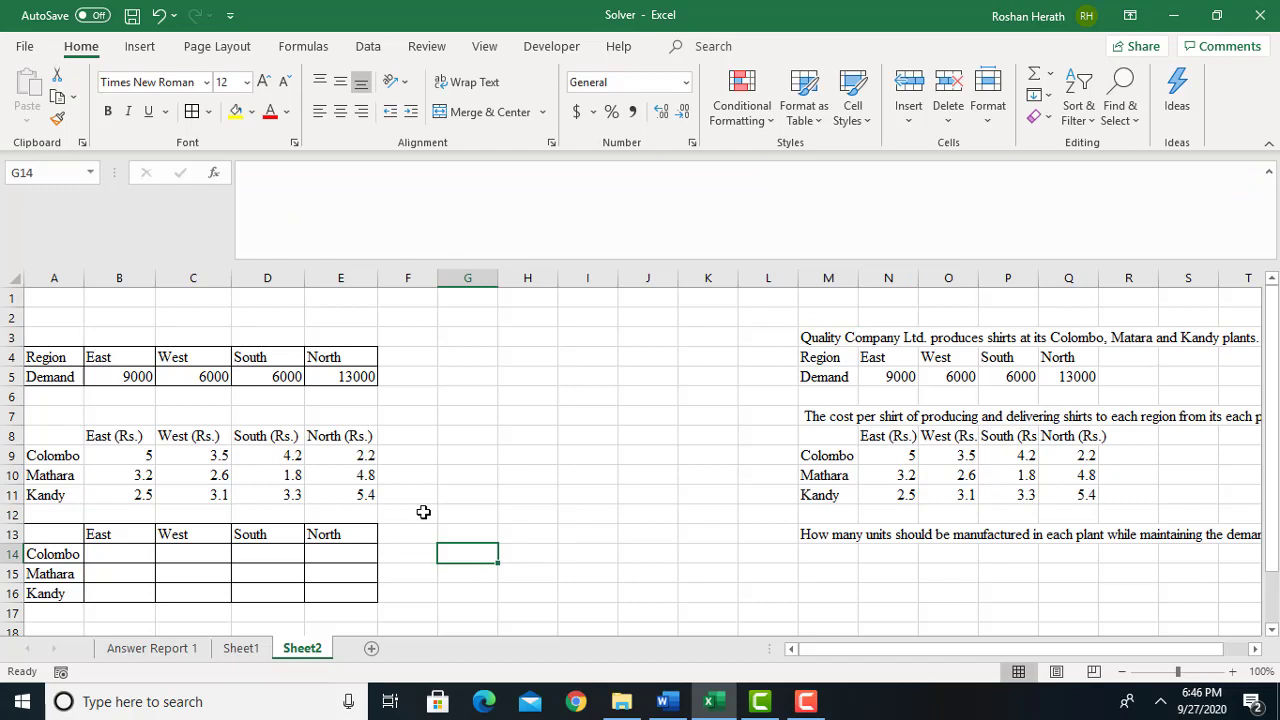
left_click(423, 512)
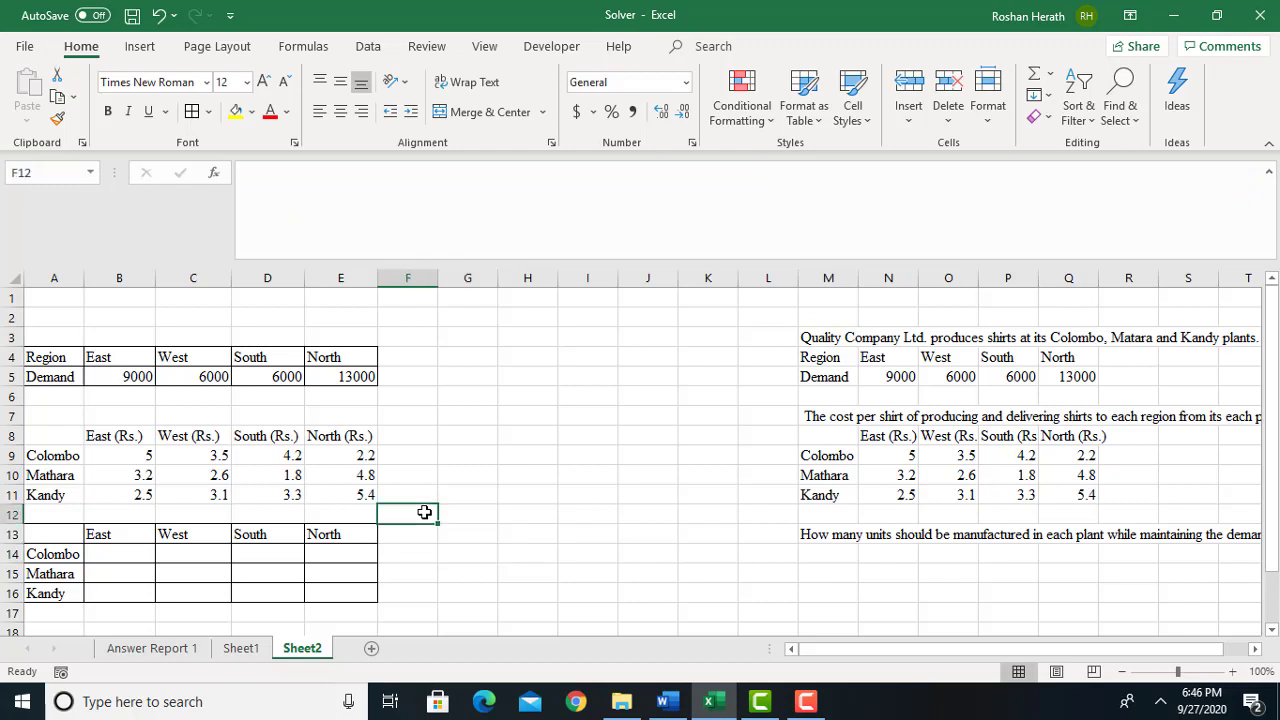
left_click(475, 515)
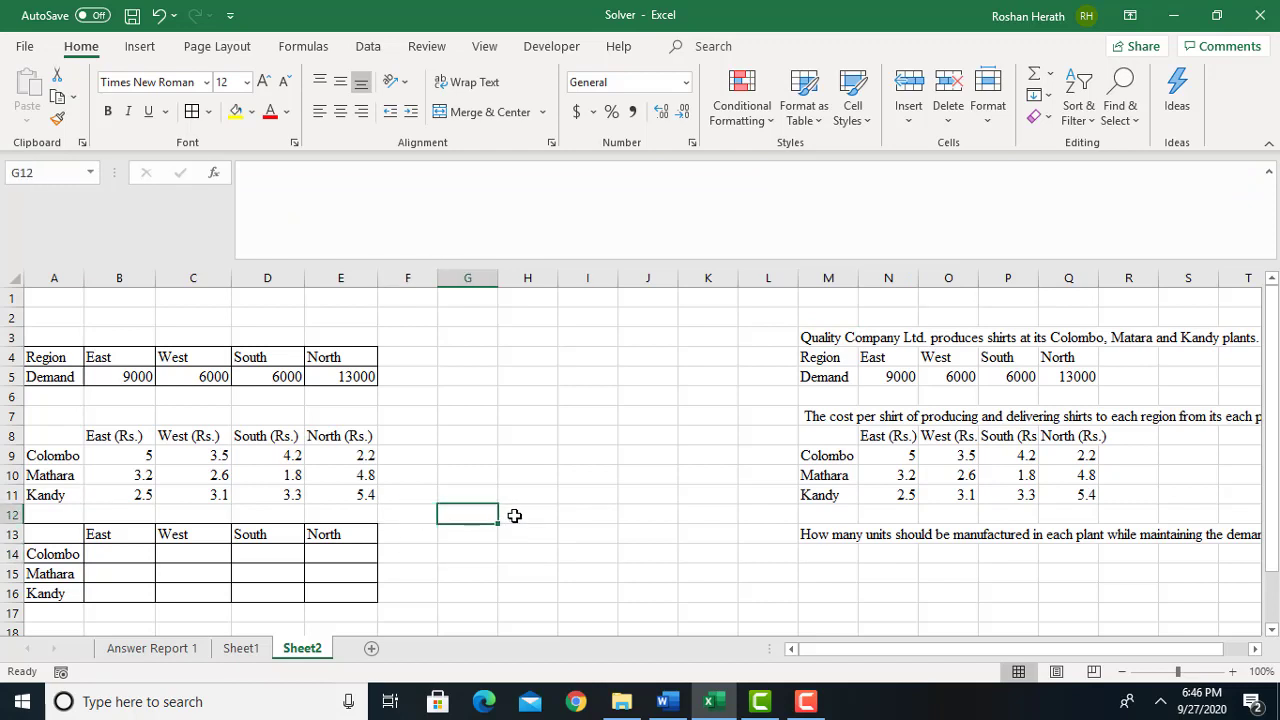
left_click(514, 515)
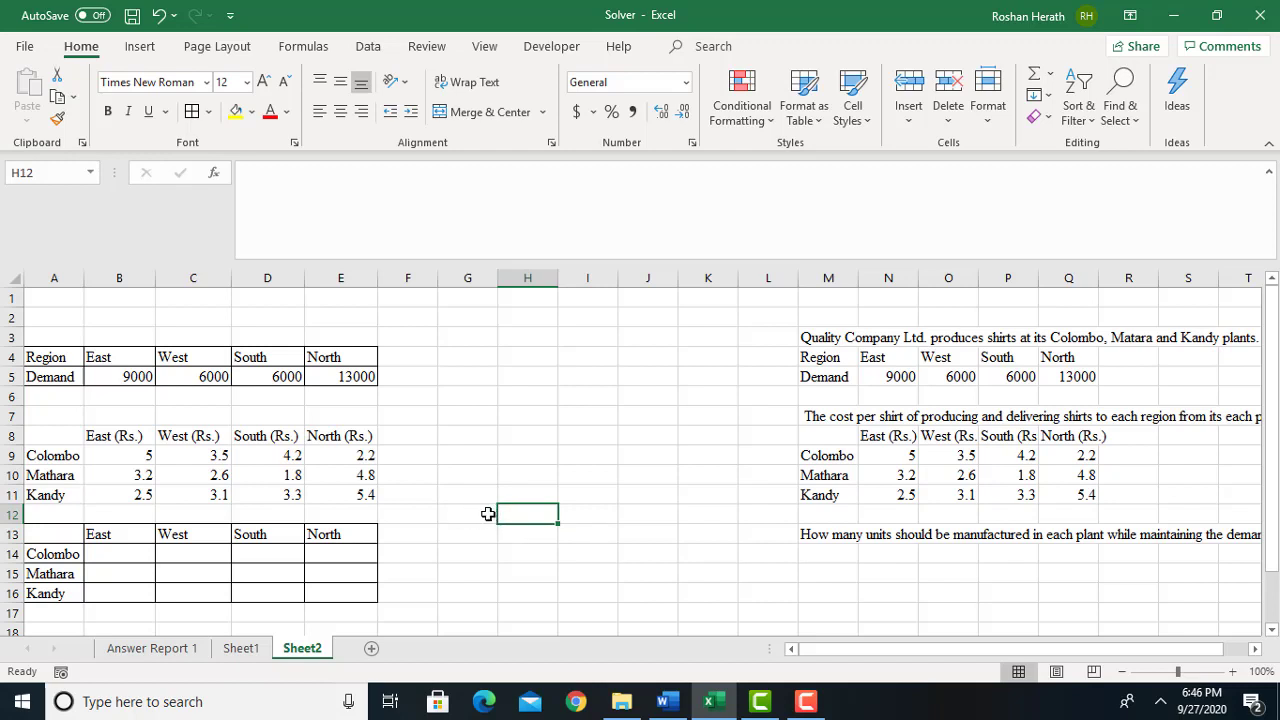
type("Prod")
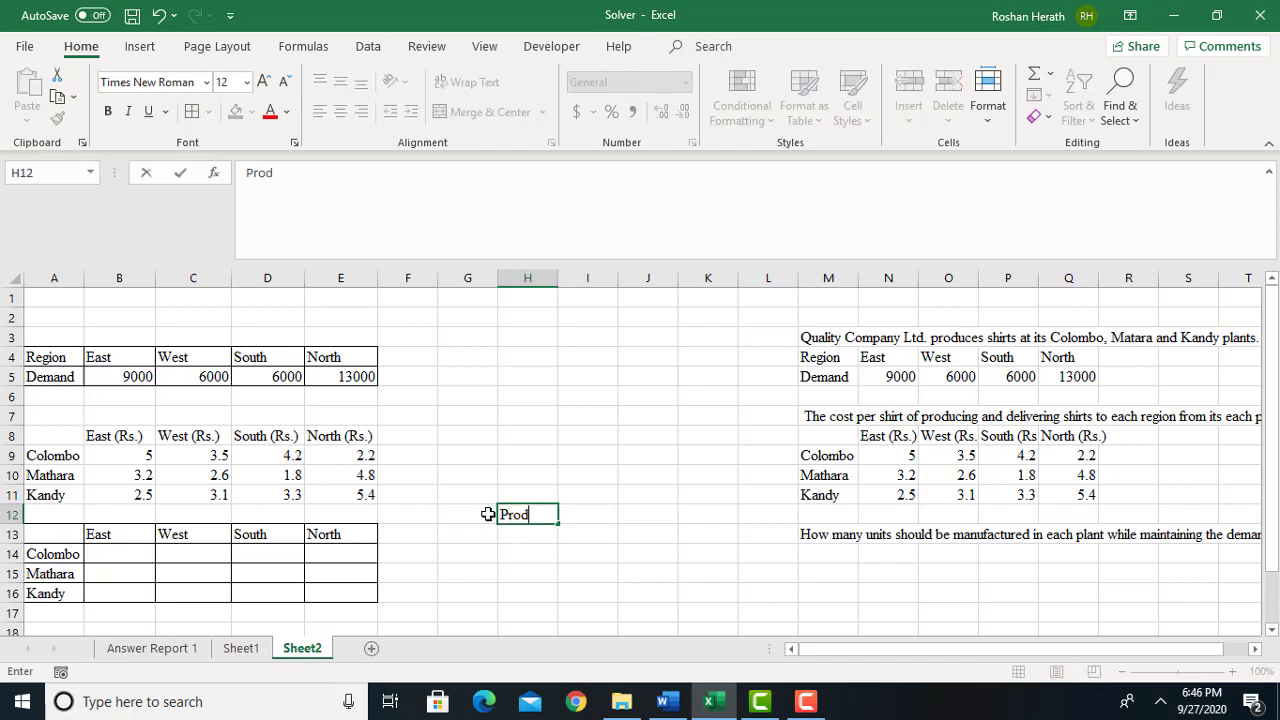
type("uction")
key("BackSpace")
key("BackSpace")
key("BackSpace")
key("BackSpace")
key("BackSpace")
key("BackSpace")
key("BackSpace")
key("BackSpace")
key("BackSpace")
Enter the heading Capacity in H12 with the plant capacities 10000, 12000 and 14000 below it in H13:H15
type("Capacity")
left_click(528, 535)
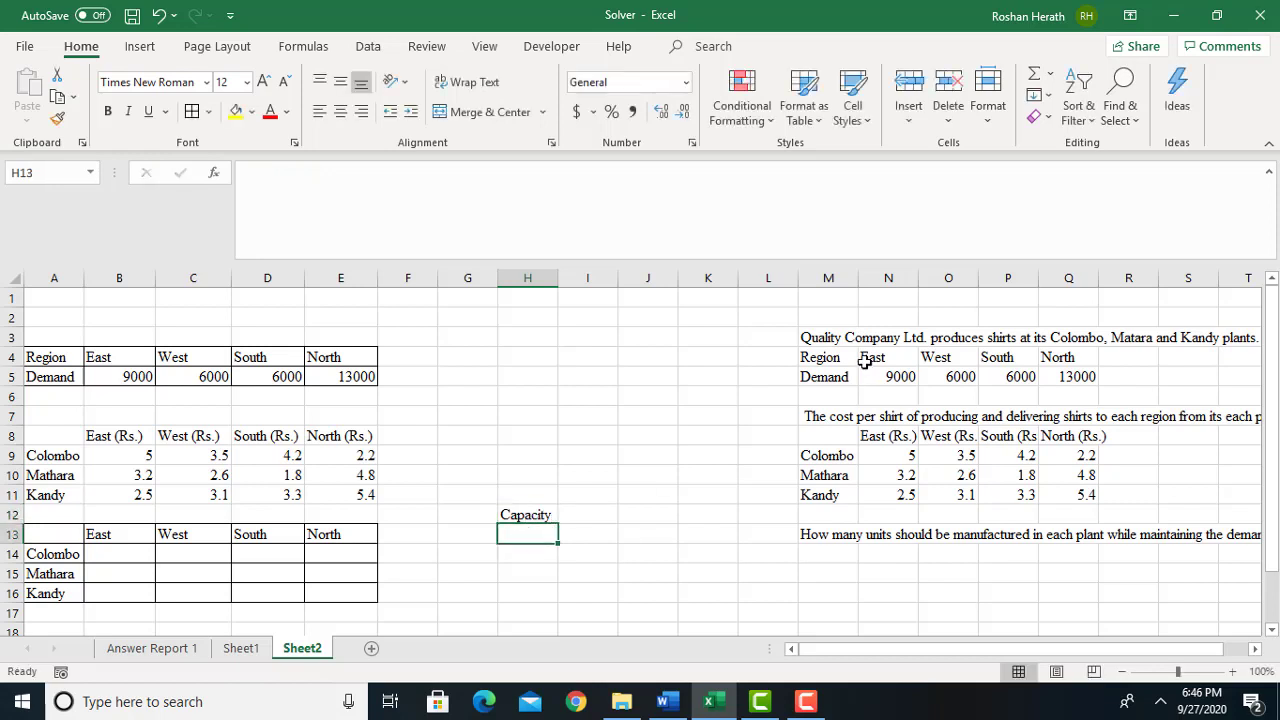
left_click(832, 338)
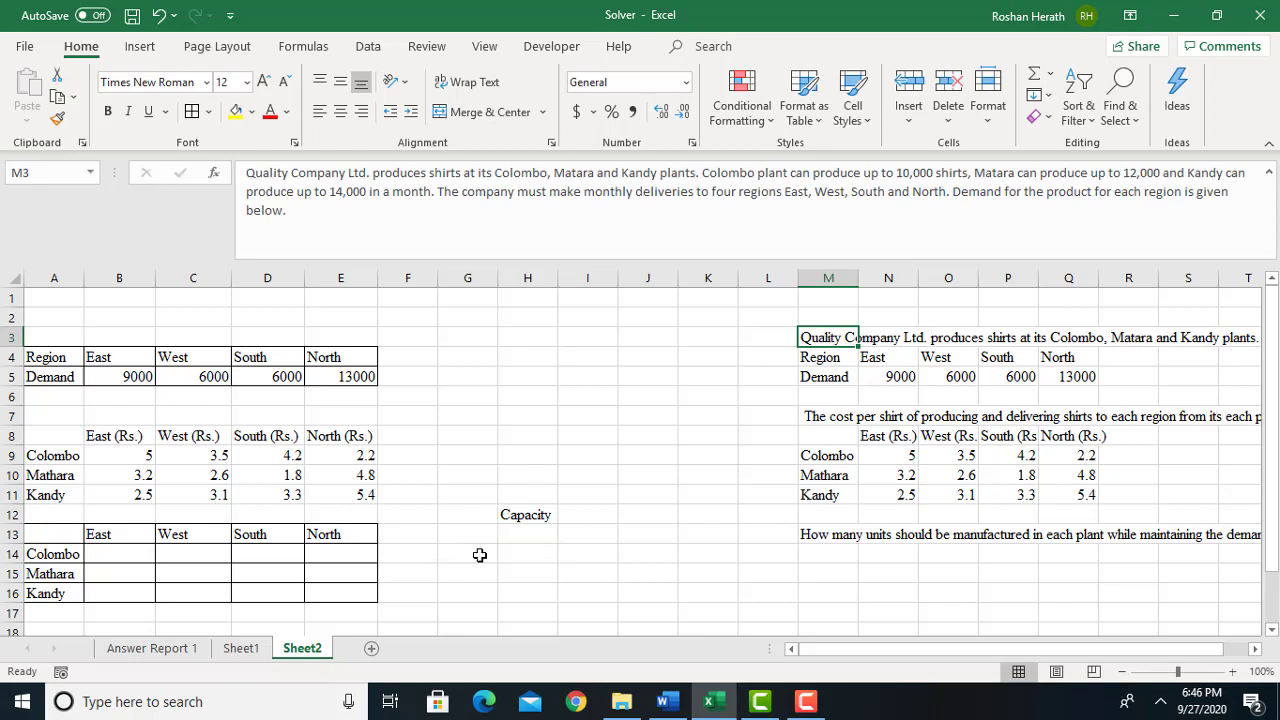
left_click(514, 538)
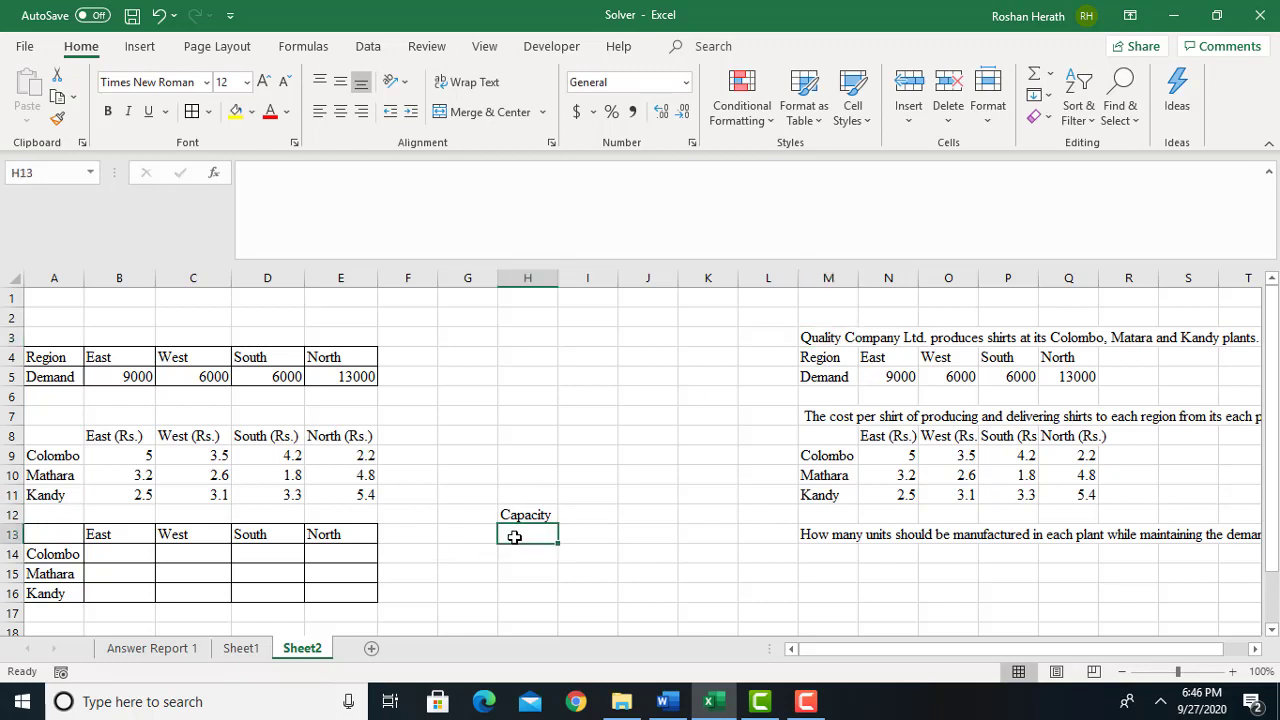
type("10000")
key("Return")
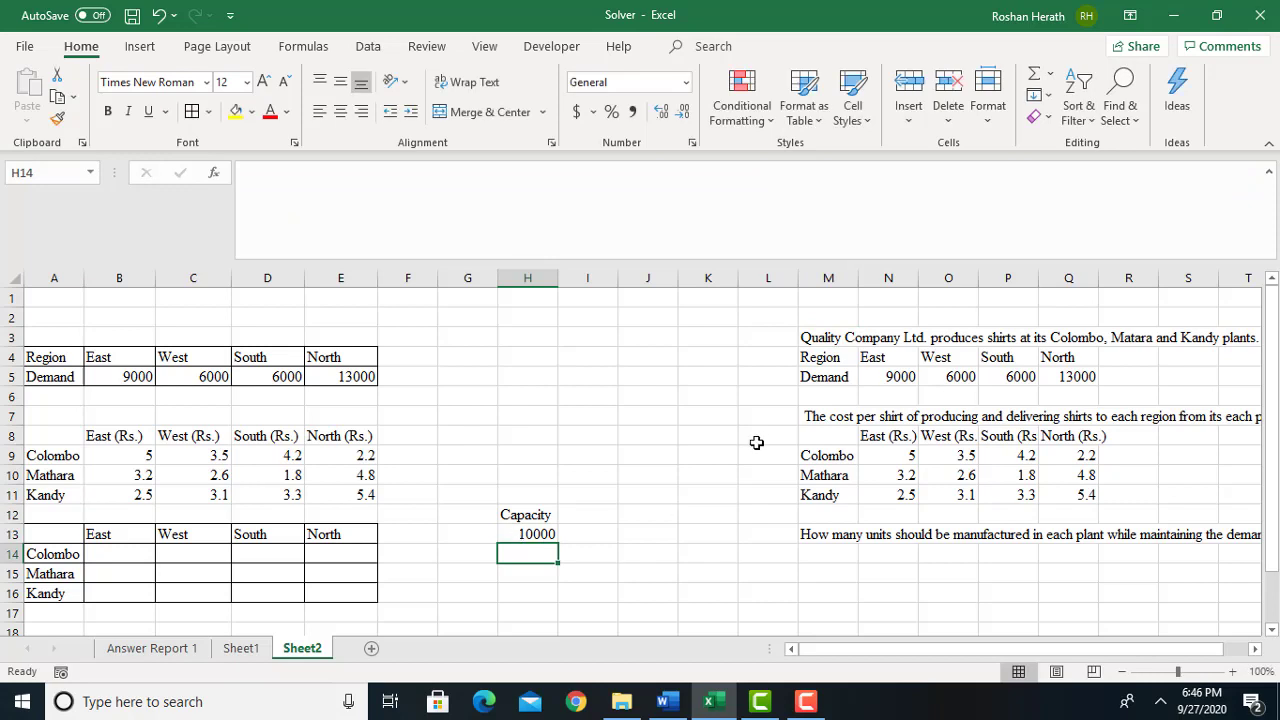
type("12000")
key("Return")
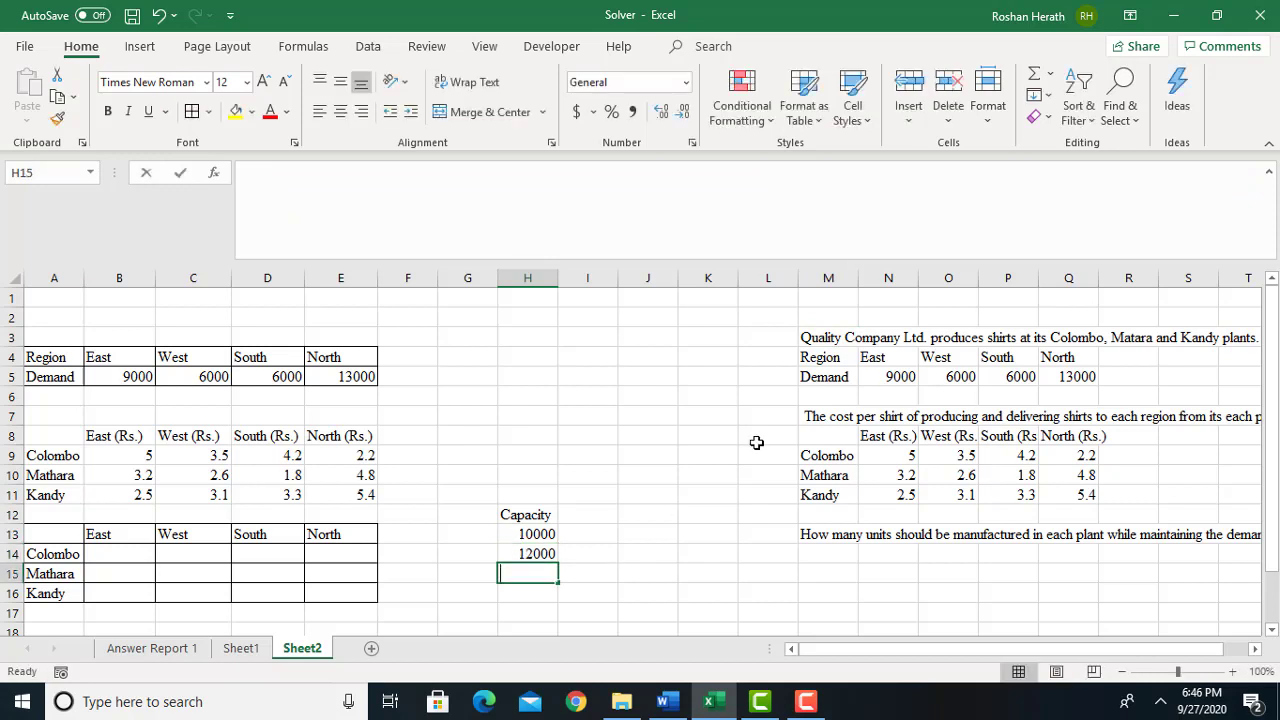
type("14000")
key("Return")
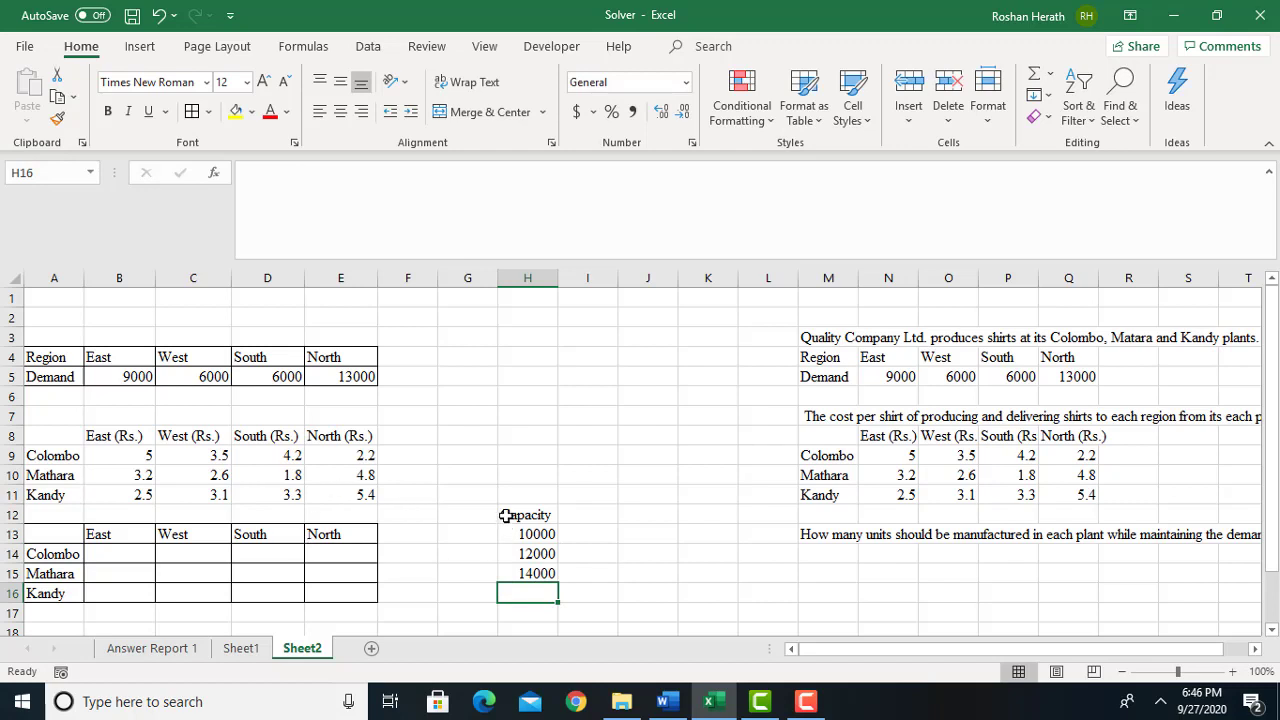
Move the Capacity column from H12:H15 down one row to H13:H16 to line up with the plant rows
left_click_drag(508, 515, 514, 573)
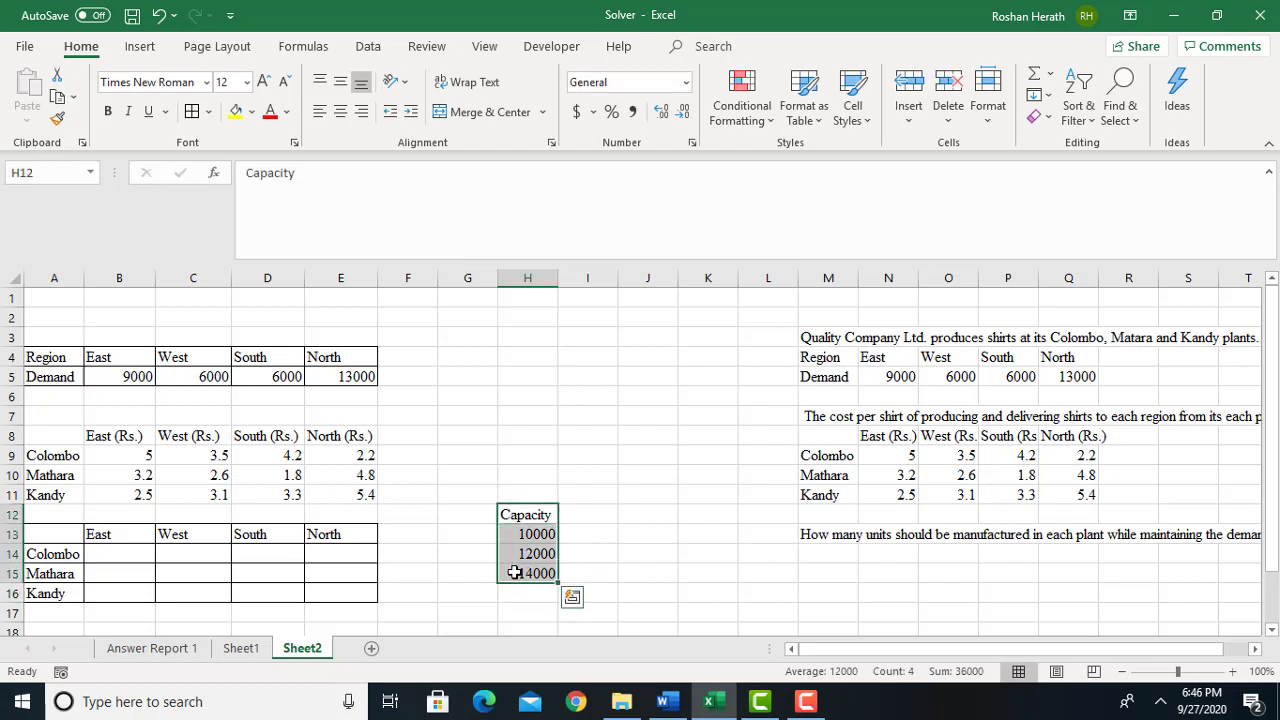
key("ctrl+c")
left_click(508, 533)
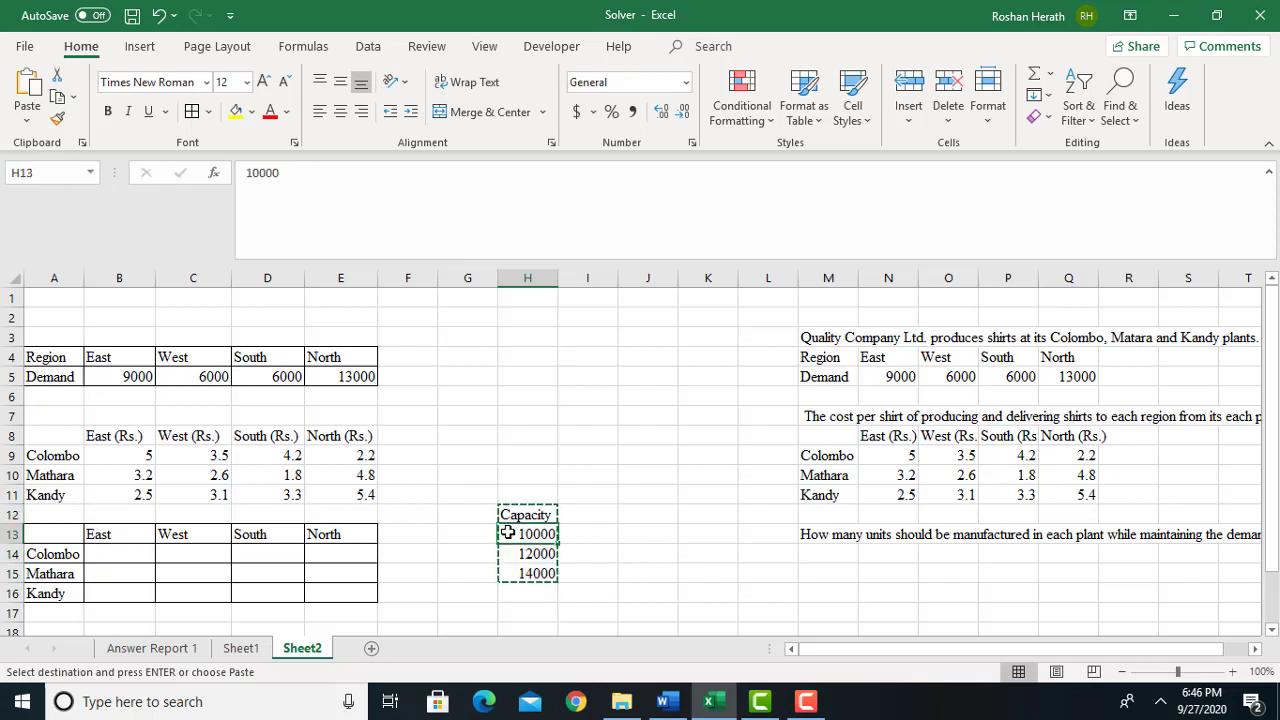
key("Return")
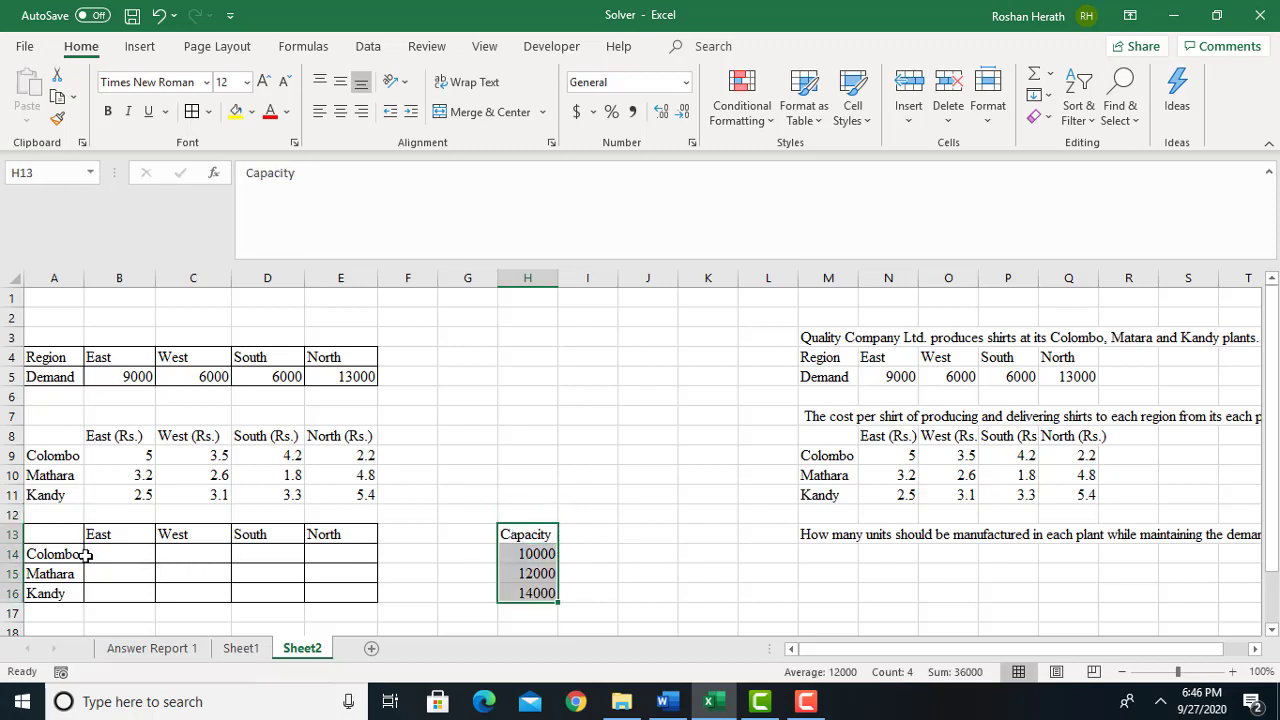
Enter trial allocations for the Colombo plant in B14:E14: 4000, 3000, 2000 and 1000
left_click(87, 555)
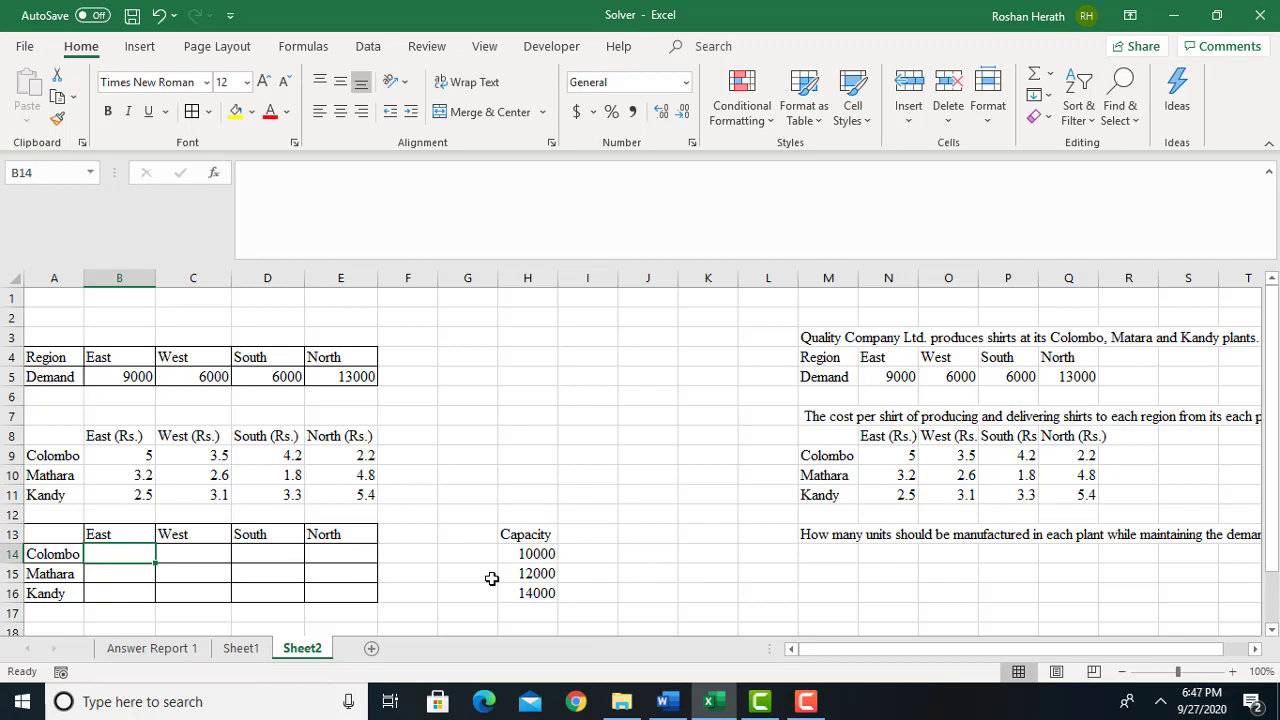
type("4000")
key("Tab")
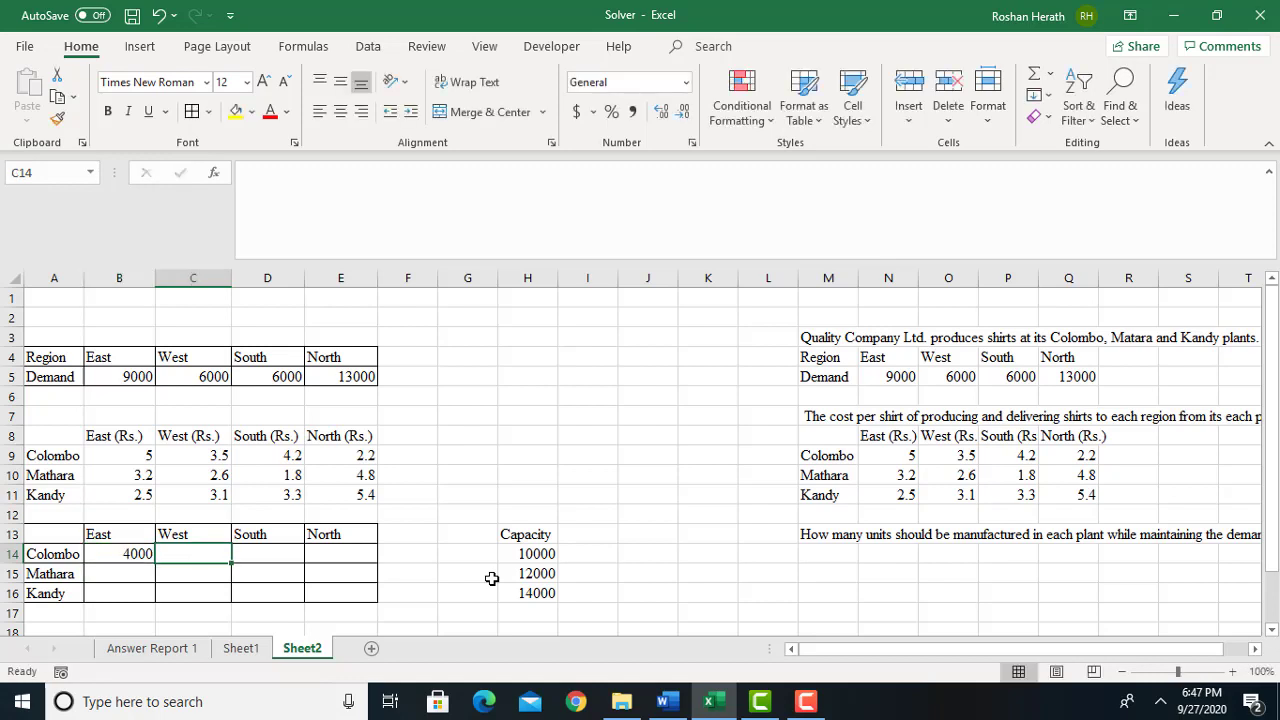
type("3000")
key("Tab")
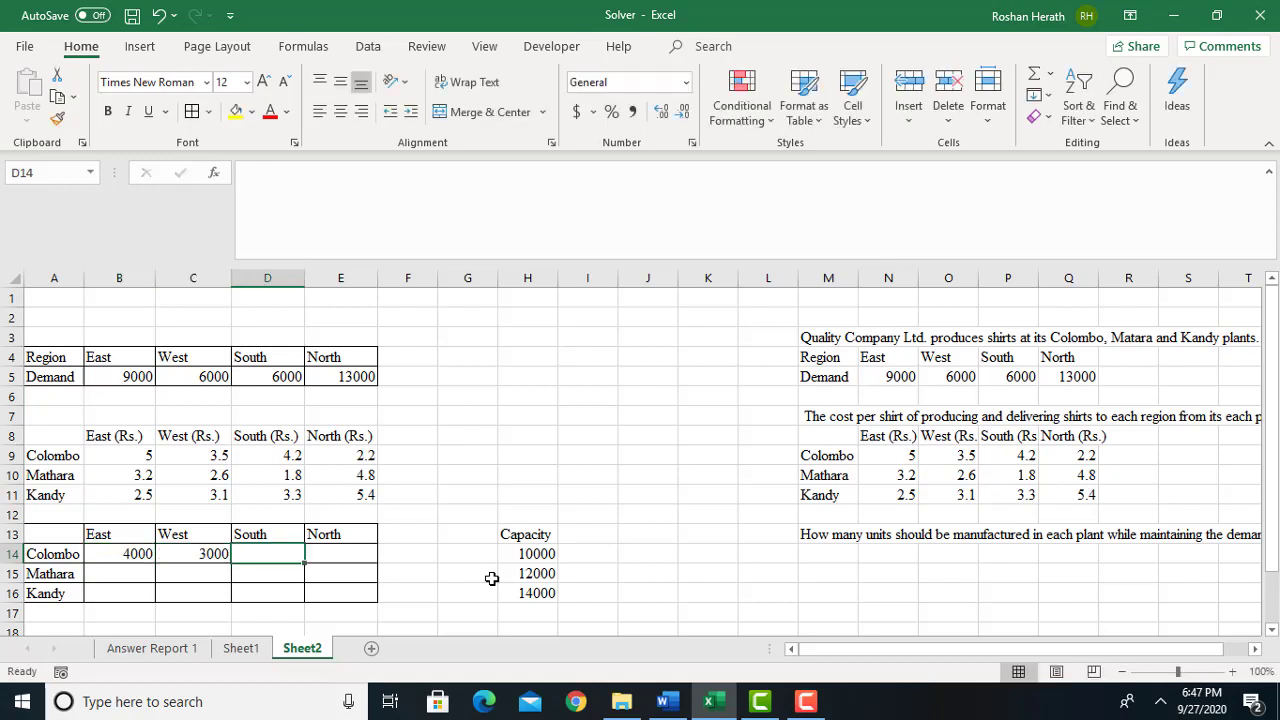
type("2000")
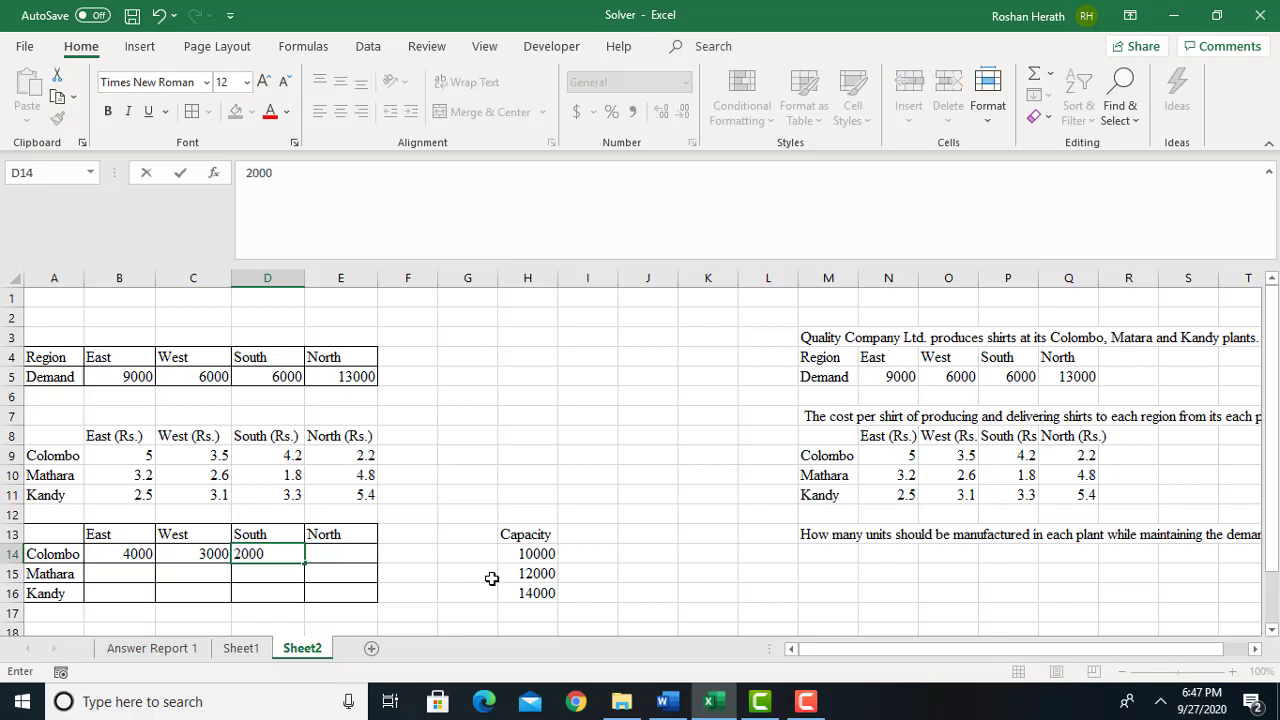
key("Tab")
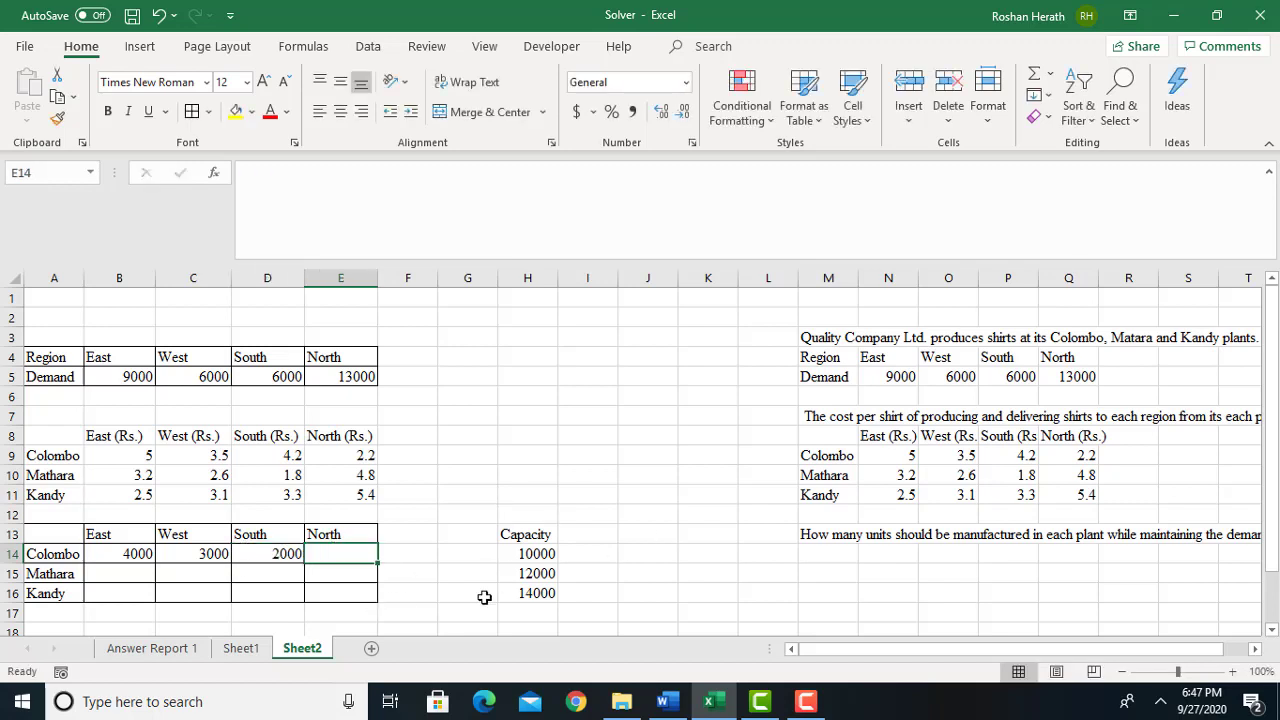
type("1000")
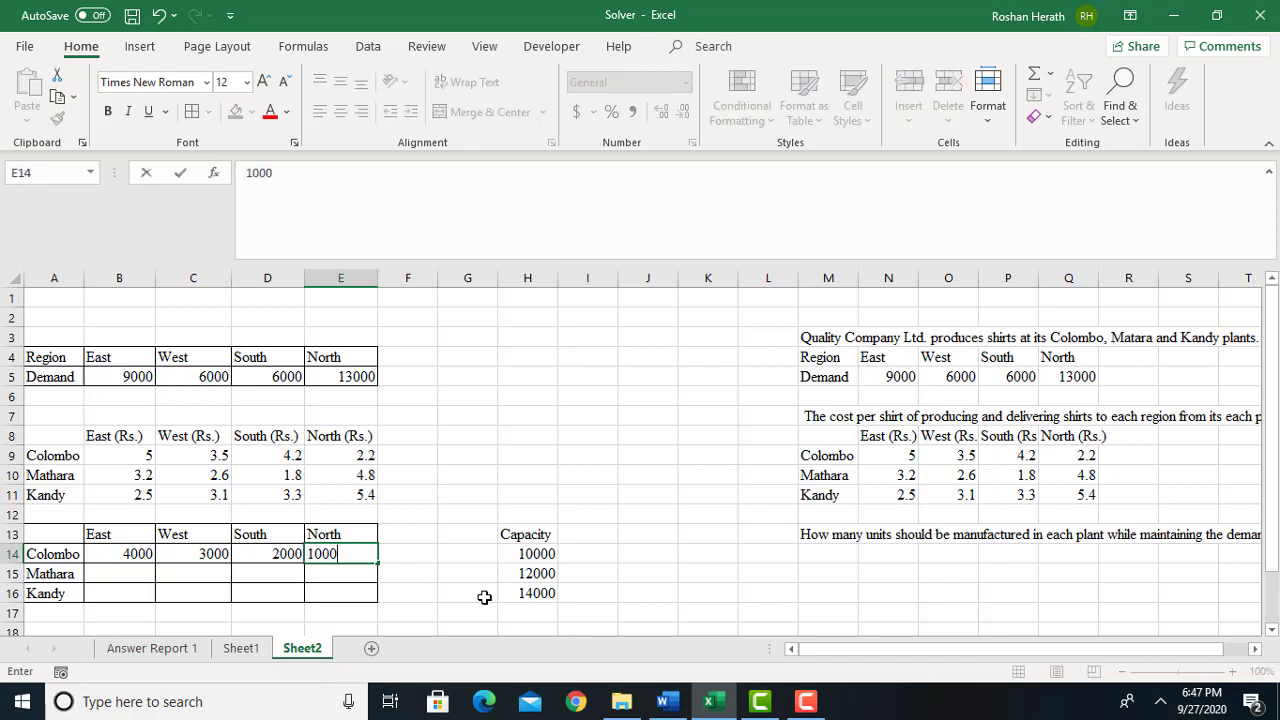
key("Return")
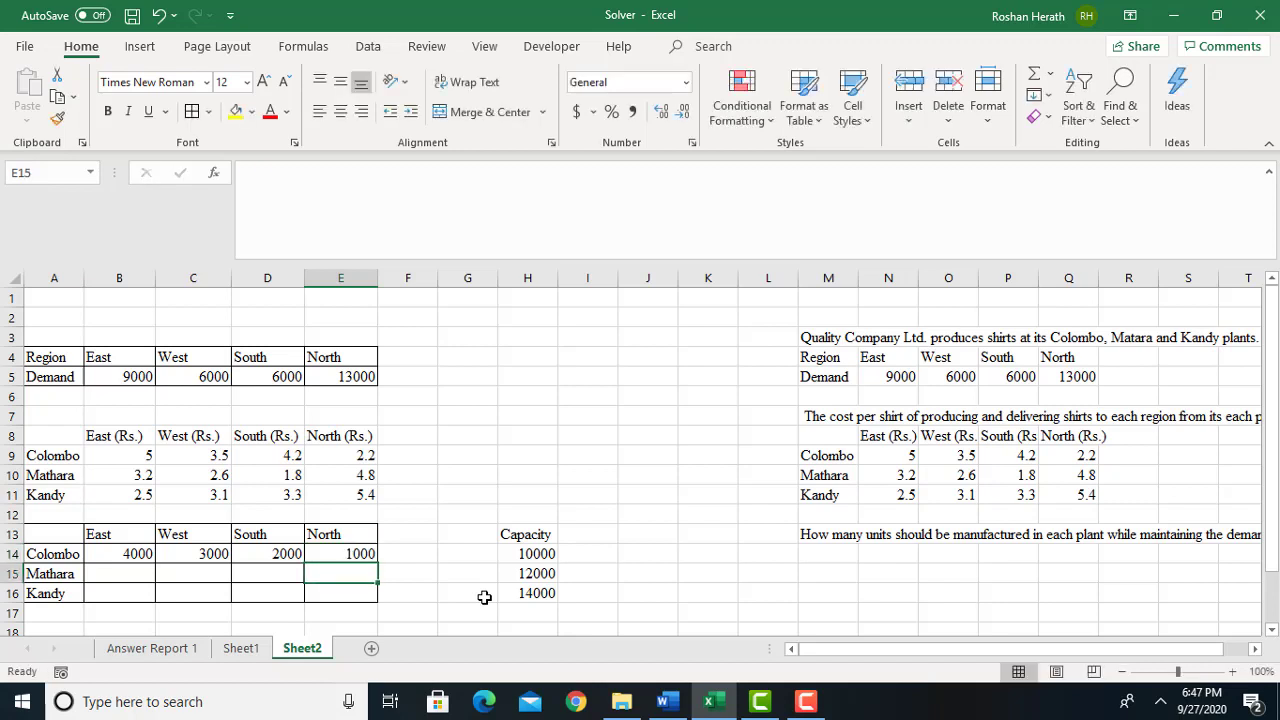
Enter trial allocations for the Mathara plant in B15:E15: 6000, 1000, 2000 and 3000
left_click(144, 573)
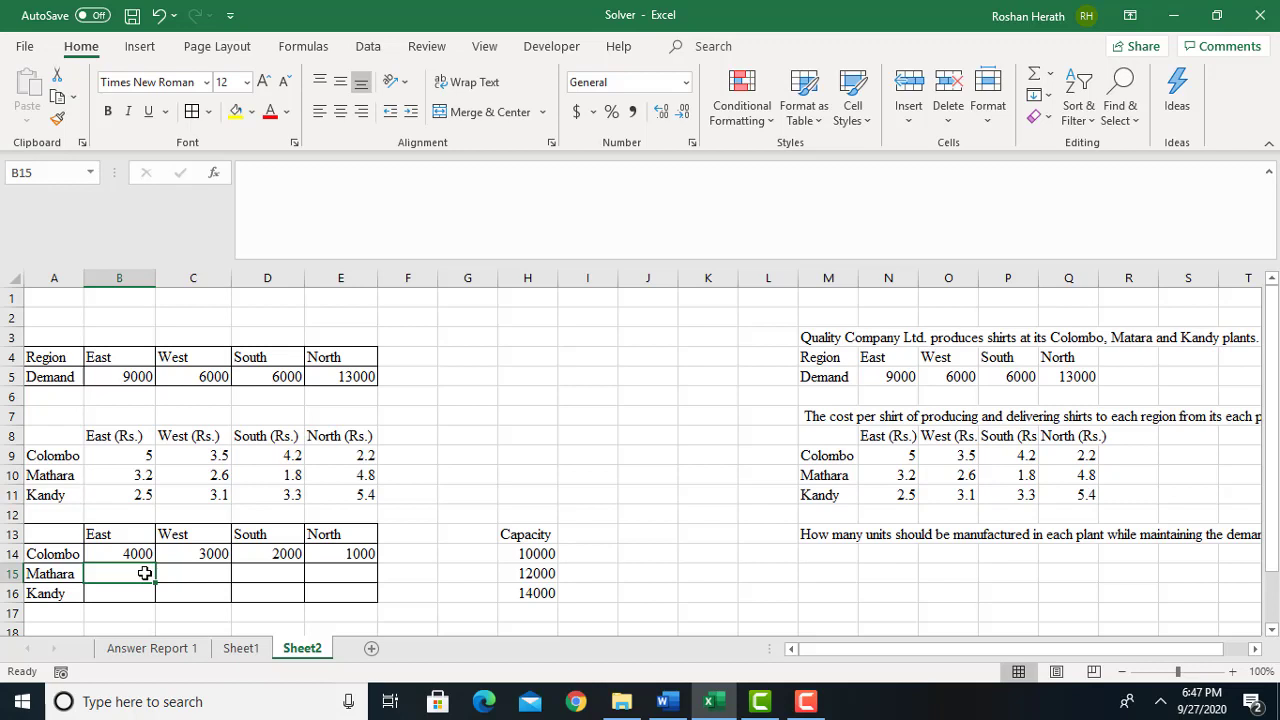
type("600")
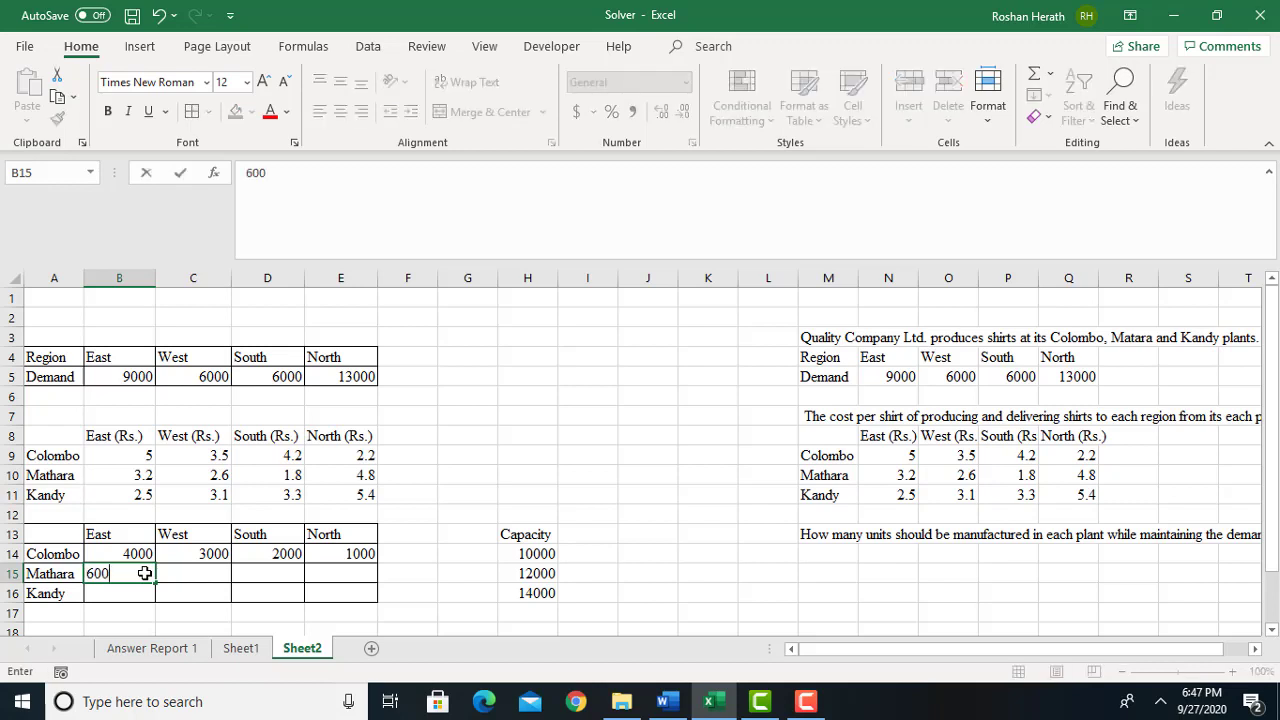
type("0")
key("Tab")
type("1000")
key("Tab")
type("2")
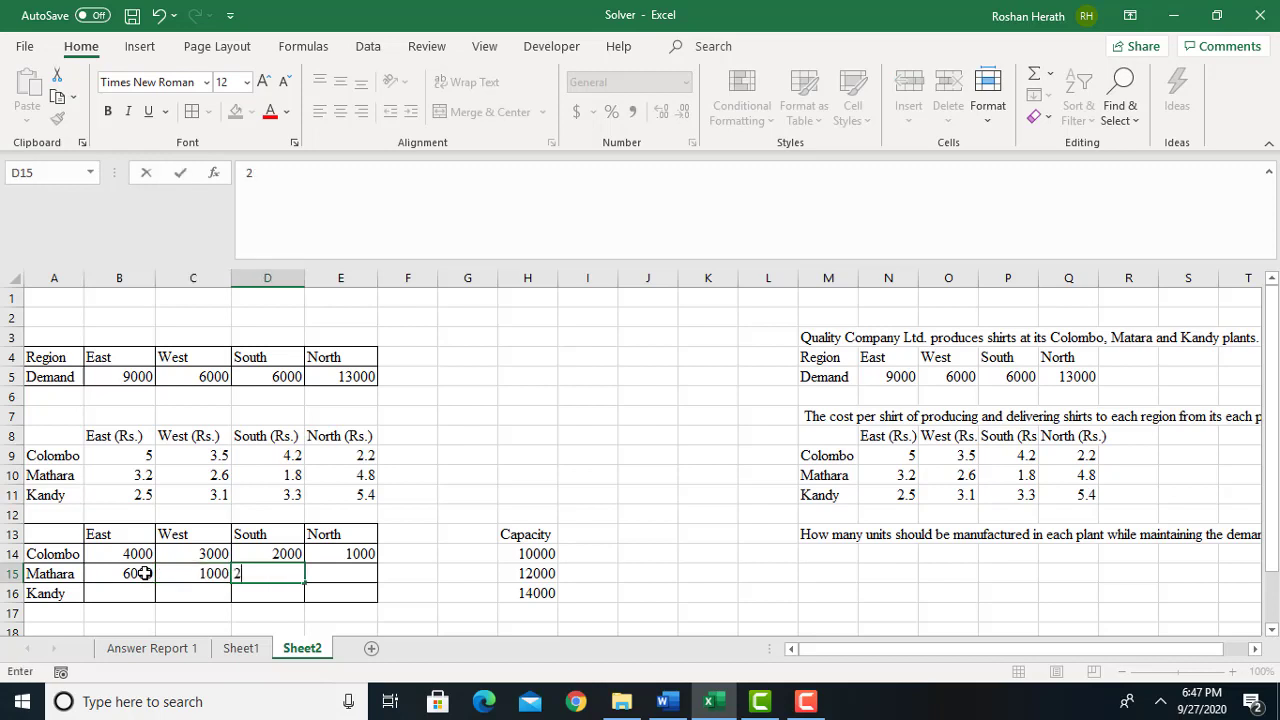
type("000")
key("Tab")
type("3000")
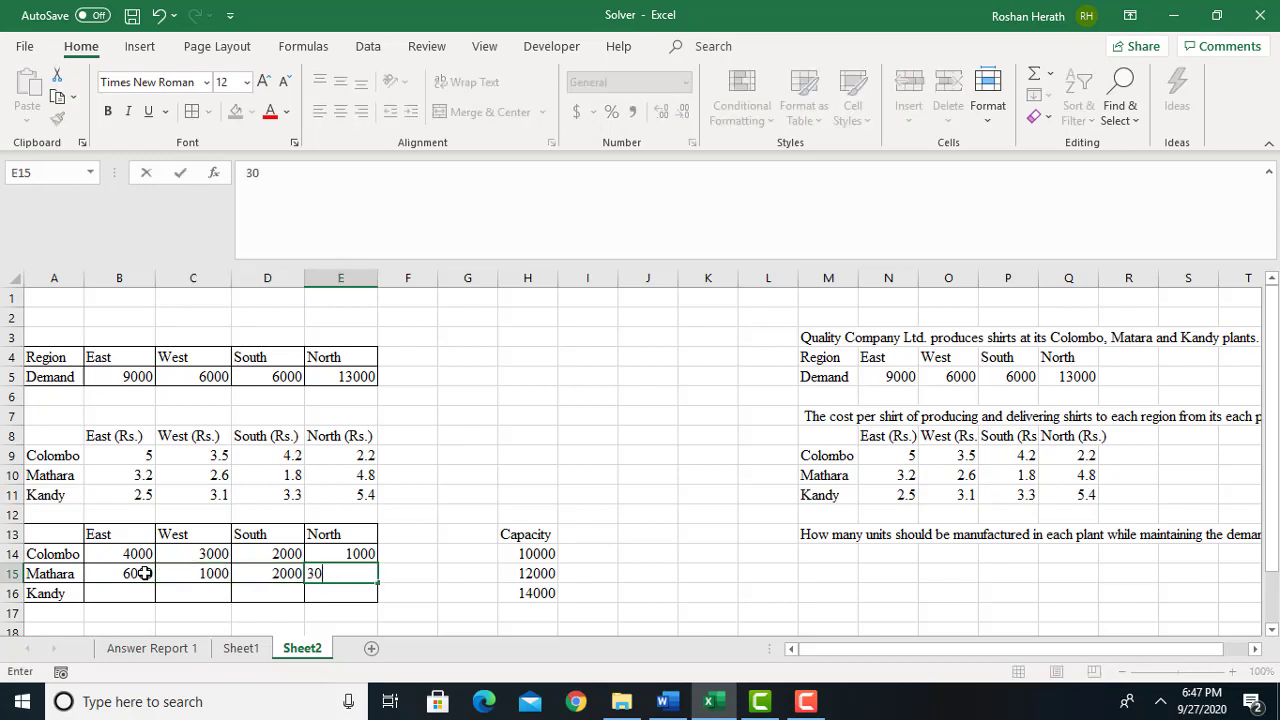
left_click(130, 613)
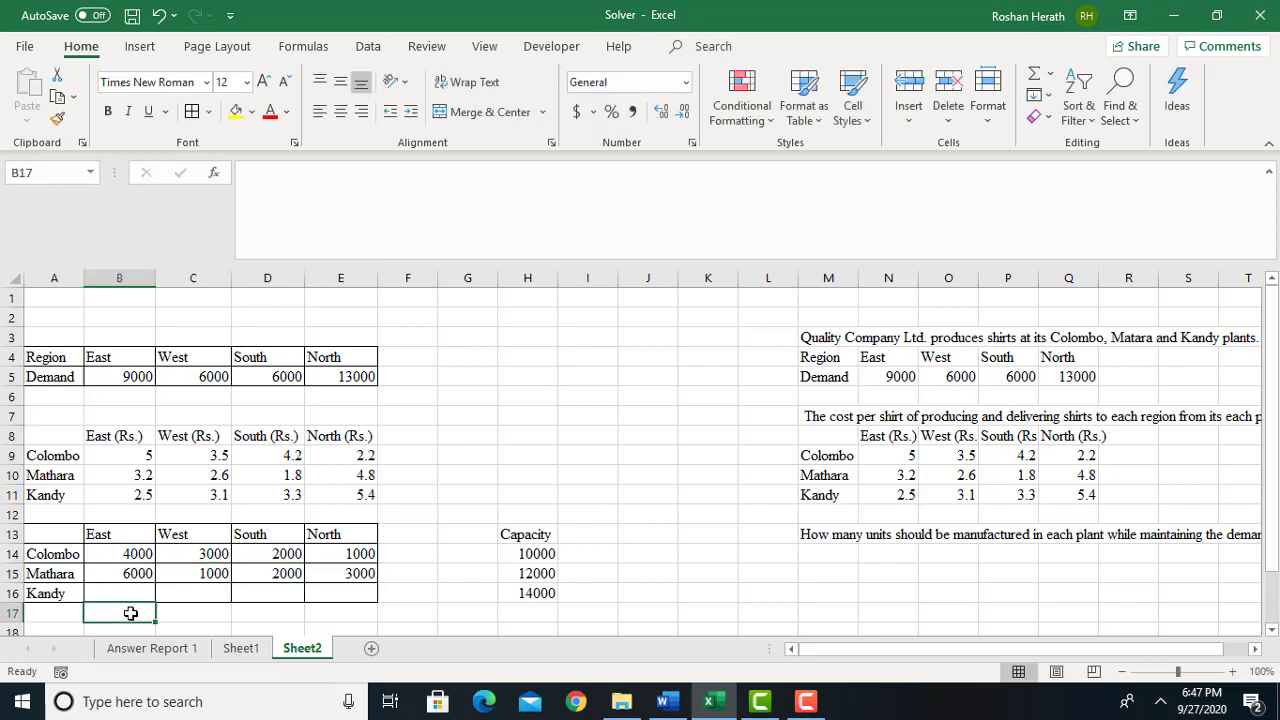
Enter trial allocations for the Kandy plant in B16:E16: 3000, 2000, 1000 and 1500
left_click(108, 593)
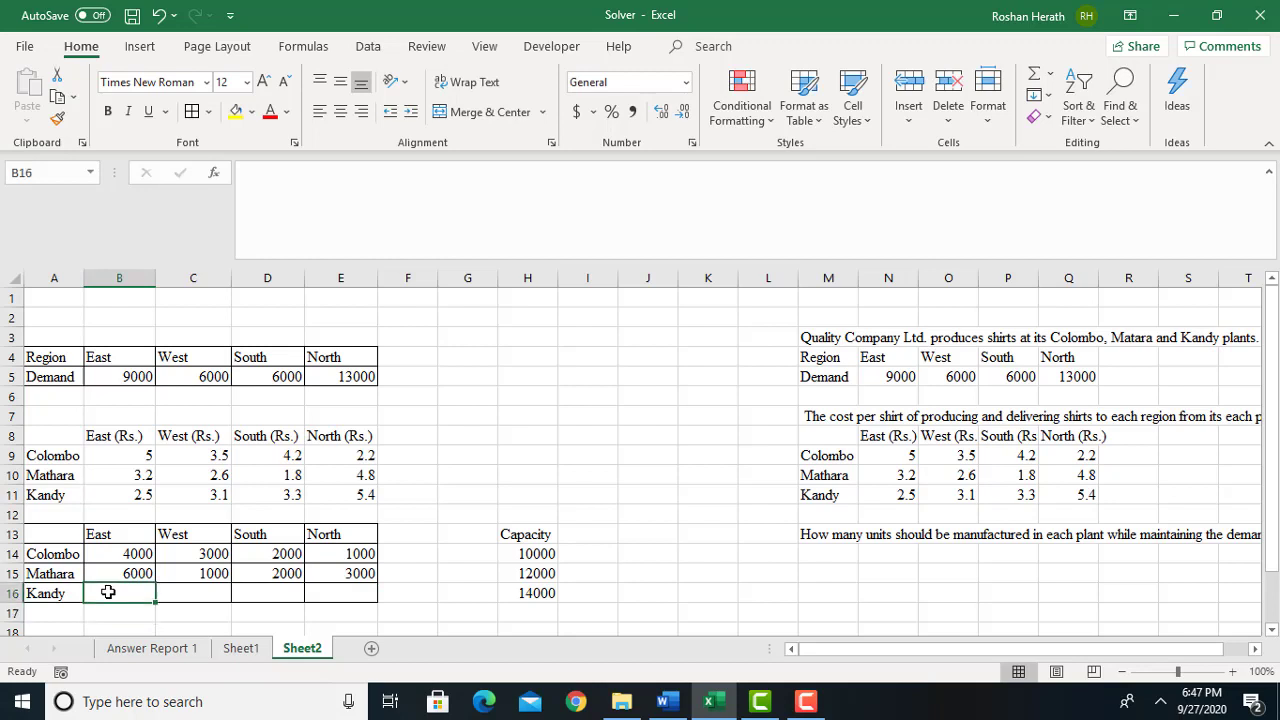
type("3")
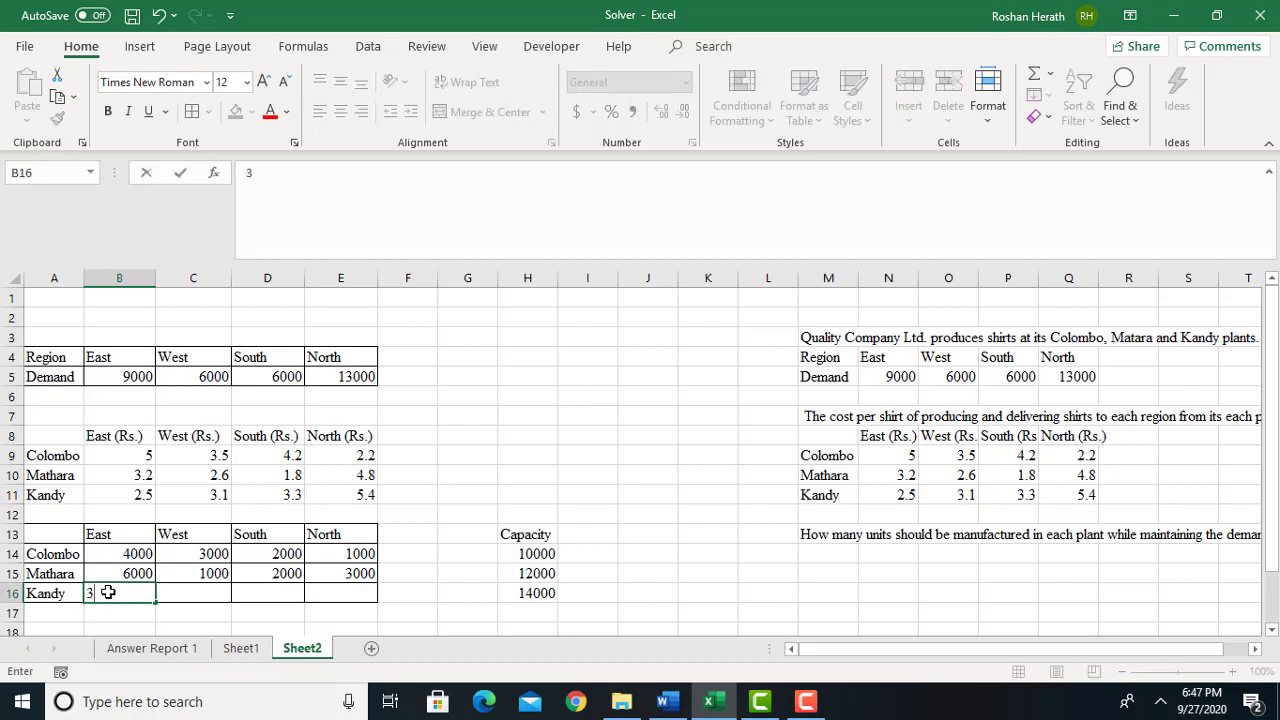
type("000")
key("Tab")
type("2000")
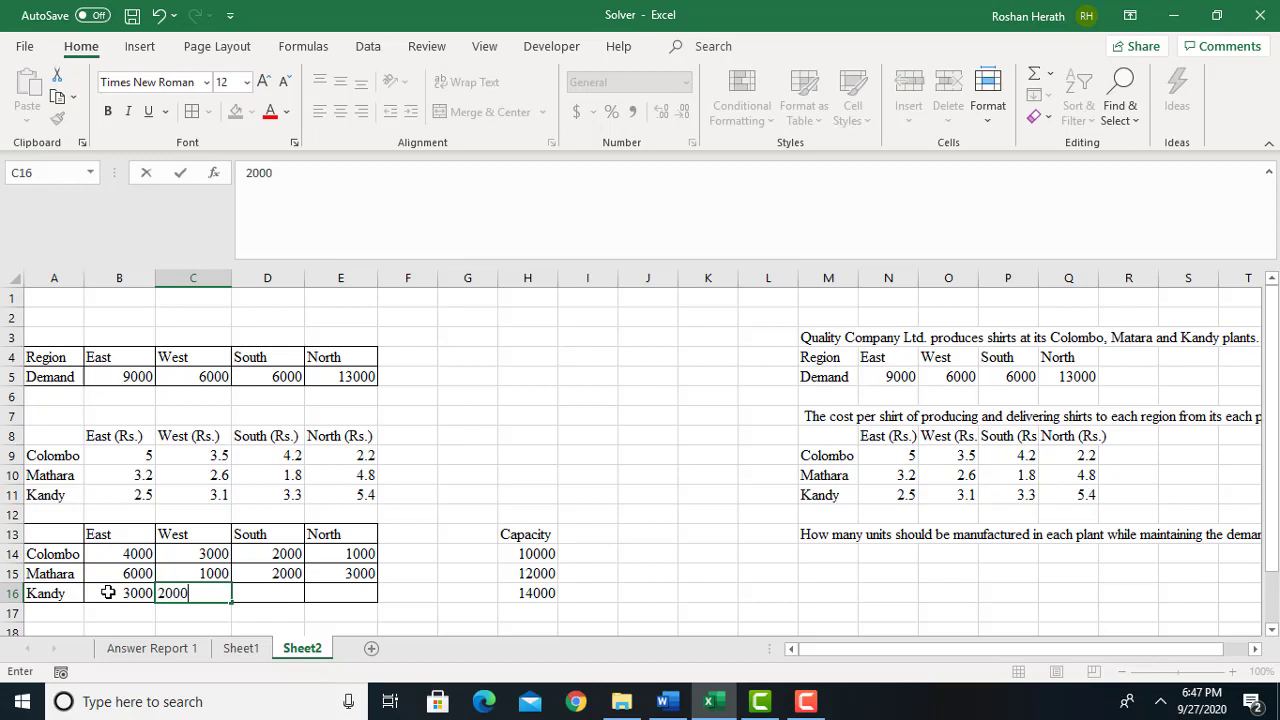
key("Tab")
type("100")
key("Tab")
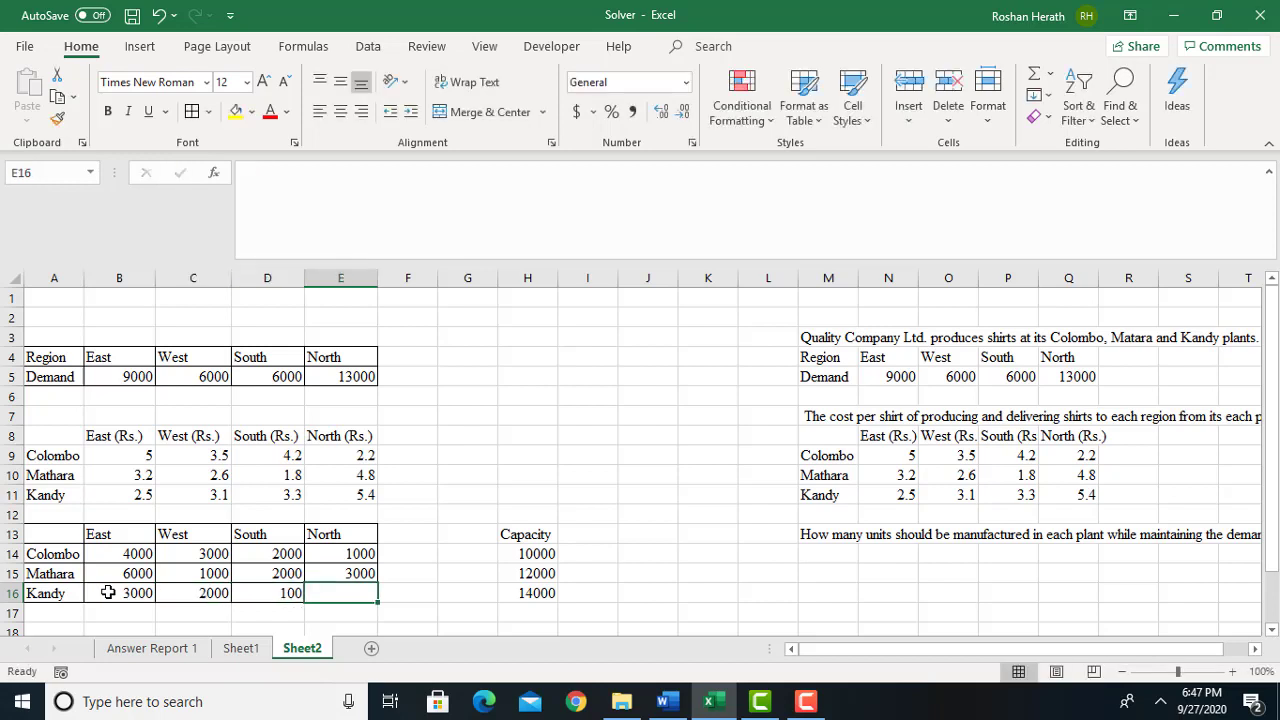
left_click(268, 588)
type("1000")
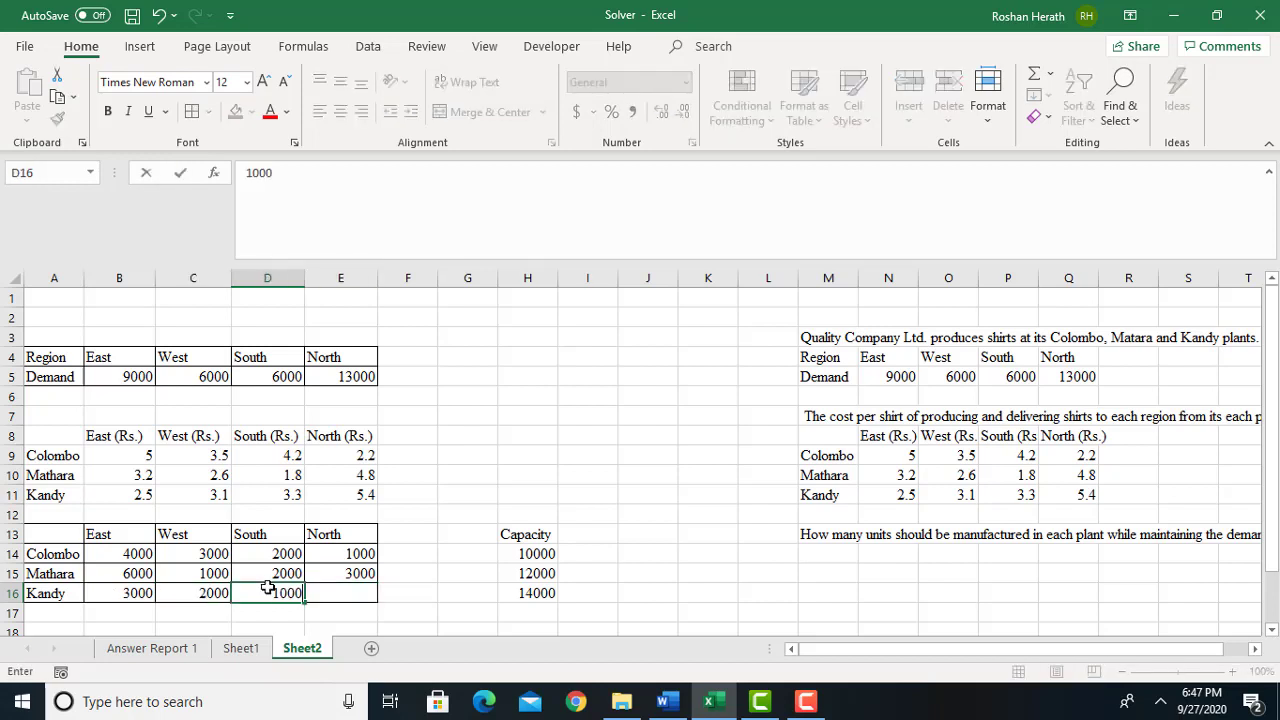
key("Tab")
type("1500")
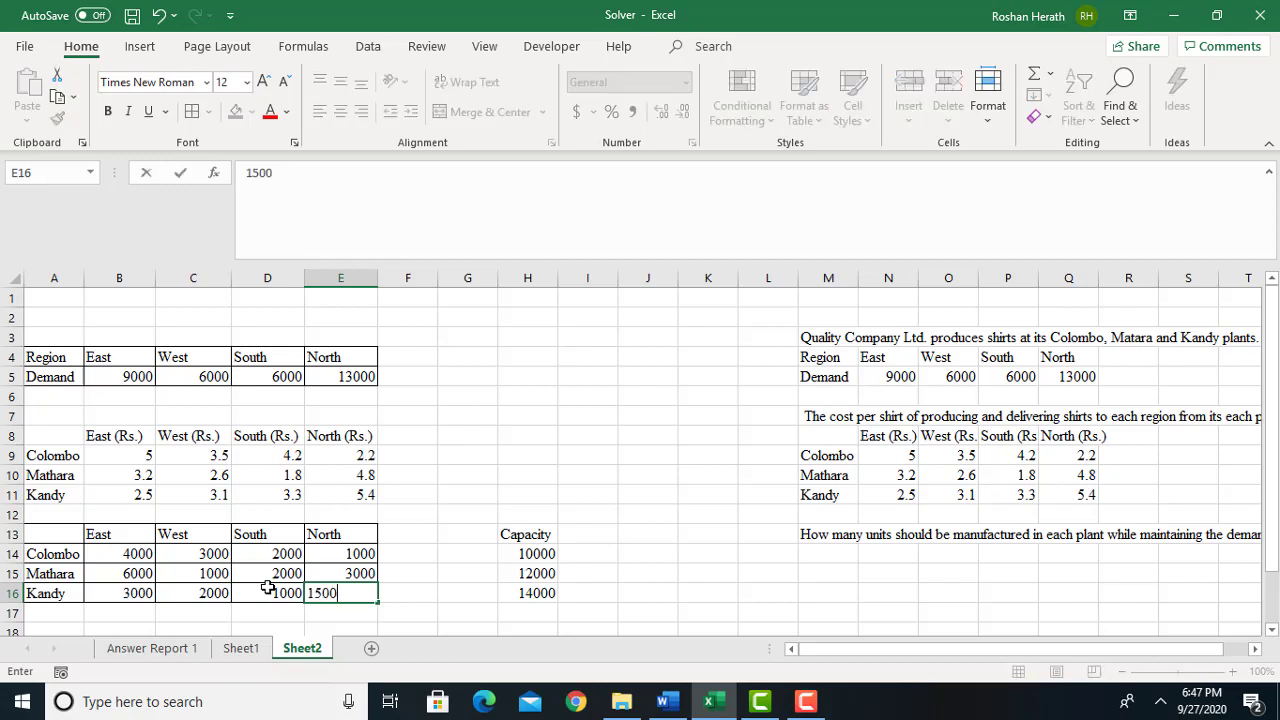
left_click(461, 582)
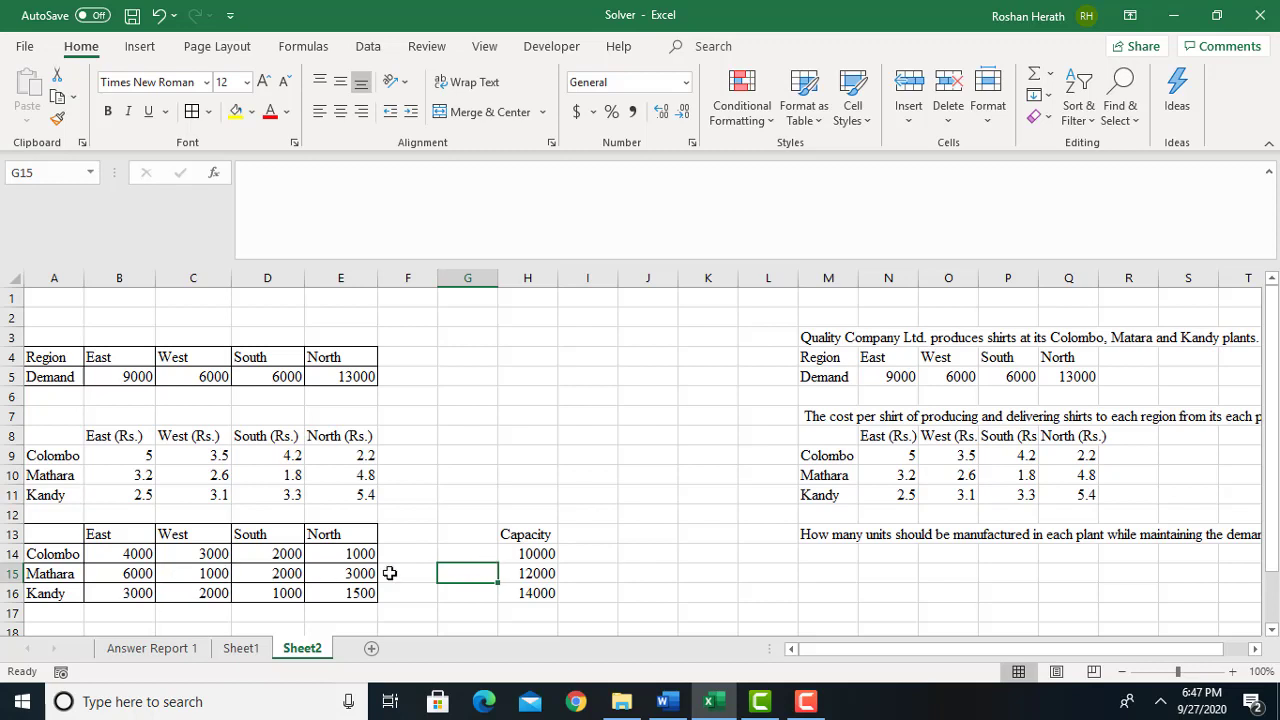
Enter the heading "Usage of" in F13, beside the North column of the allocation table
left_click(403, 528)
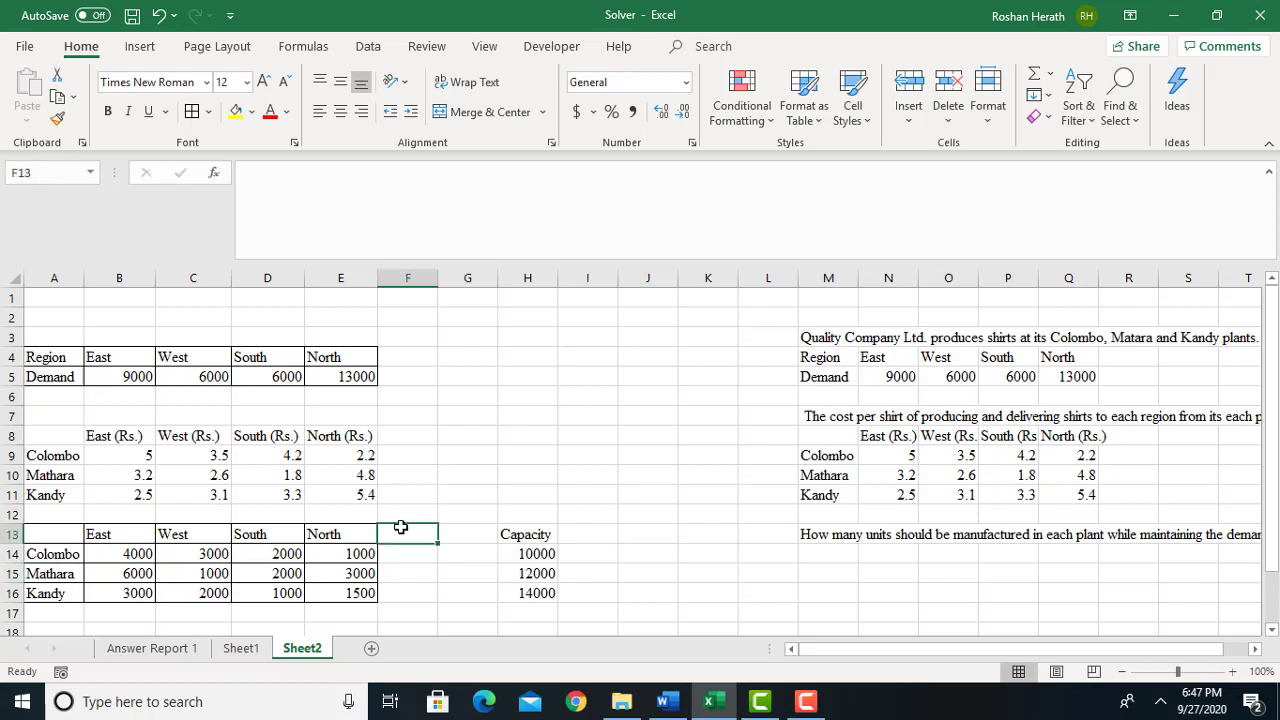
left_click(404, 558)
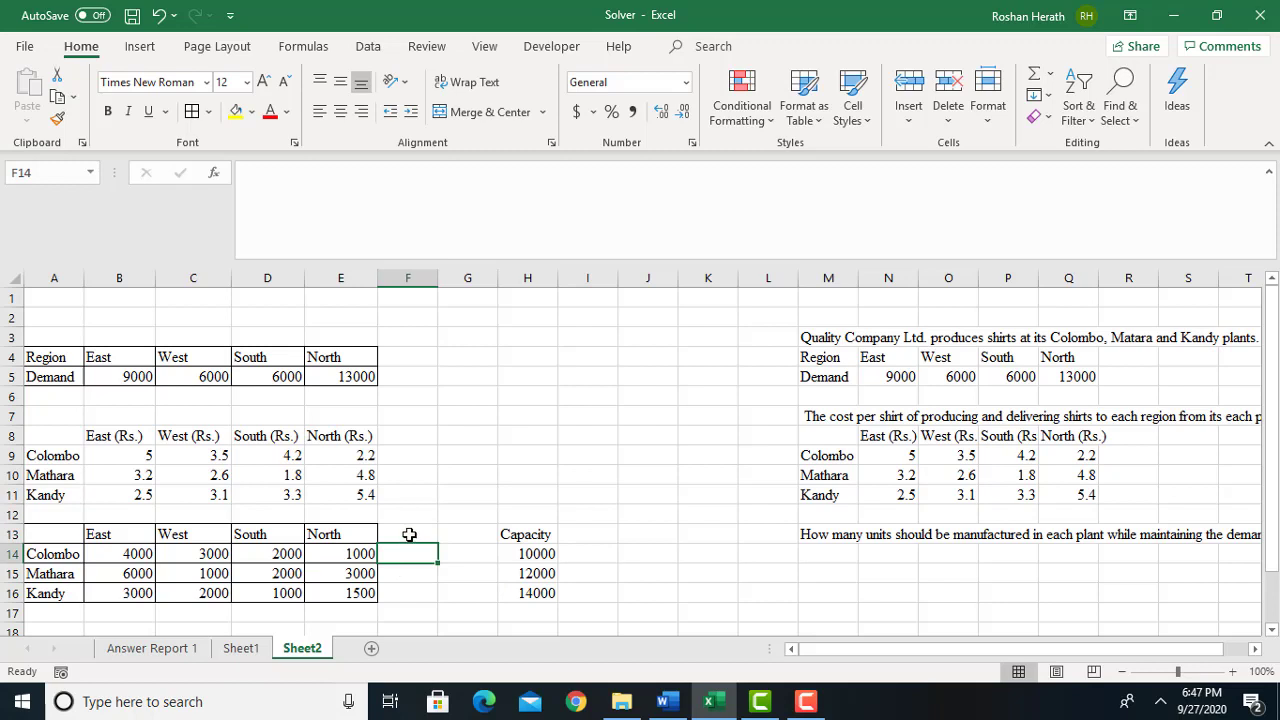
left_click(409, 534)
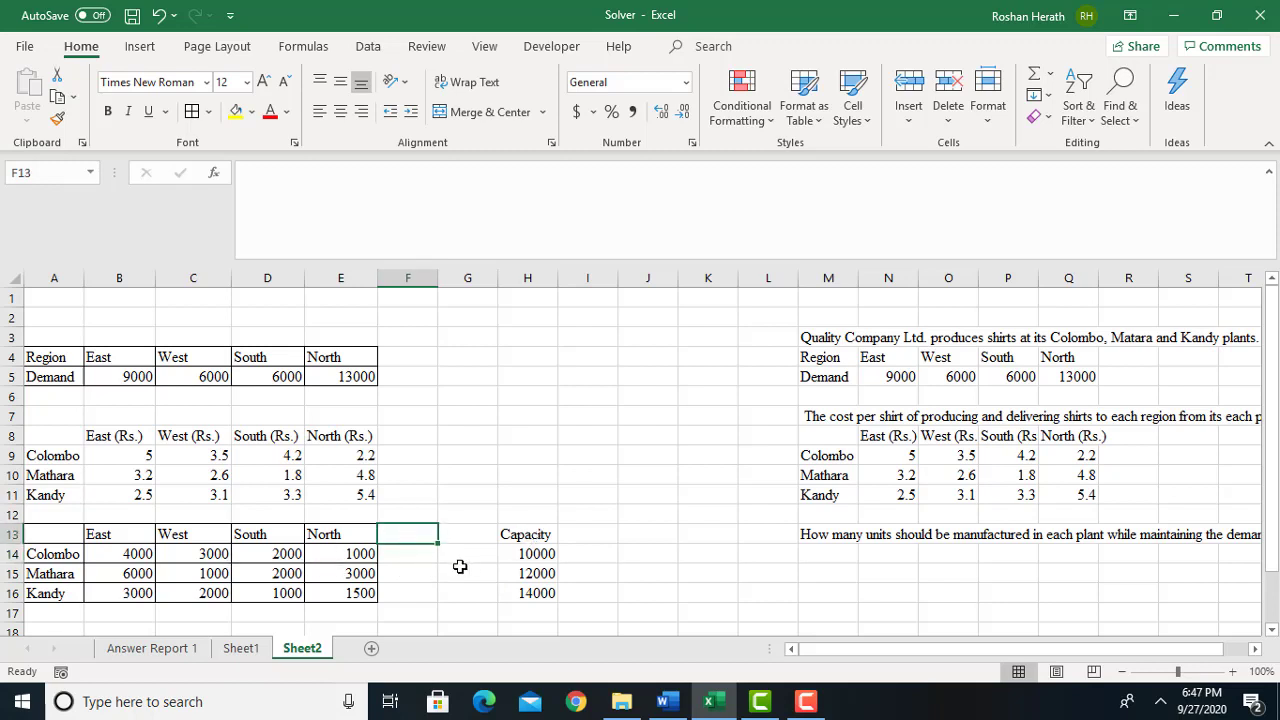
type("Usage of")
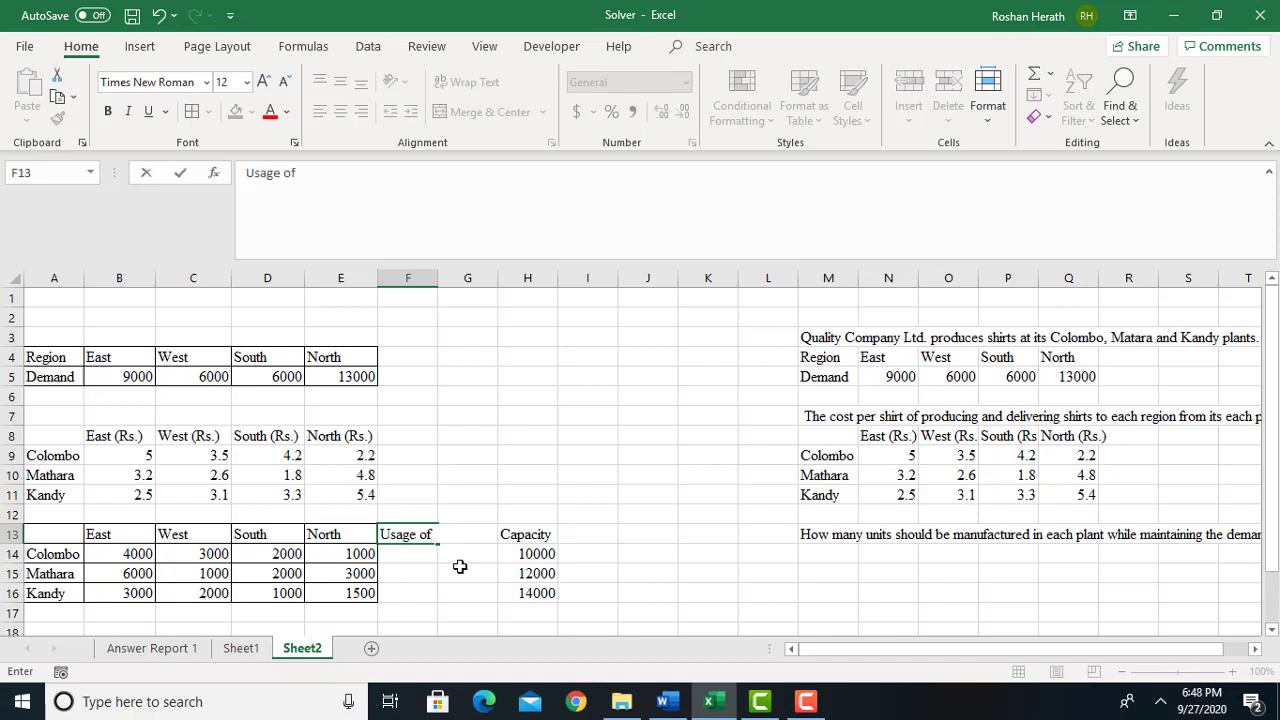
left_click(460, 567)
Set the heading in F13 to Actual Production and widen column F to fit it
left_click(413, 538)
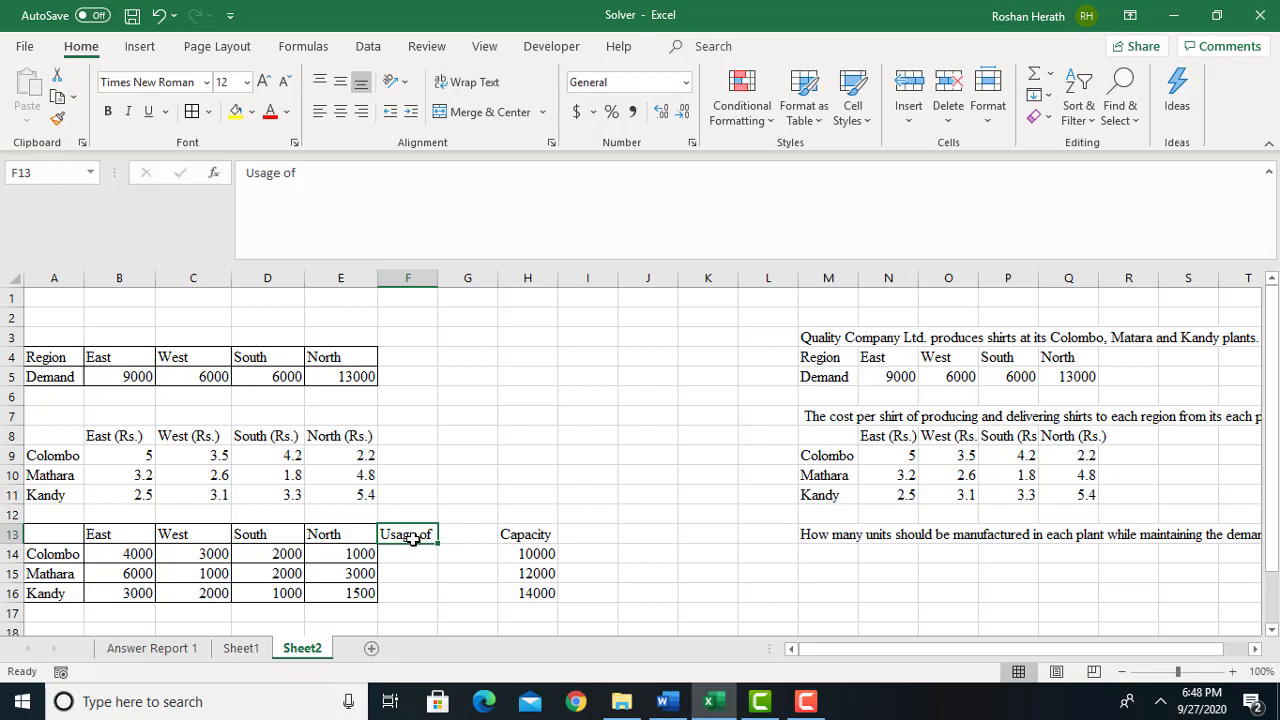
type("Actual P")
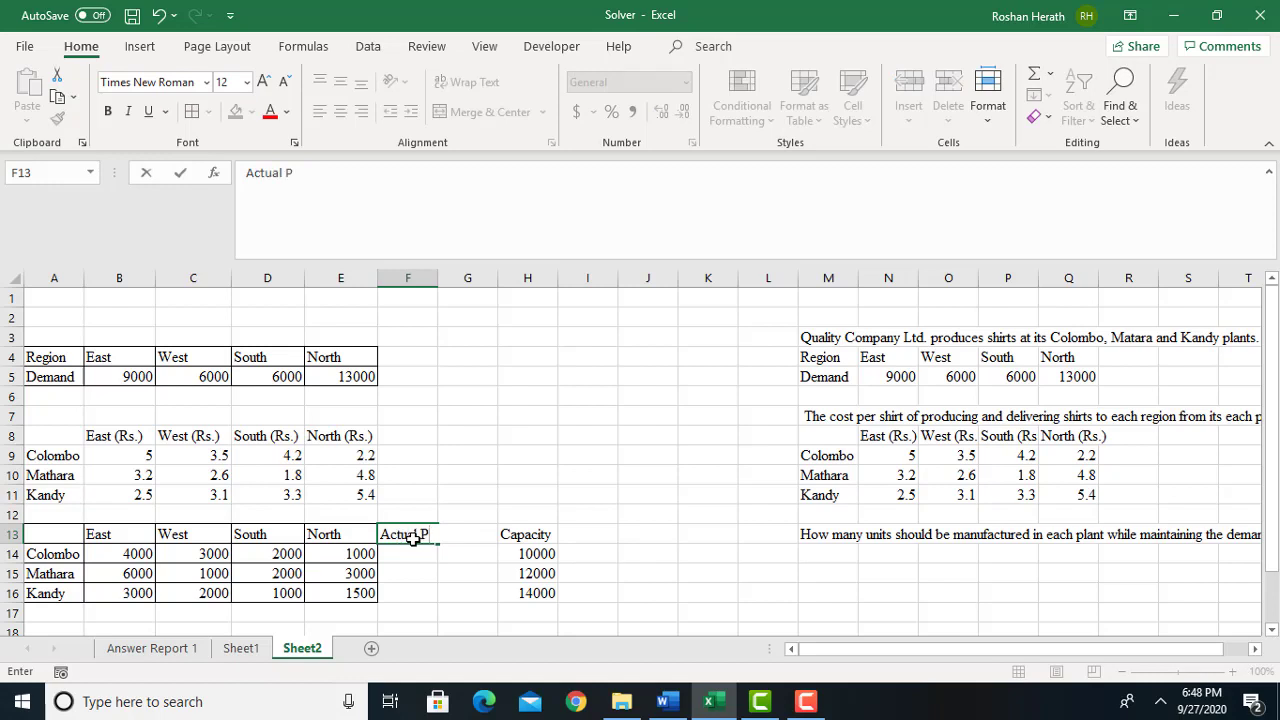
type("roduction")
left_click(554, 521)
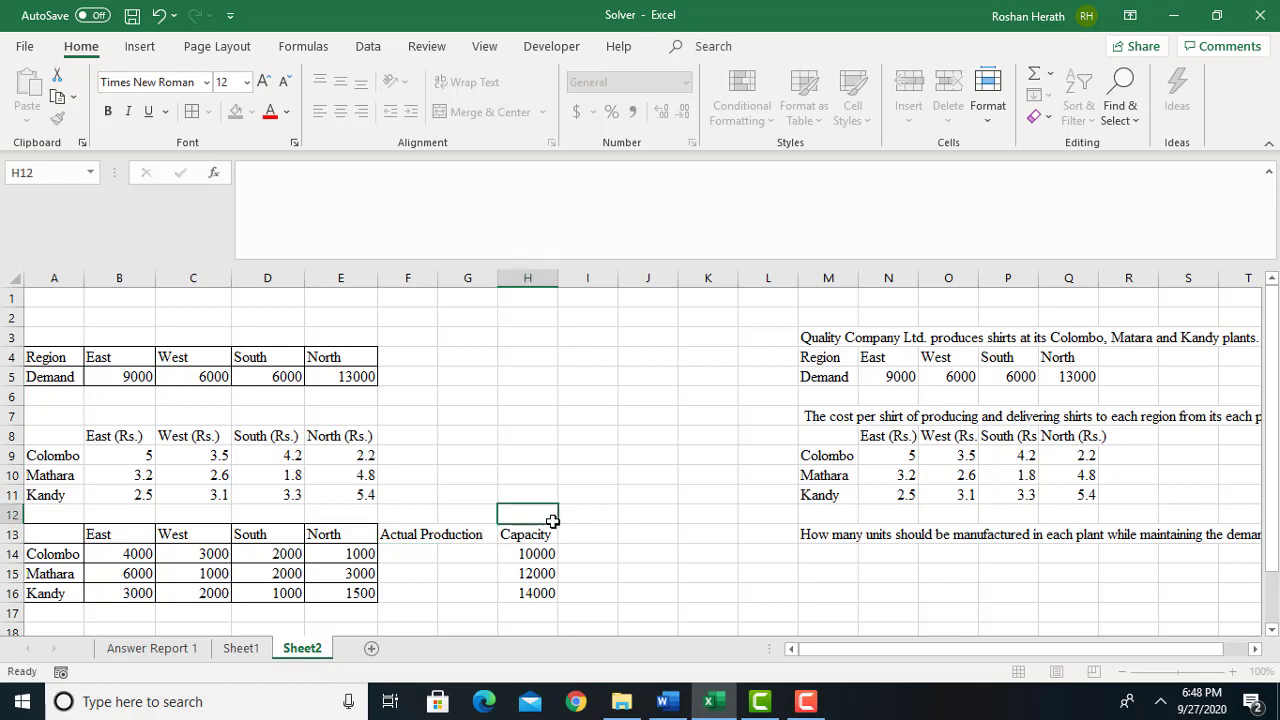
left_click(415, 535)
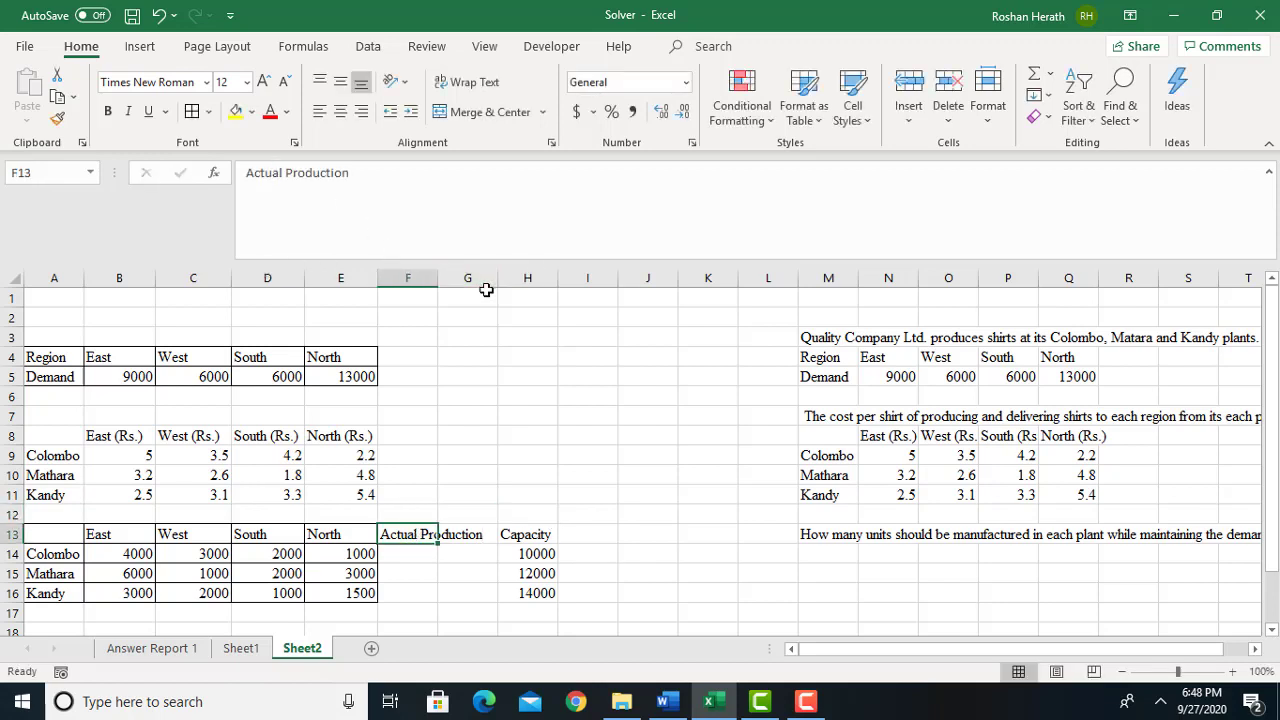
left_click_drag(440, 280, 492, 287)
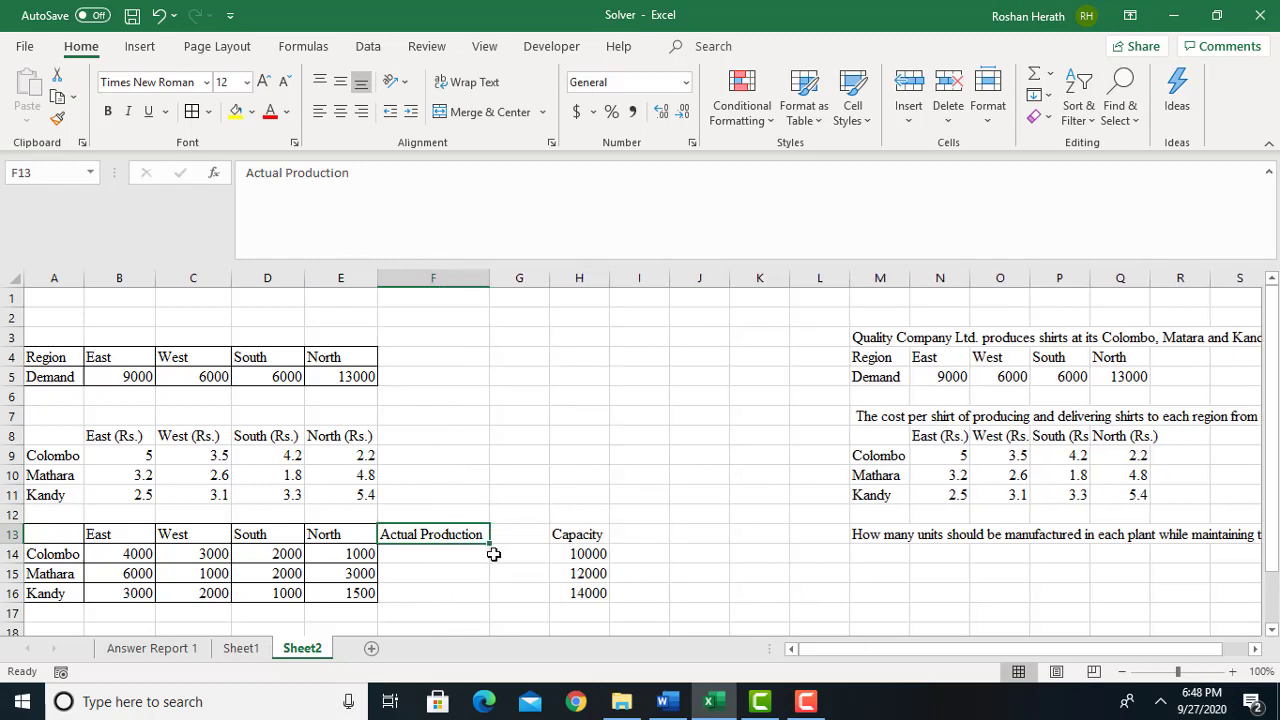
Total Colombo's allocations in F14 with =SUM(B14:E14) and fill the formula down to F16 for the other plants
left_click(456, 555)
type("=sum")
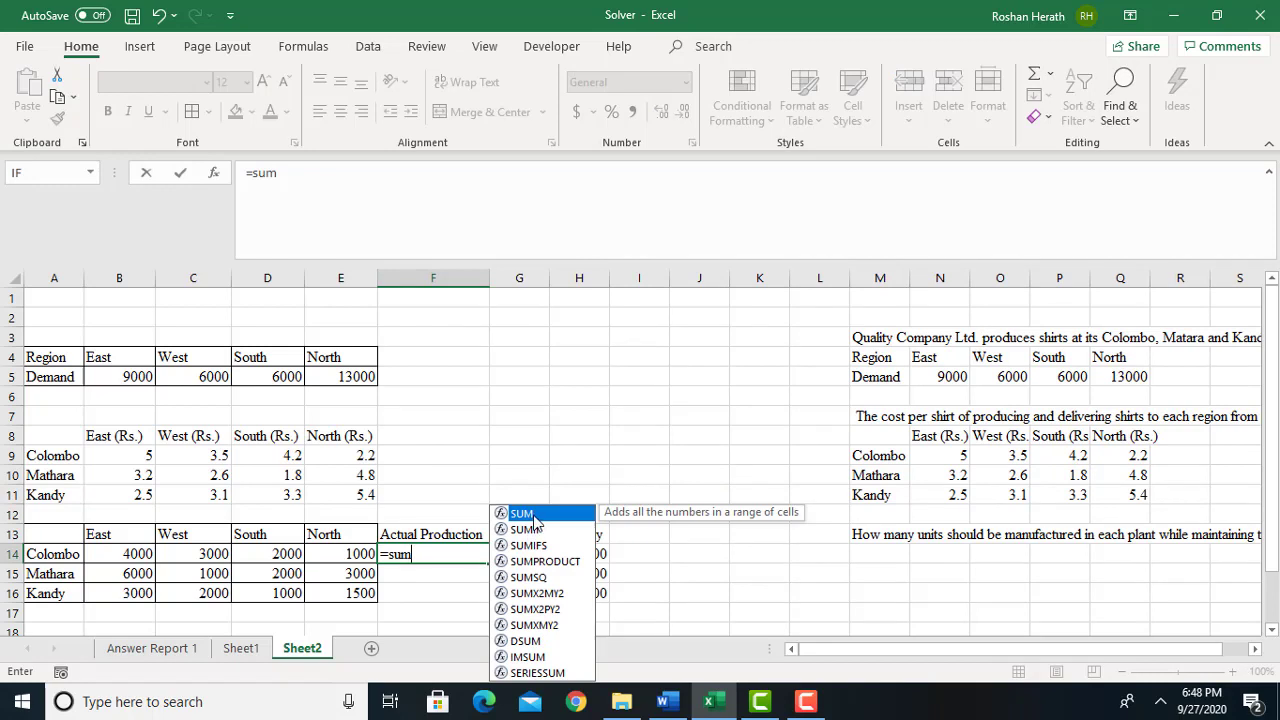
double_click(533, 516)
left_click_drag(130, 557, 342, 556)
key("Return")
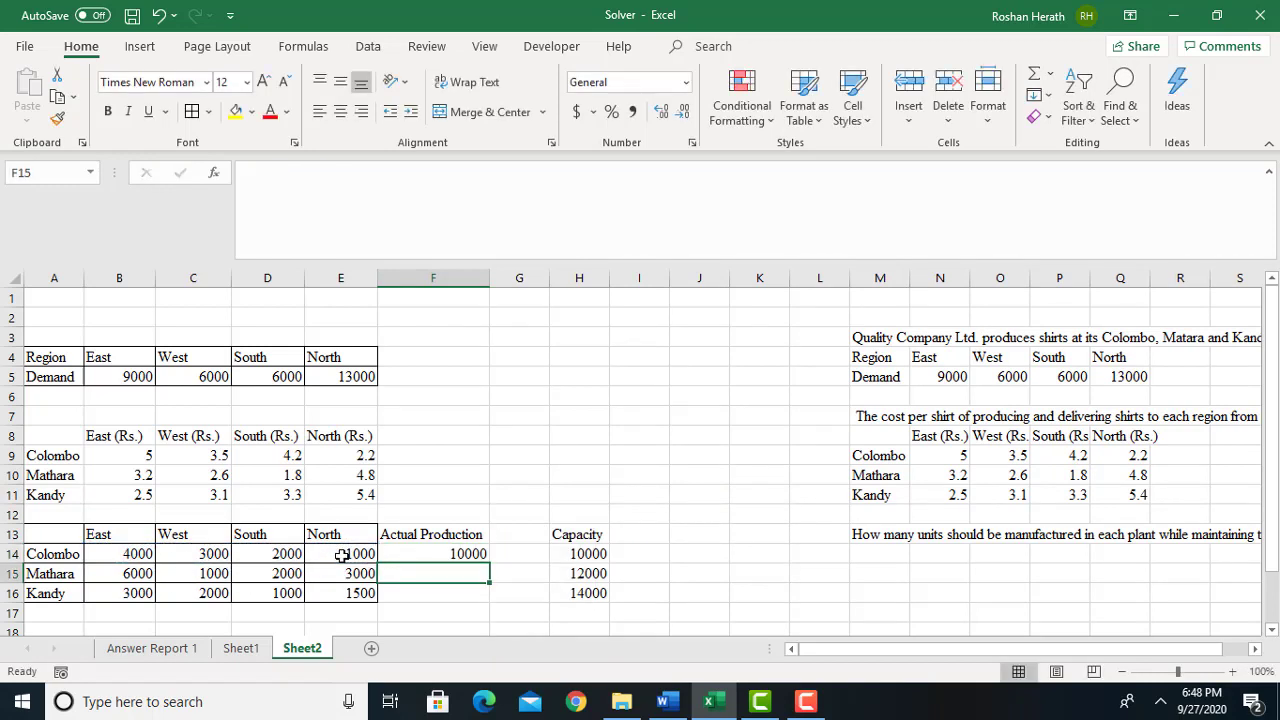
left_click(452, 556)
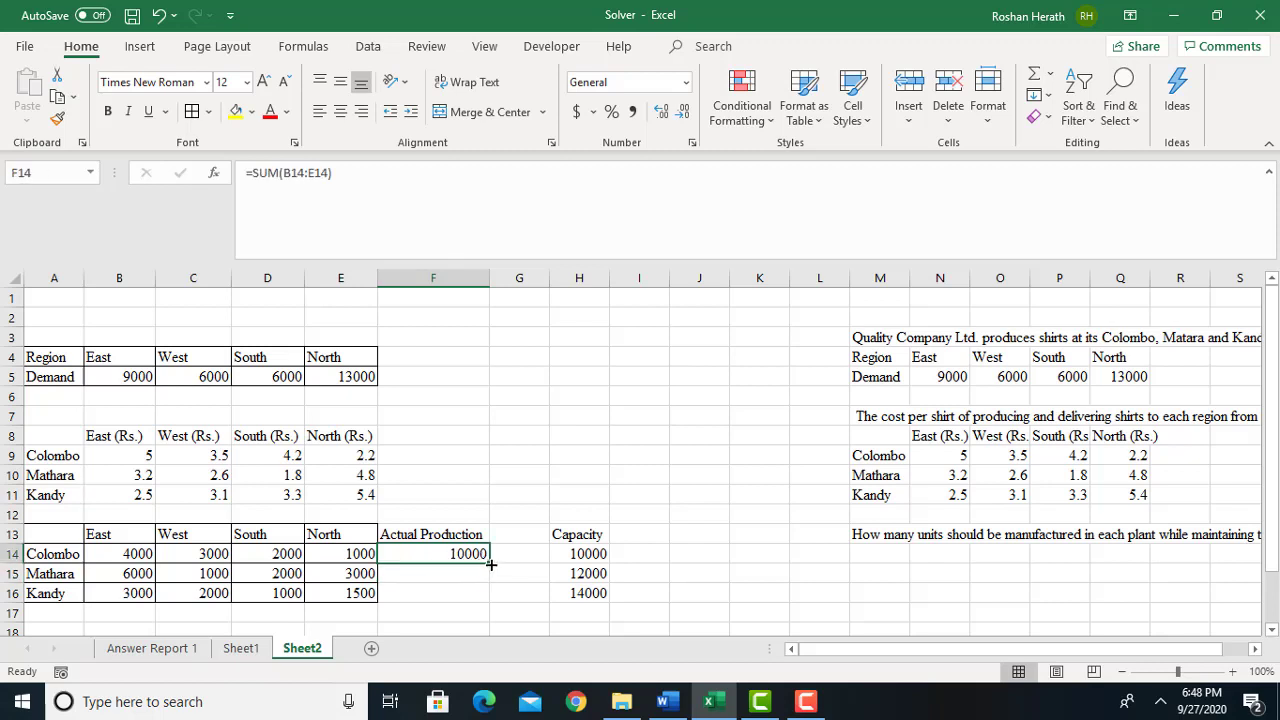
left_click_drag(491, 565, 491, 603)
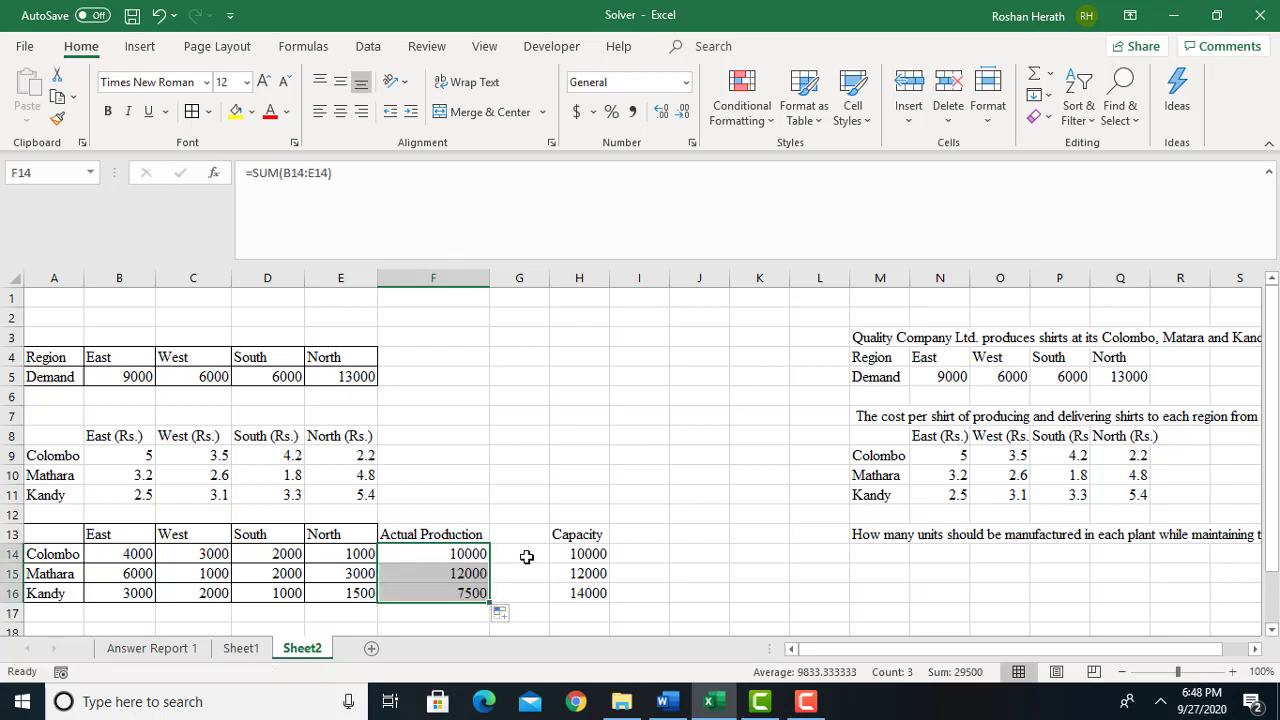
Enter the <= sign in G14, G15 and G16, between each plant's actual production and its capacity
left_click(527, 556)
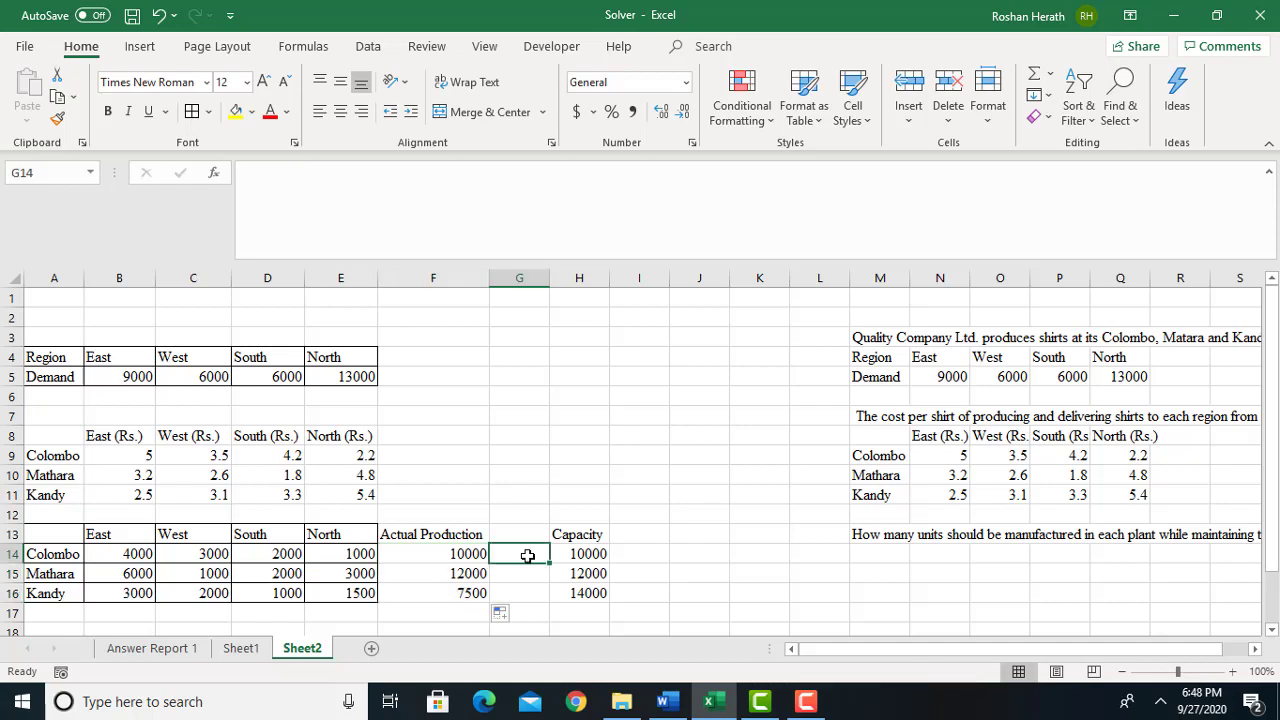
type("<=")
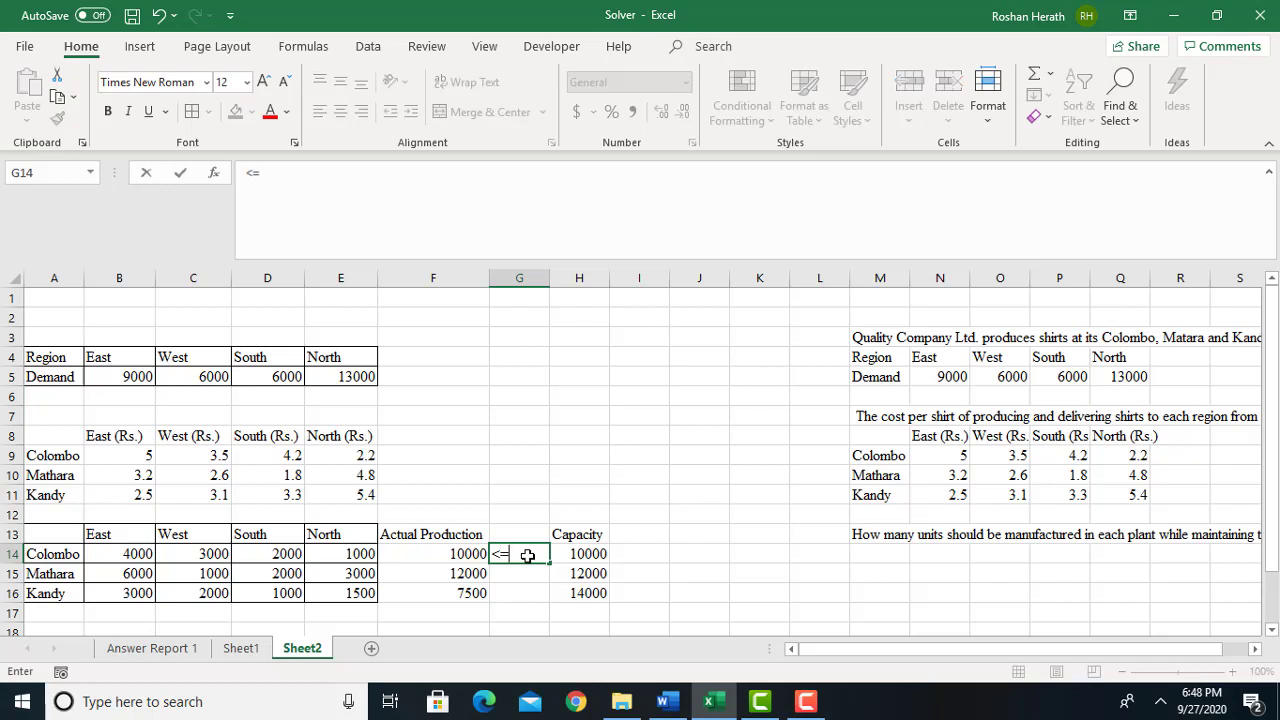
left_click(517, 573)
type("<=")
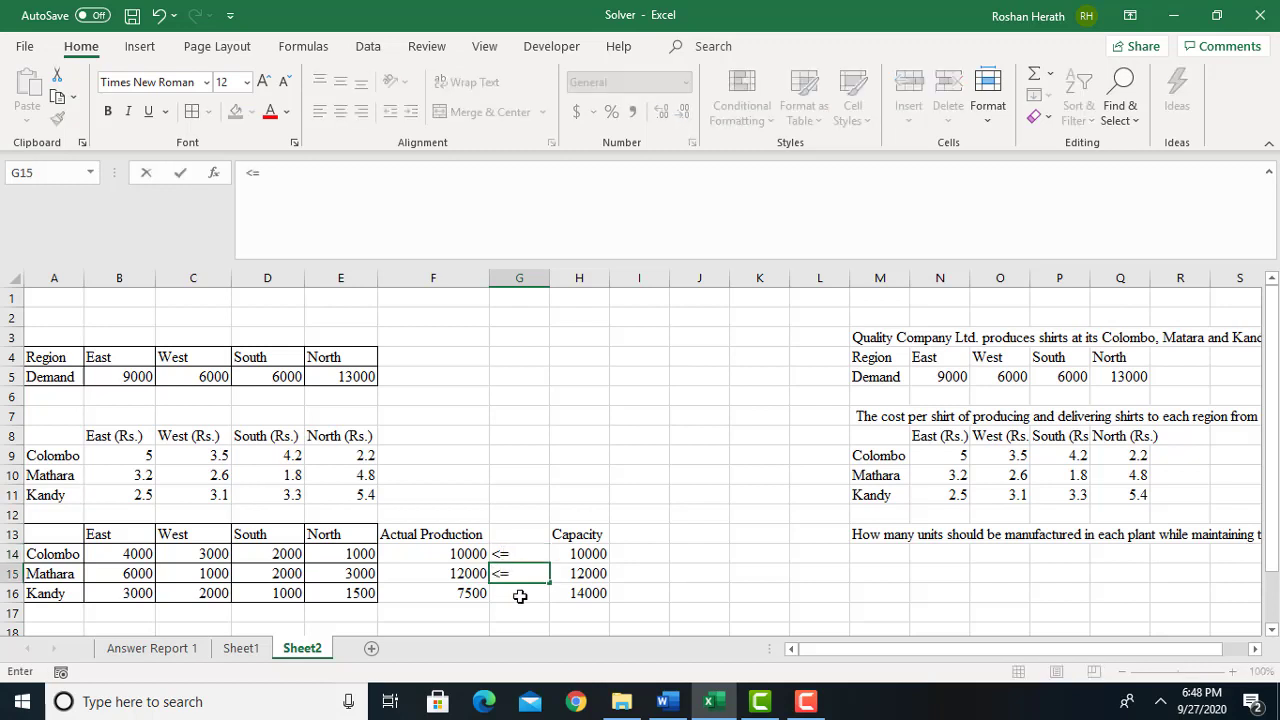
left_click(519, 596)
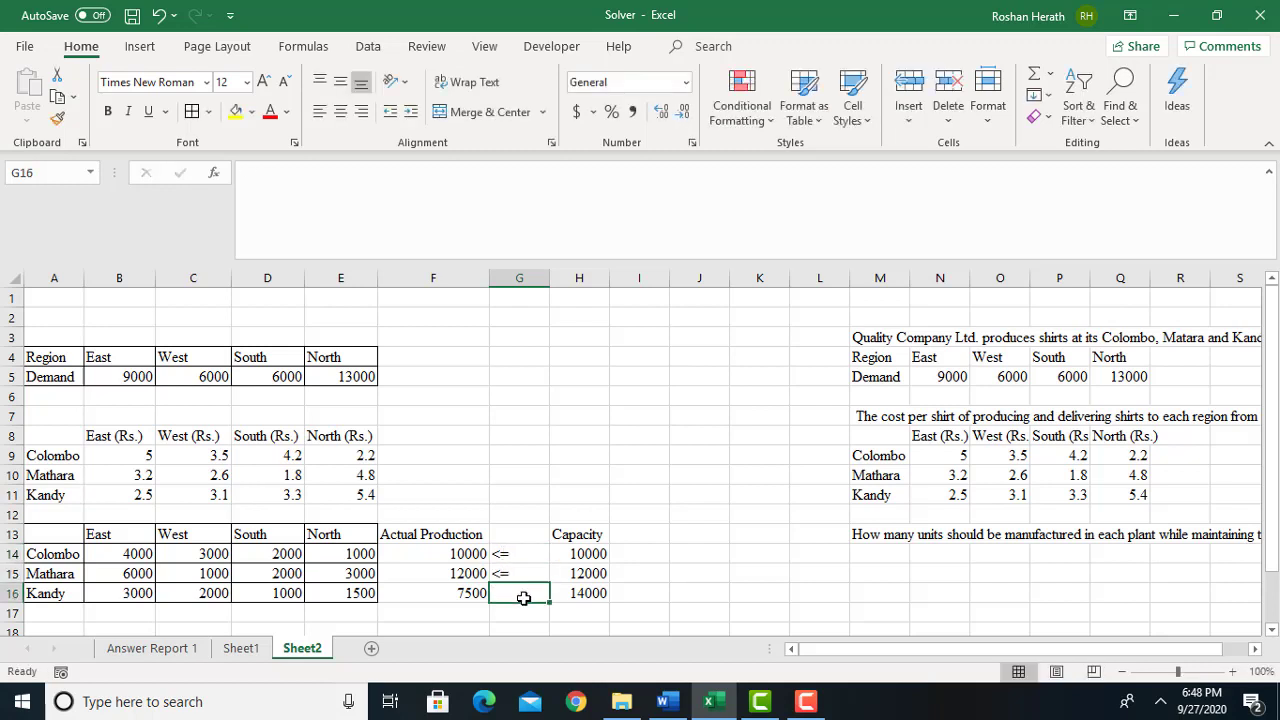
type("<=")
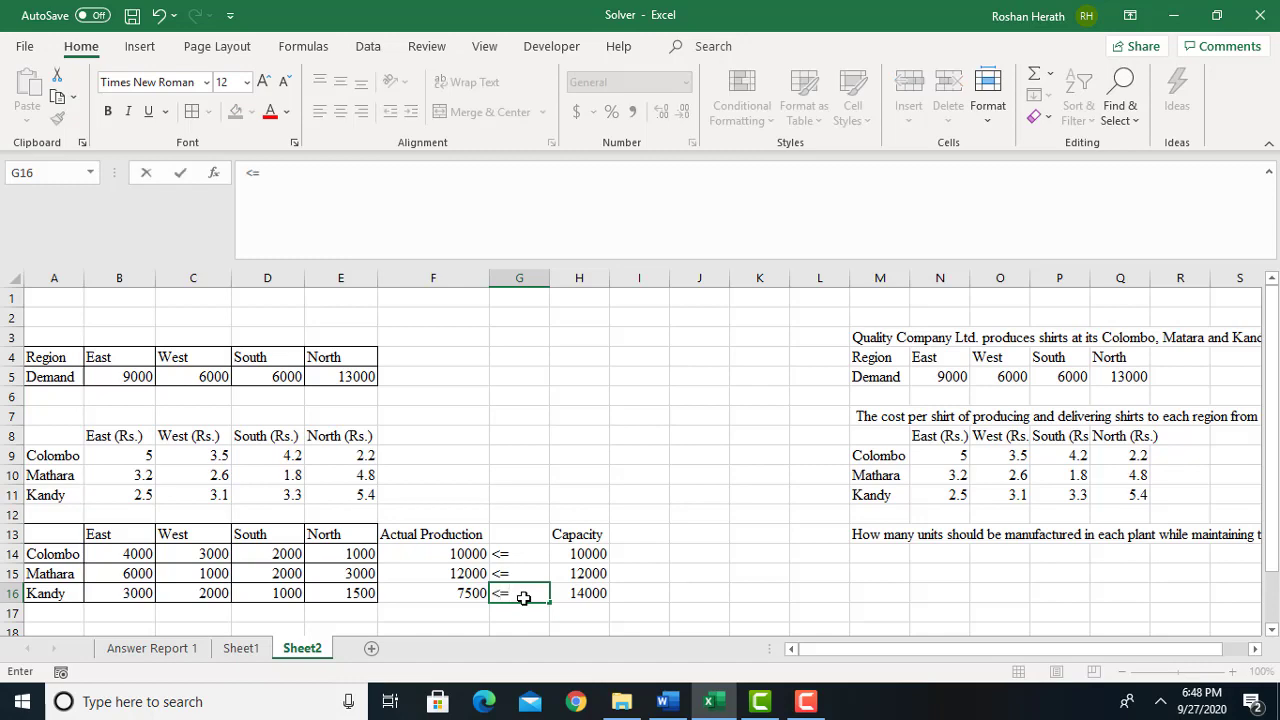
left_click(676, 600)
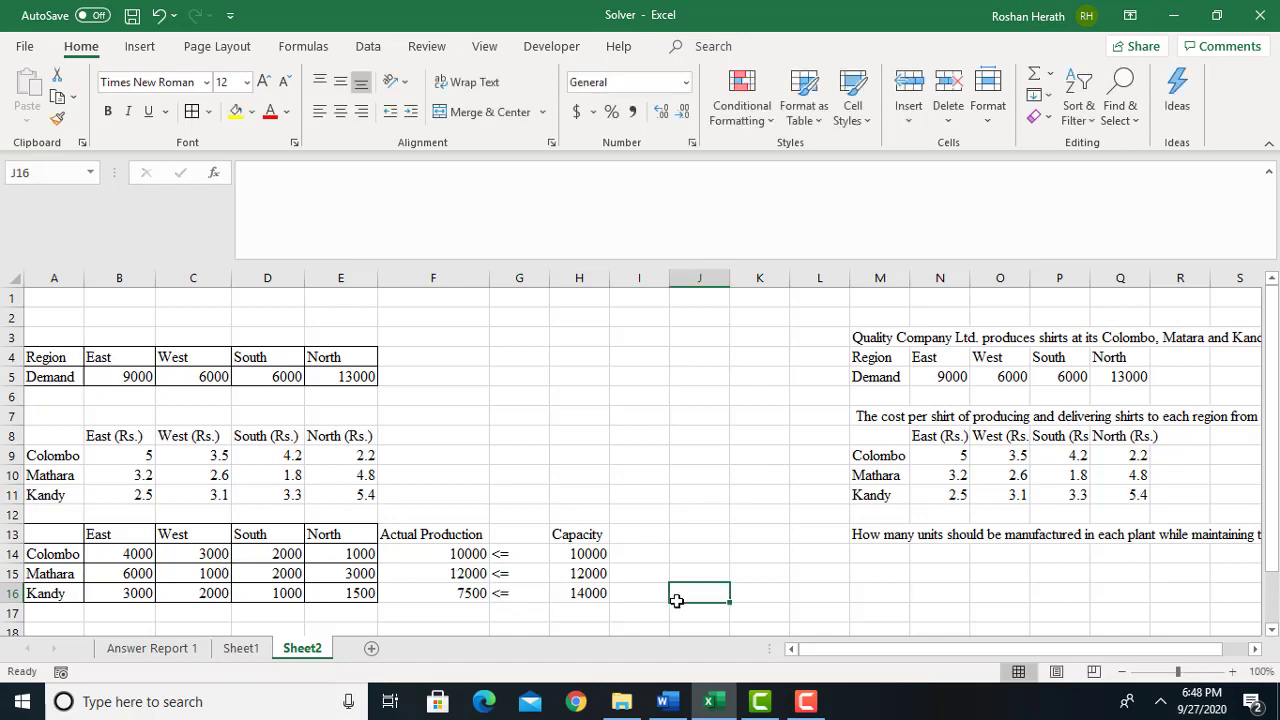
Enter the label Demand in A19, below the allocation table
left_click(1272, 630)
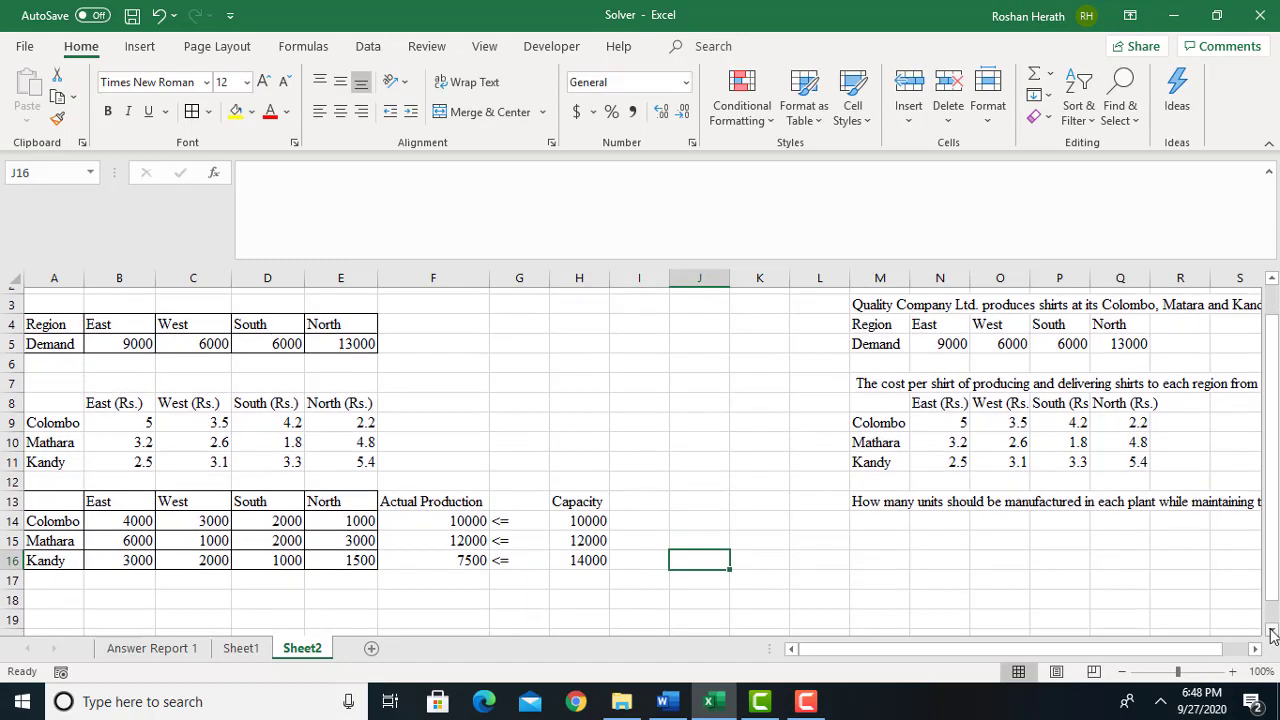
left_click(1272, 632)
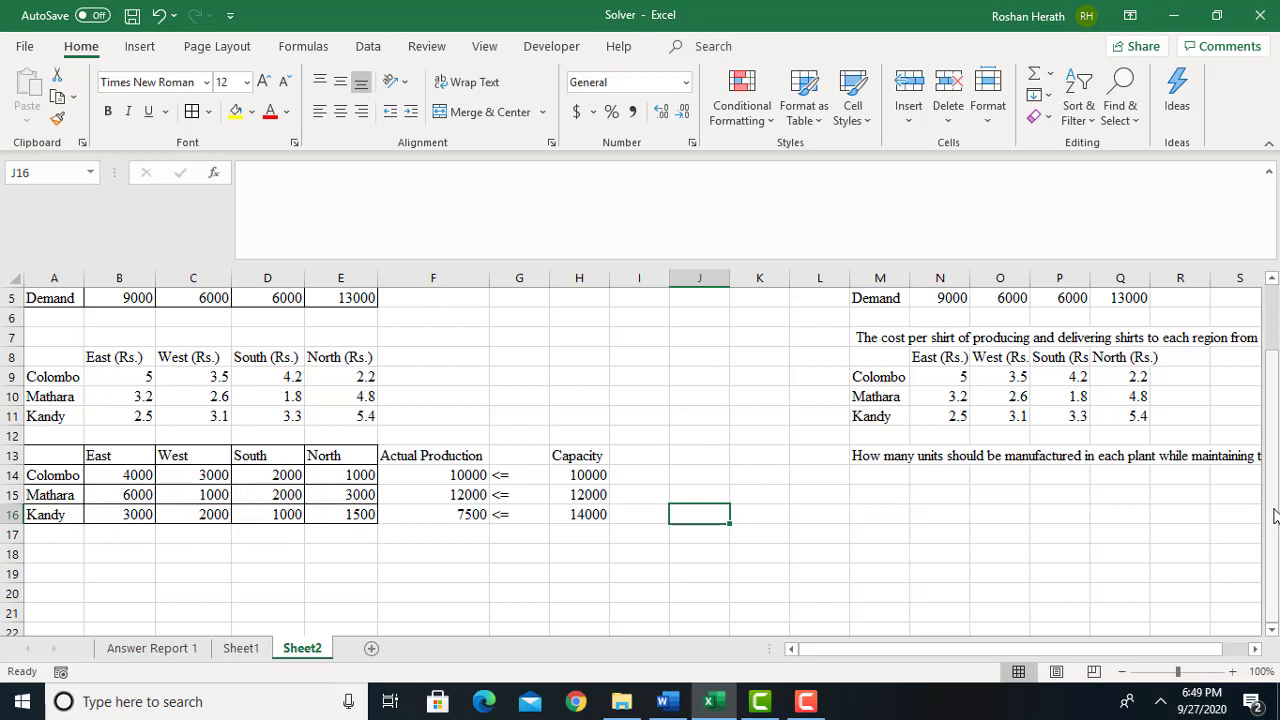
left_click_drag(1273, 518, 1275, 487)
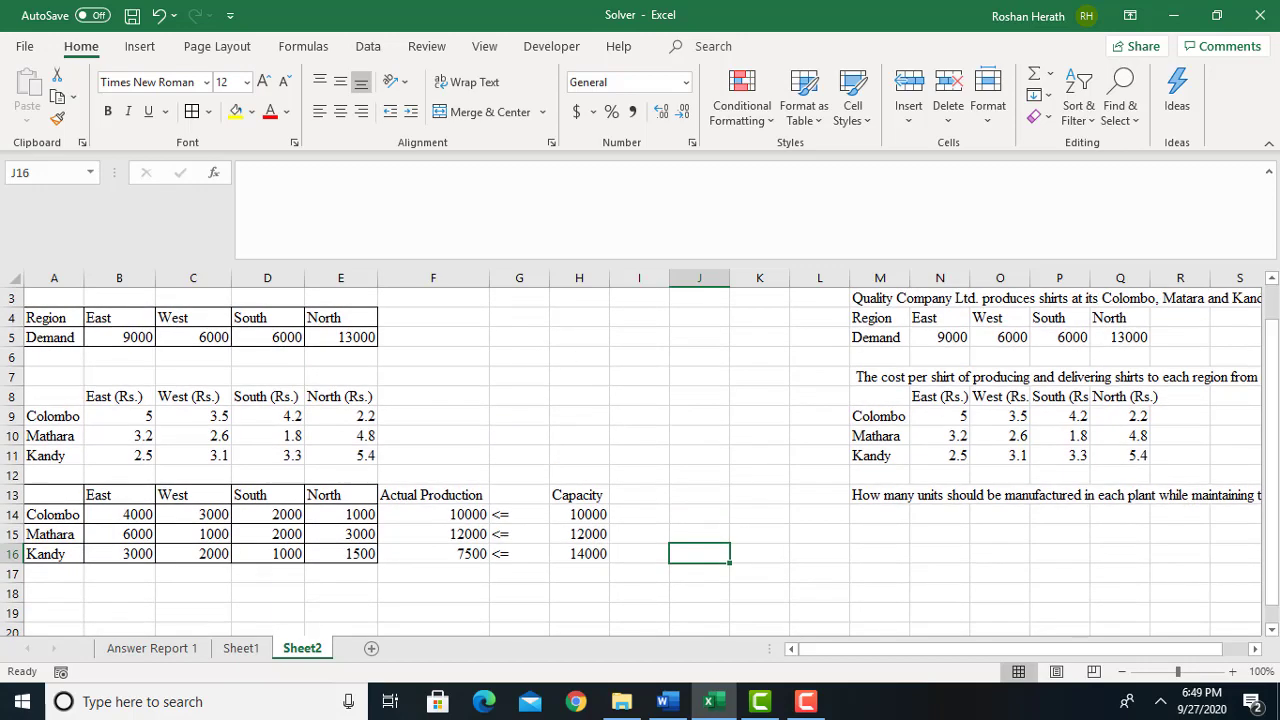
left_click_drag(1273, 583, 1273, 592)
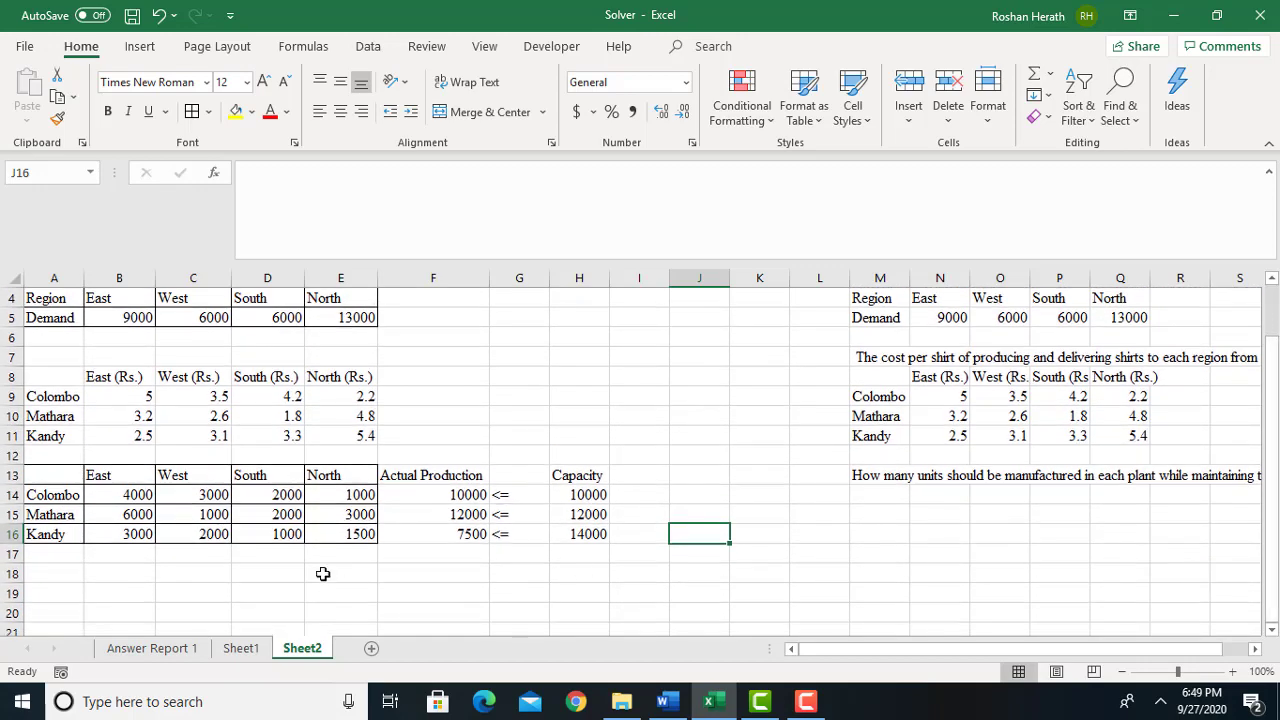
left_click(43, 583)
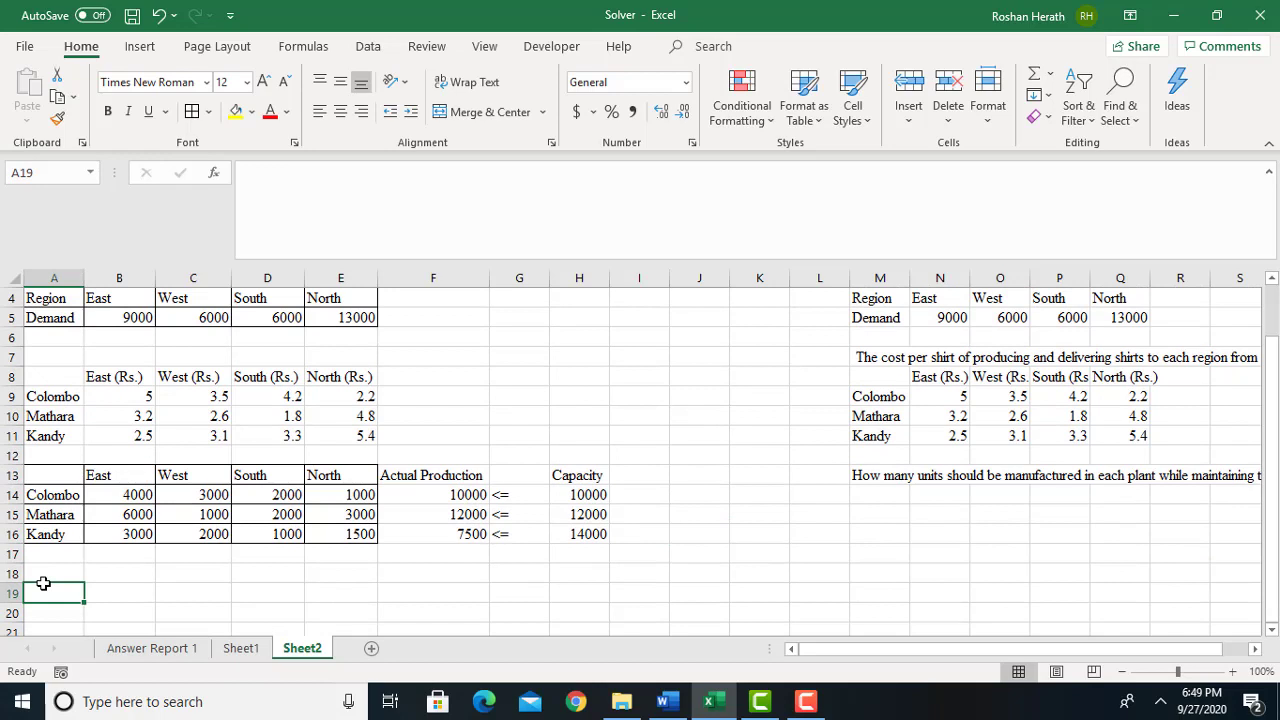
type("Demand")
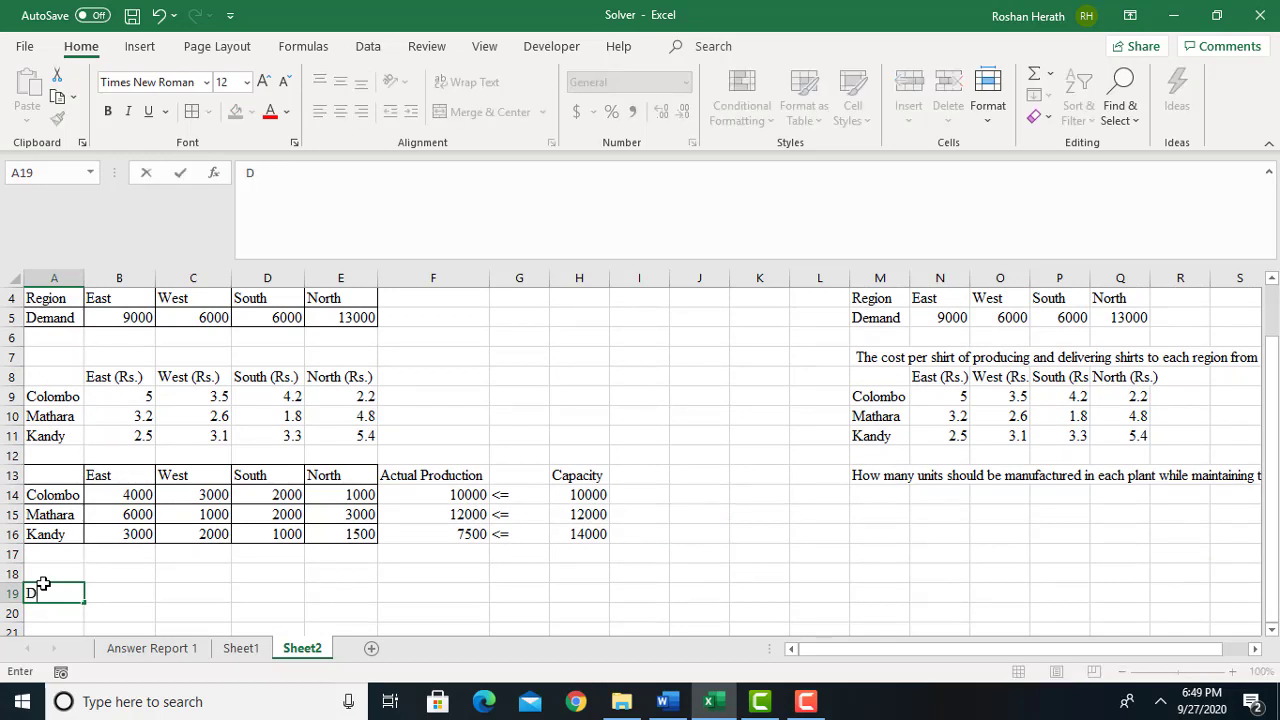
left_click(600, 372)
Copy the regional demand figures from B5:E5 into B19:E19, beside the new Demand label
left_click_drag(116, 316, 336, 314)
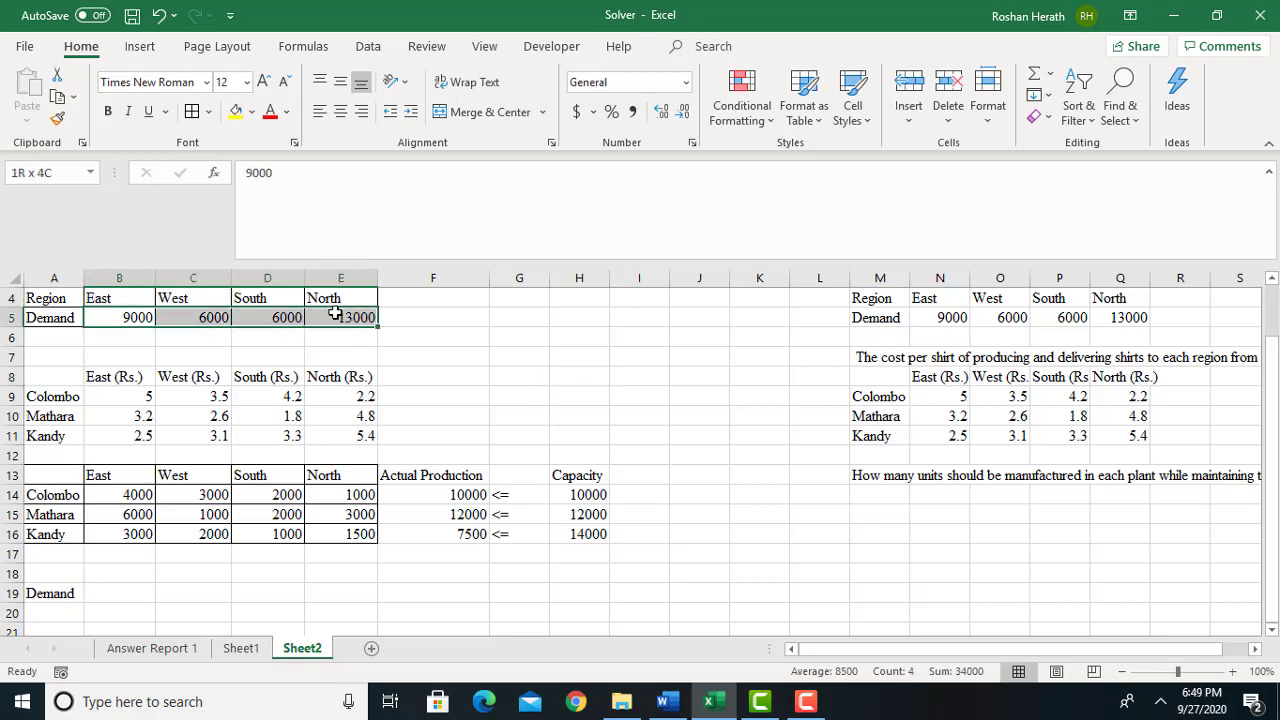
key("ctrl+c")
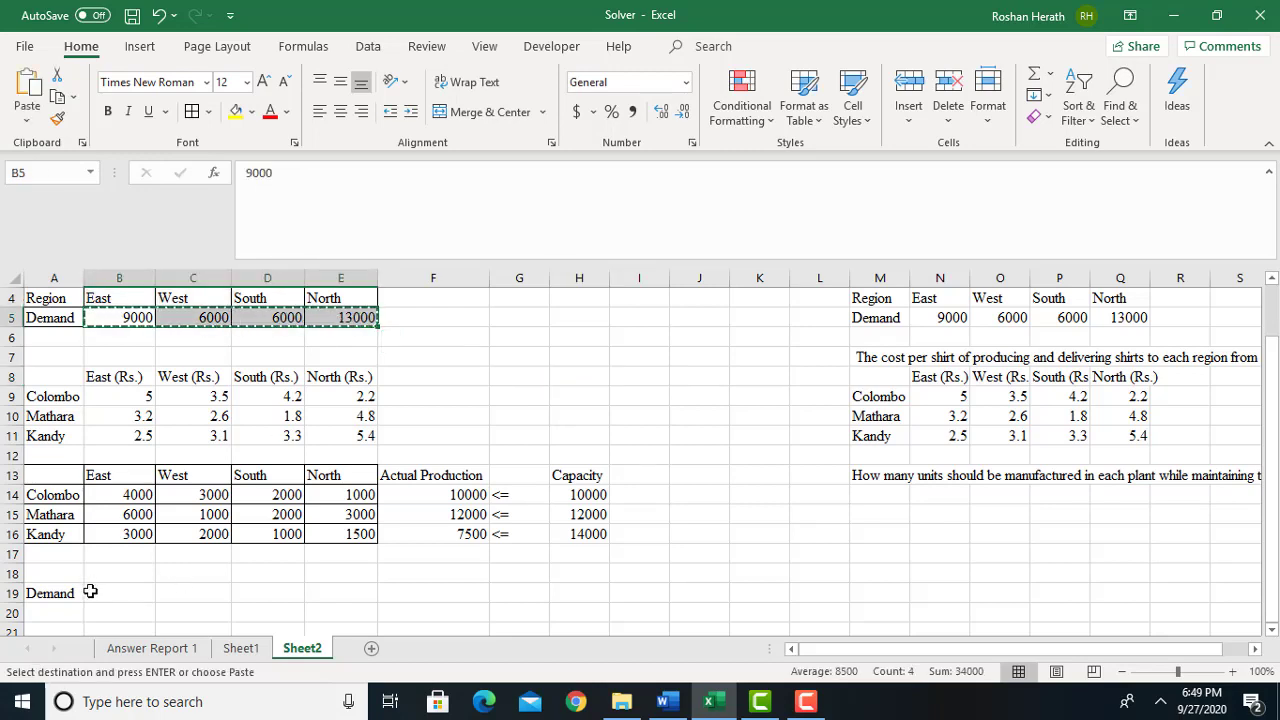
left_click(120, 592)
key("ctrl+v")
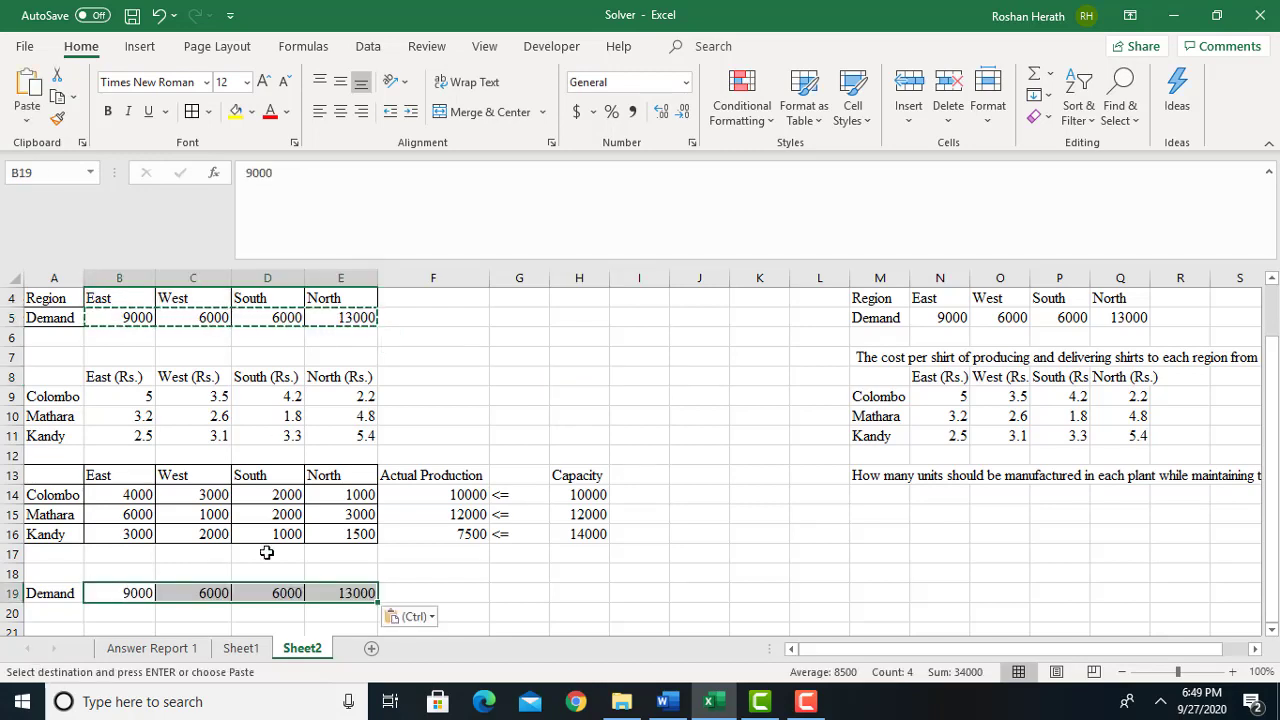
left_click(540, 557)
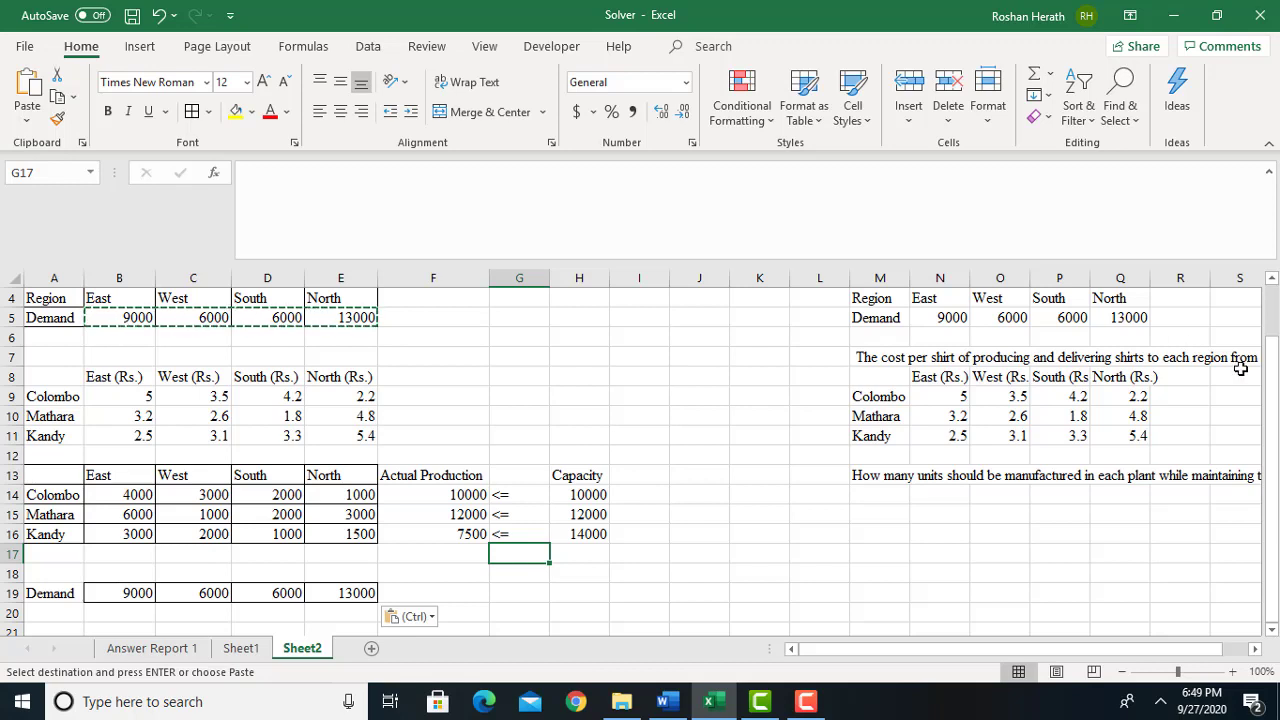
Total the East allocations in B17 with =SUM(B14:B16) and fill the formula across to E17 for the other regions
left_click(48, 555)
left_click(103, 556)
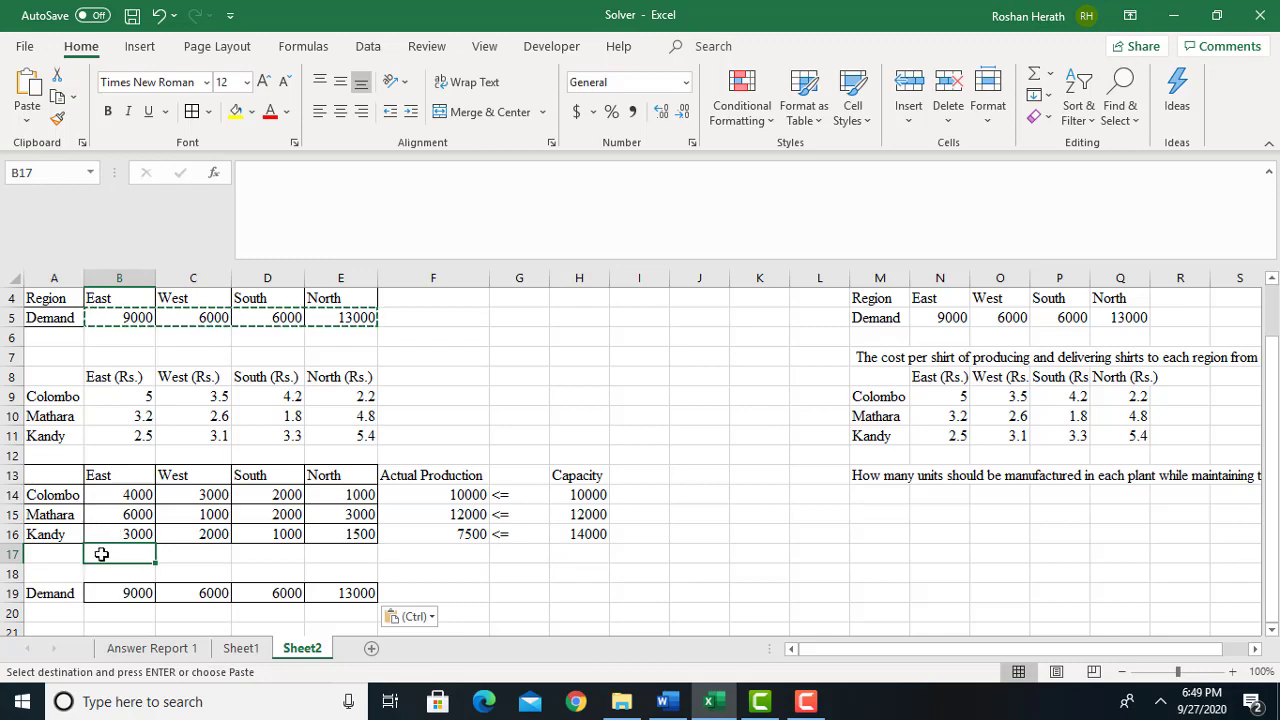
type("=")
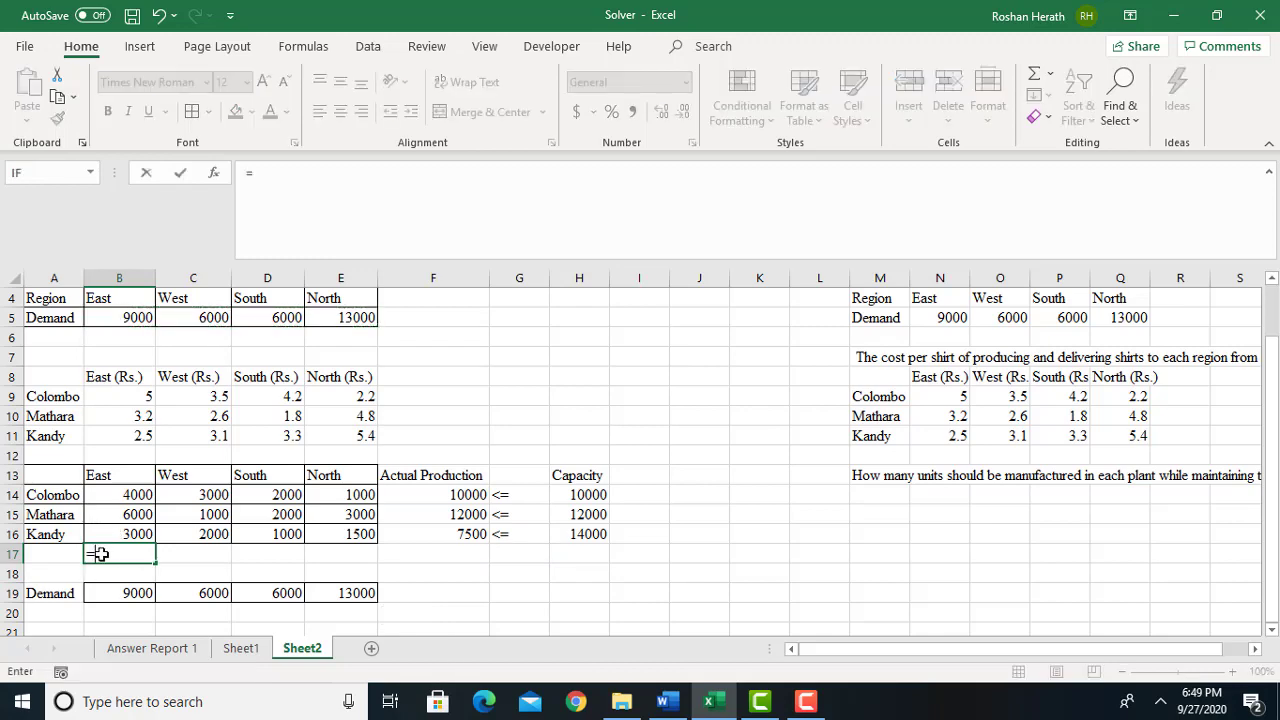
type("sum")
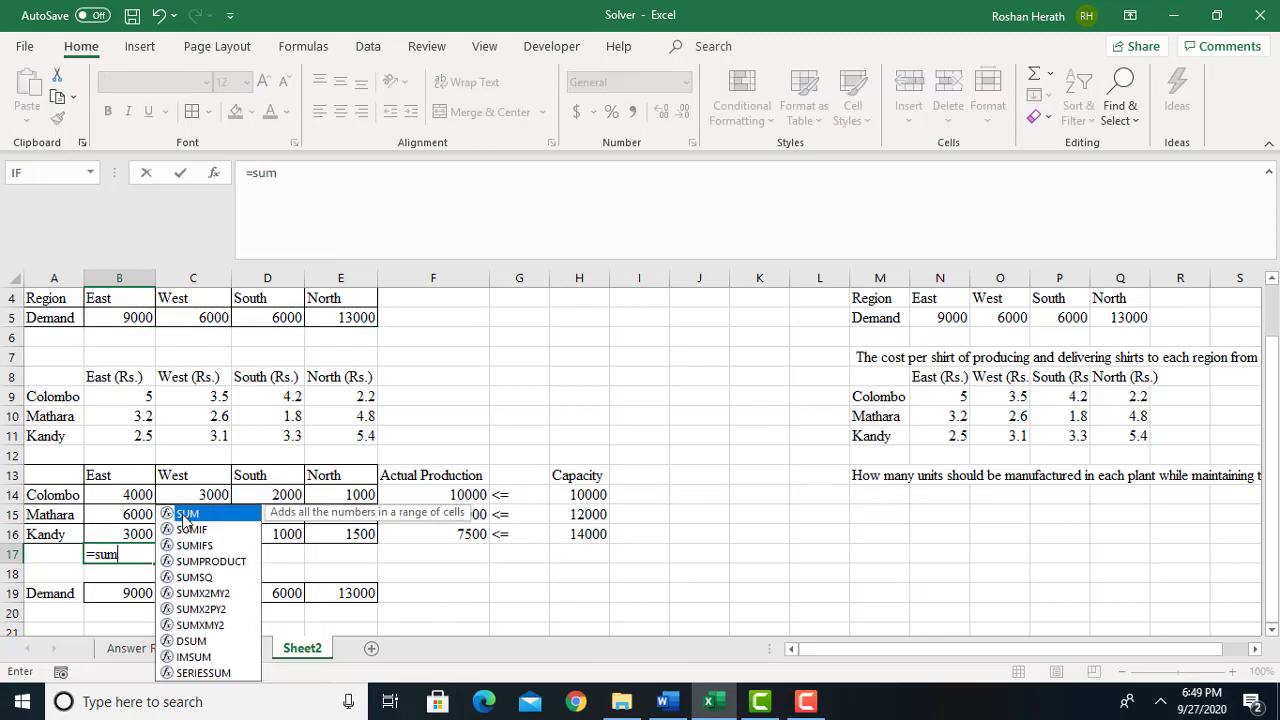
double_click(186, 515)
left_click_drag(108, 496, 118, 533)
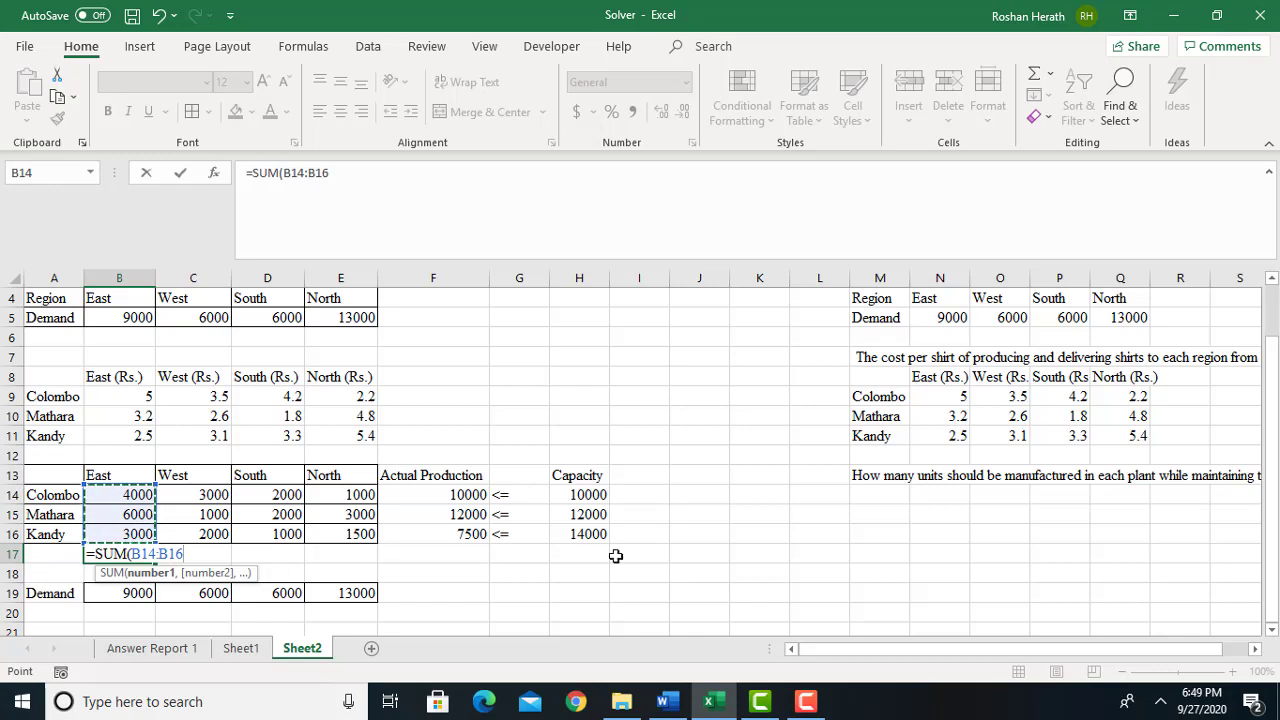
key("Return")
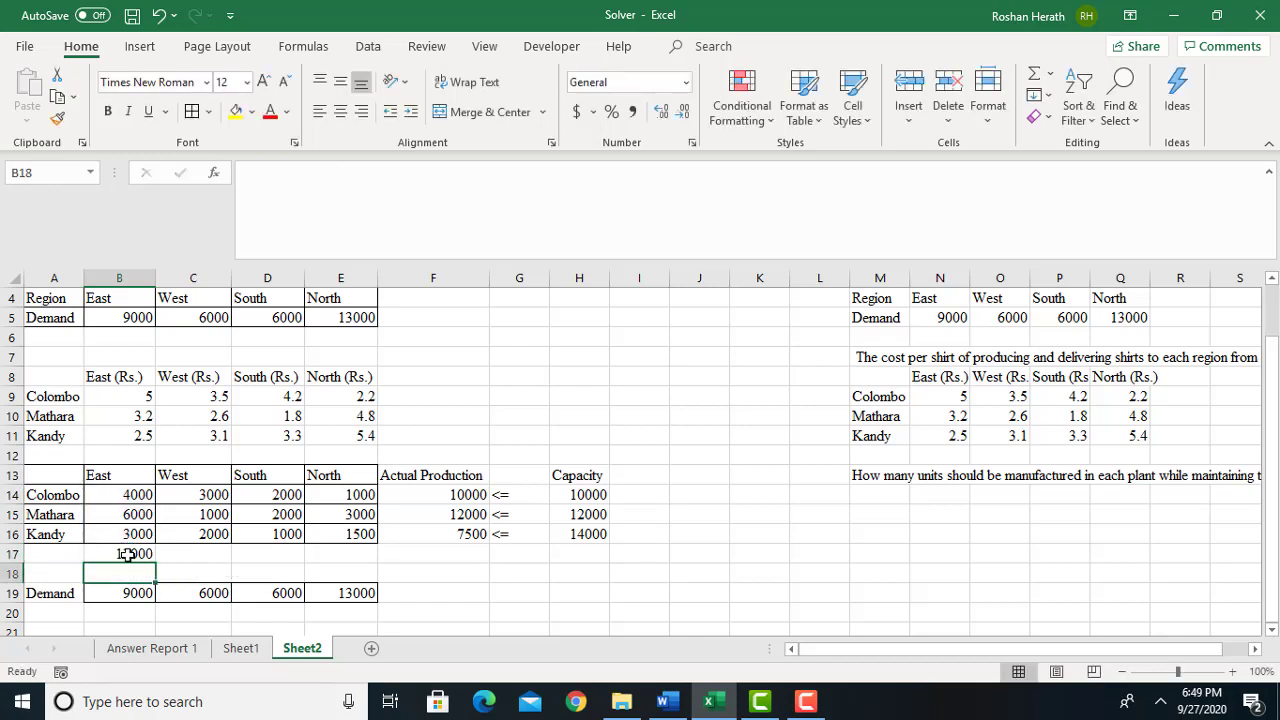
left_click(126, 556)
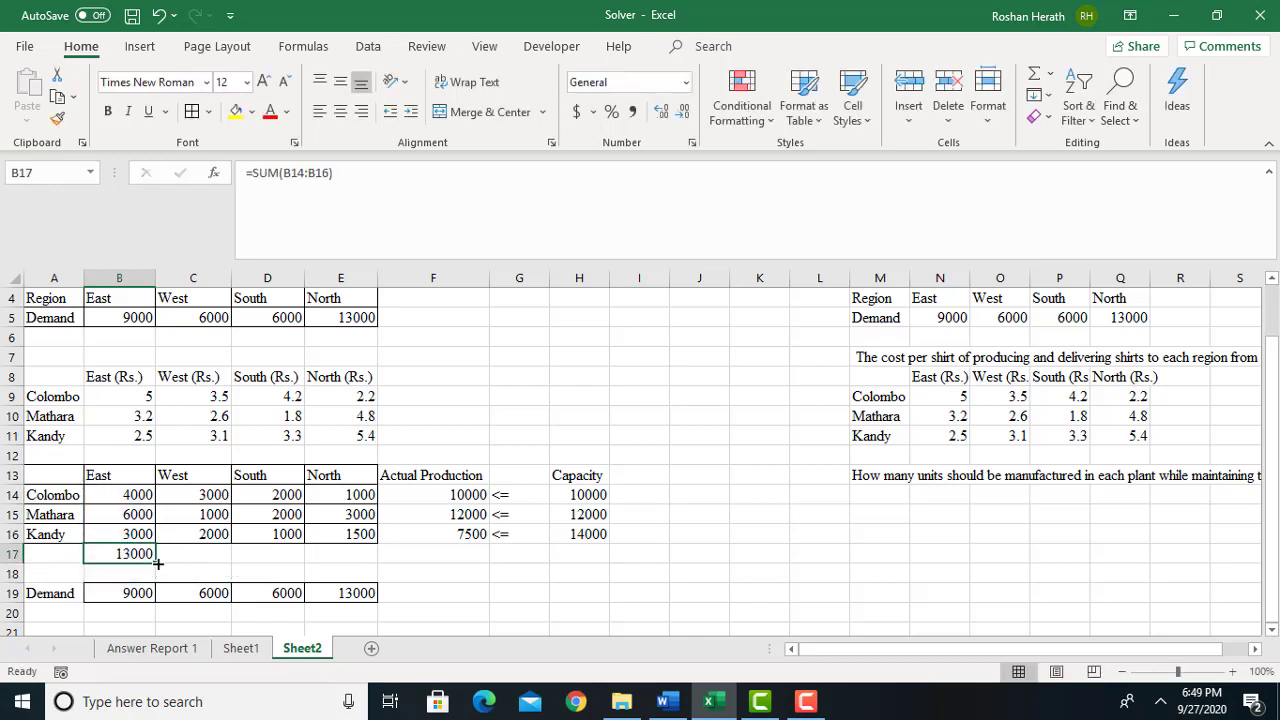
left_click_drag(157, 564, 368, 590)
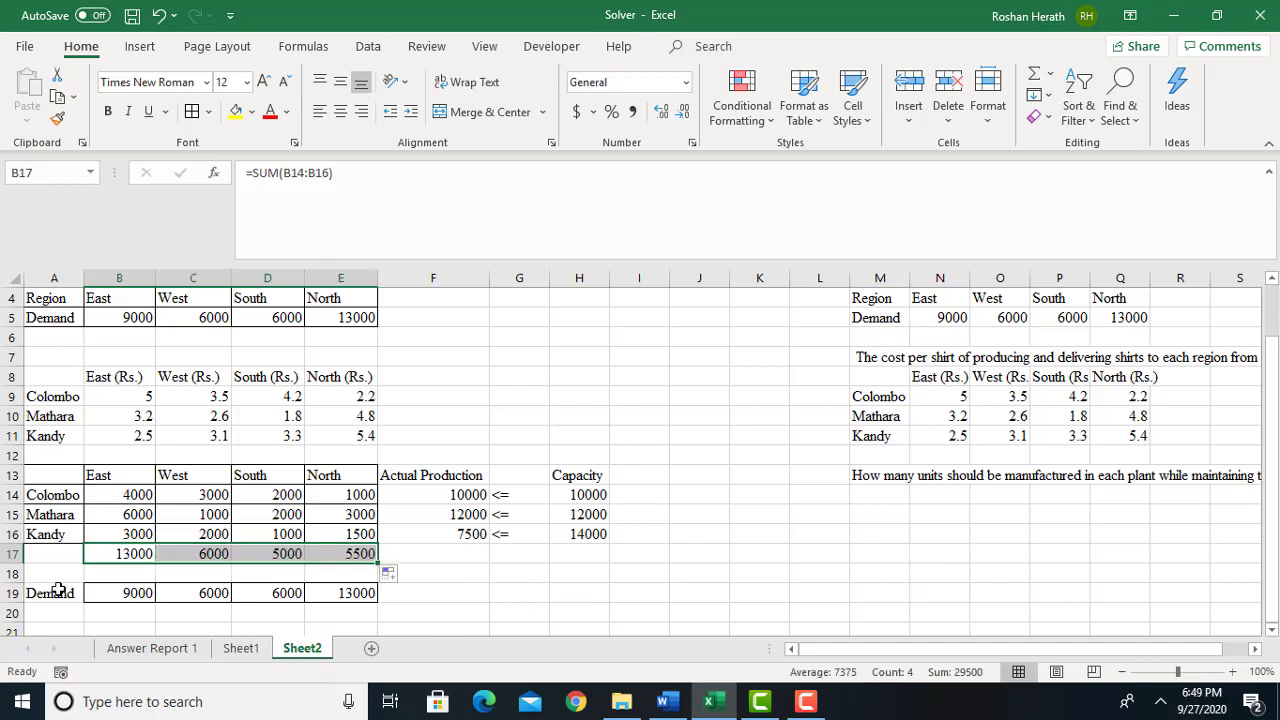
Enter the >= sign in B18, C18, D18 and E18, between the regional totals and the demand row
left_click(144, 595)
left_click(138, 570)
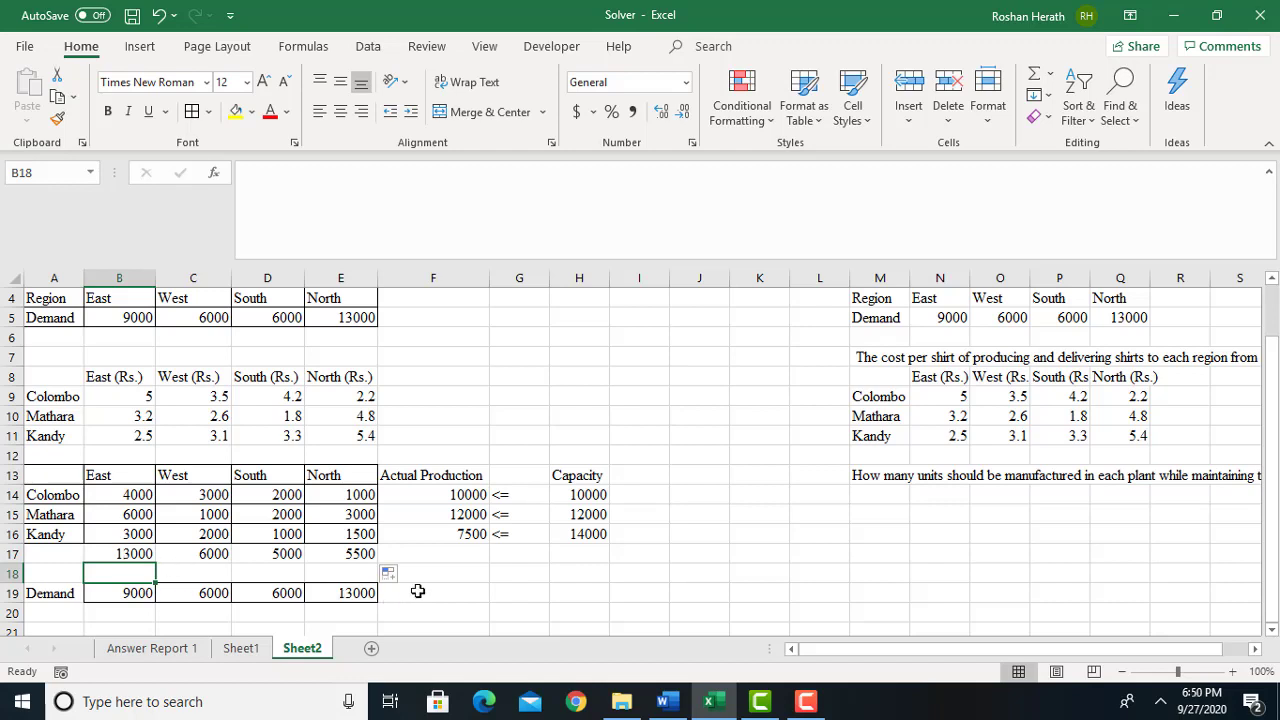
type(">")
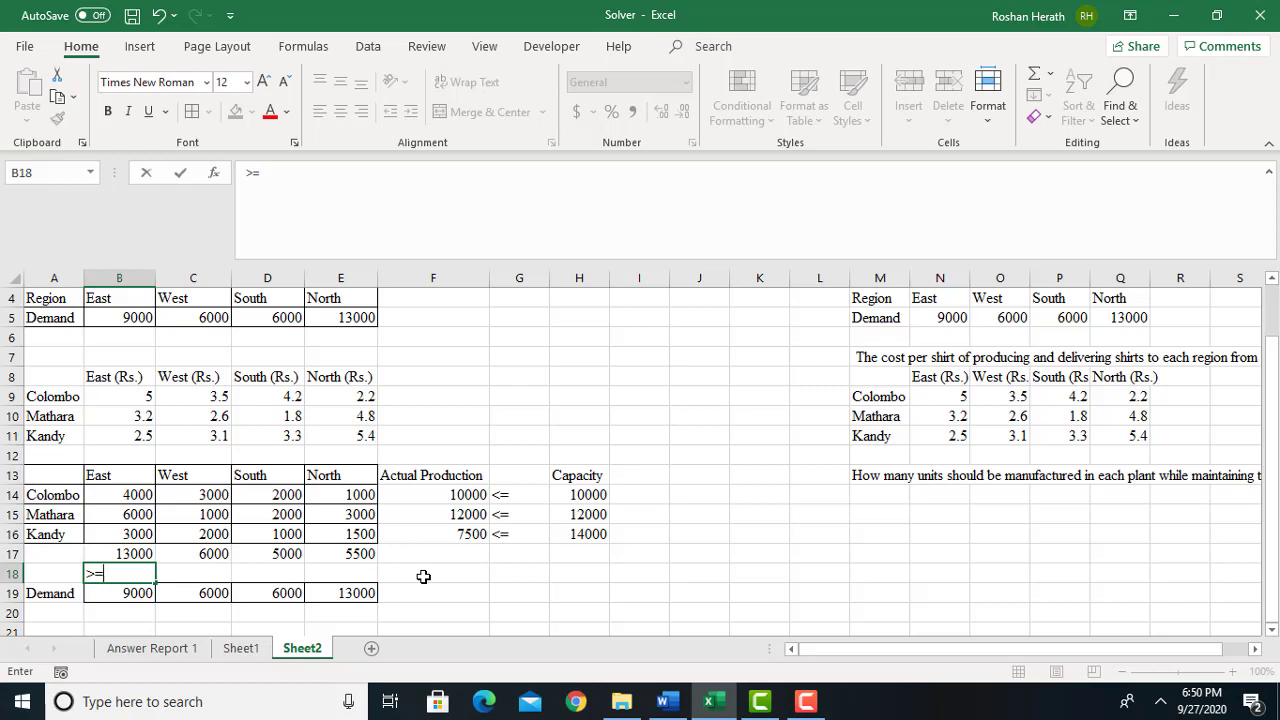
type("=")
left_click(555, 610)
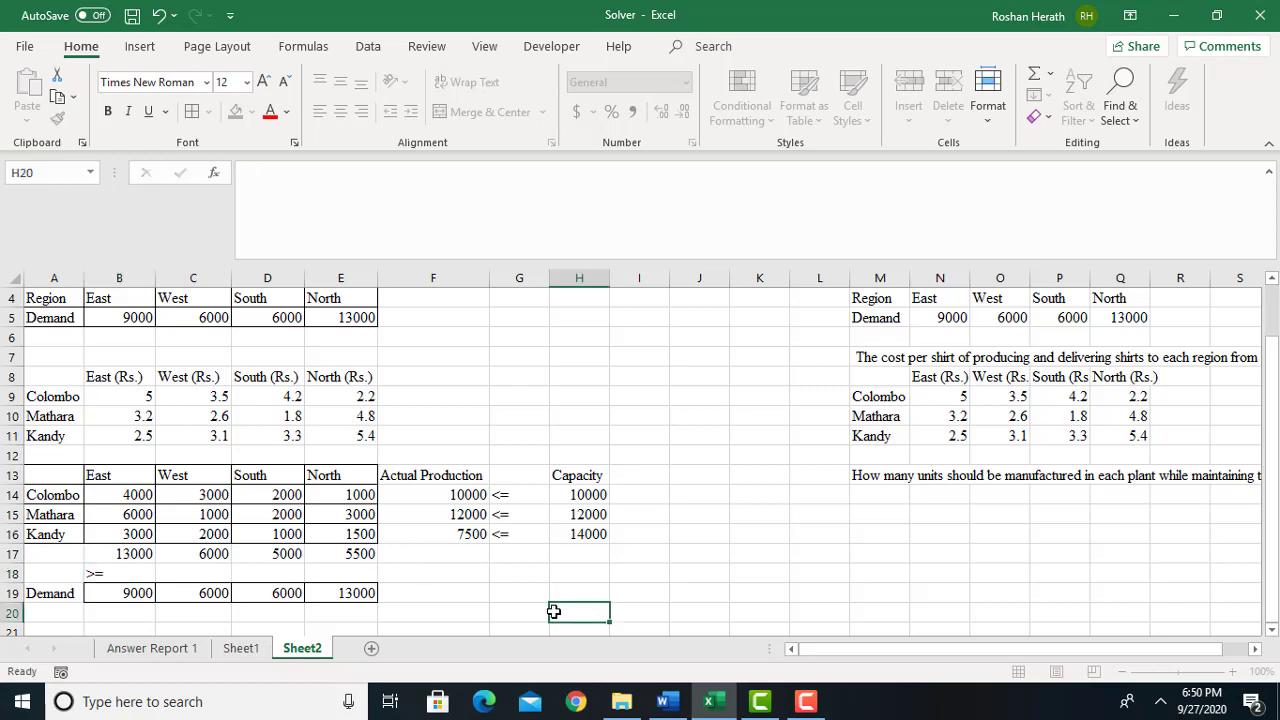
left_click(191, 568)
type(">=")
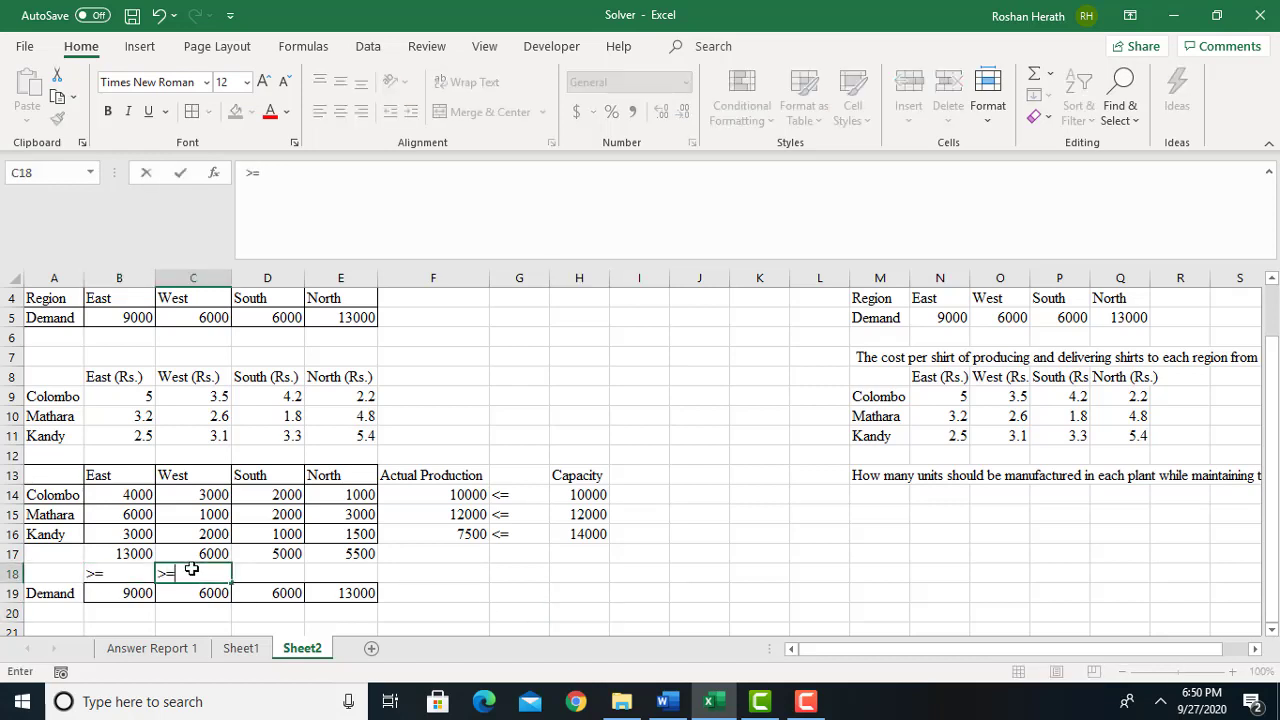
left_click(263, 576)
type(">=")
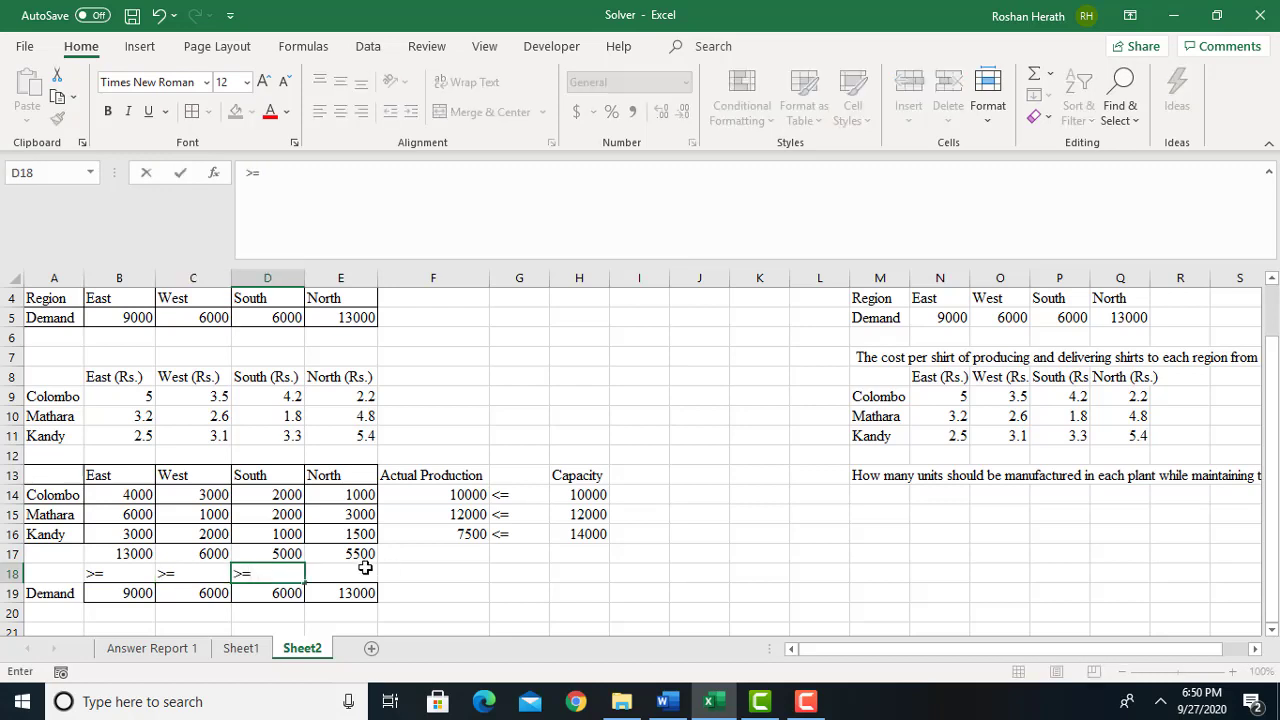
left_click(363, 568)
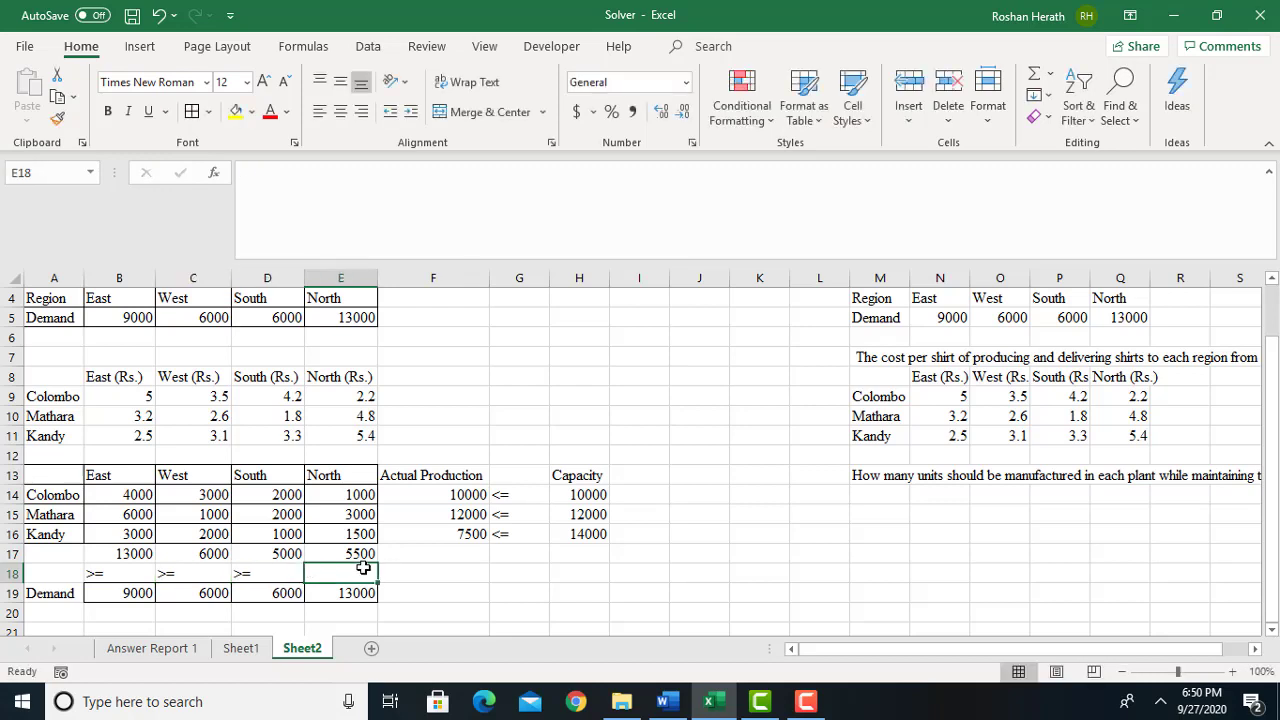
type(">=")
left_click(519, 574)
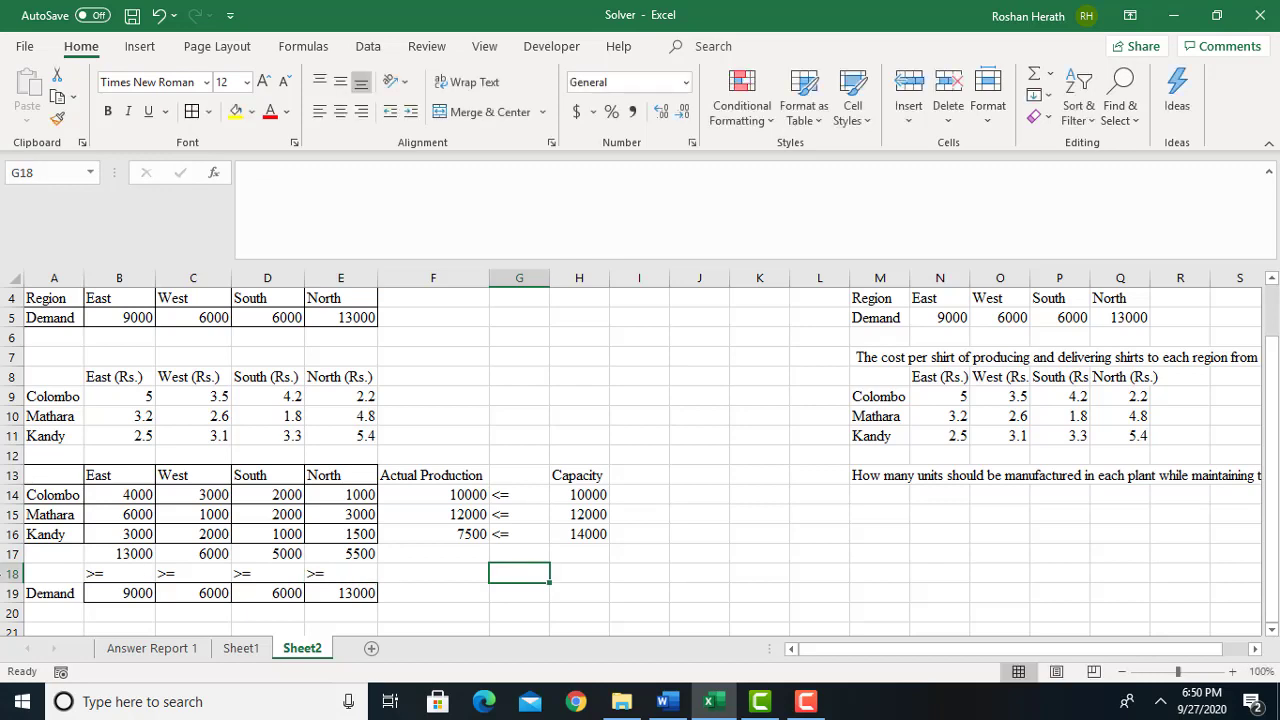
Widen column A and label the regional totals row Supply in A17
left_click(58, 552)
left_click_drag(84, 278, 142, 276)
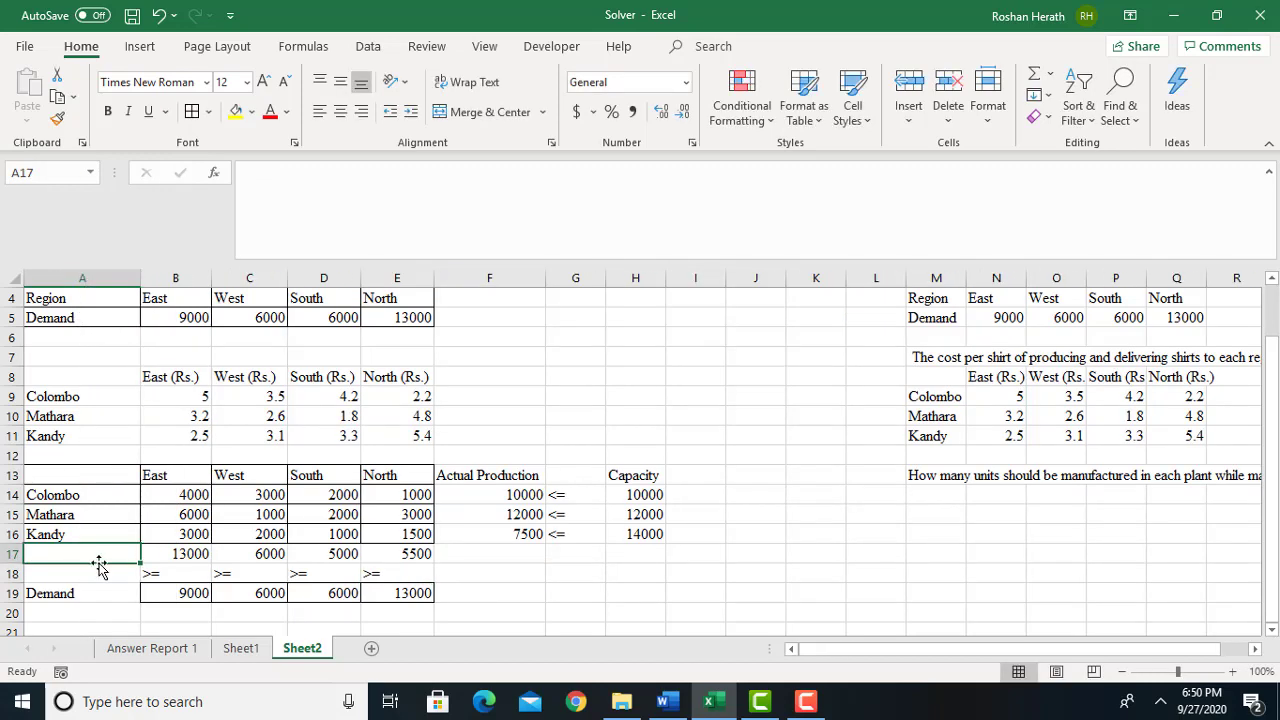
type("Supply")
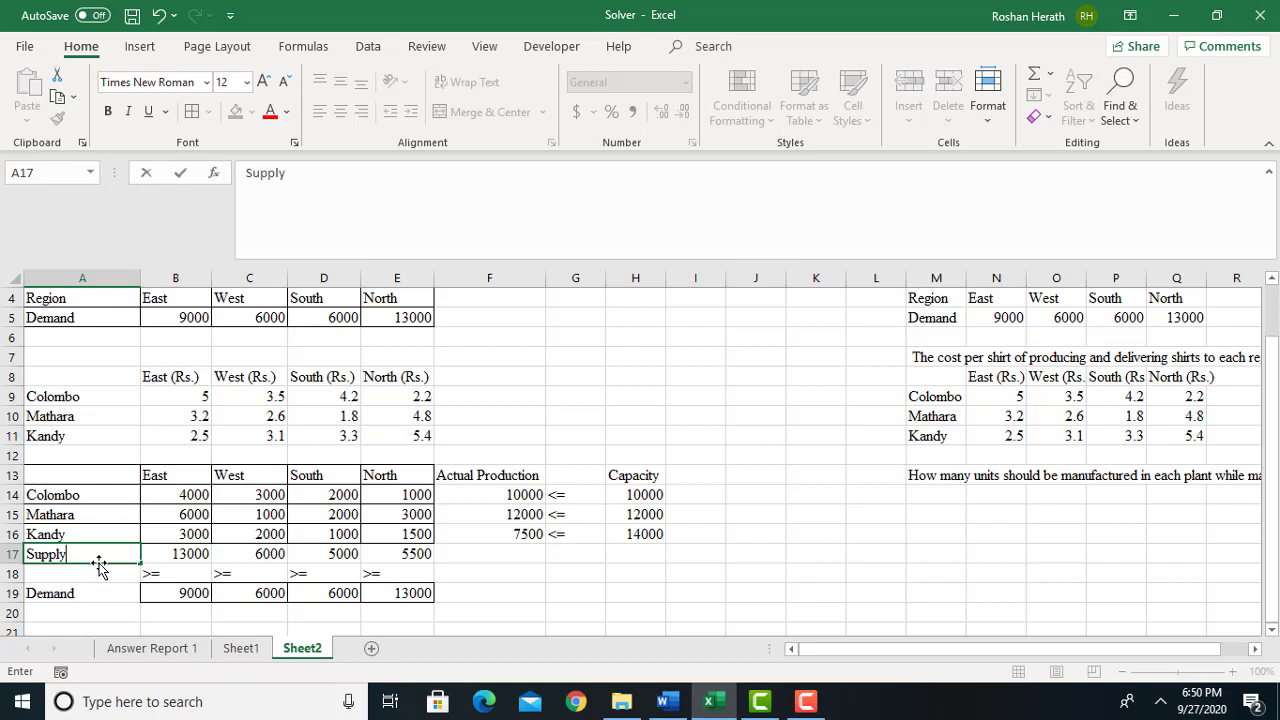
left_click(505, 553)
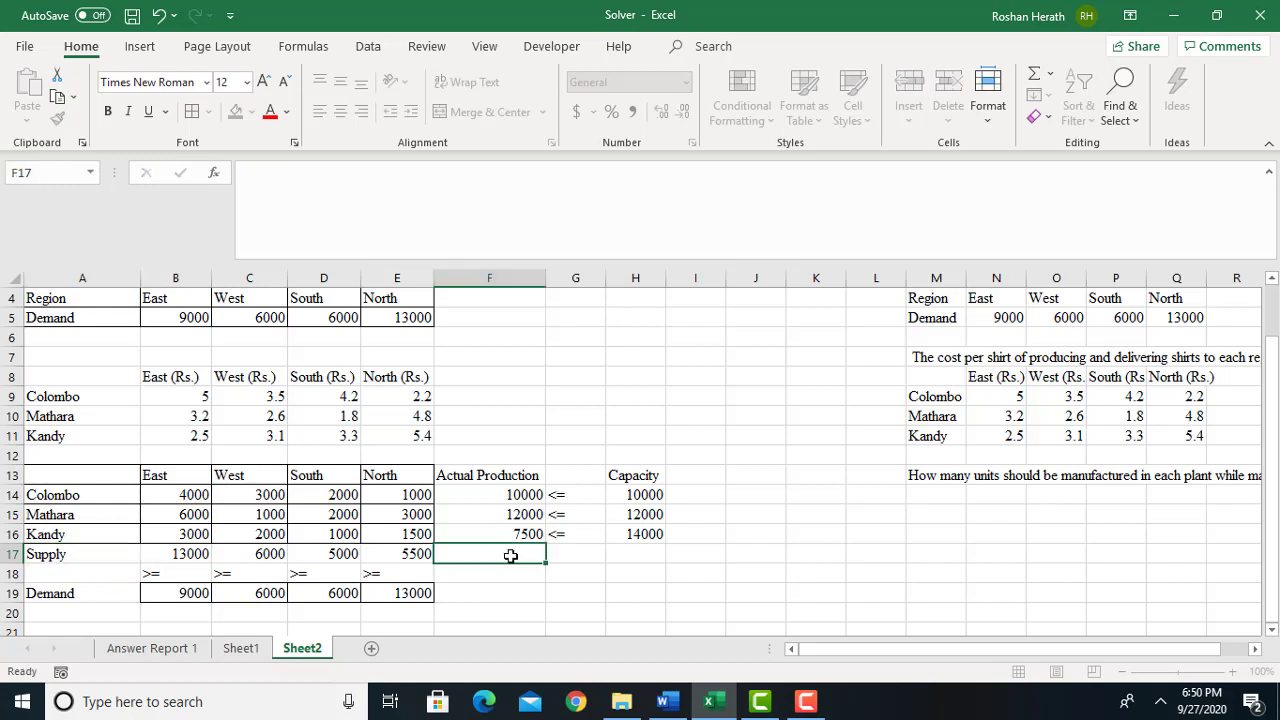
left_click(186, 558)
left_click(232, 558)
left_click(329, 558)
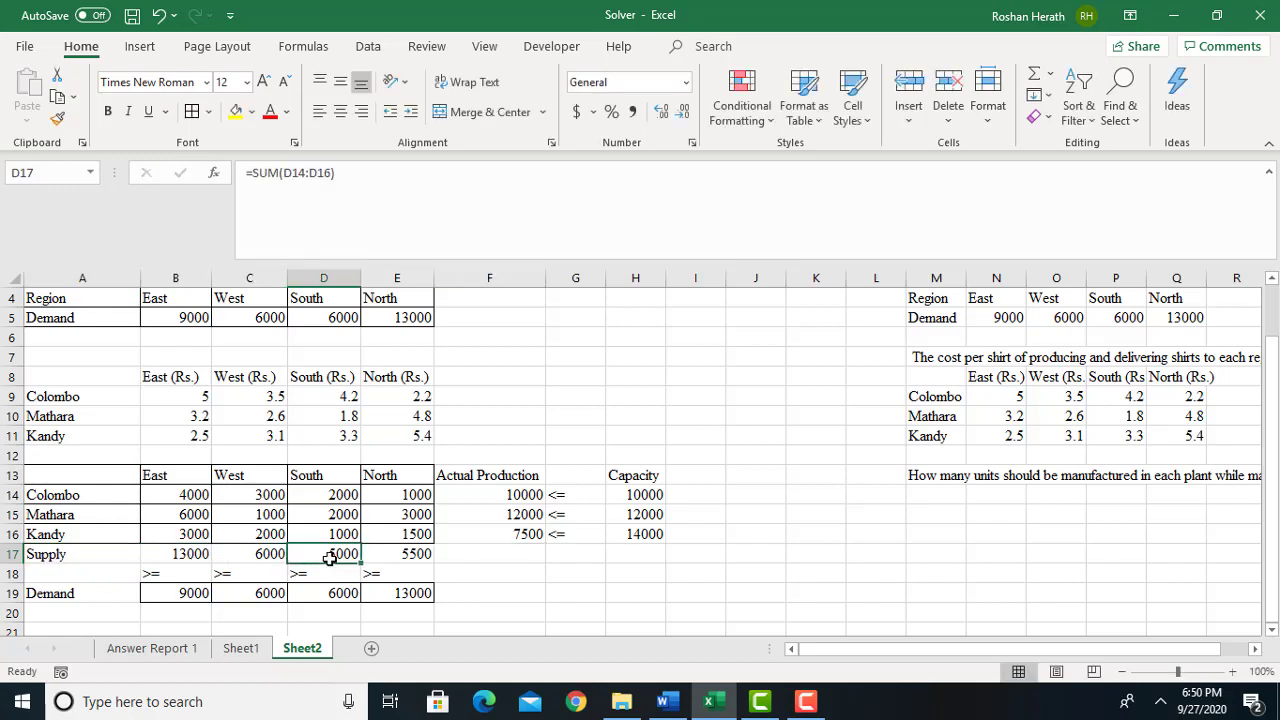
left_click(406, 554)
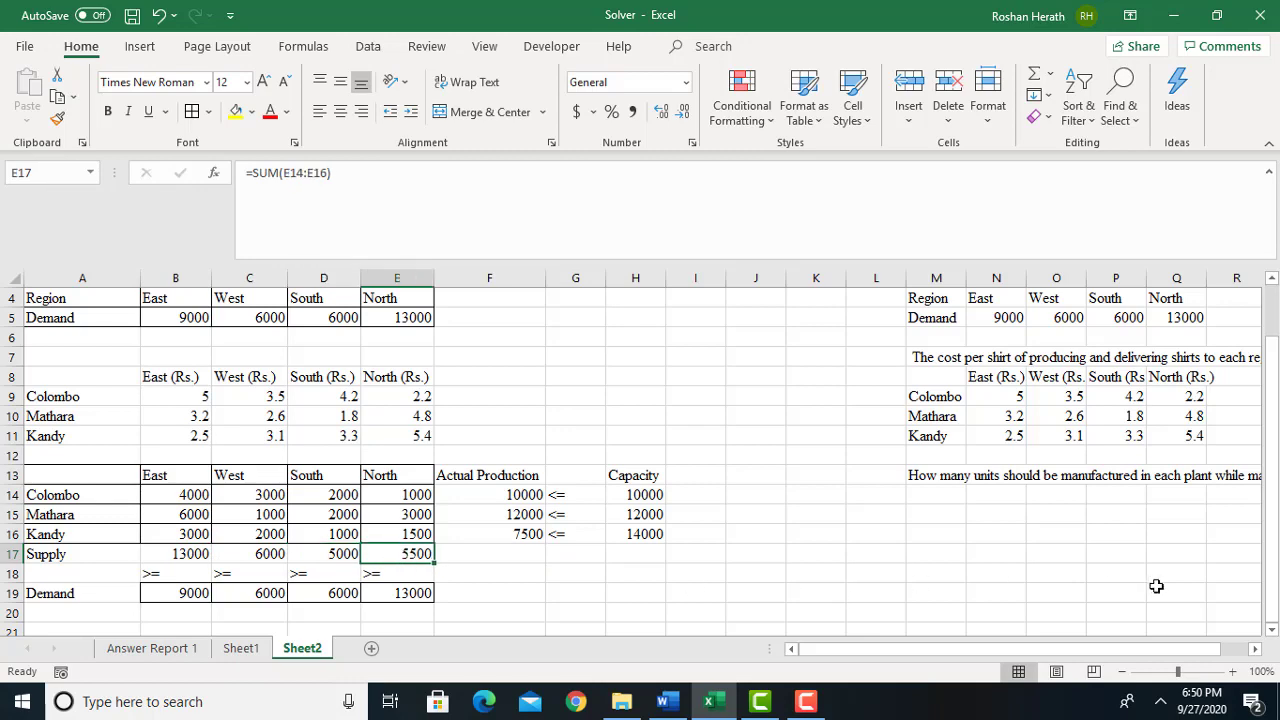
Review the question in M13 against the East cost for Colombo in B9 and its allocation in B14
left_click(1272, 630)
left_click(1272, 630)
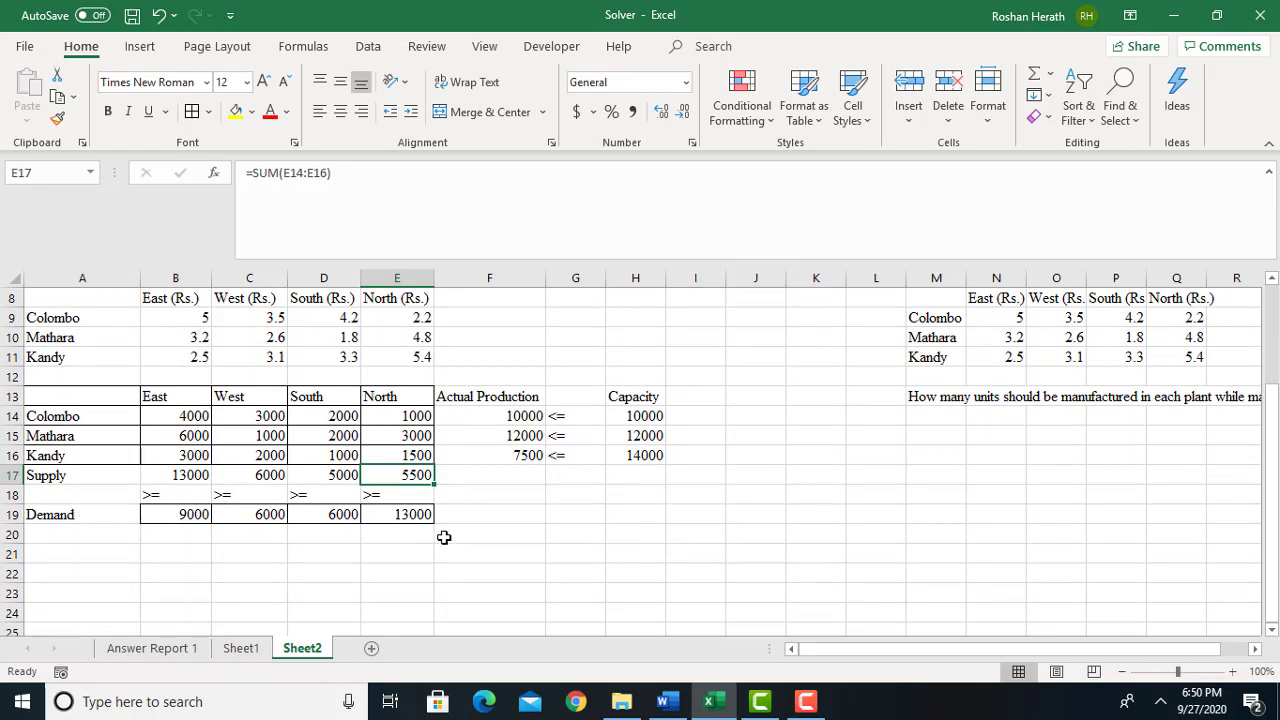
left_click(155, 573)
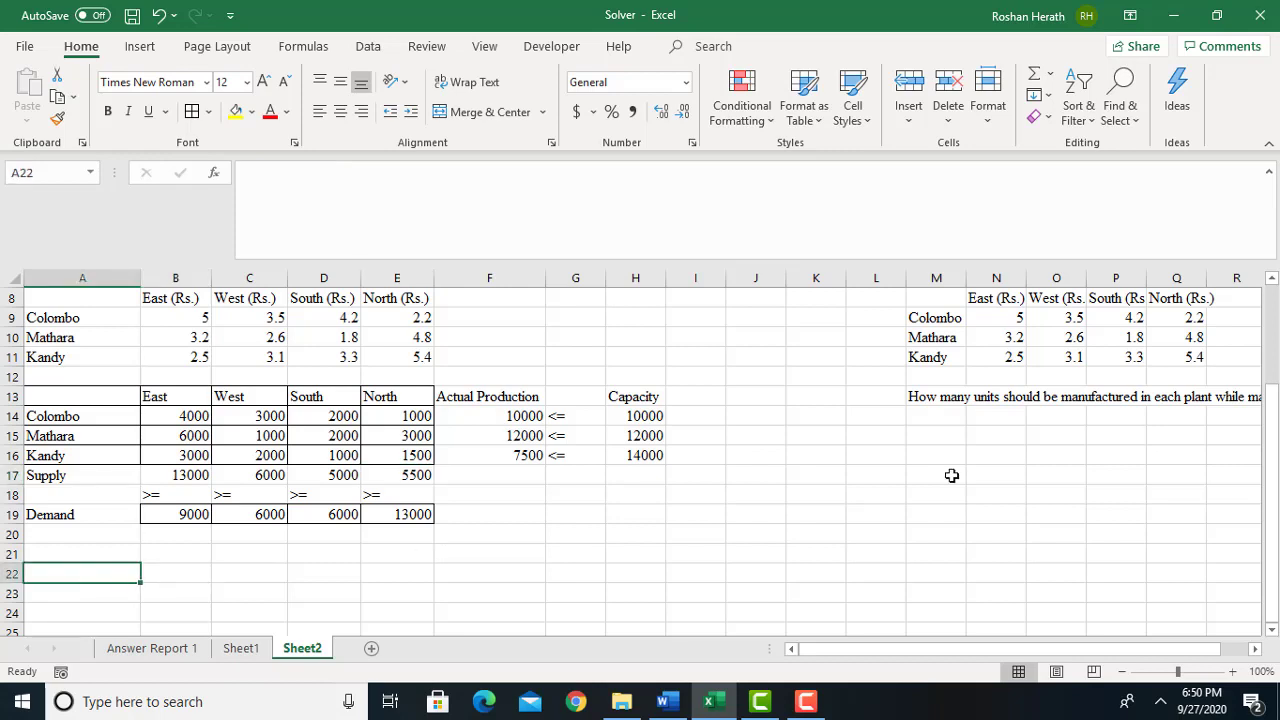
left_click(948, 398)
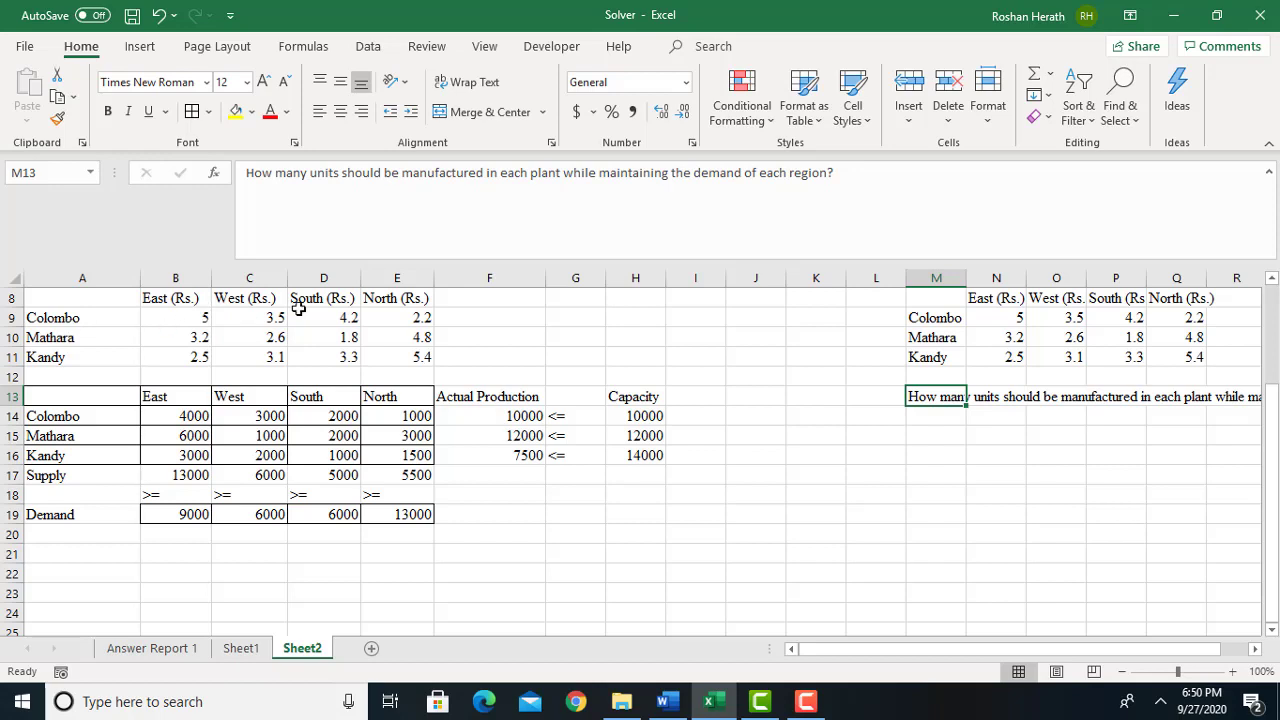
left_click(182, 314)
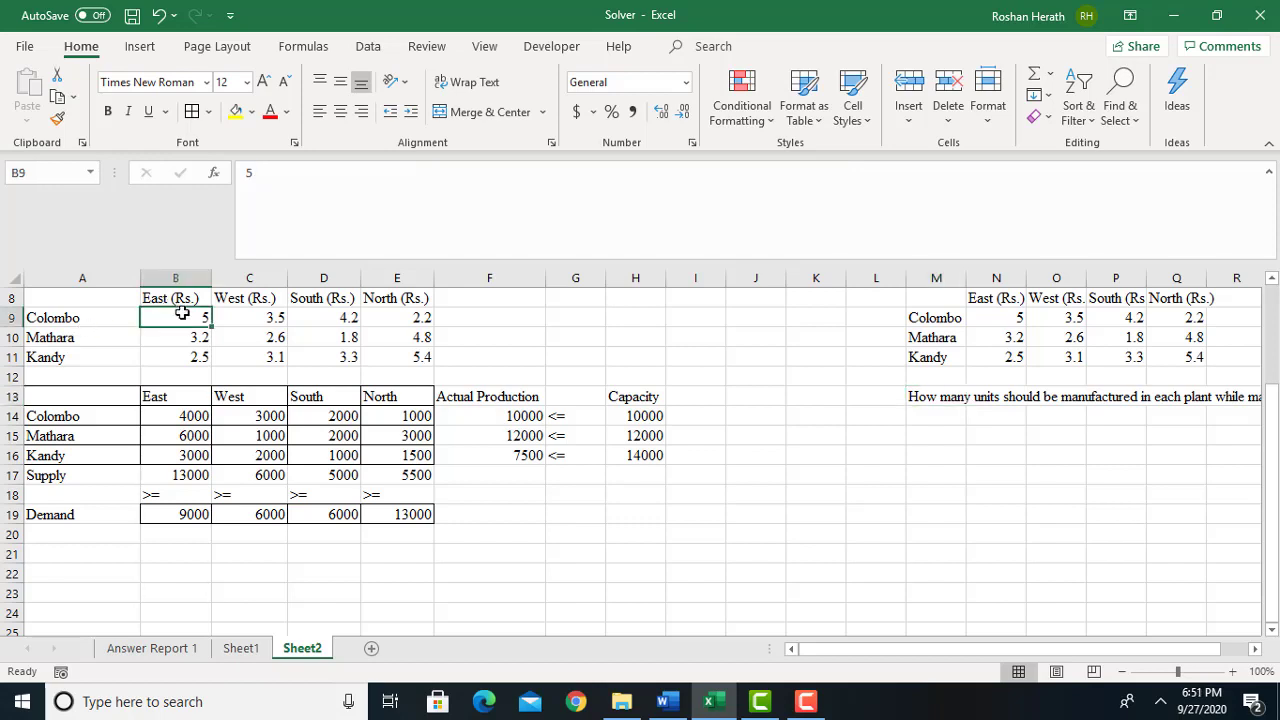
left_click(168, 414)
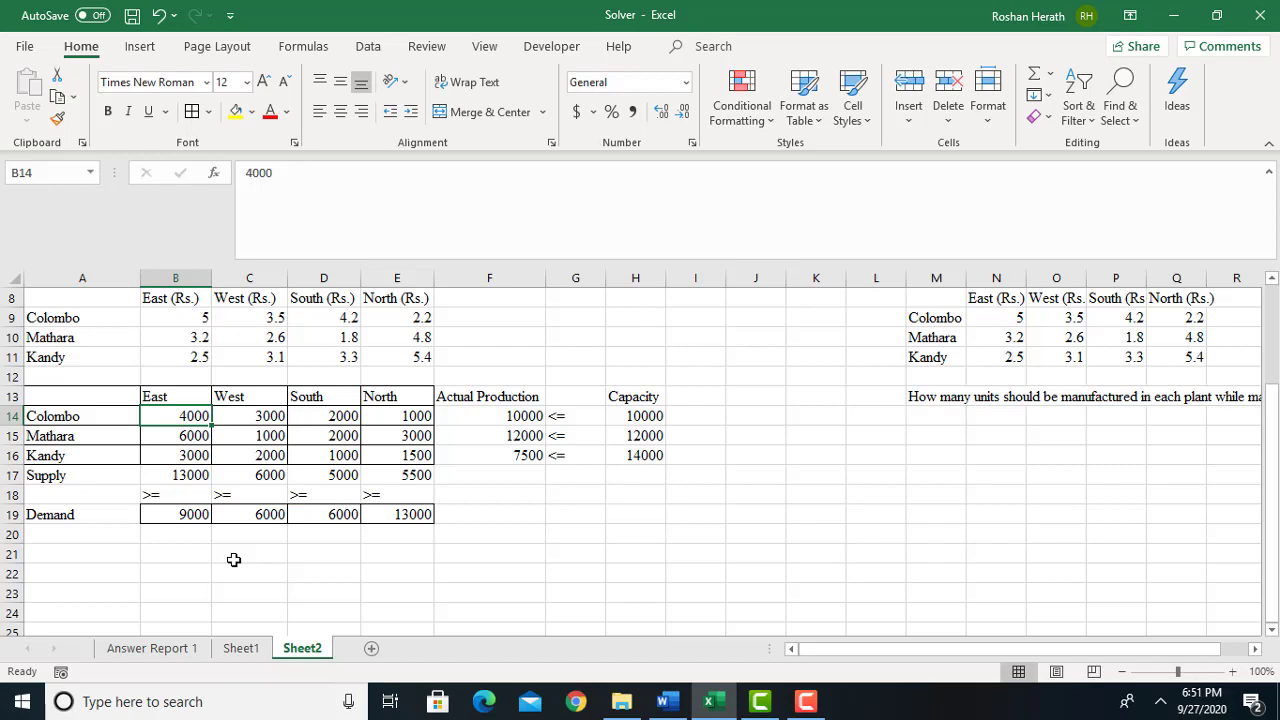
Label A22 as Total Transportation Cost and widen column A to fit the label
left_click(107, 575)
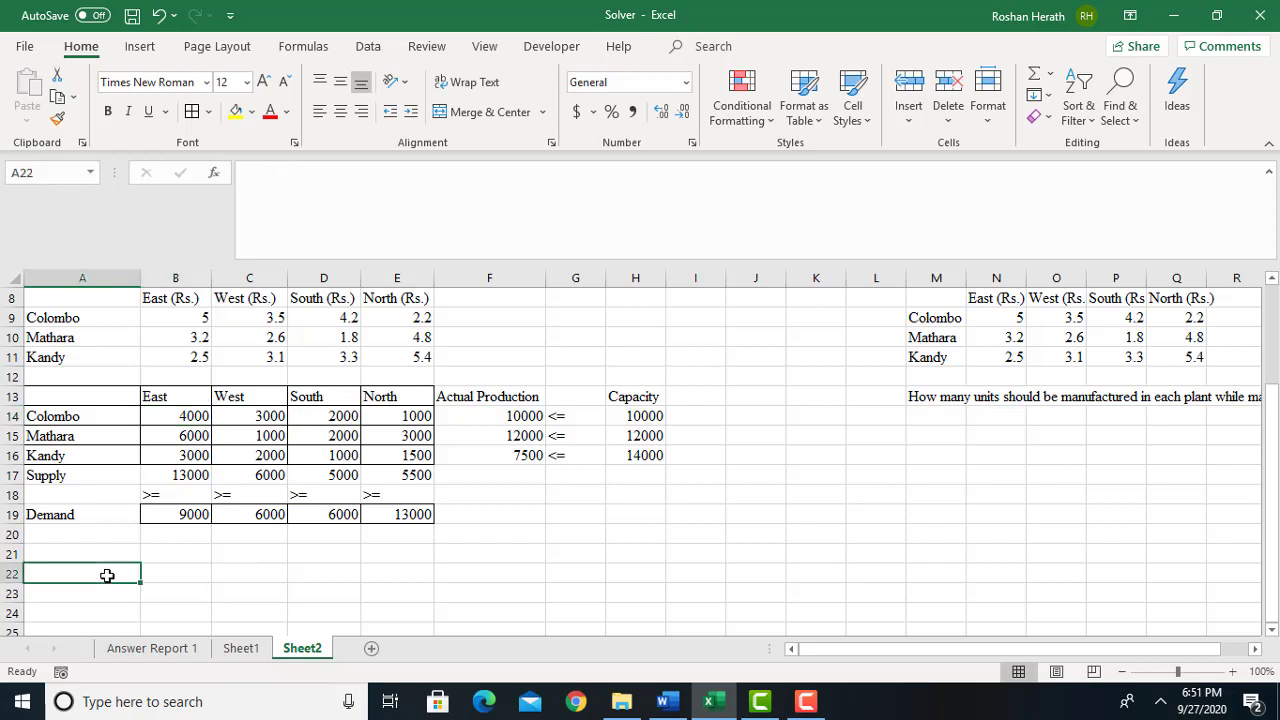
type("To")
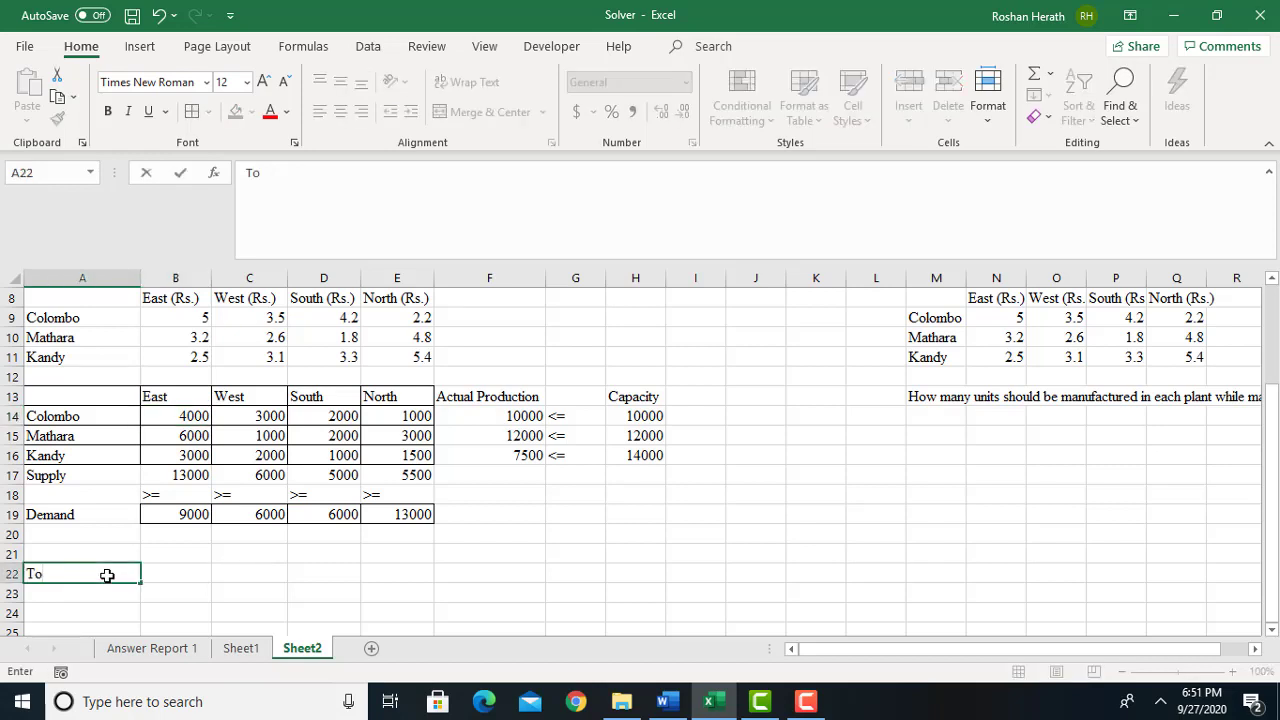
type("ta")
type("l De")
key("BackSpace")
key("BackSpace")
key("BackSpace")
type("Tran ")
type("portati")
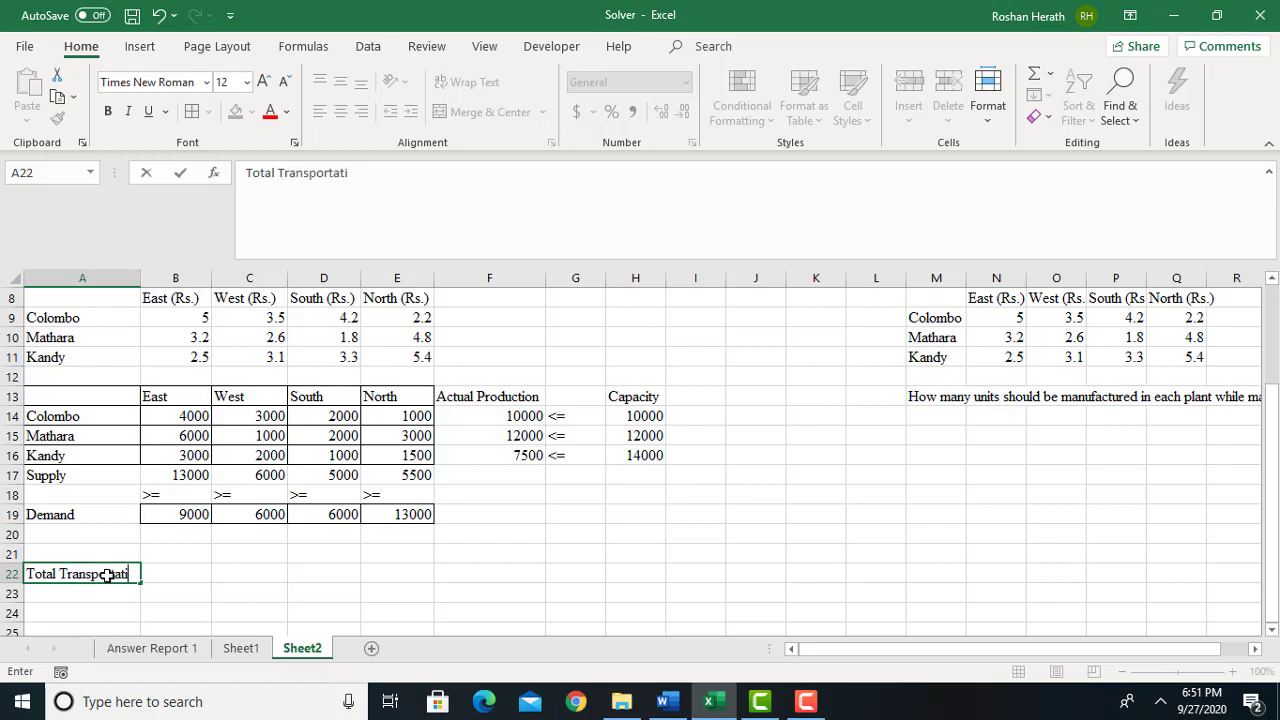
type("on Cost")
left_click(198, 590)
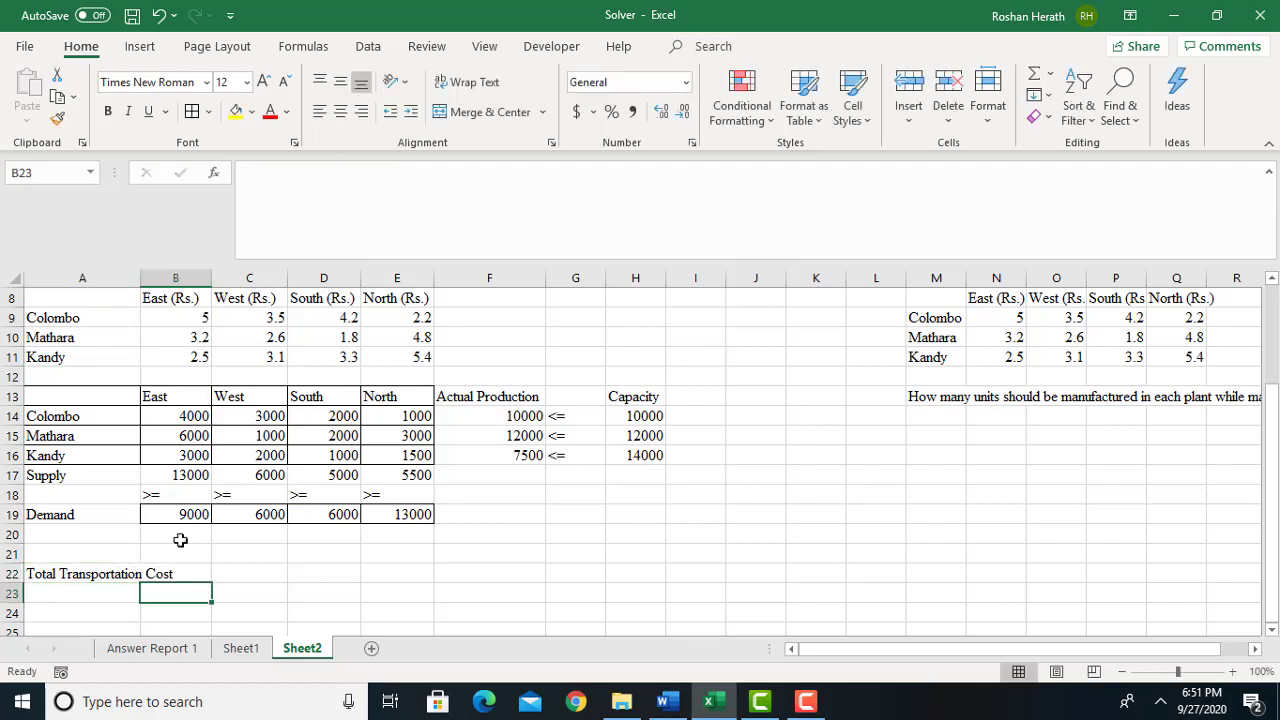
left_click_drag(141, 278, 180, 278)
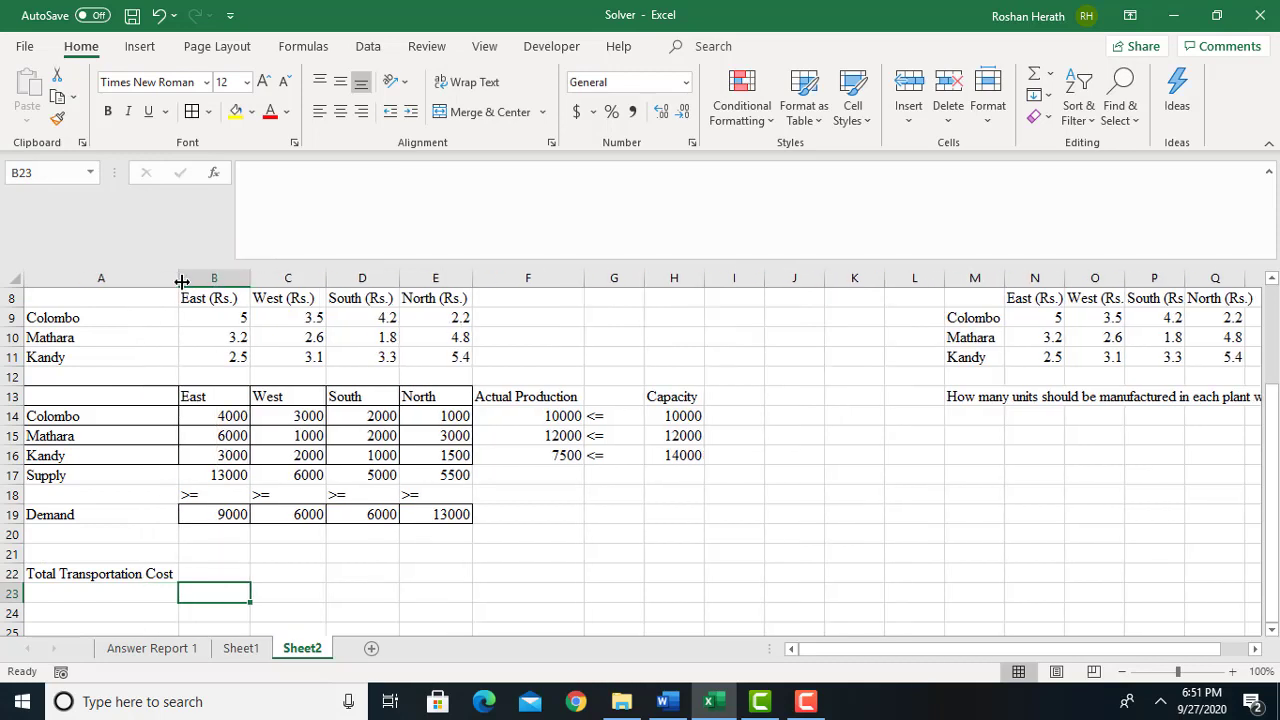
Calculate the total transportation cost in B22 with =SUMPRODUCT($B$9:$E$11,$B$14:$E$16), using absolute references for the costs and allocations
left_click(219, 570)
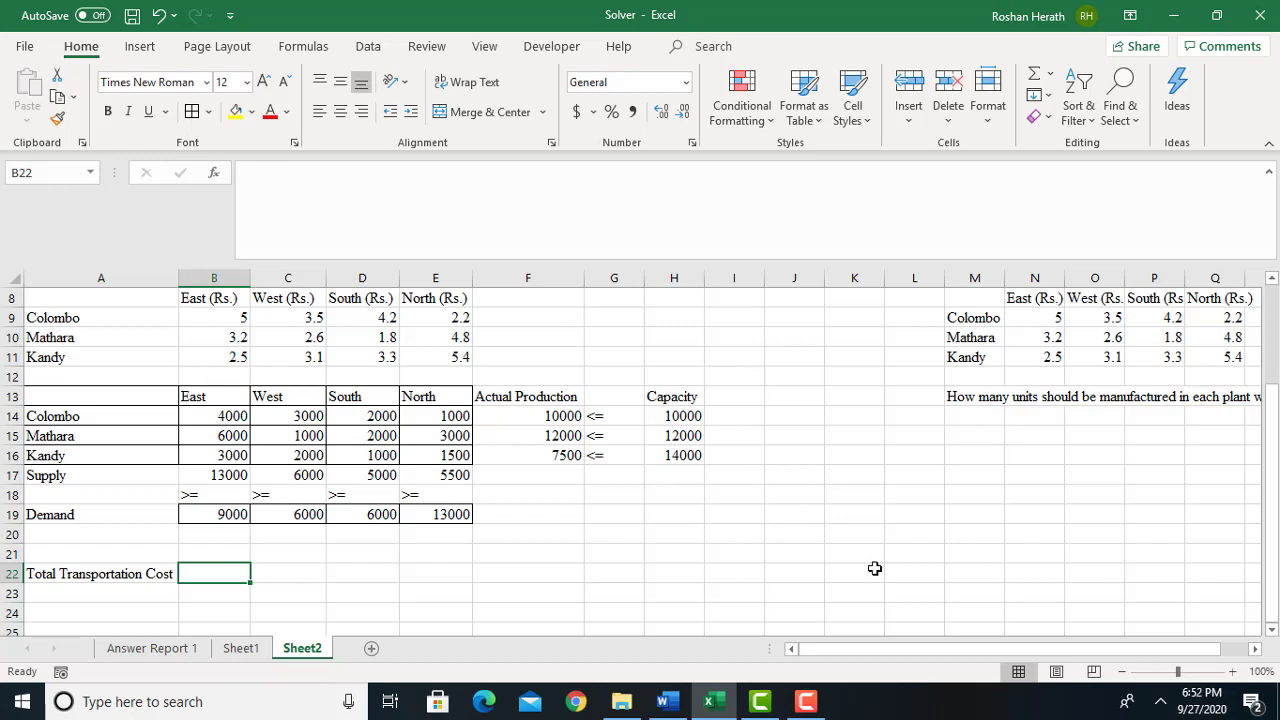
type("=sum")
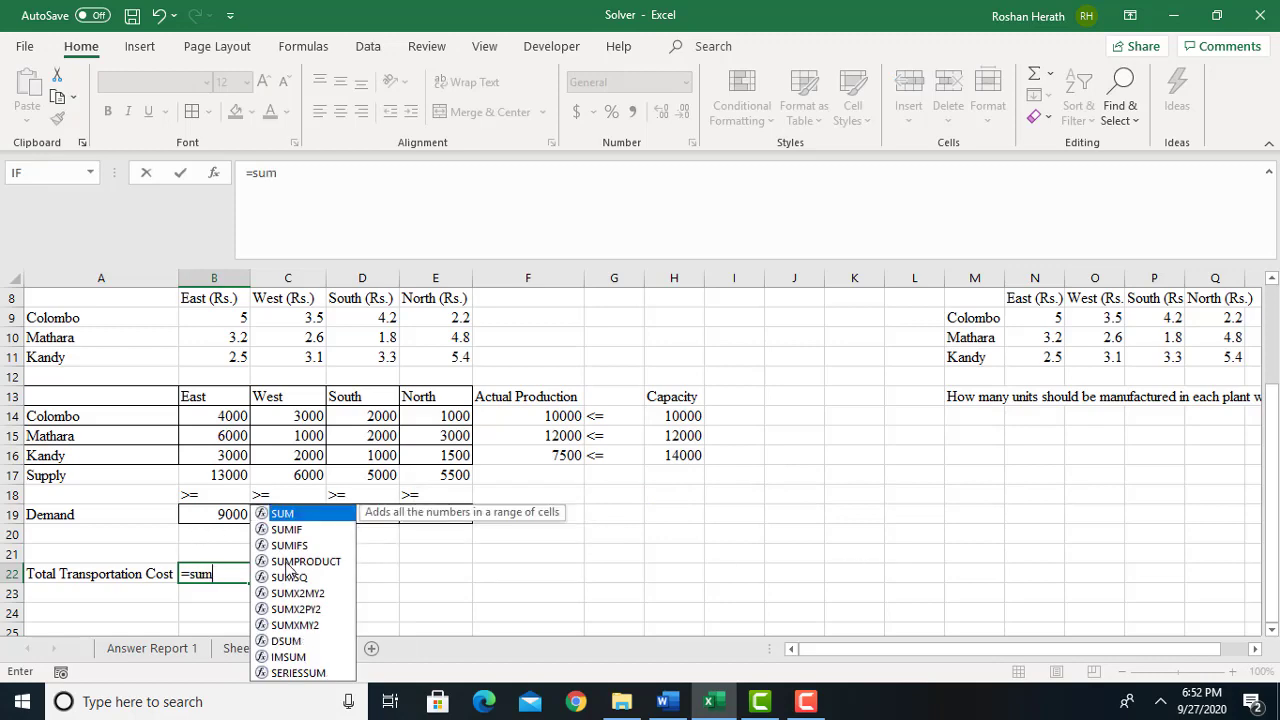
double_click(290, 562)
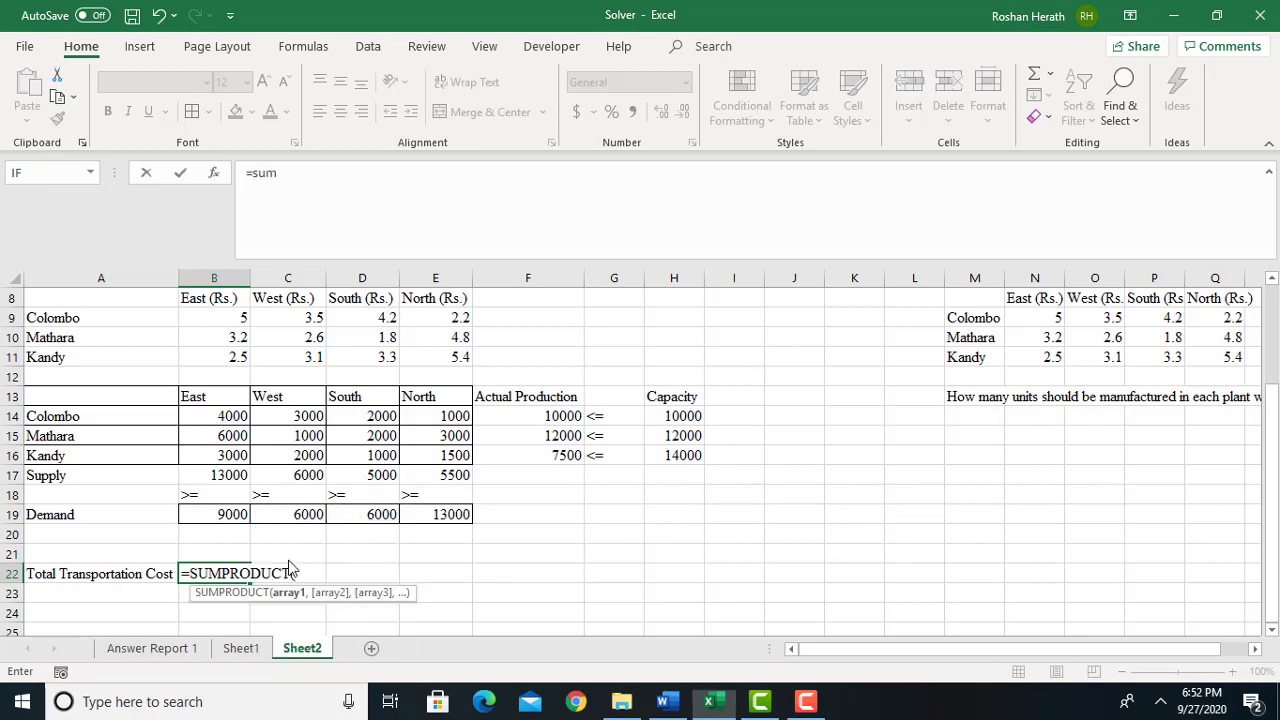
left_click(213, 176)
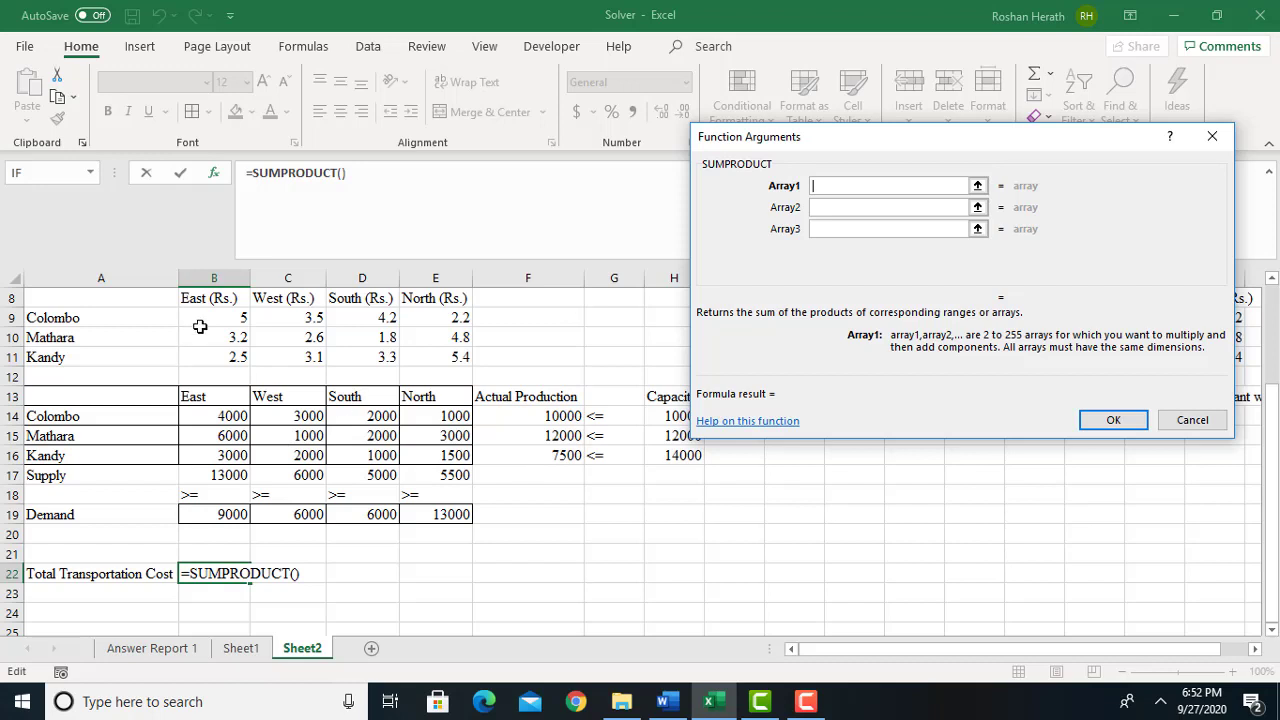
left_click_drag(201, 317, 440, 360)
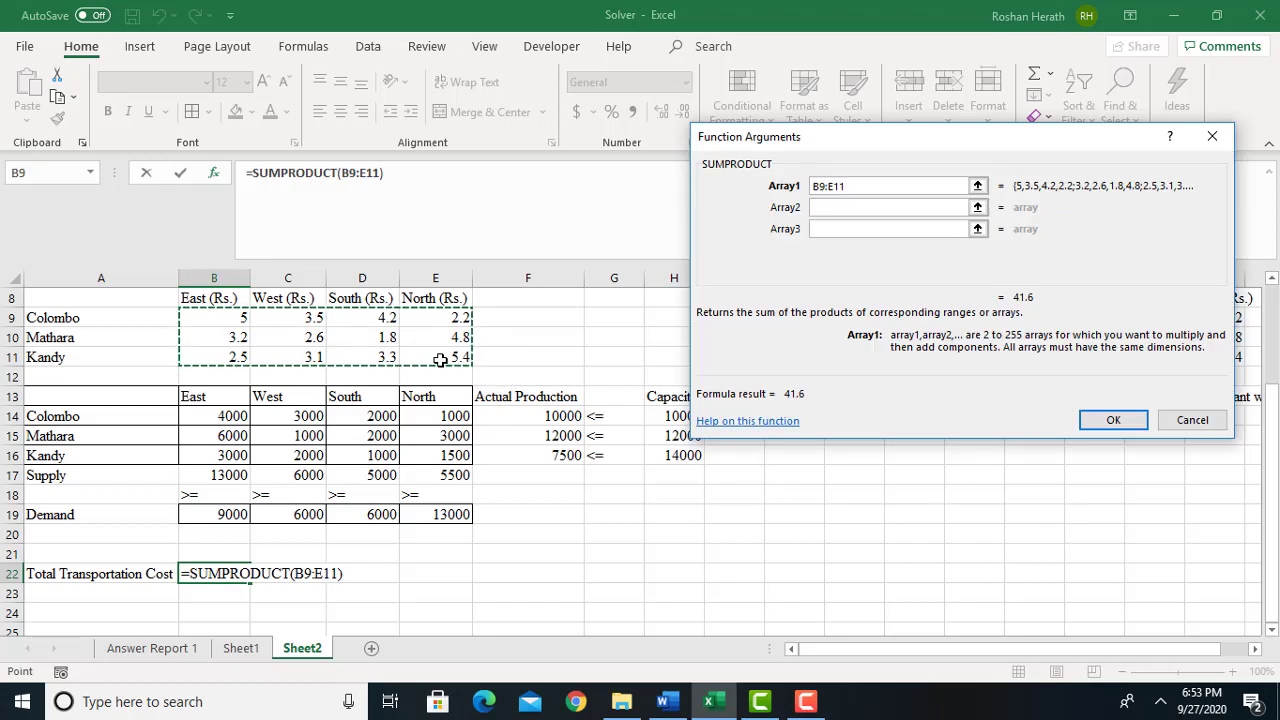
key("F4")
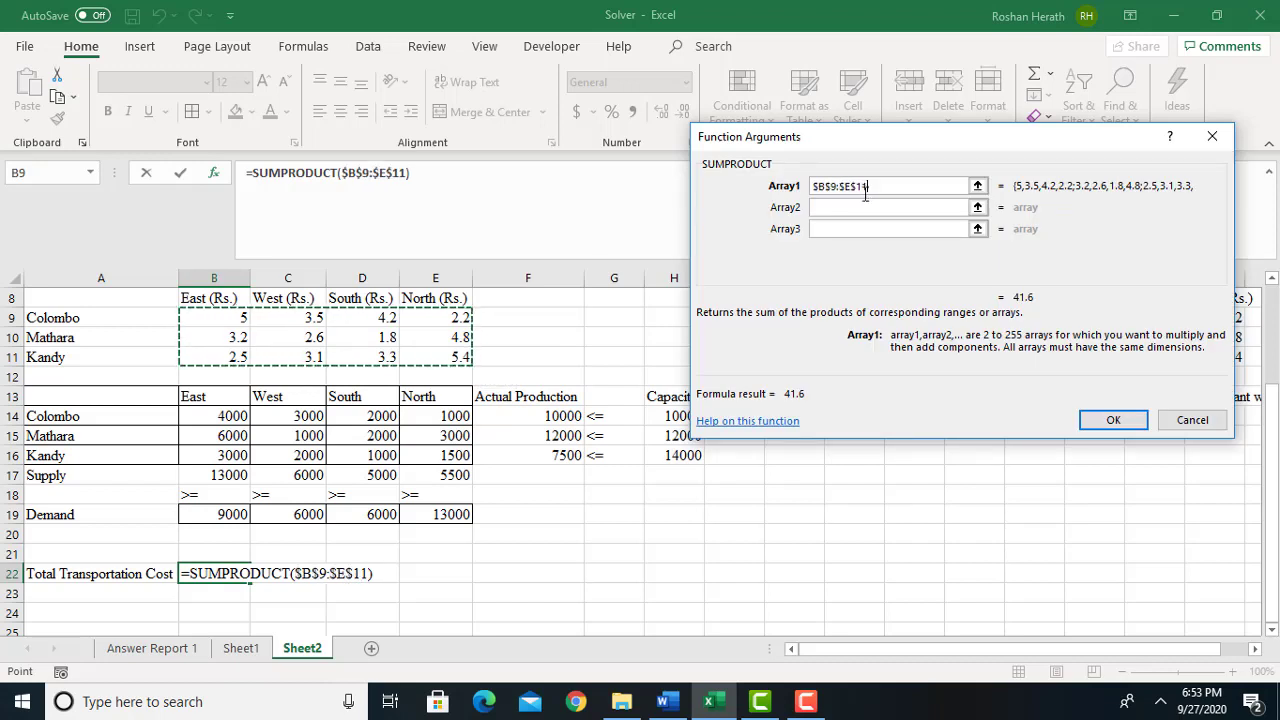
left_click(834, 210)
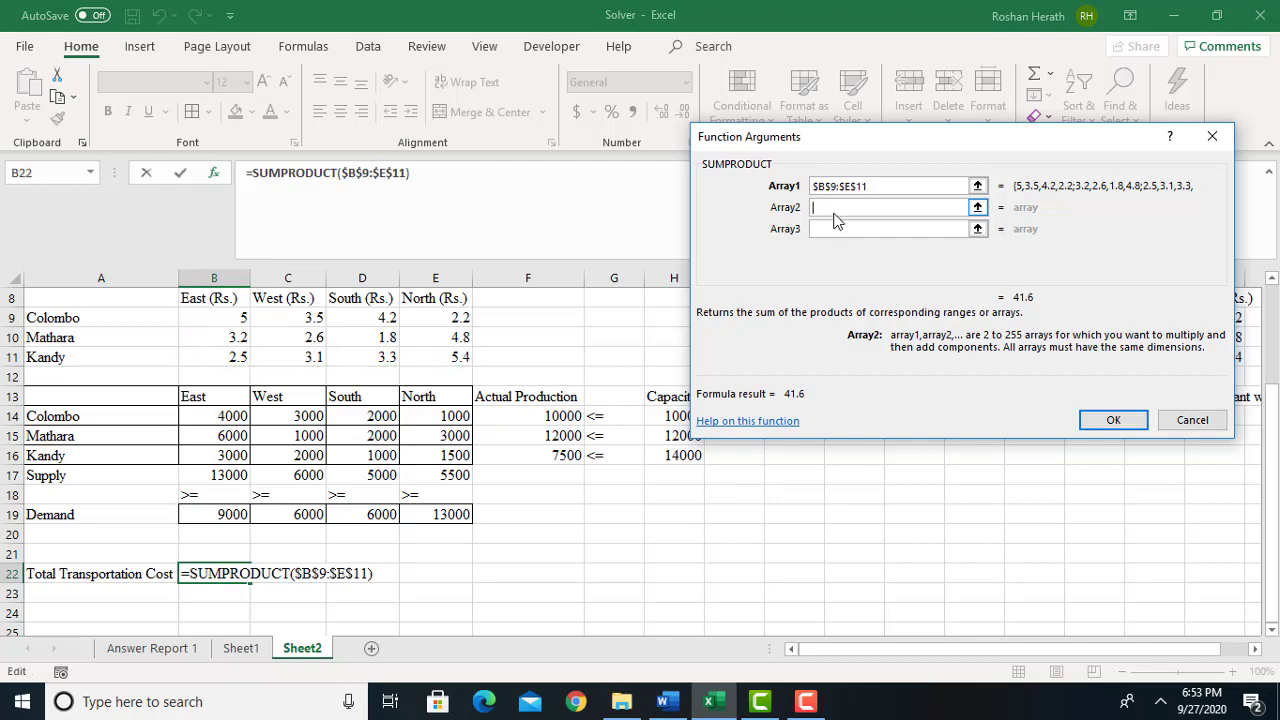
left_click(194, 418)
left_click_drag(194, 418, 420, 457)
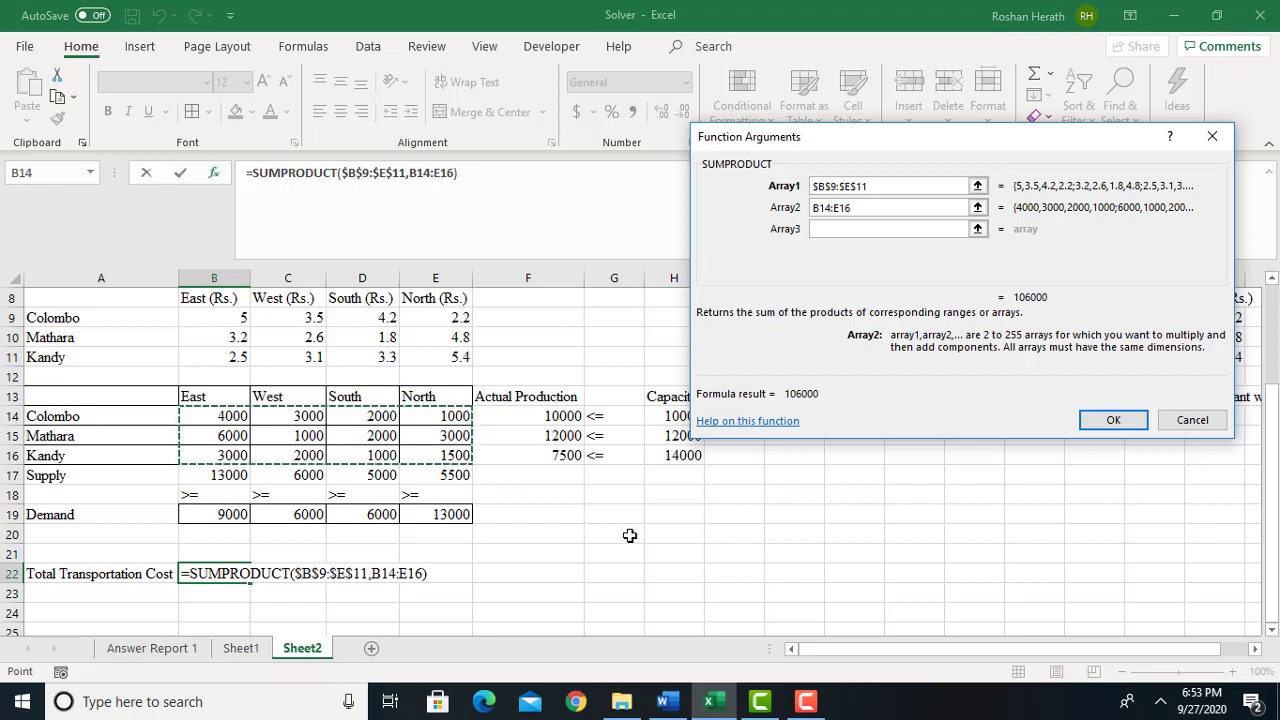
key("F4")
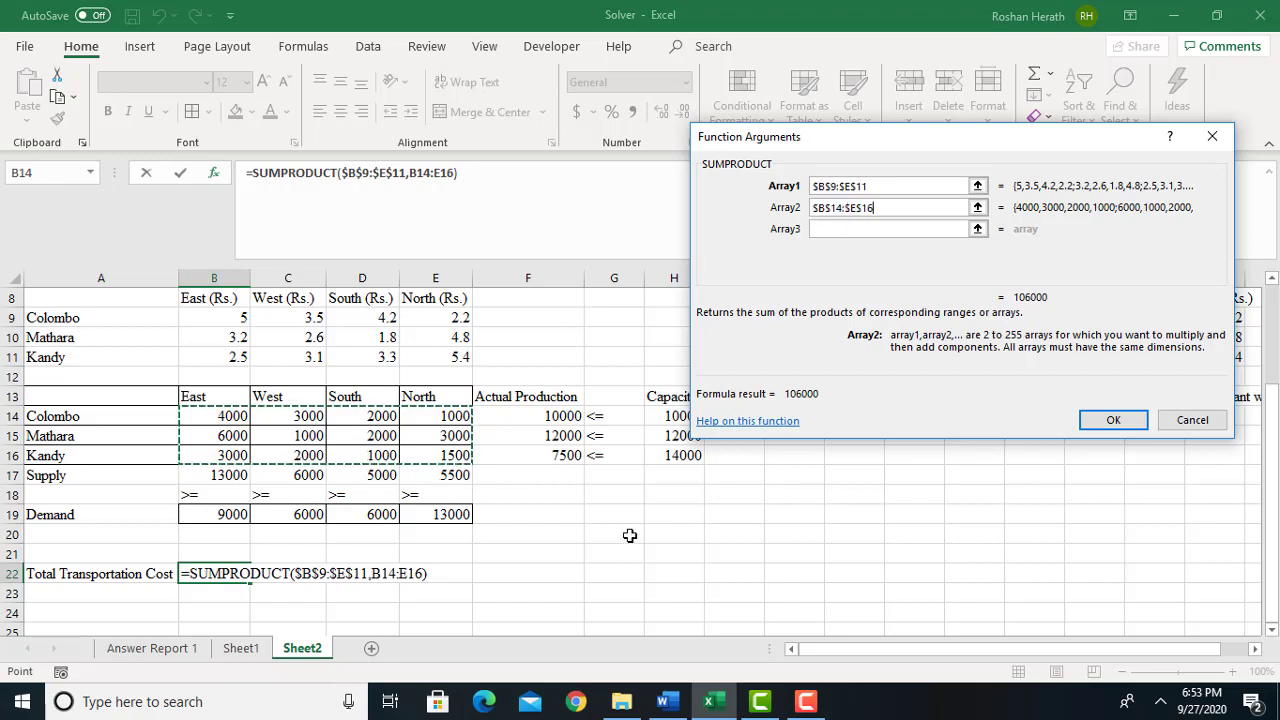
left_click(1105, 422)
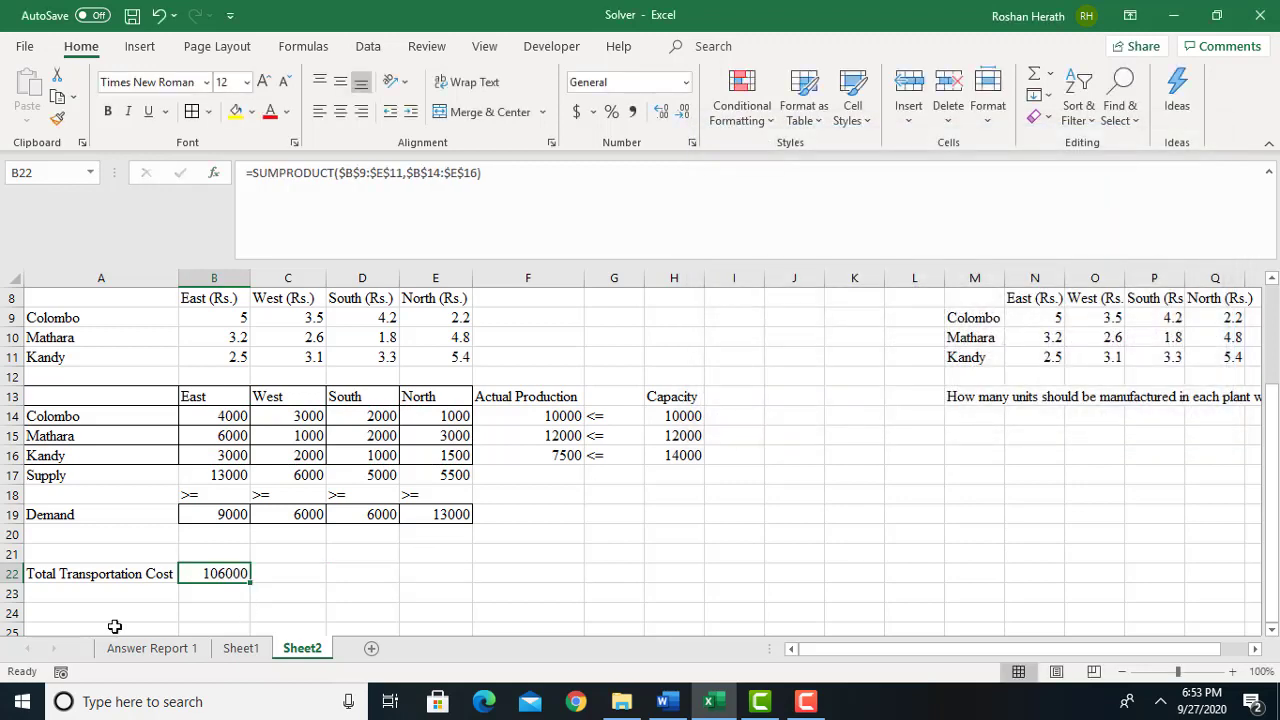
Format the total cost in B22 with a thousands separator and no decimal places
left_click(639, 115)
left_click(684, 112)
left_click(684, 112)
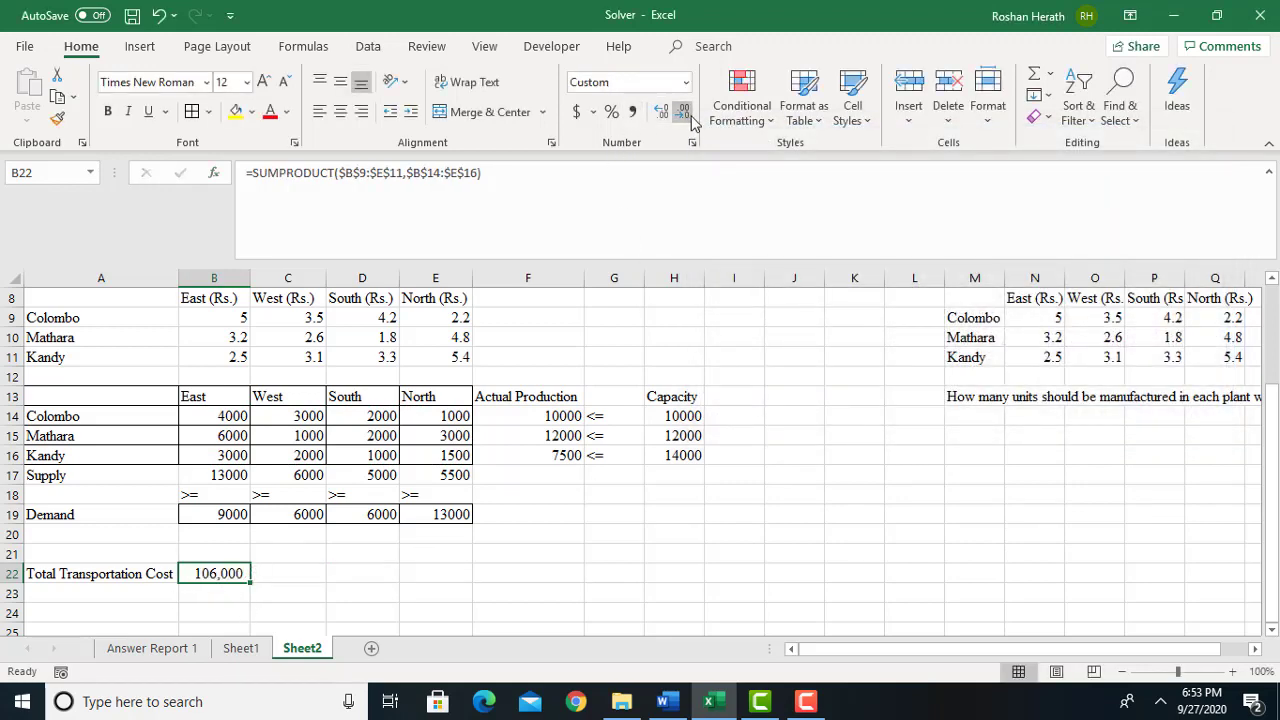
left_click(798, 549)
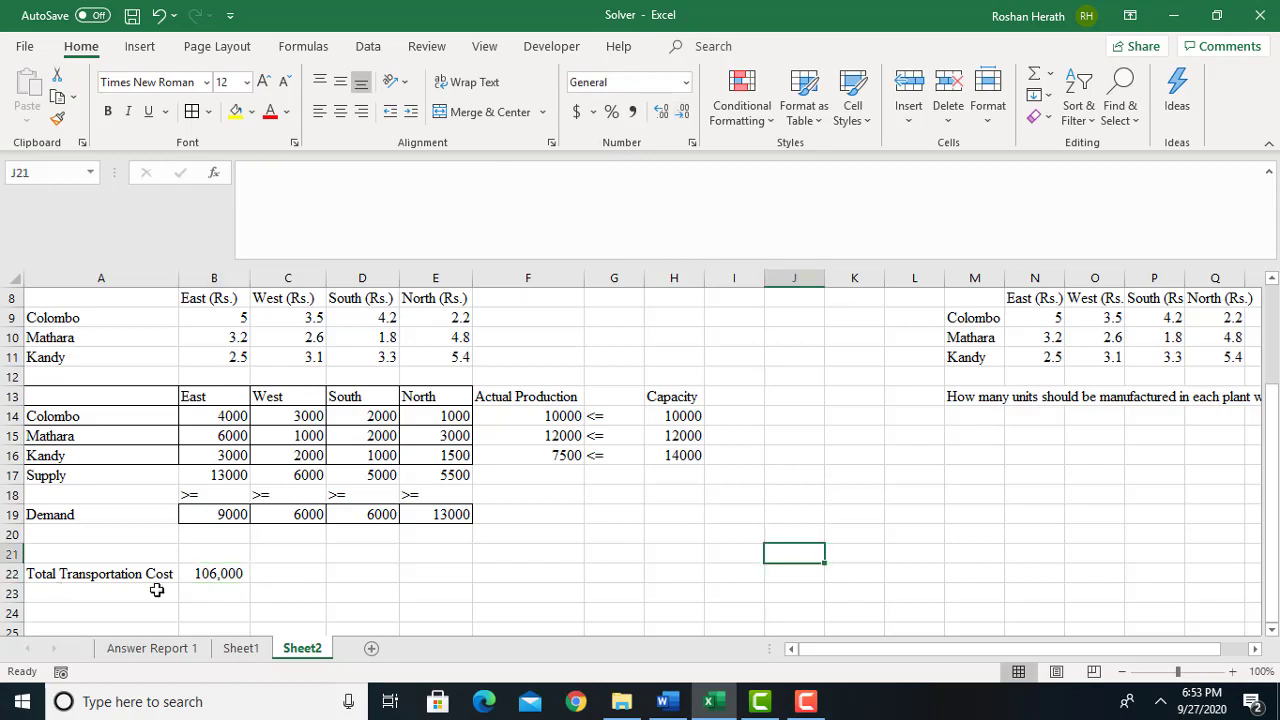
Highlight the total transportation cost cell B22 with a yellow fill
left_click(197, 573)
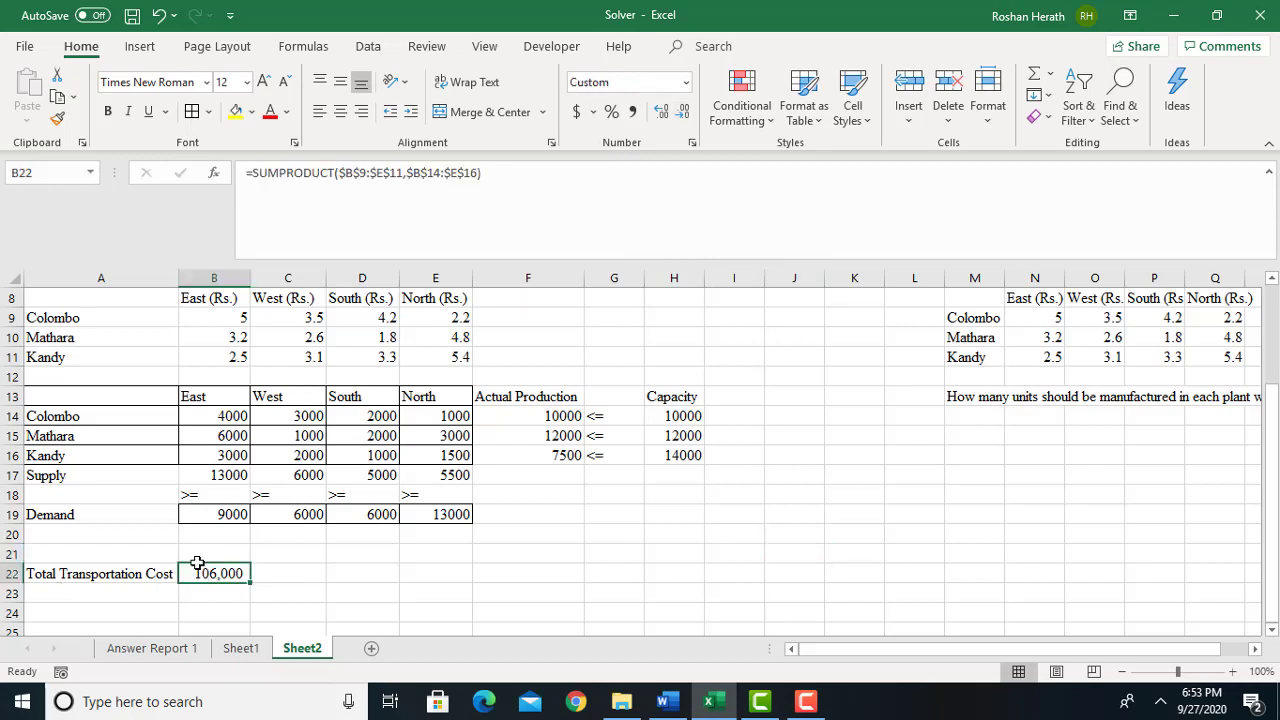
left_click(234, 113)
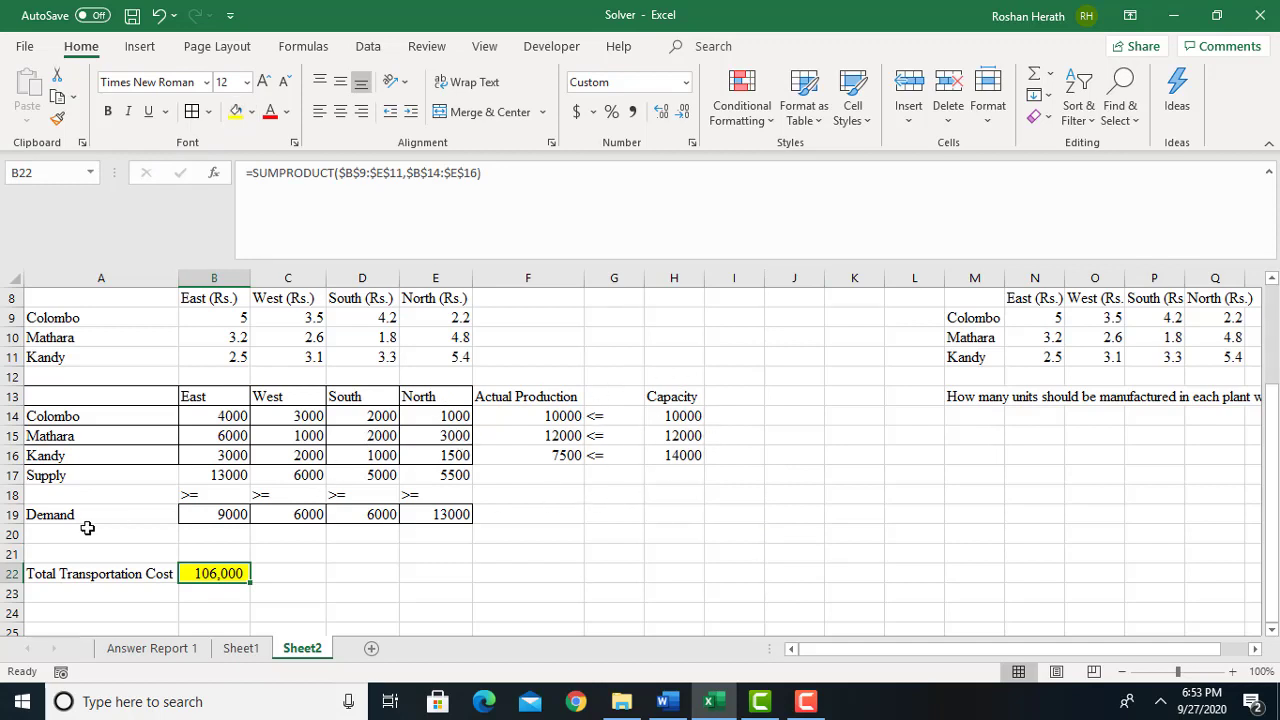
left_click(498, 530)
left_click(401, 572)
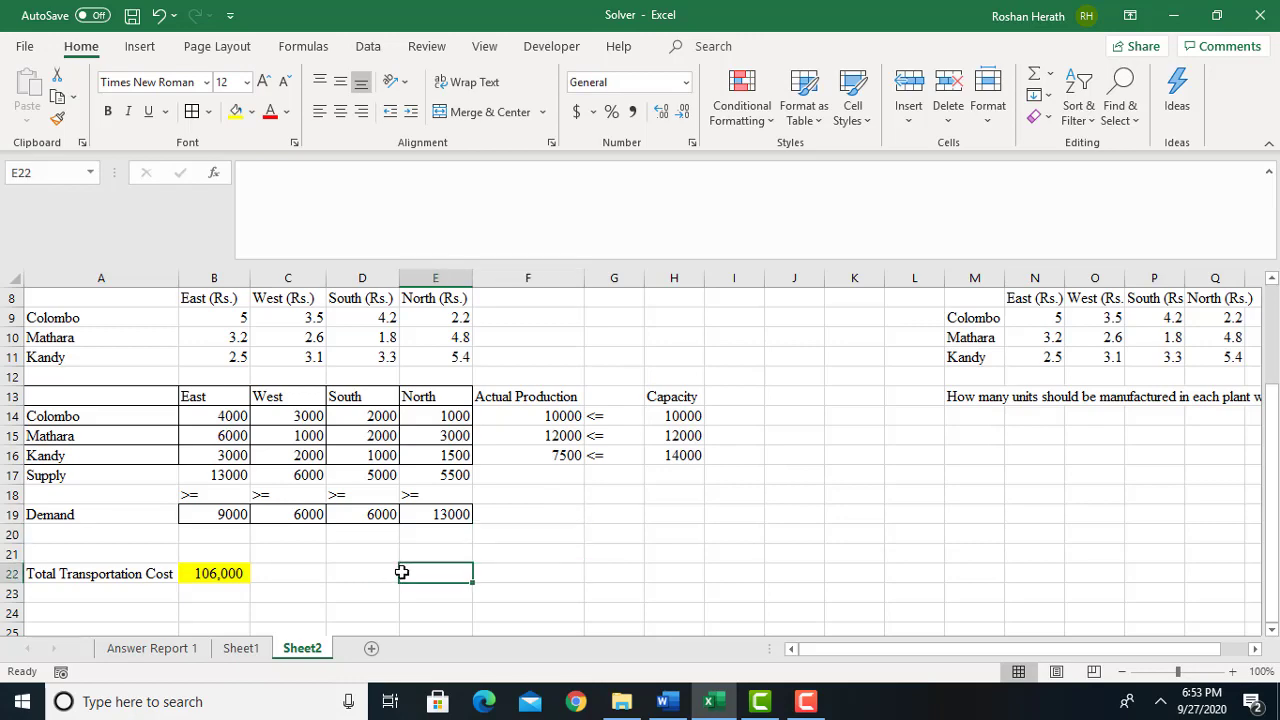
mouse_move(1270, 388)
left_mouse_down()
mouse_move(1270, 369)
mouse_move(1270, 388)
left_mouse_up()
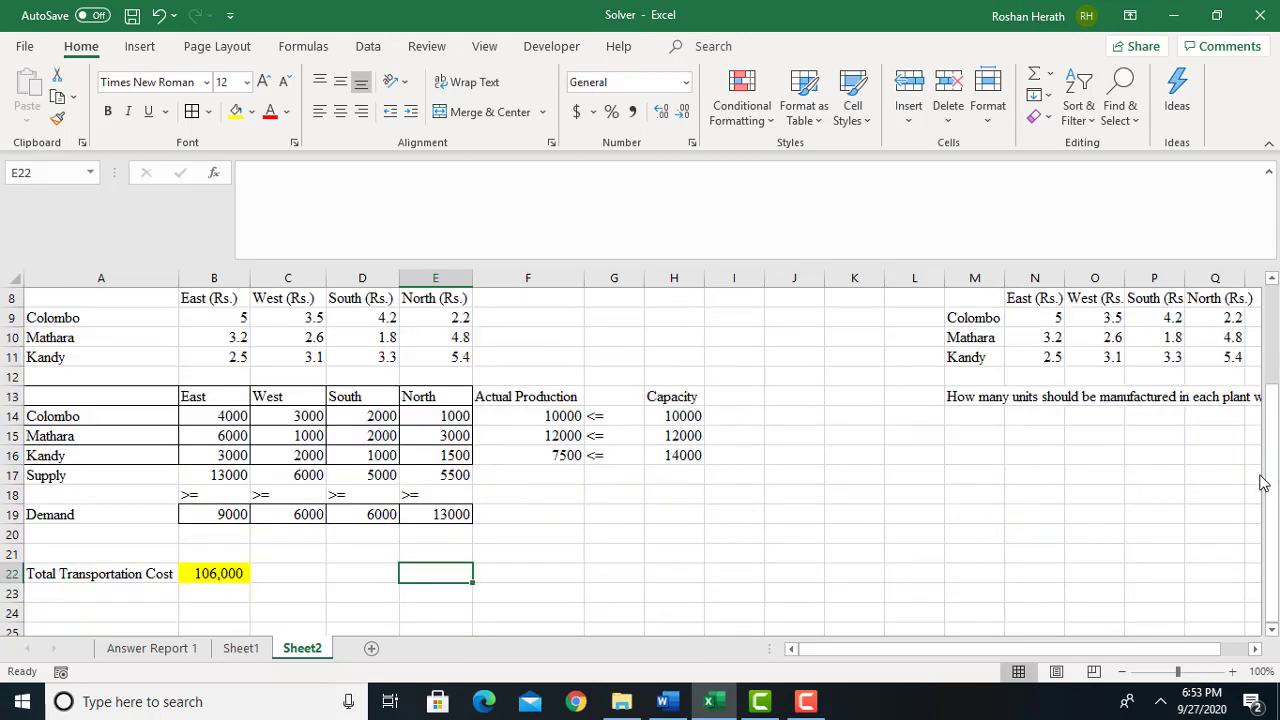
Set up Solver to minimise the objective $B$22 by changing the allocation cells $B$14:$E$16
left_click(211, 573)
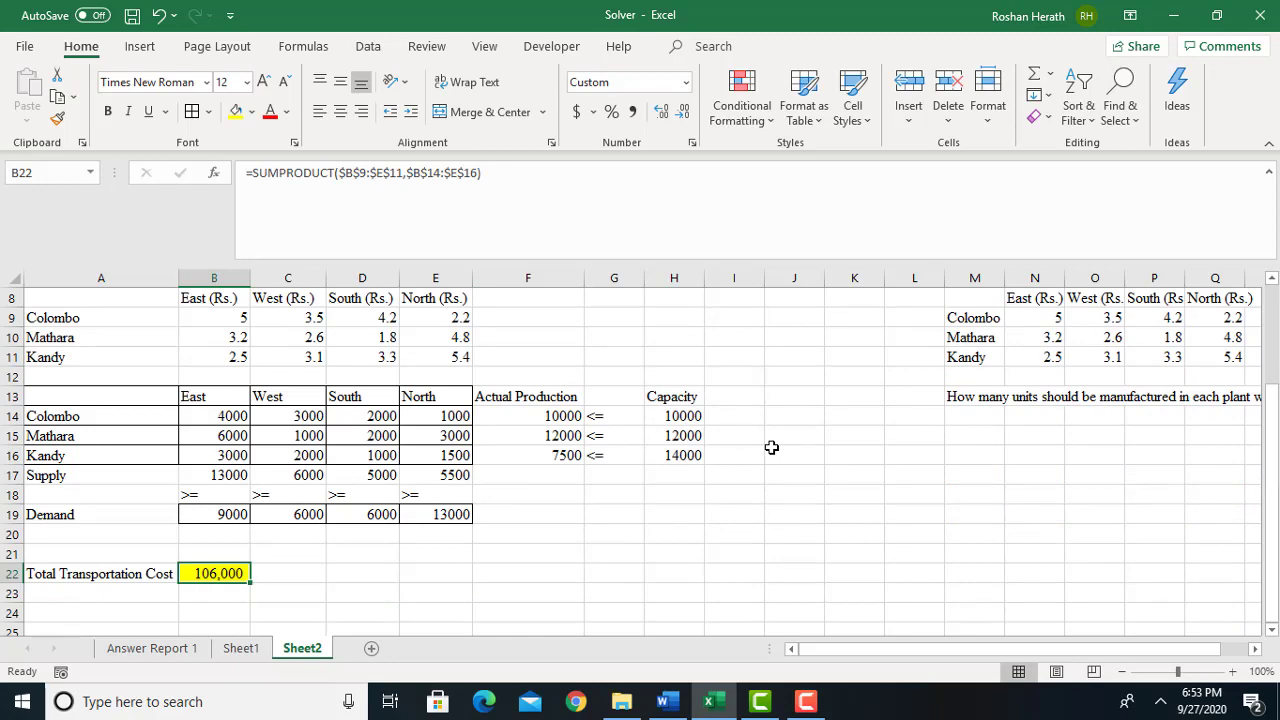
left_click(377, 56)
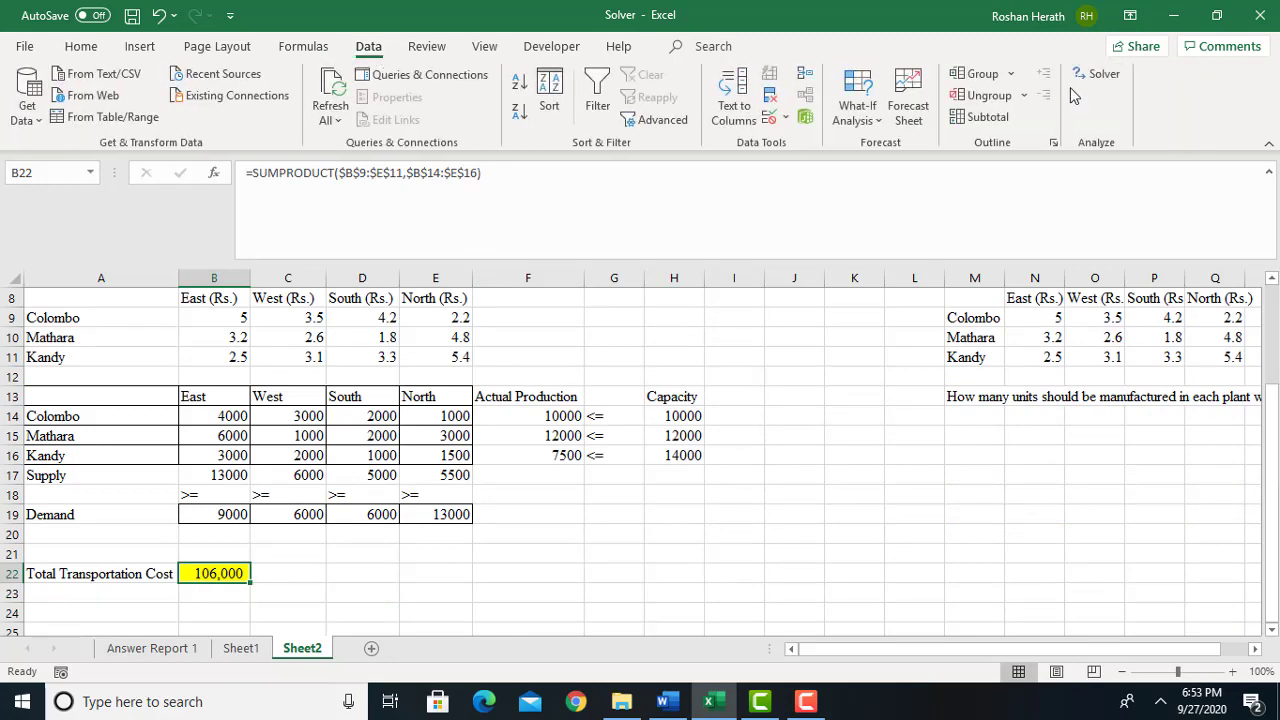
left_click(1100, 74)
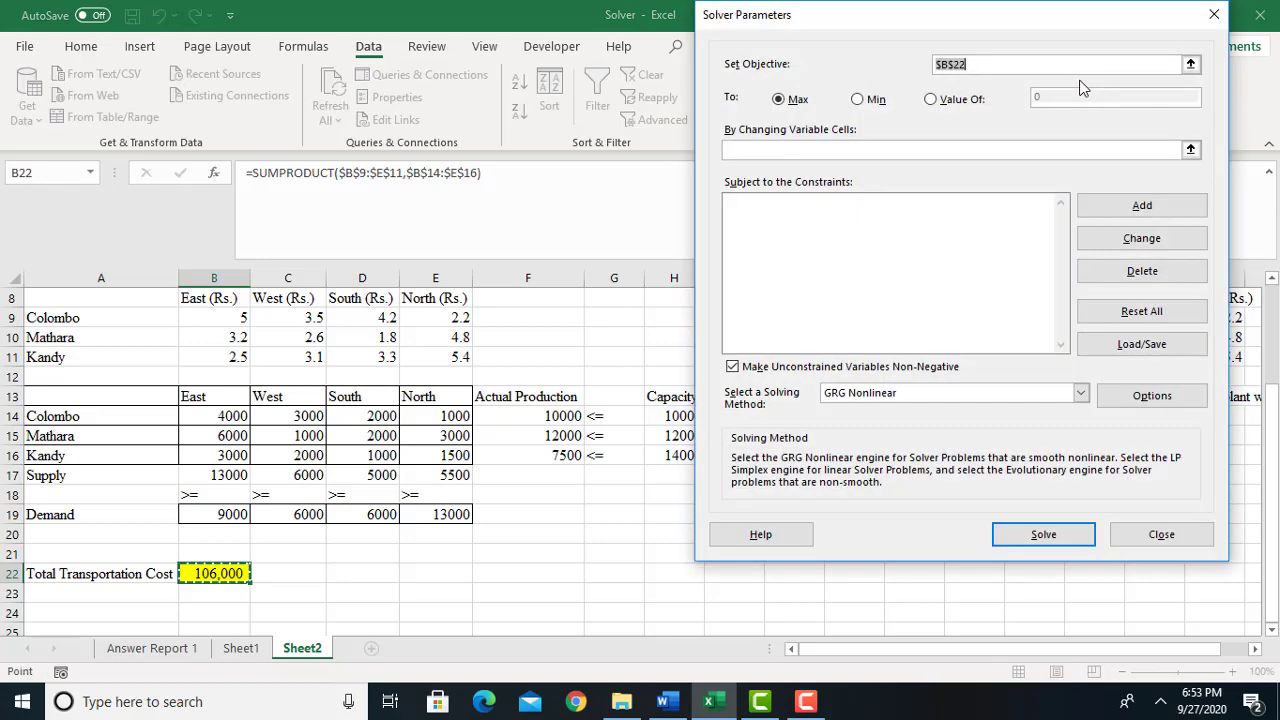
left_click(858, 100)
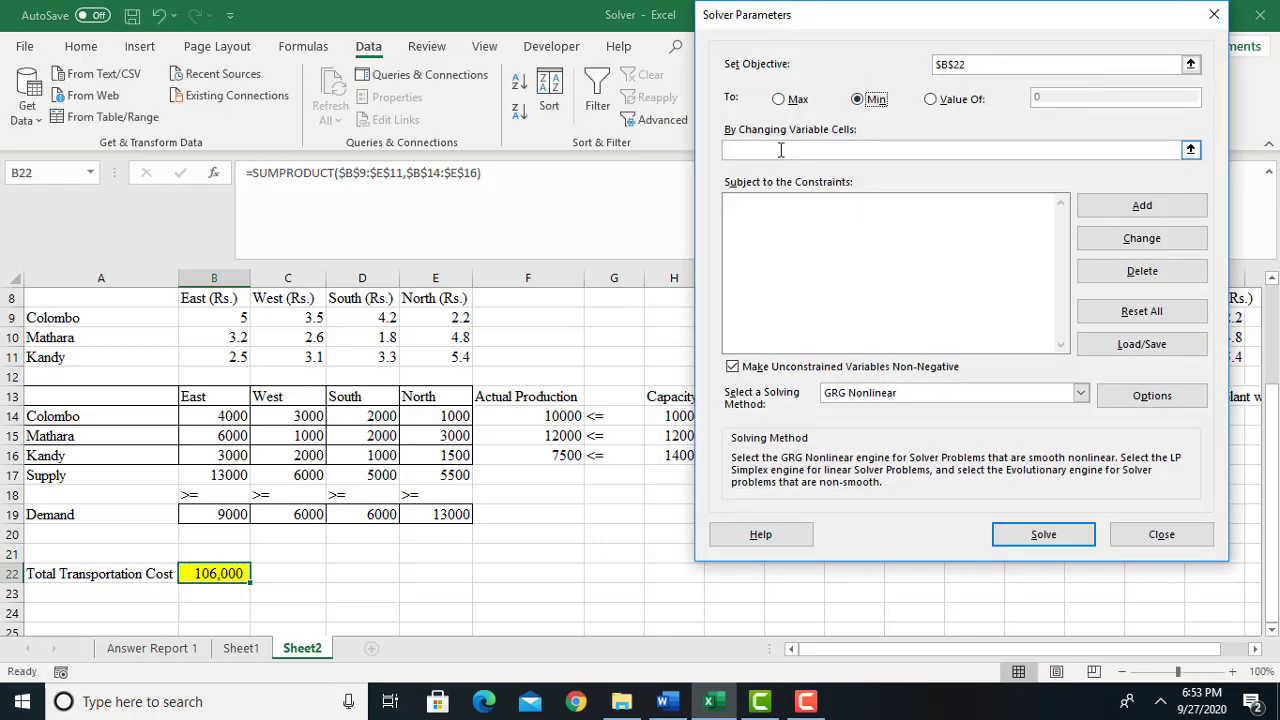
left_click(1060, 150)
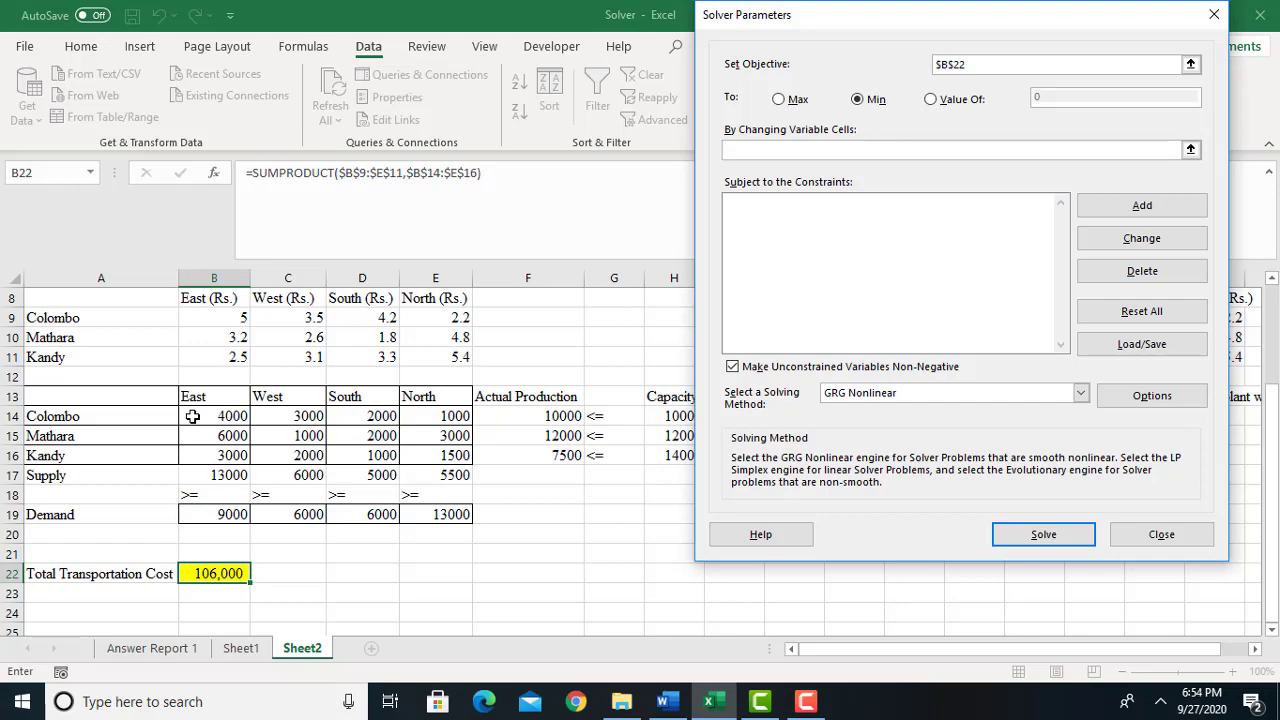
left_click_drag(193, 416, 433, 455)
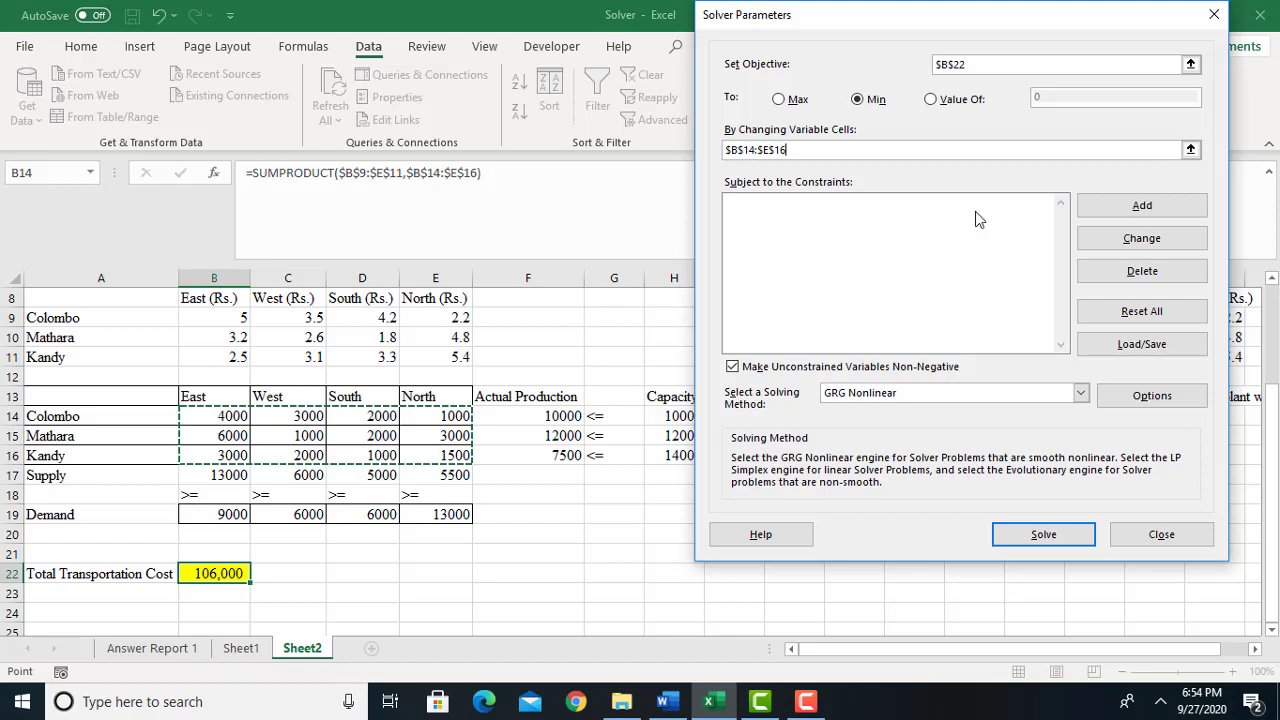
Add a Solver constraint keeping actual production $F$14:$F$16 less than or equal to capacity $H$14:$H$16
left_click(1103, 208)
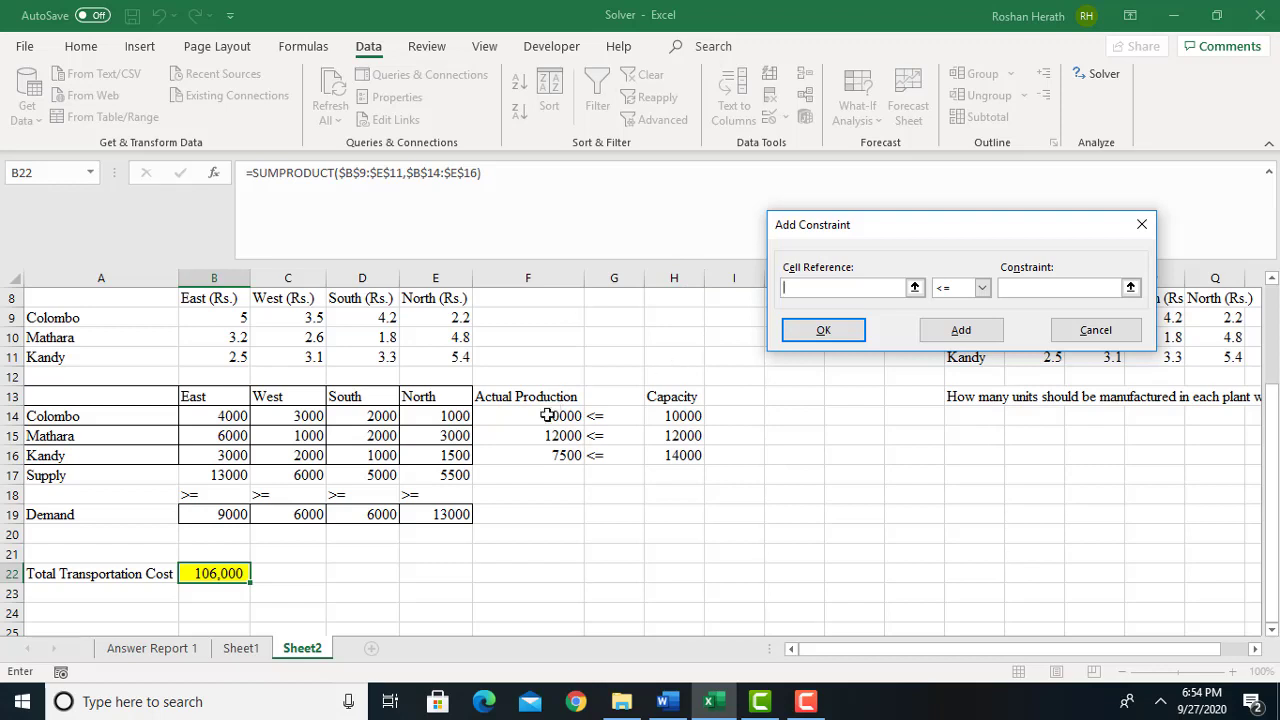
left_click_drag(552, 414, 548, 449)
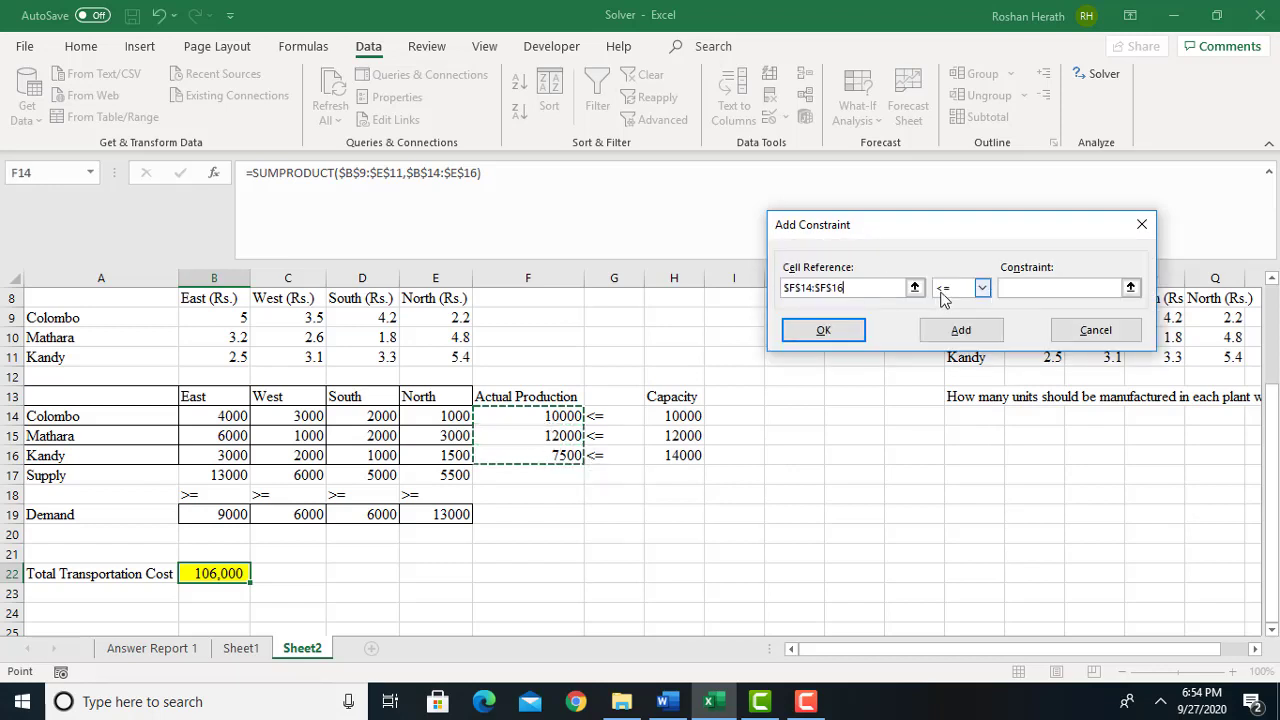
left_click(1012, 288)
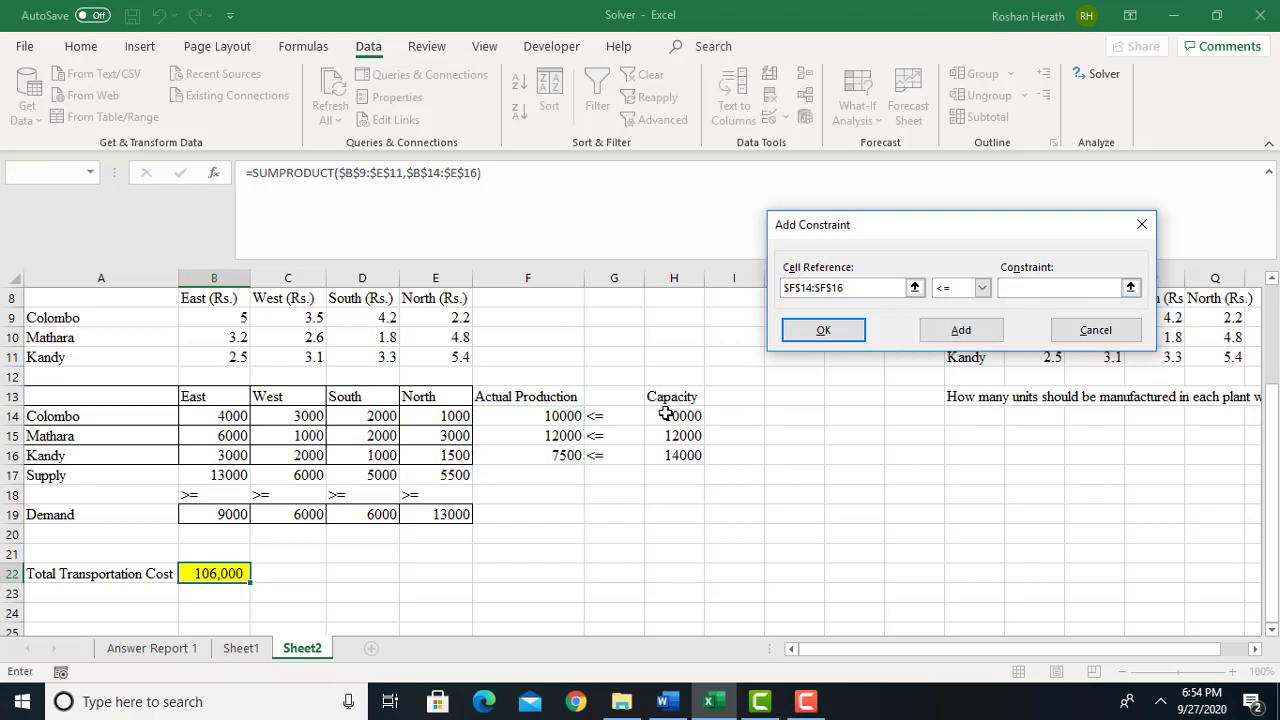
left_click_drag(665, 413, 663, 455)
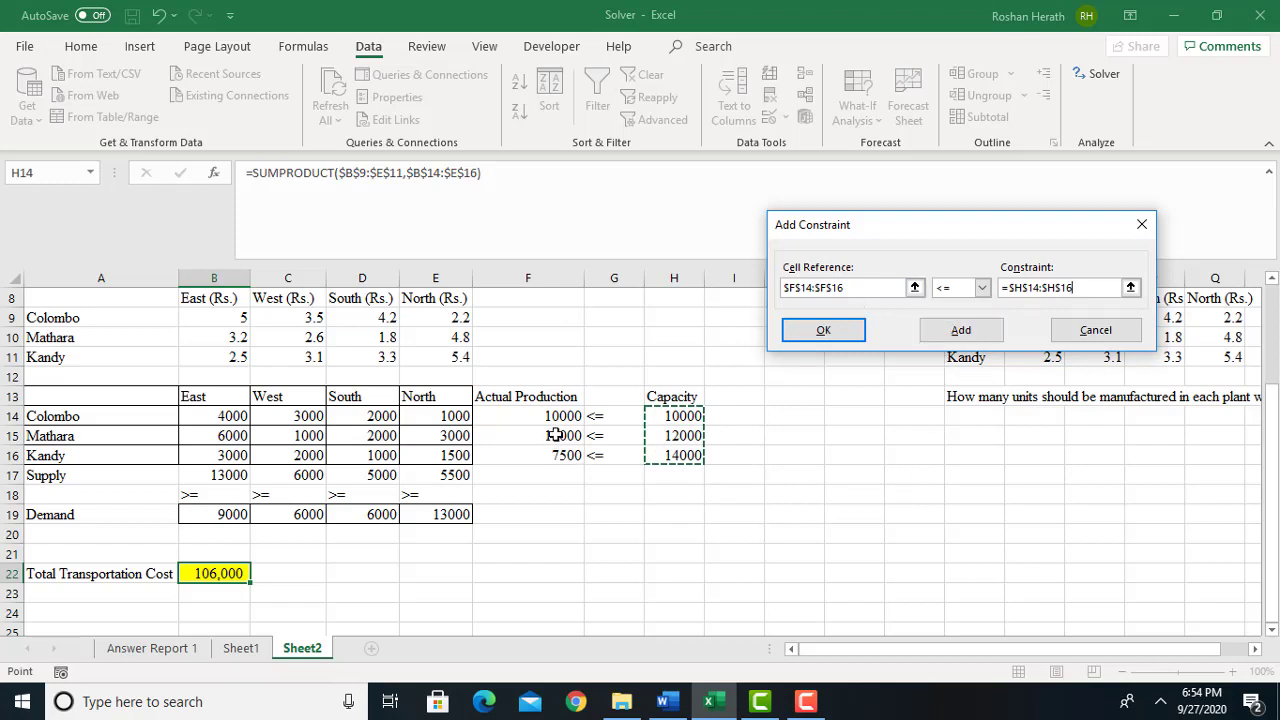
left_click(980, 330)
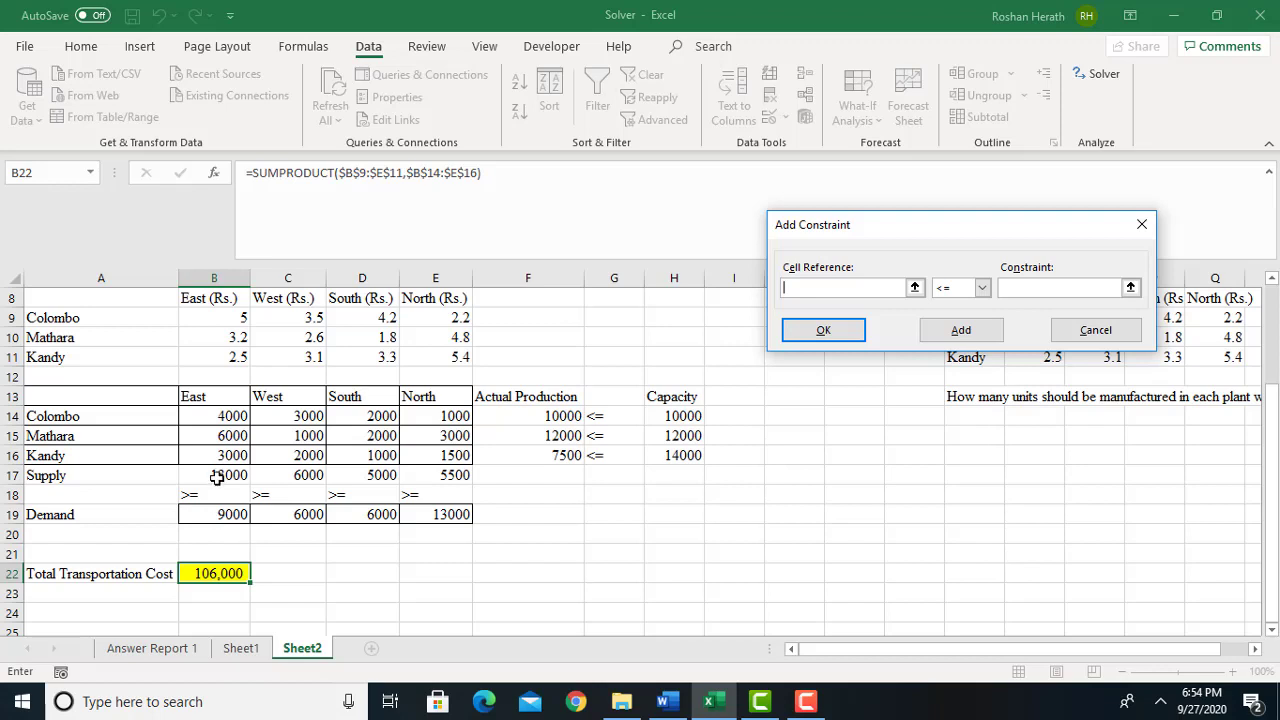
Add a Solver constraint requiring supply $B$17:$E$17 to be greater than or equal to demand $B$19:$E$19
left_click_drag(210, 476, 424, 475)
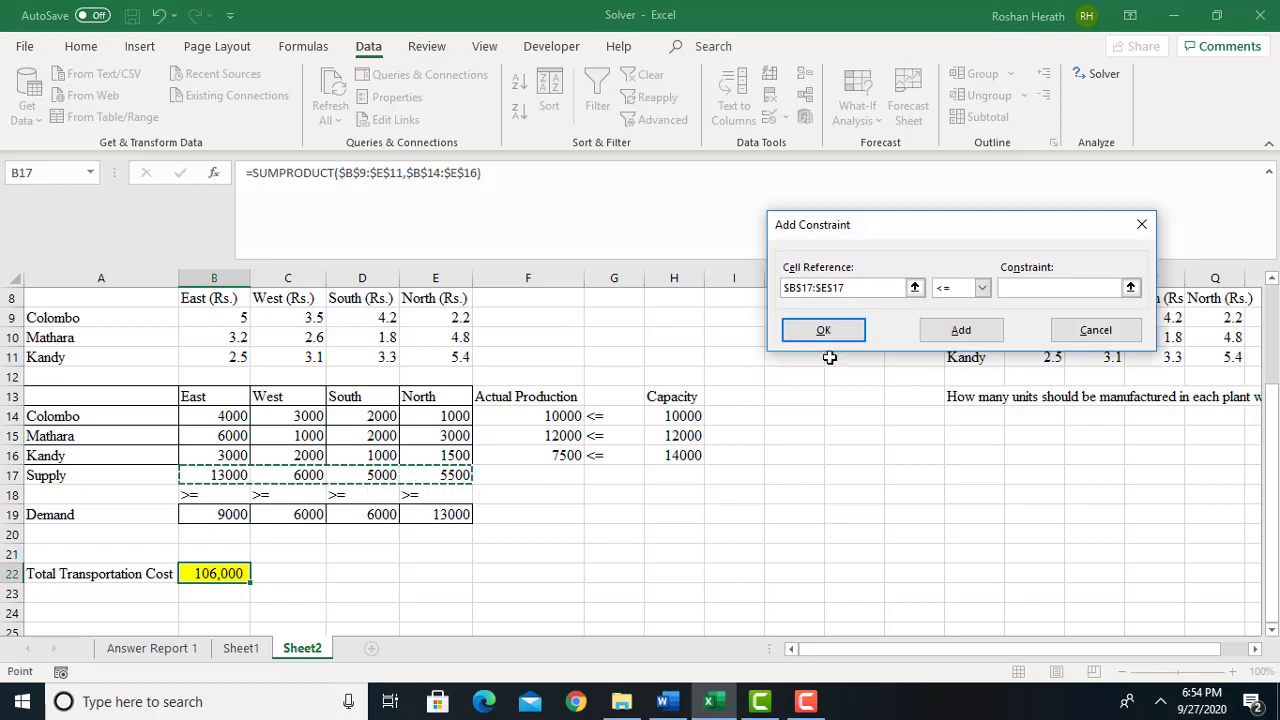
left_click(982, 288)
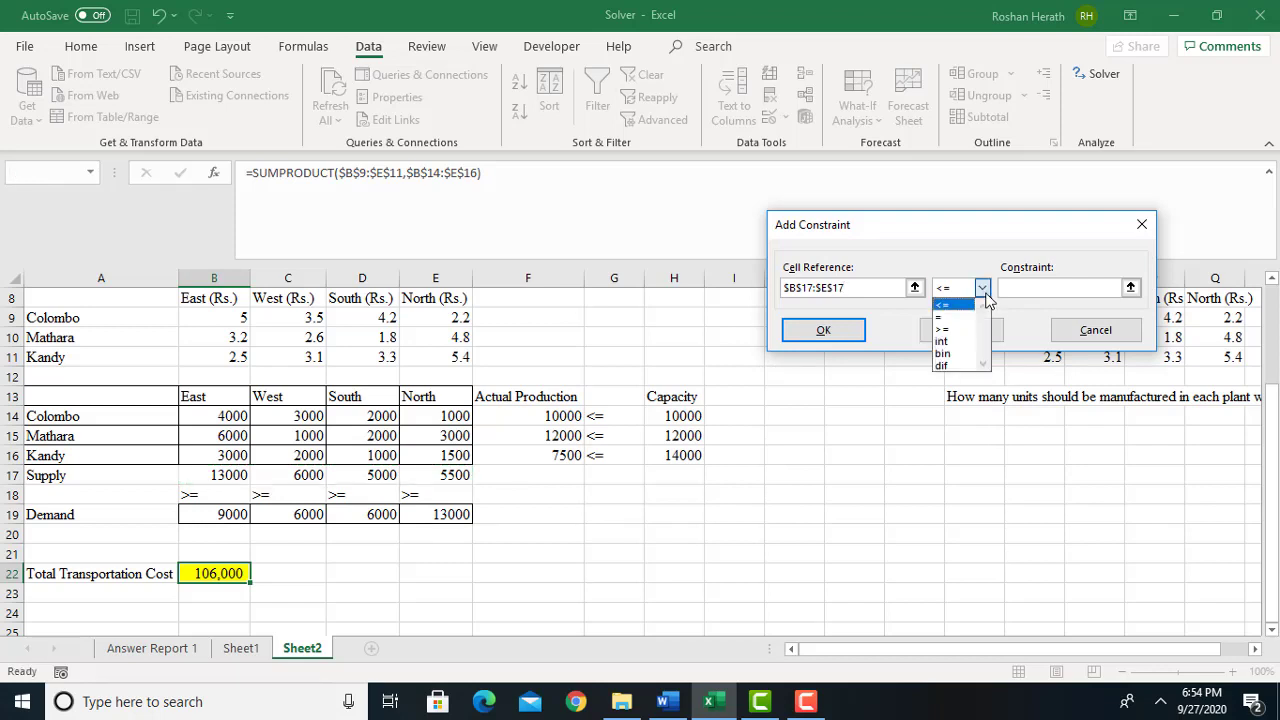
left_click(952, 332)
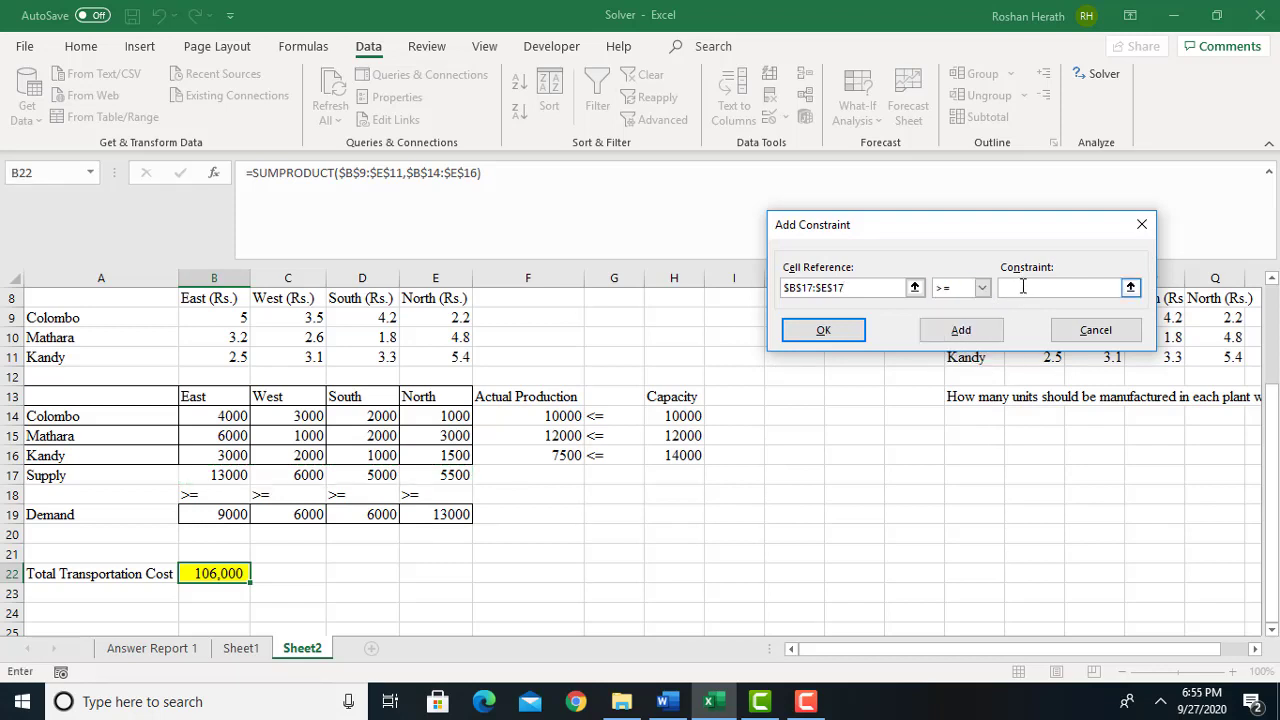
left_click_drag(220, 511, 451, 515)
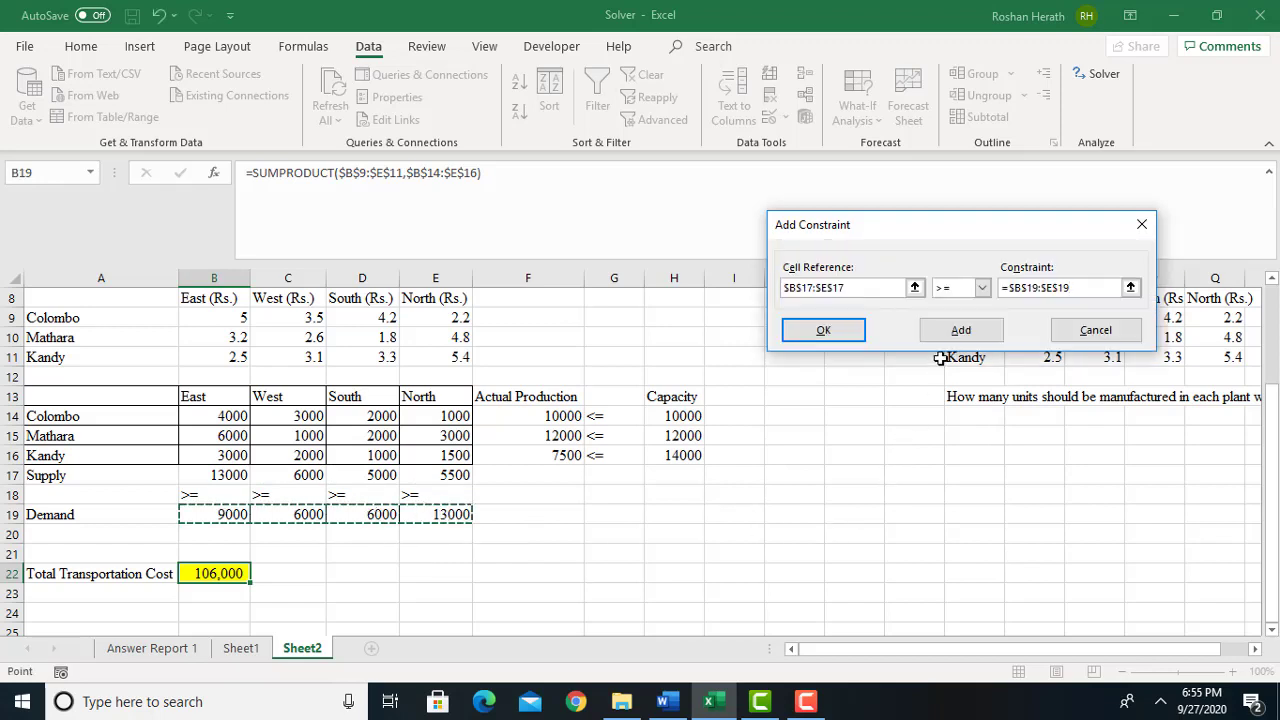
left_click(958, 332)
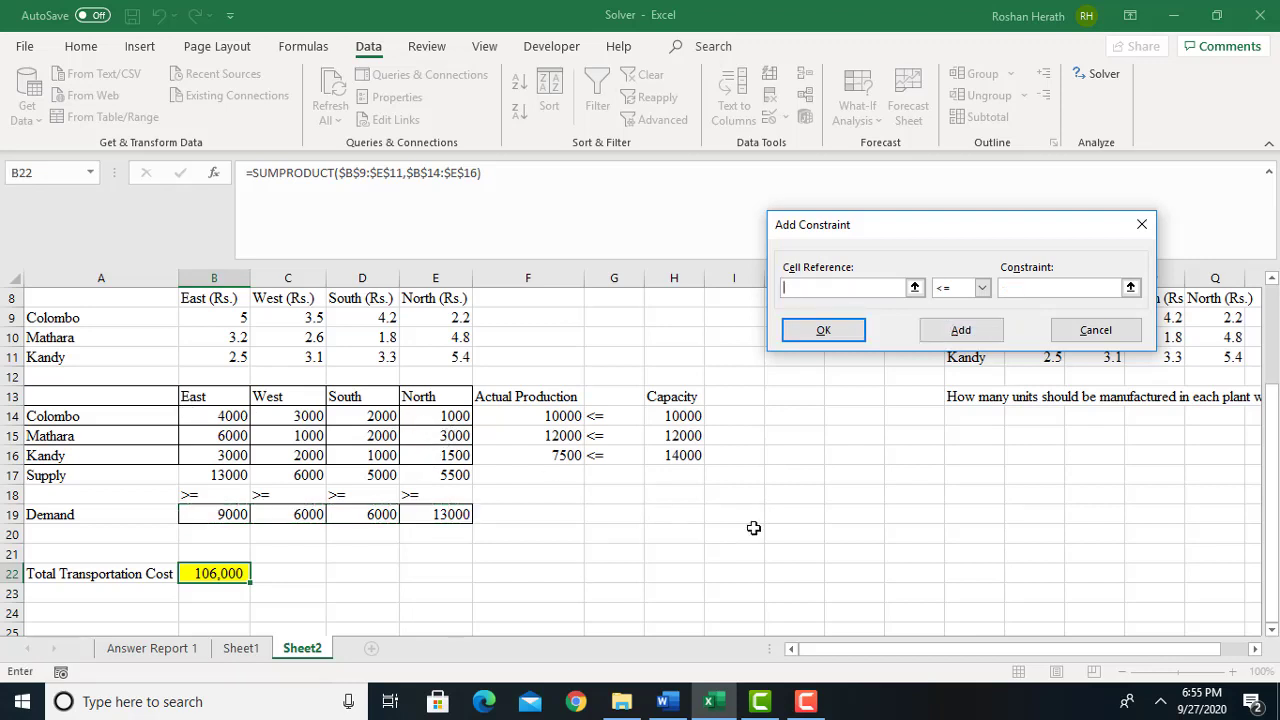
Add an integer constraint on the allocation cells $B$14:$E$16 and return to the Solver parameters
left_click(222, 419)
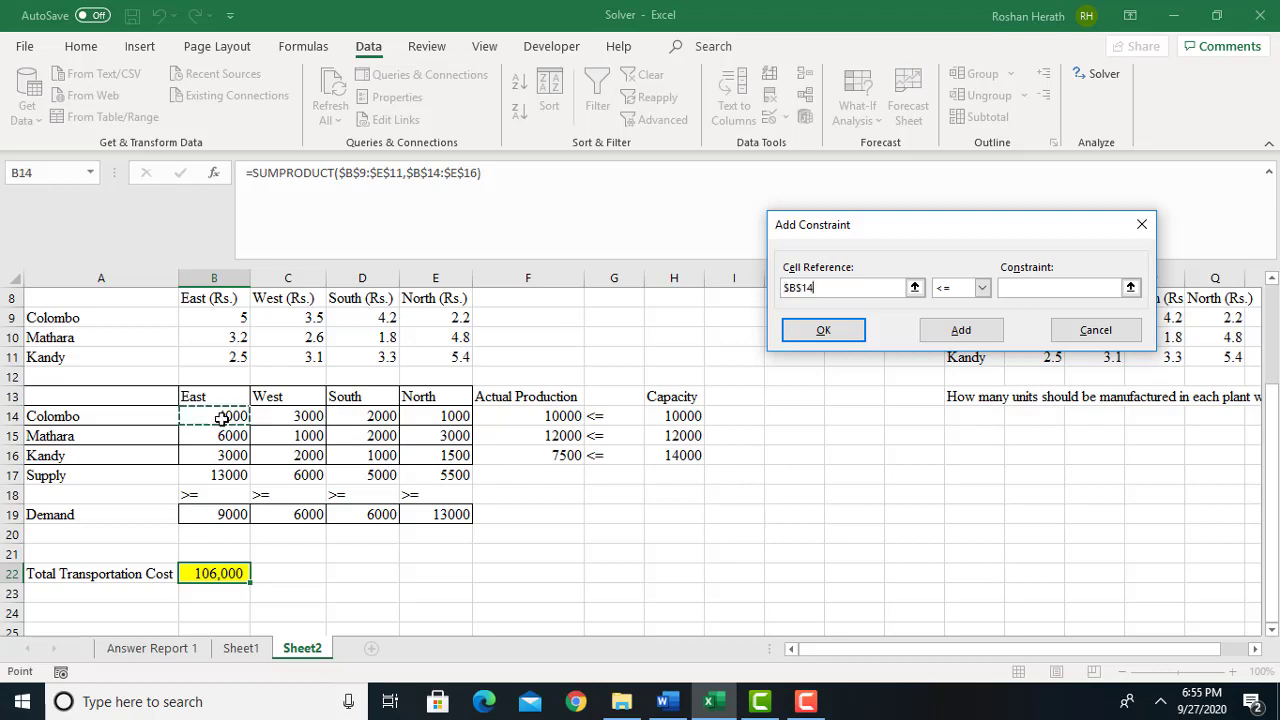
left_click_drag(222, 419, 459, 458)
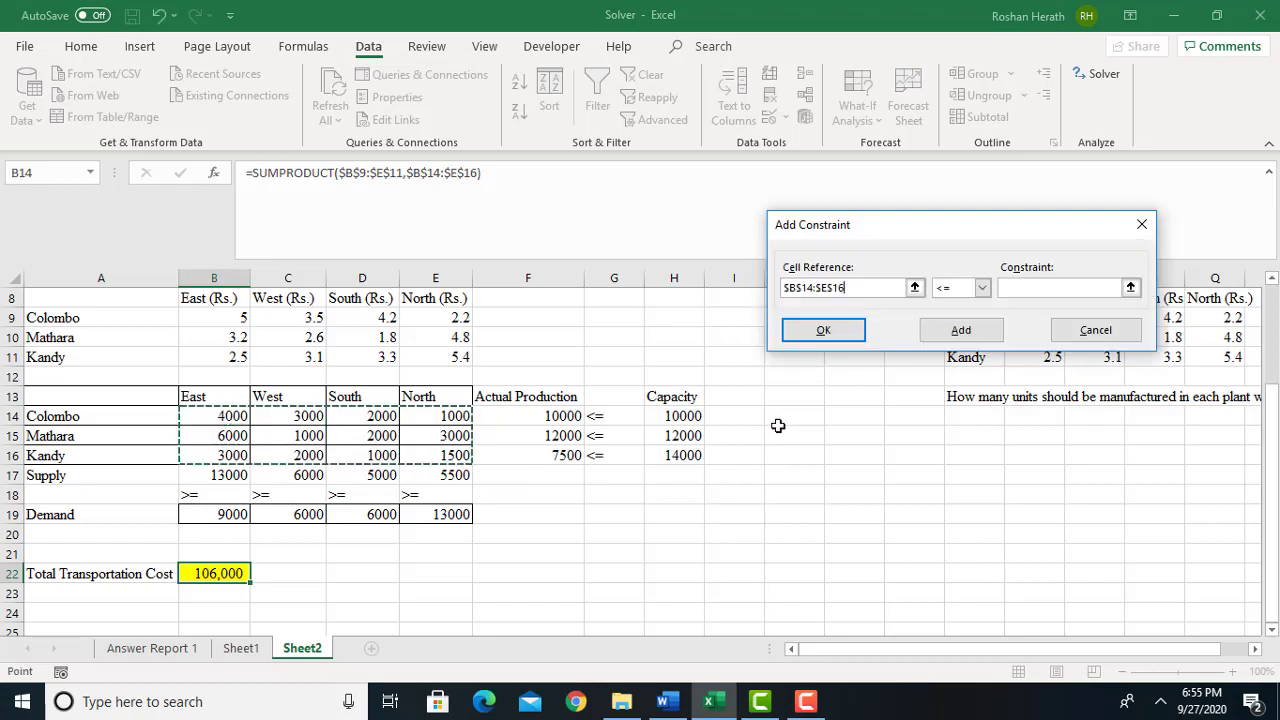
left_click(982, 289)
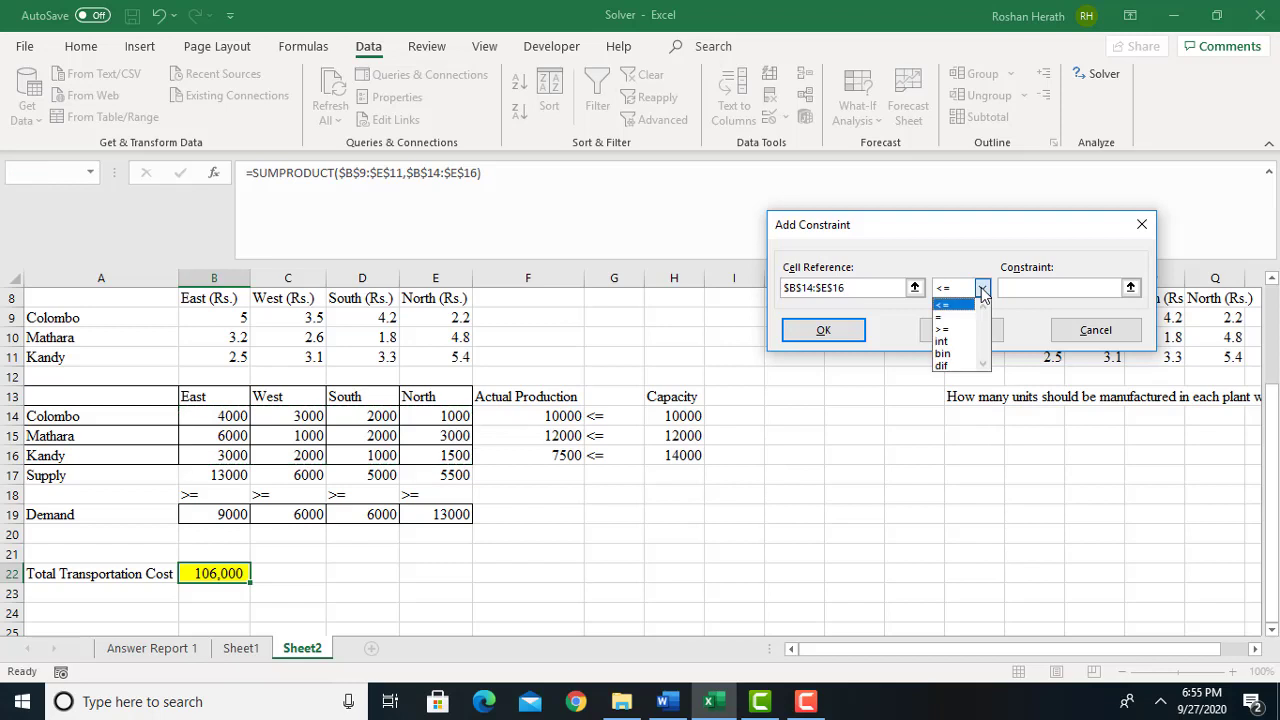
left_click(950, 341)
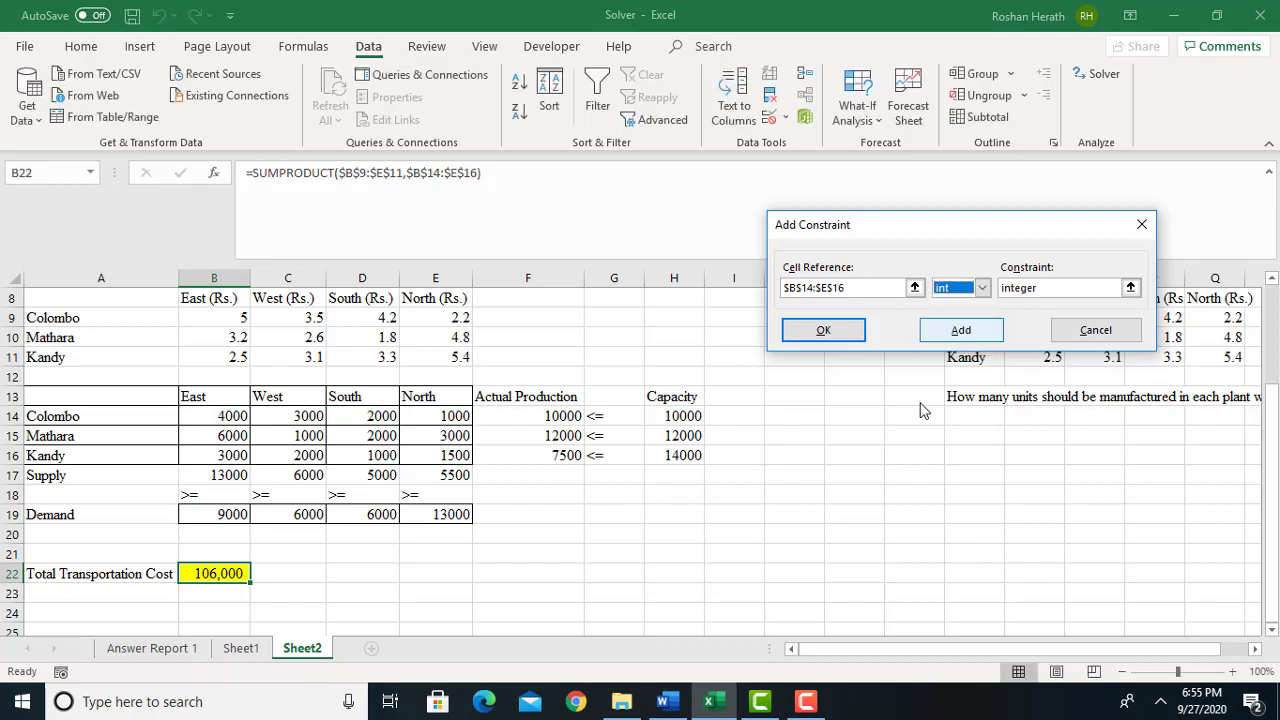
left_click(823, 330)
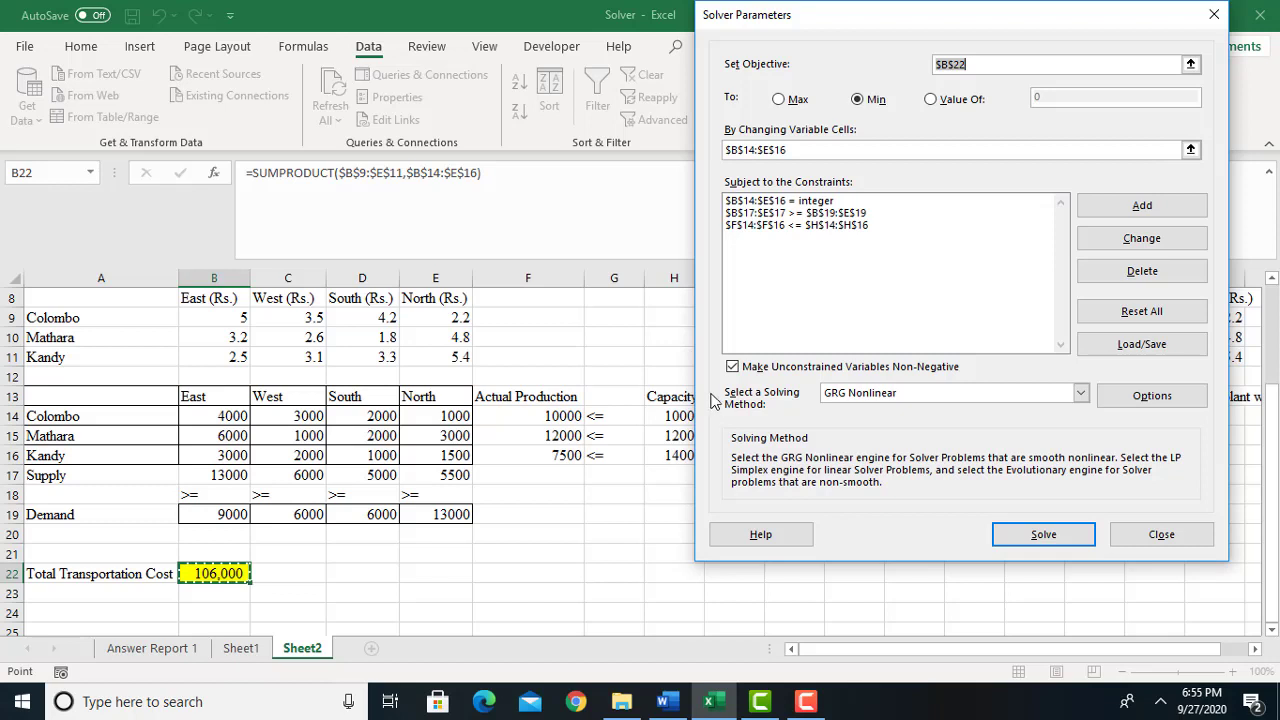
Solve the model with the Simplex LP method, keeping the Solver solution and generating an Answer report
left_click(1080, 393)
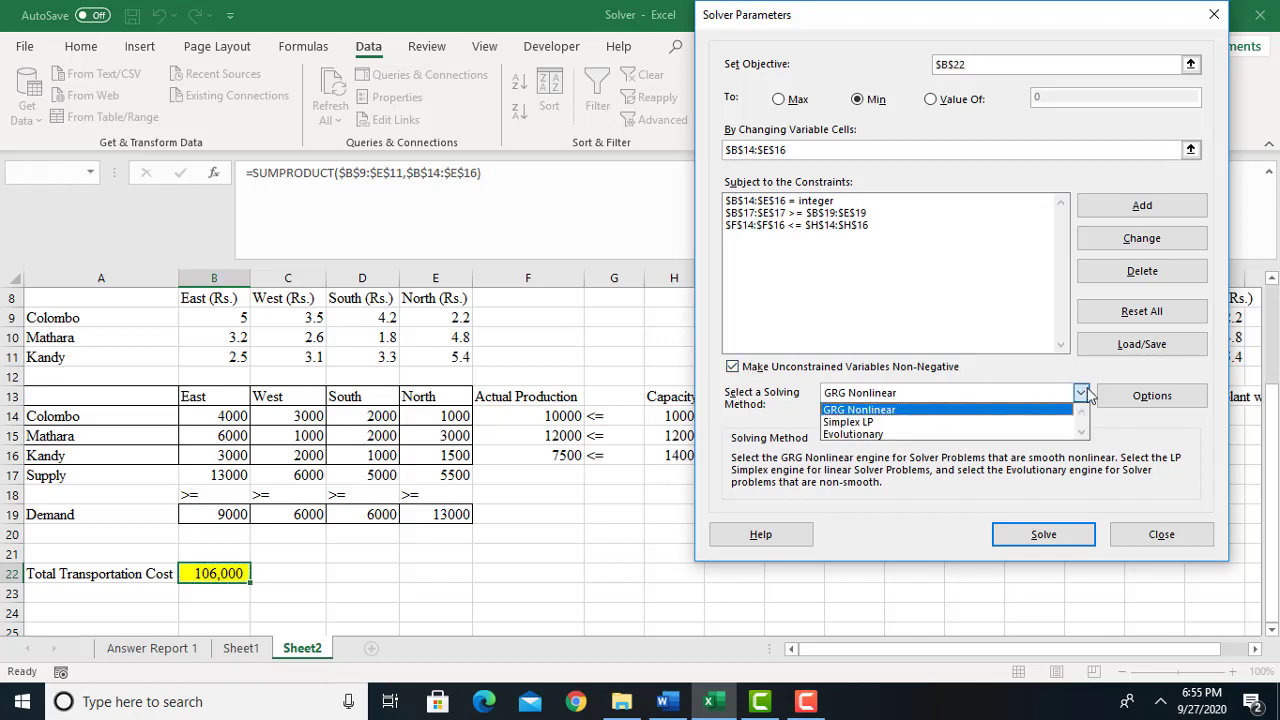
left_click(850, 422)
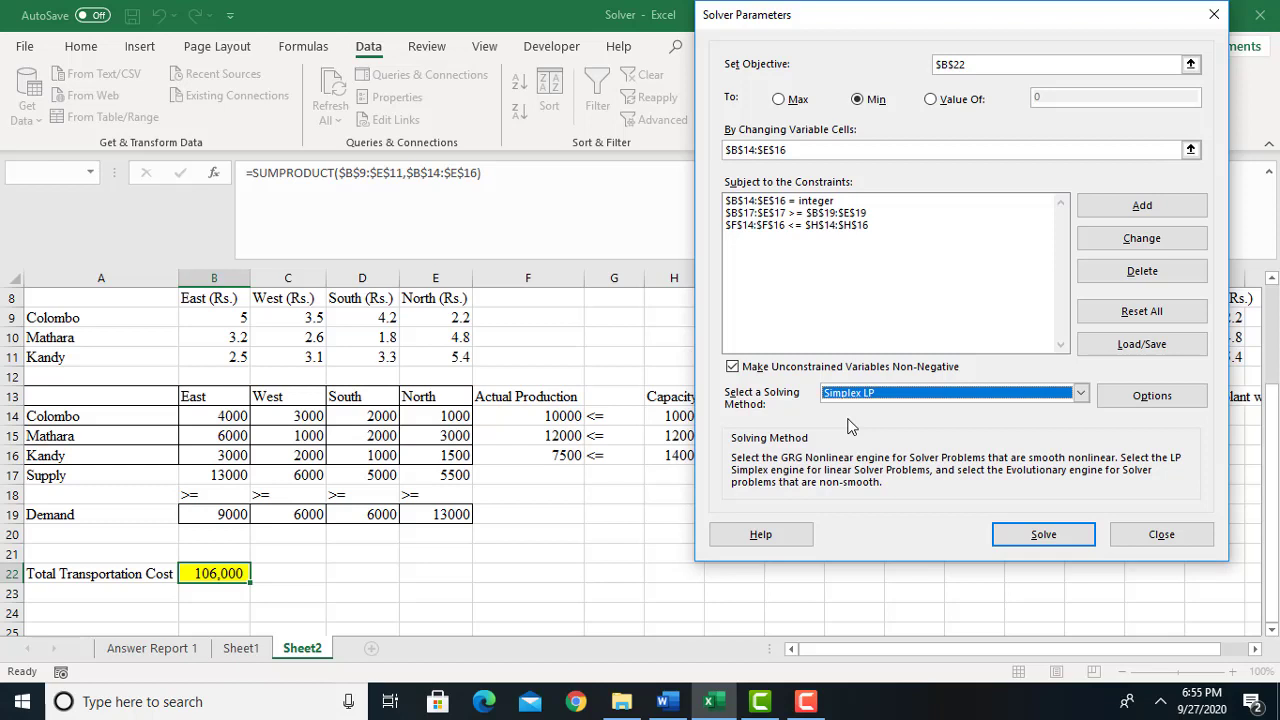
left_click(1041, 537)
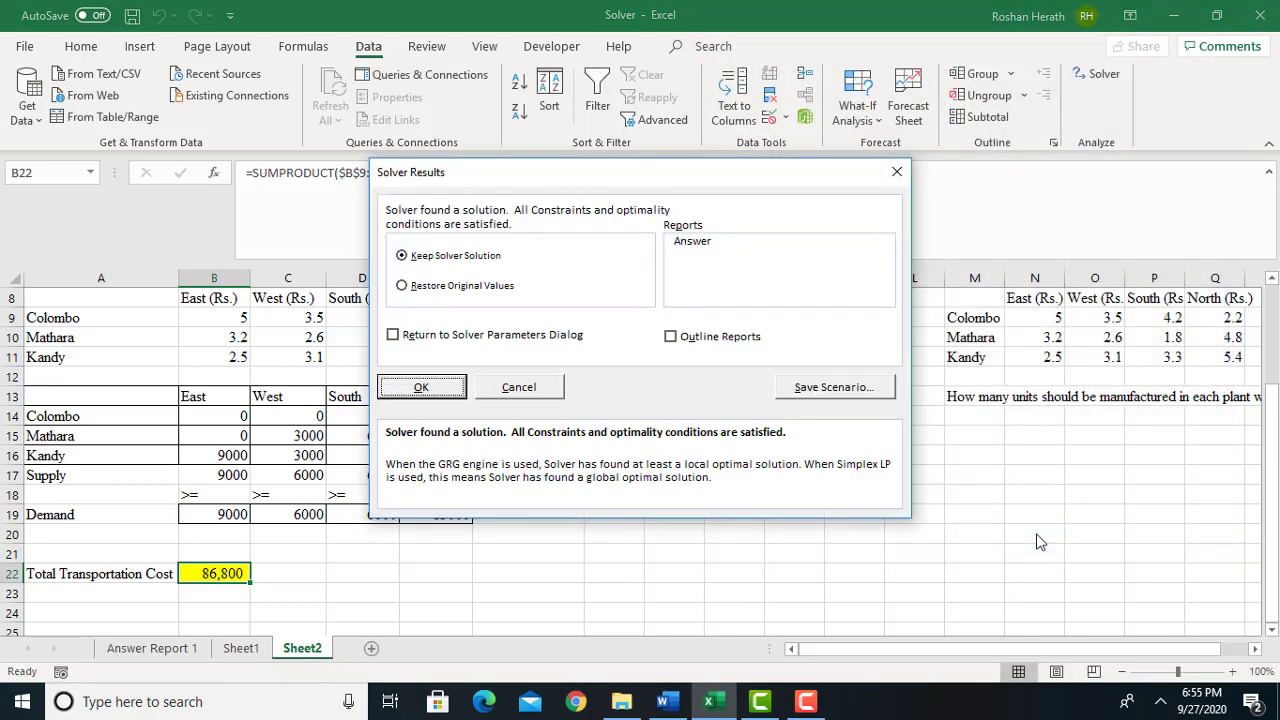
left_click(689, 243)
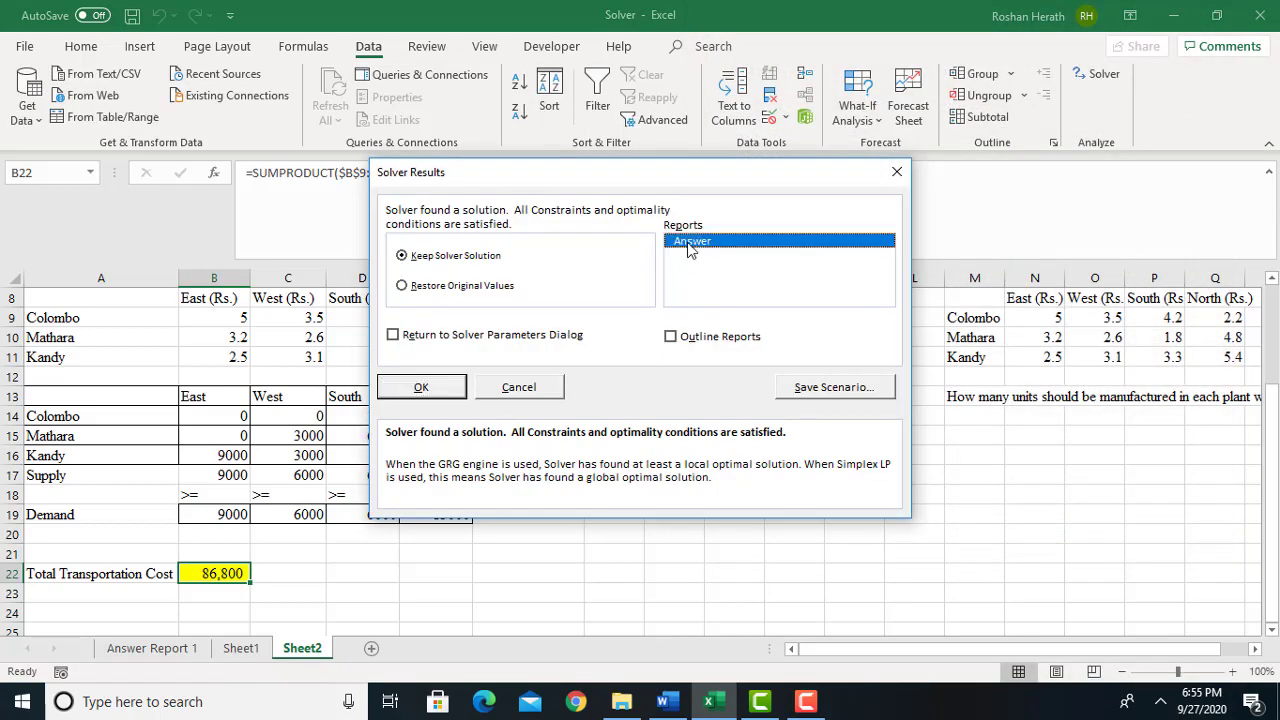
left_click(419, 389)
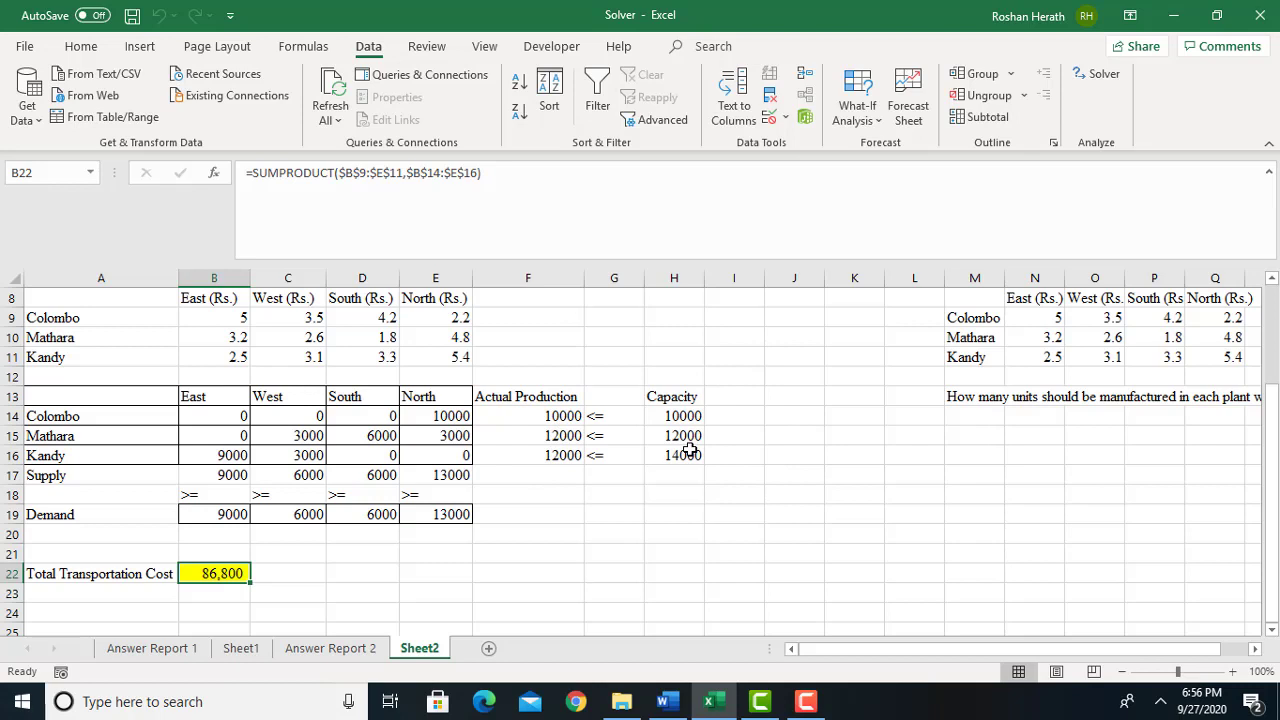
Examine the solved actual production, plant-to-region allocations, North supply and total transportation cost in Sheet2
left_click(558, 412)
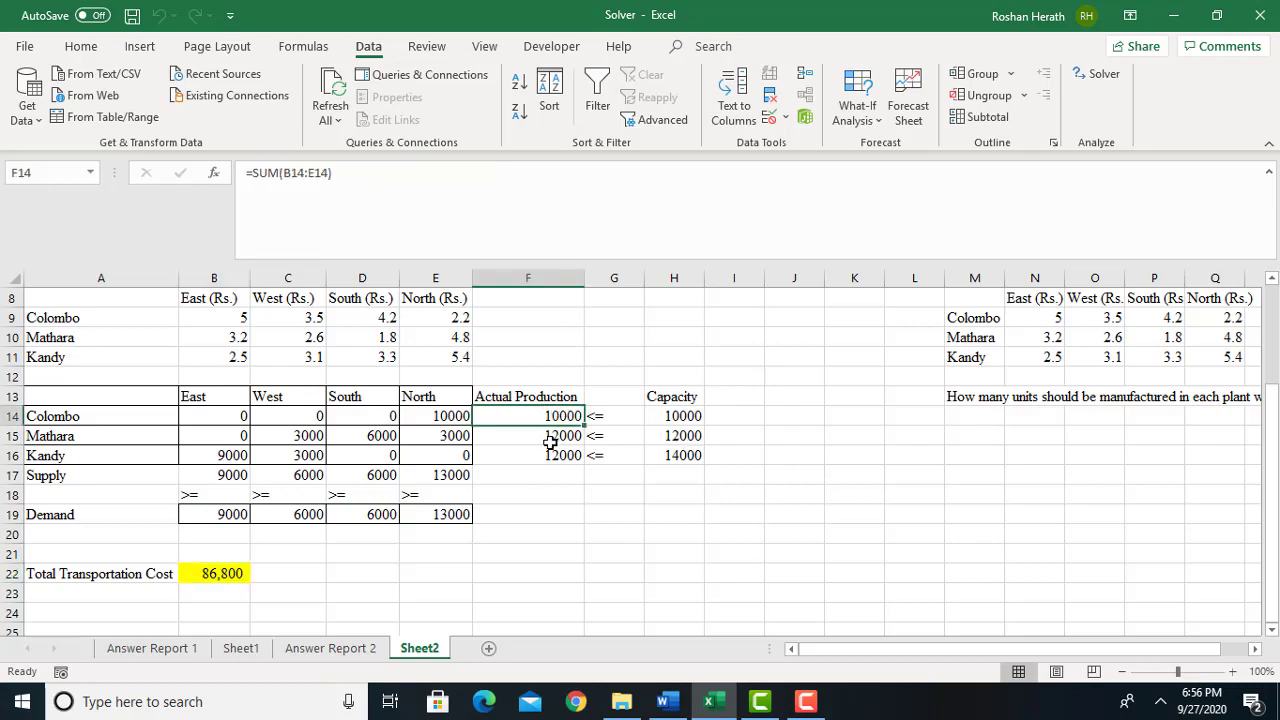
left_click(551, 438)
left_click(553, 455)
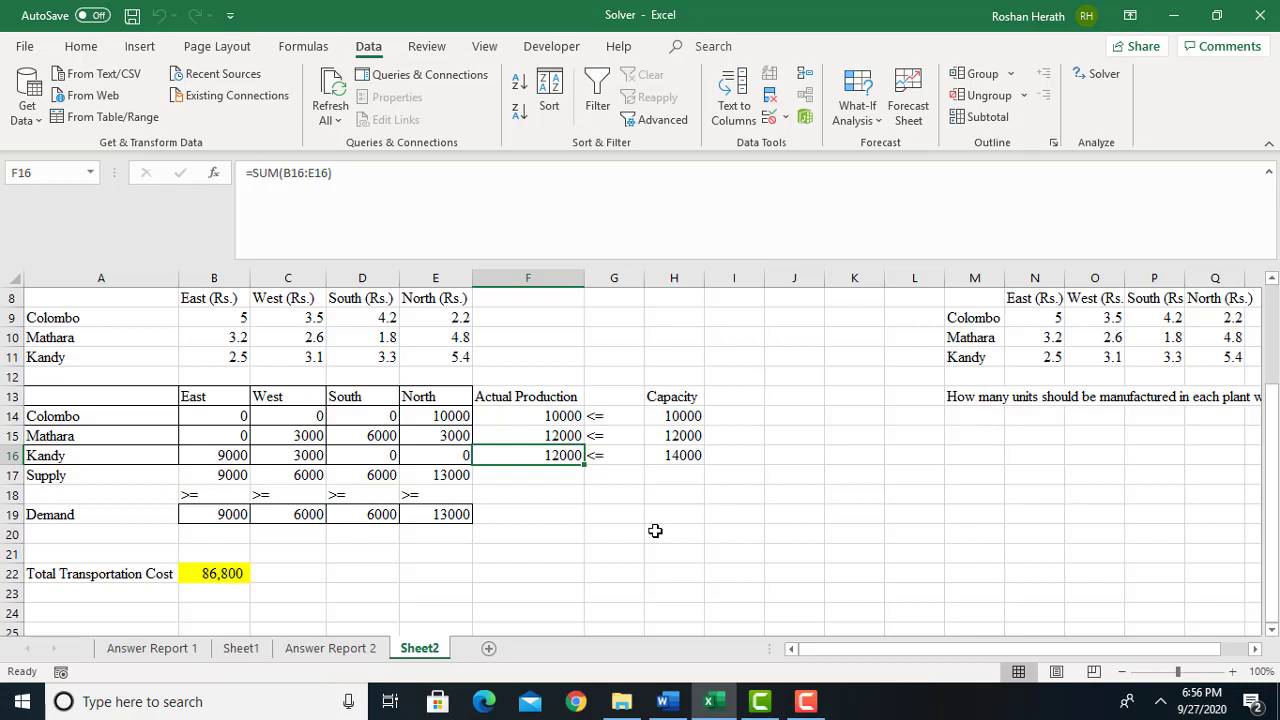
left_click(226, 415)
left_click(223, 434)
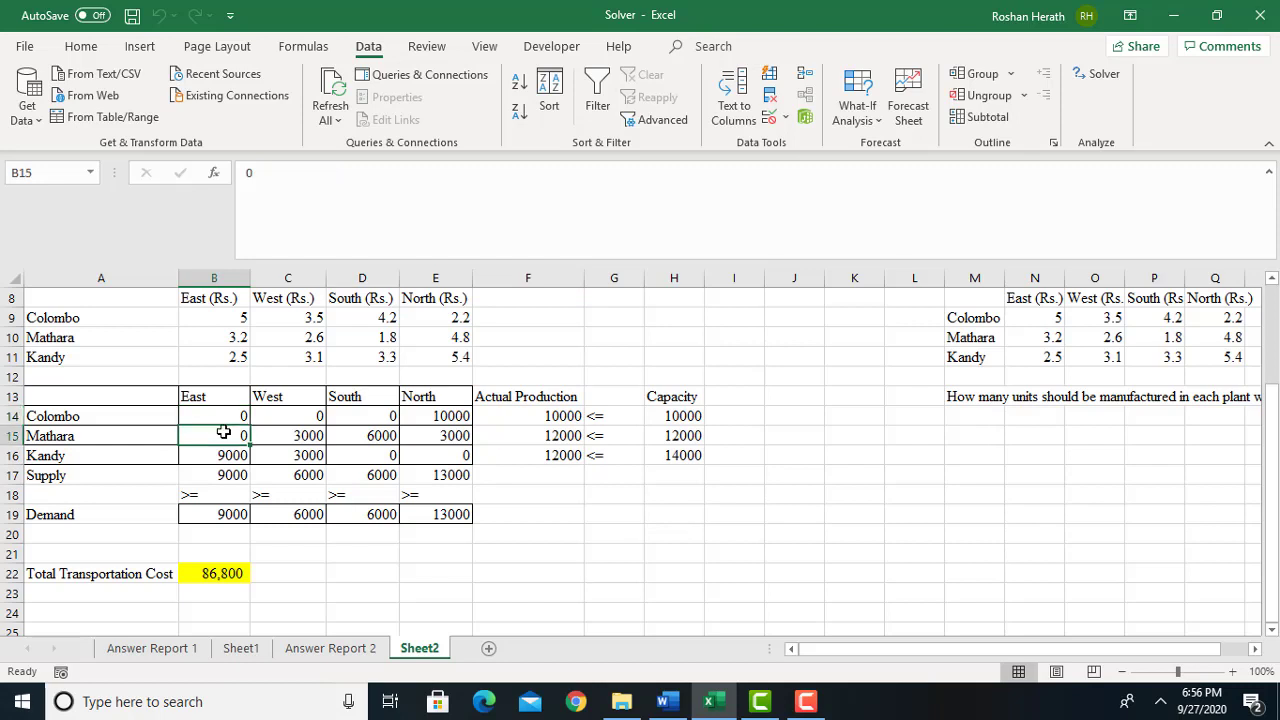
left_click(228, 413)
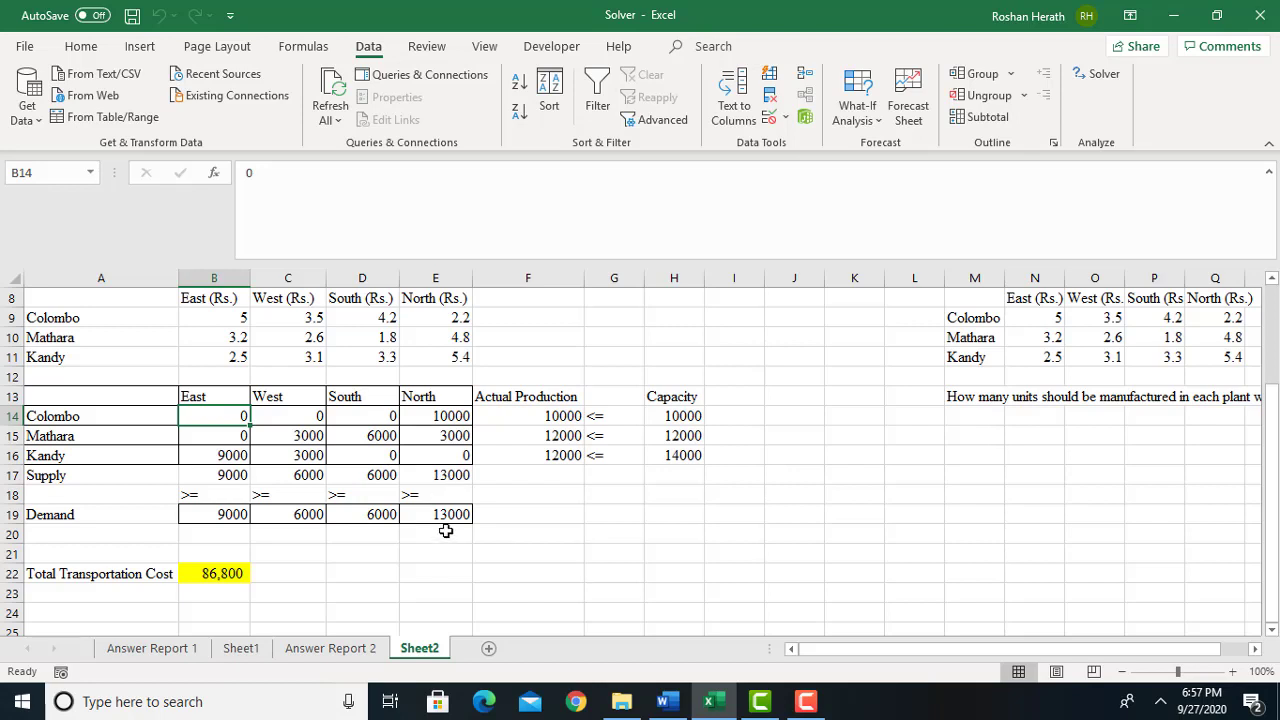
left_click(452, 478)
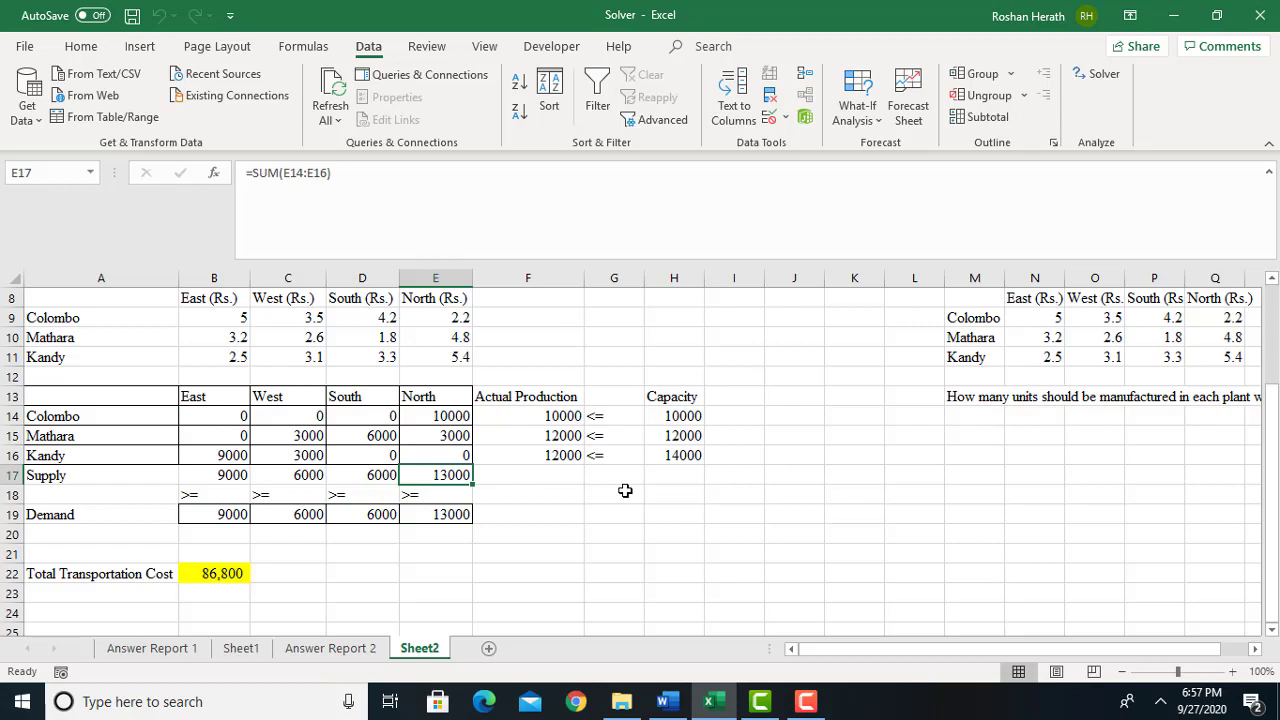
left_click(218, 573)
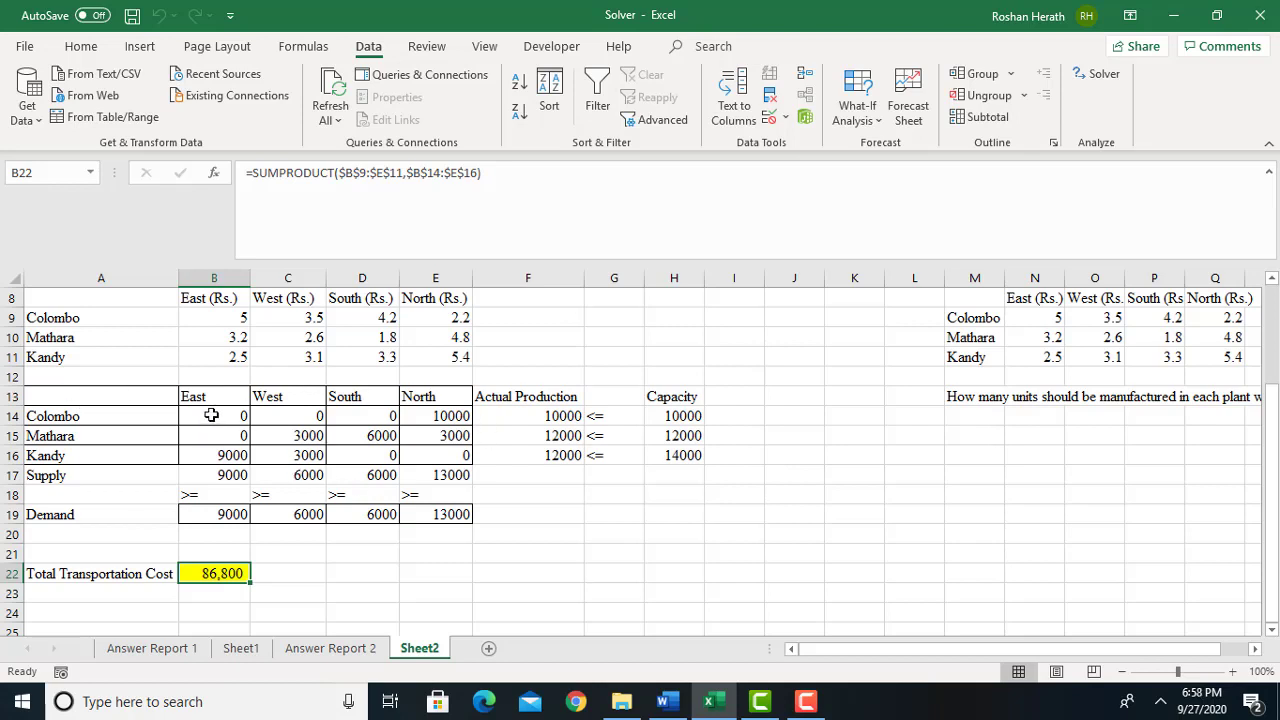
Highlight the allocation cells B14:E16 with a light orange fill
left_click_drag(211, 414, 430, 455)
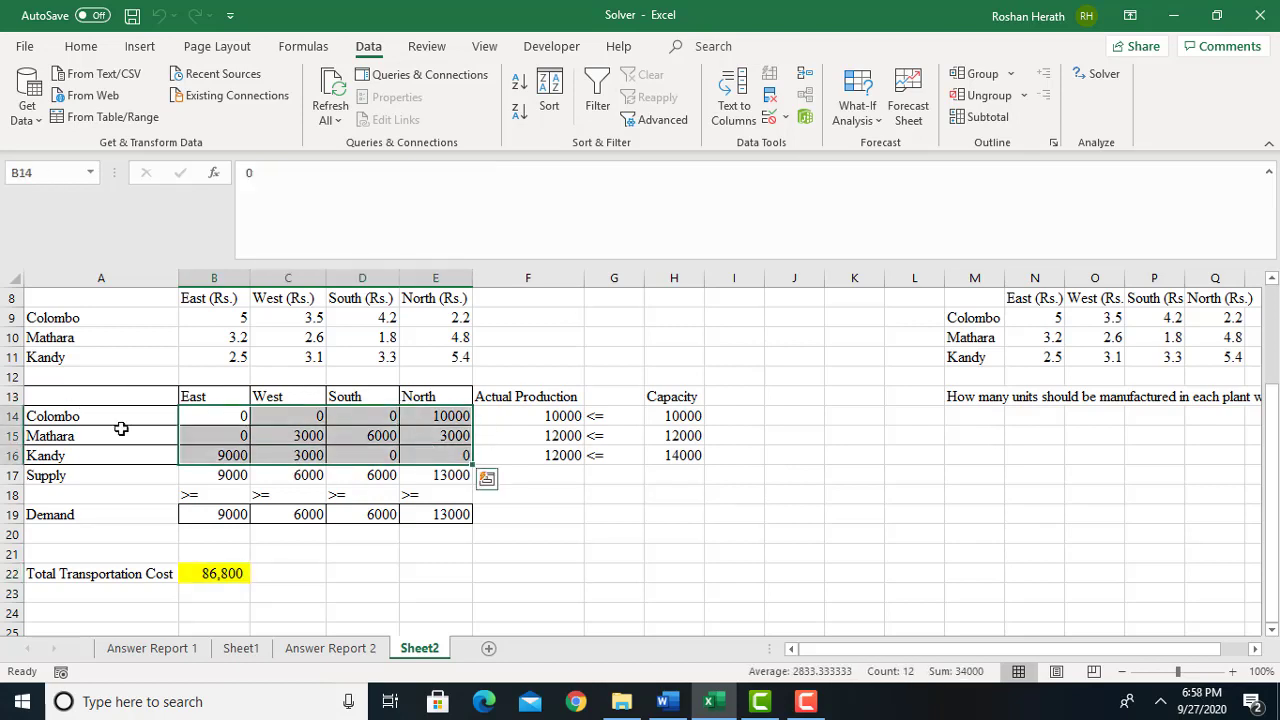
left_click(81, 46)
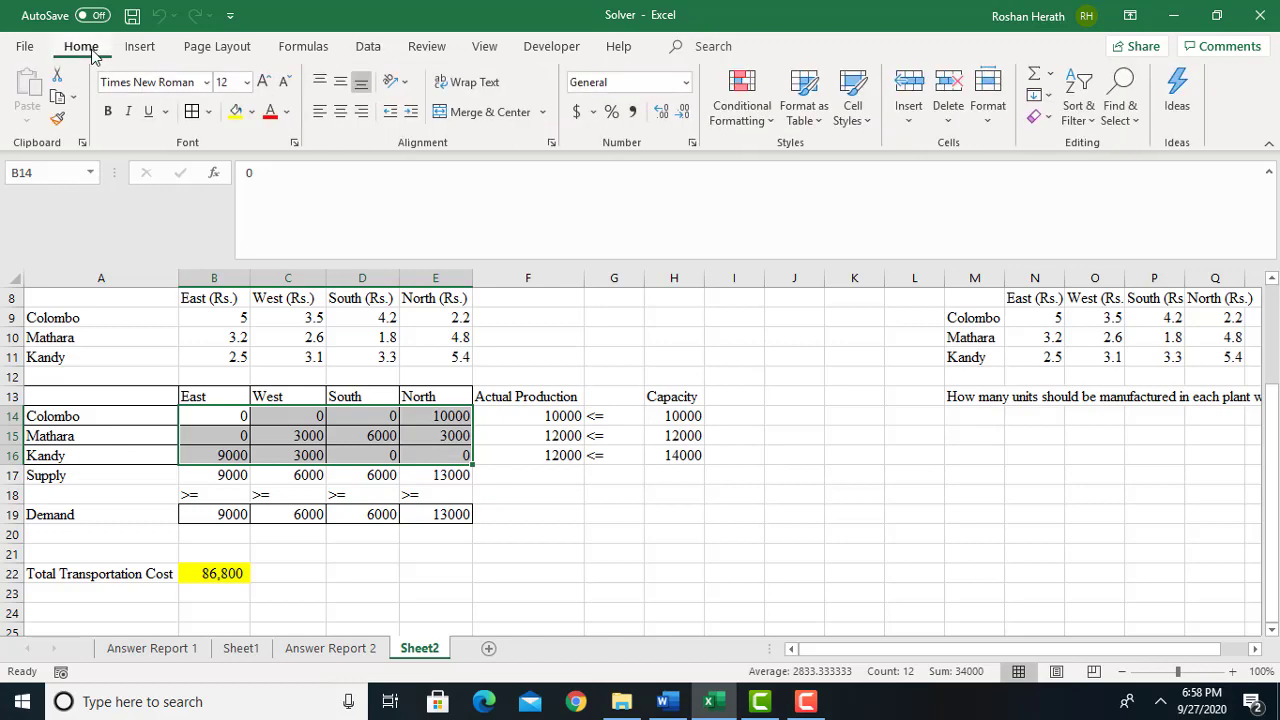
left_click(252, 112)
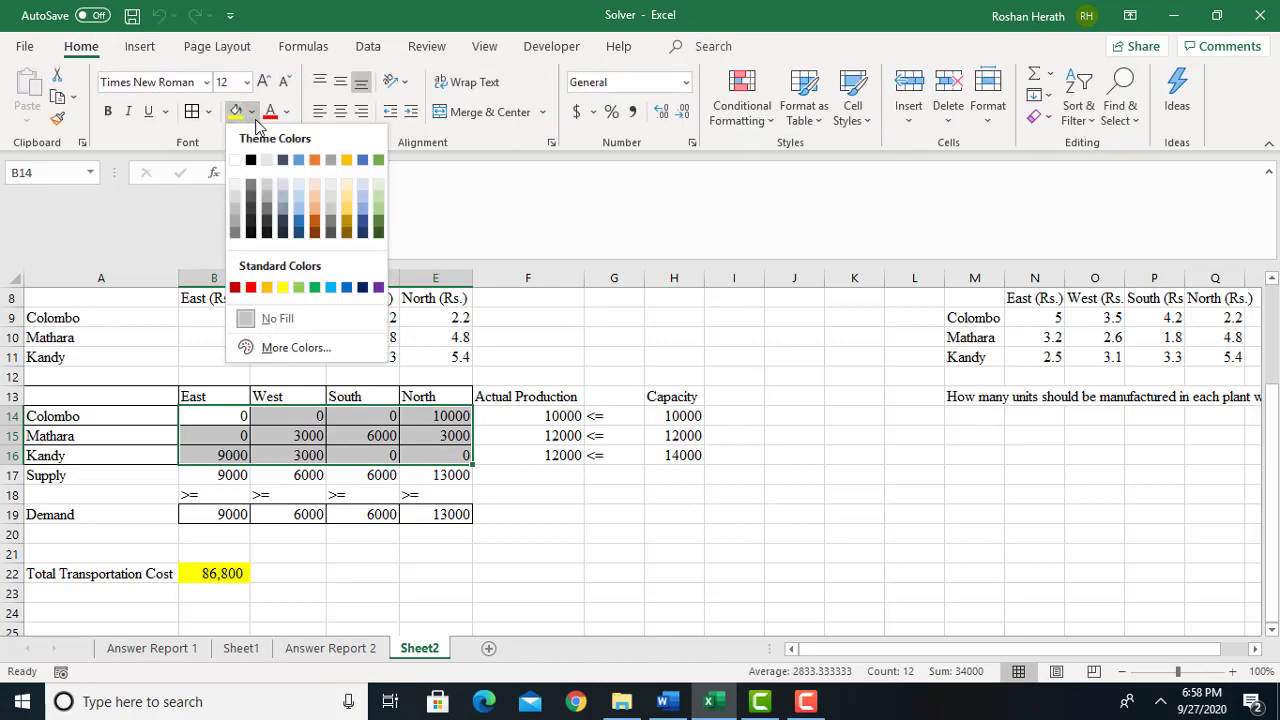
left_click(314, 216)
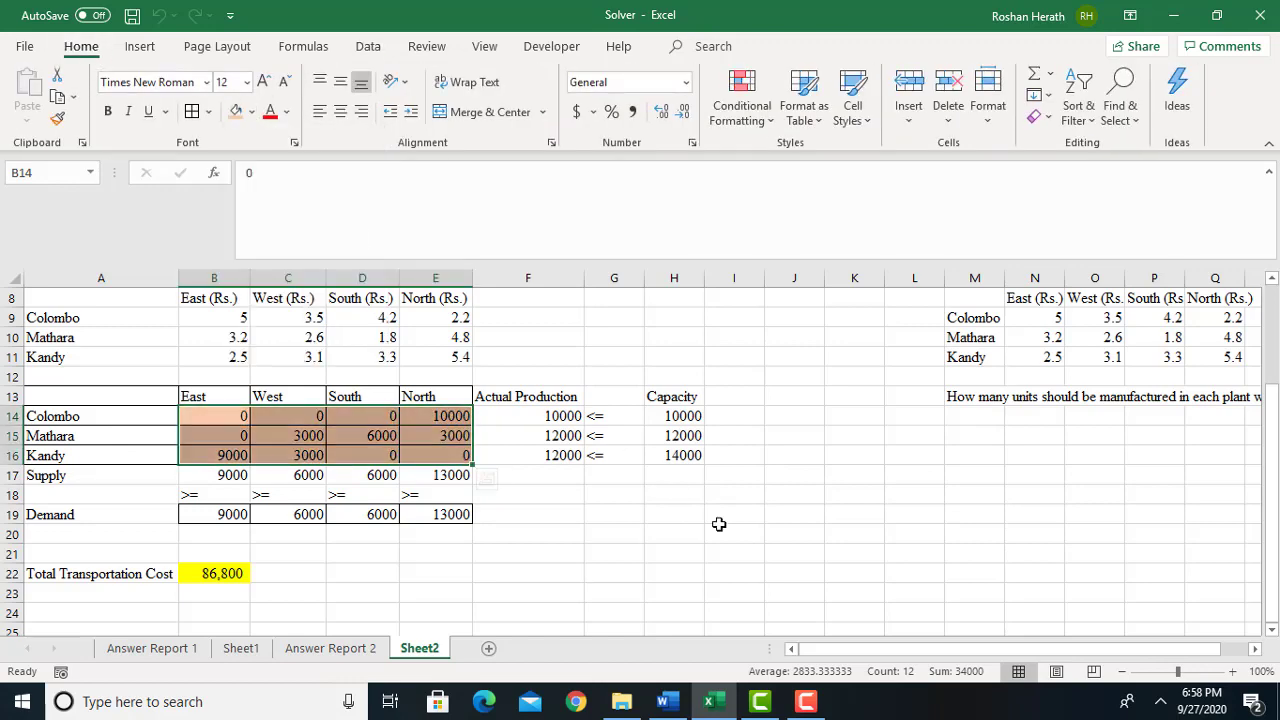
left_click(725, 530)
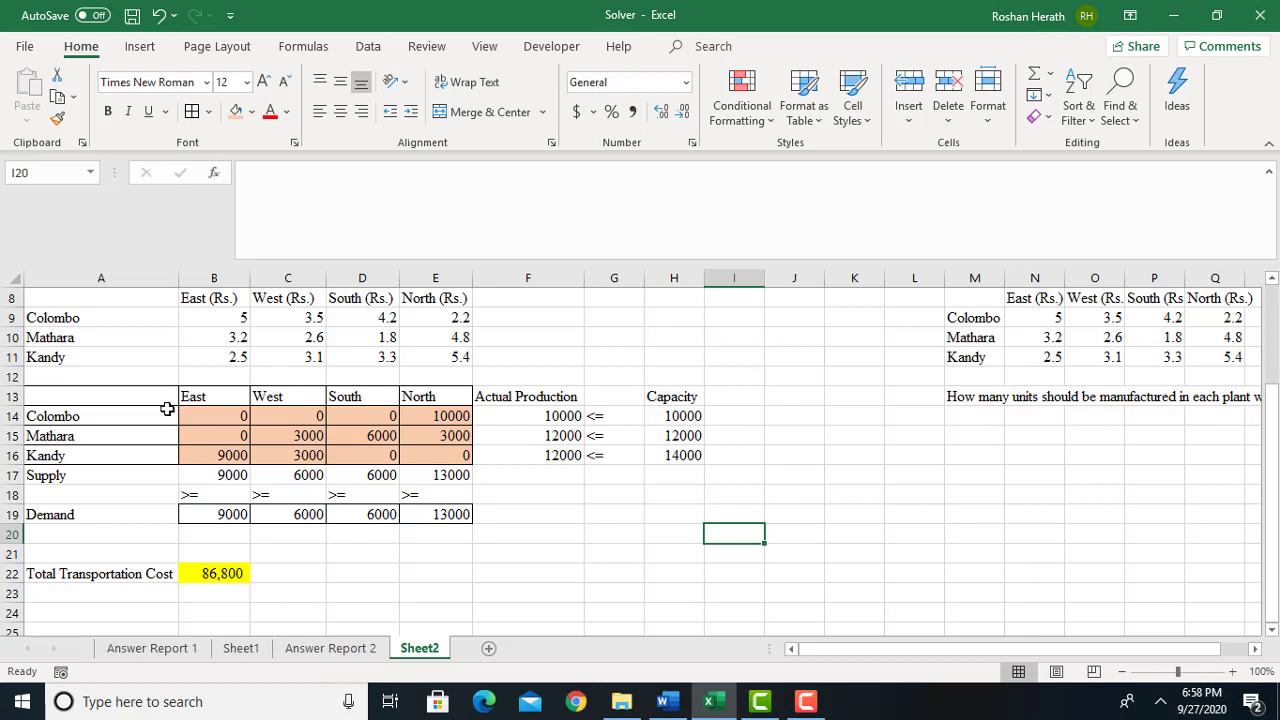
Review the East, West, South and North region headings above the highlighted allocation table
left_click(212, 401)
left_click(282, 401)
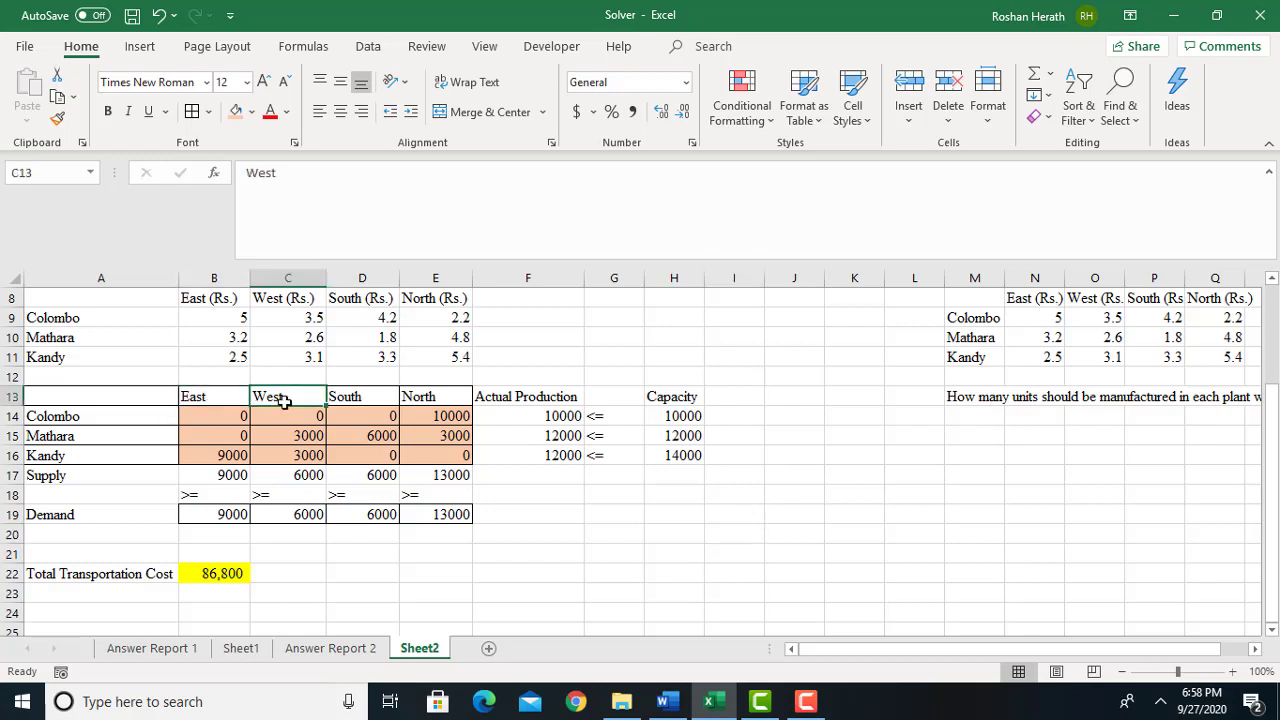
left_click(362, 400)
left_click(466, 397)
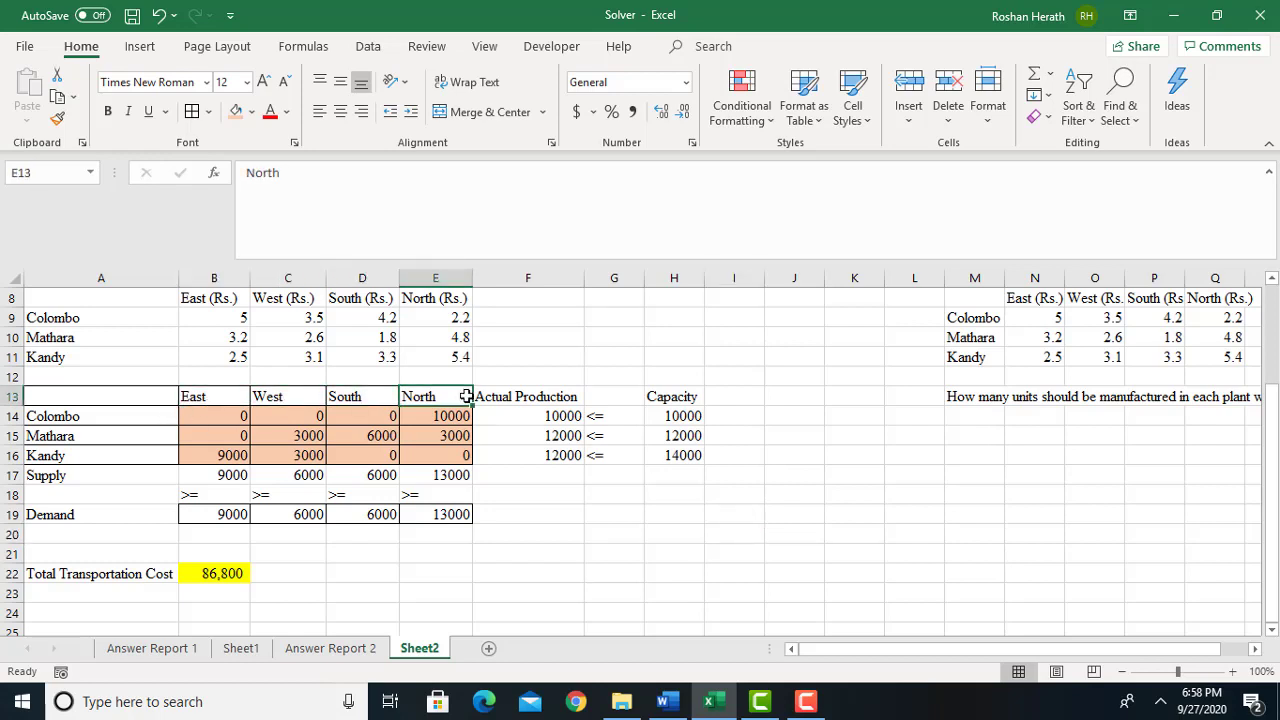
left_click(210, 395)
left_click(288, 396)
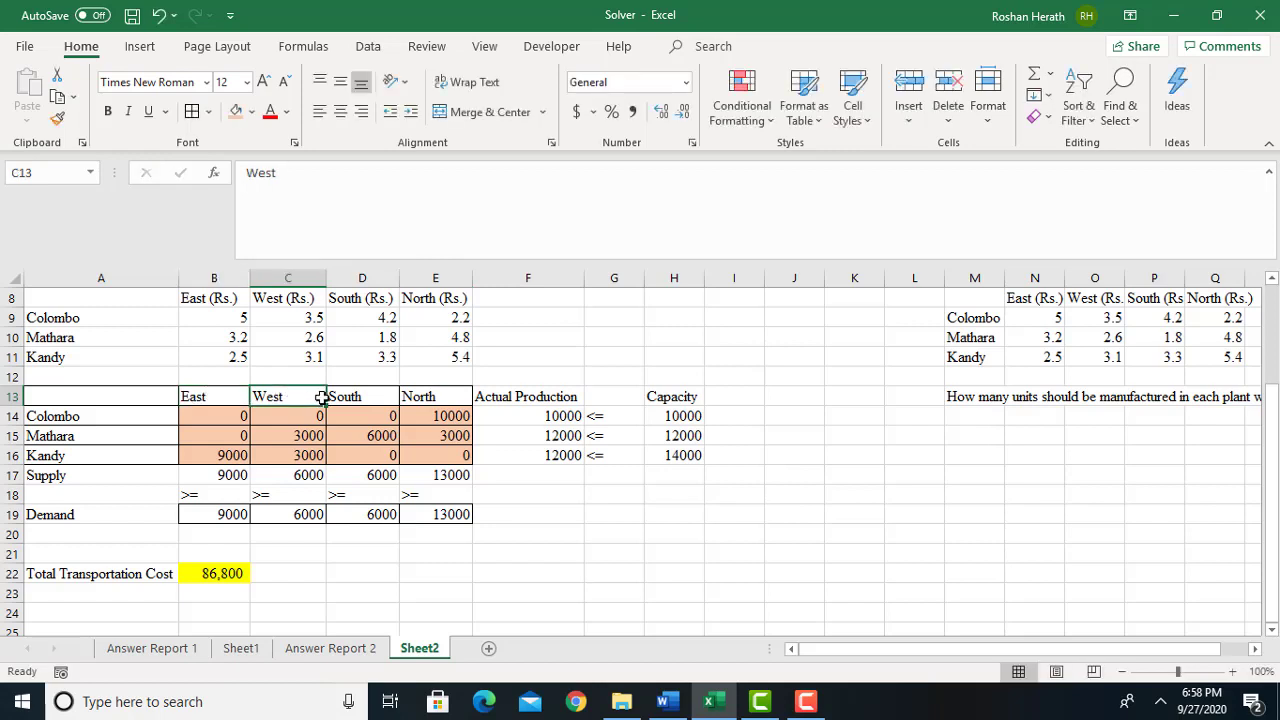
left_click(340, 397)
left_click(441, 401)
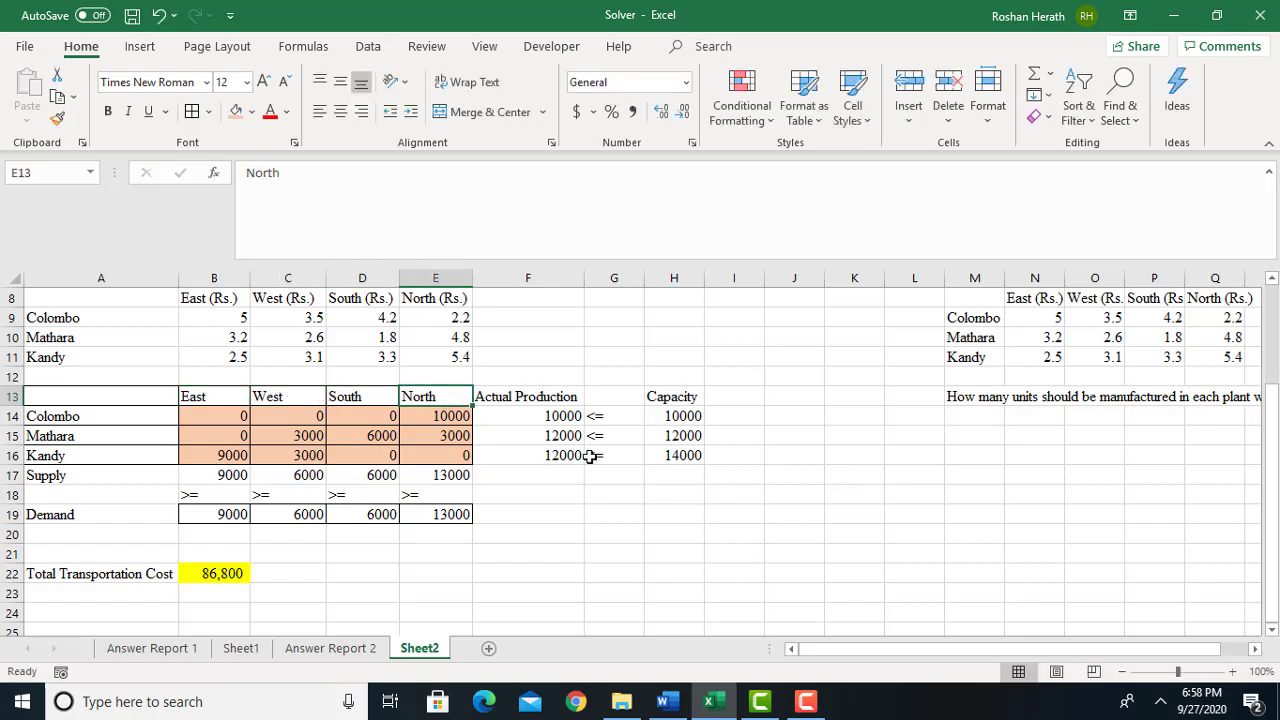